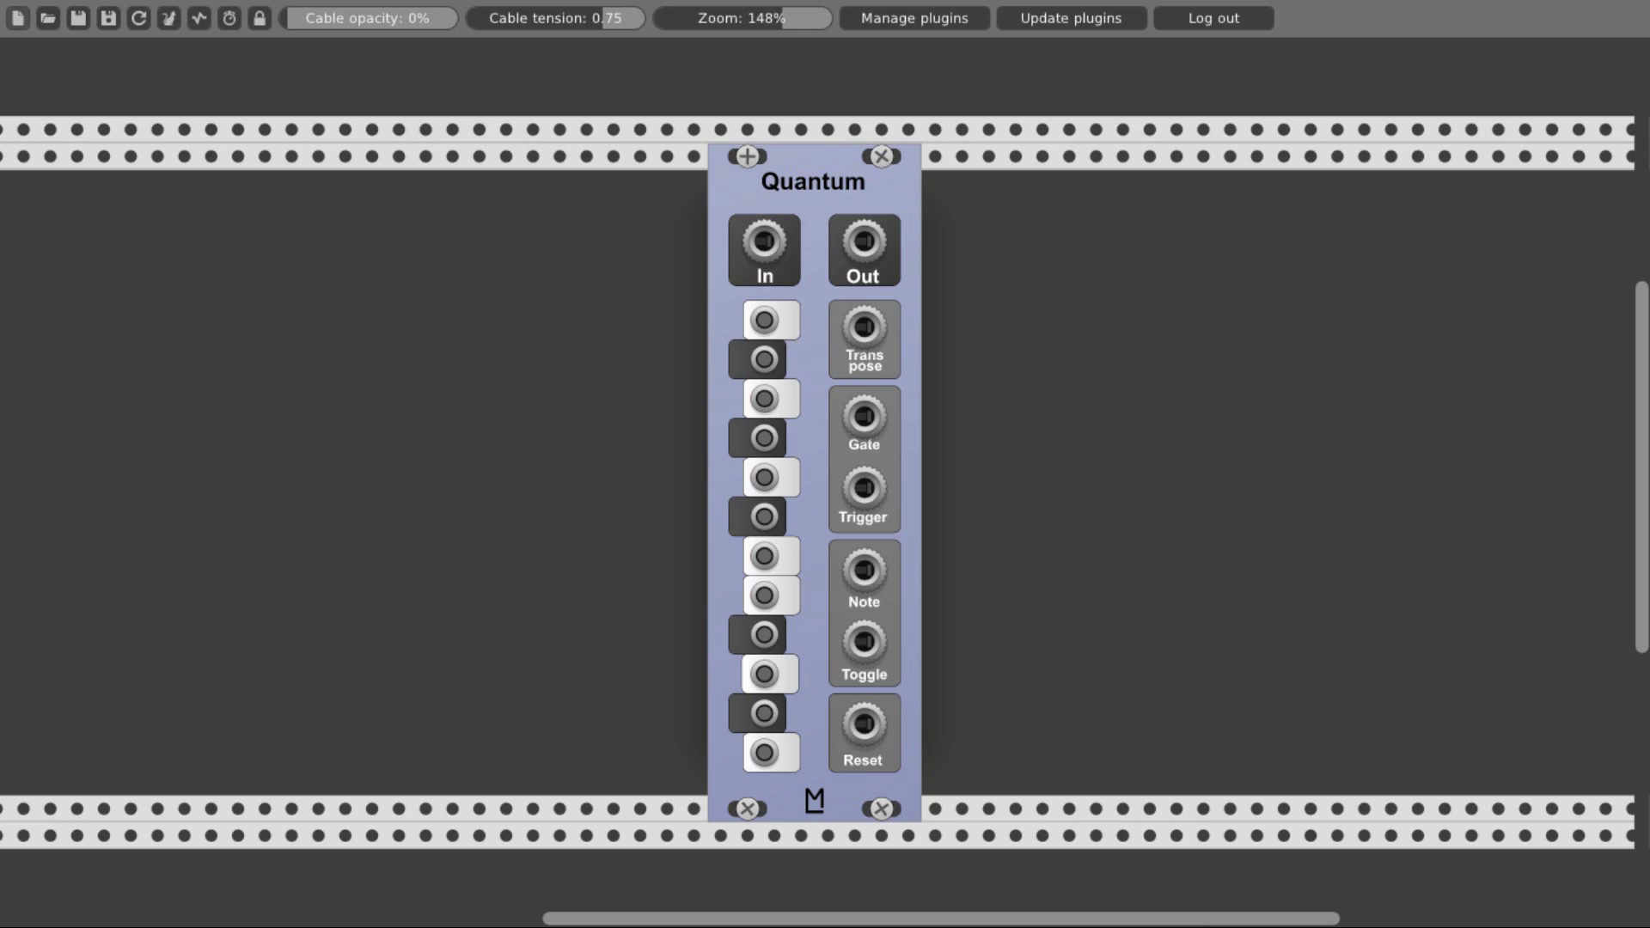
# Enable the notes C, D sharp, G and A sharp on the Quantum quantizer.
pyautogui.click(764, 753)
pyautogui.click(764, 635)
pyautogui.click(764, 478)
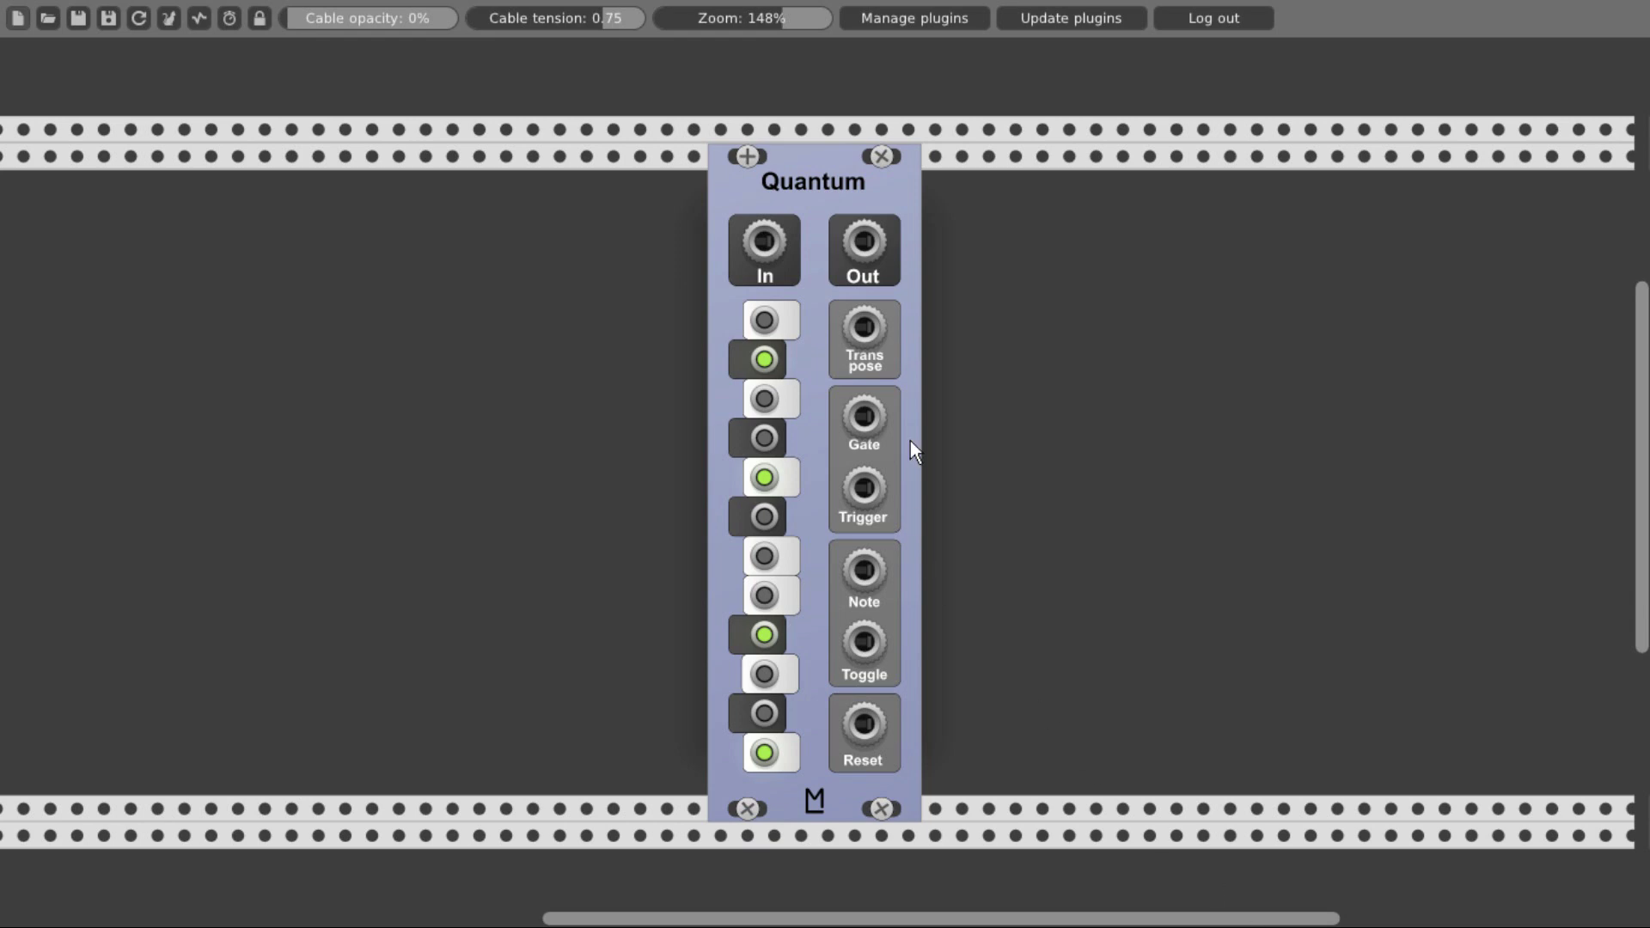
# Add a Twelve-Key module, duplicate it and place one keyboard on each side of Quantum.
pyautogui.rightClick(902, 215)
pyautogui.rightClick(1194, 521)
pyautogui.write('twelve')
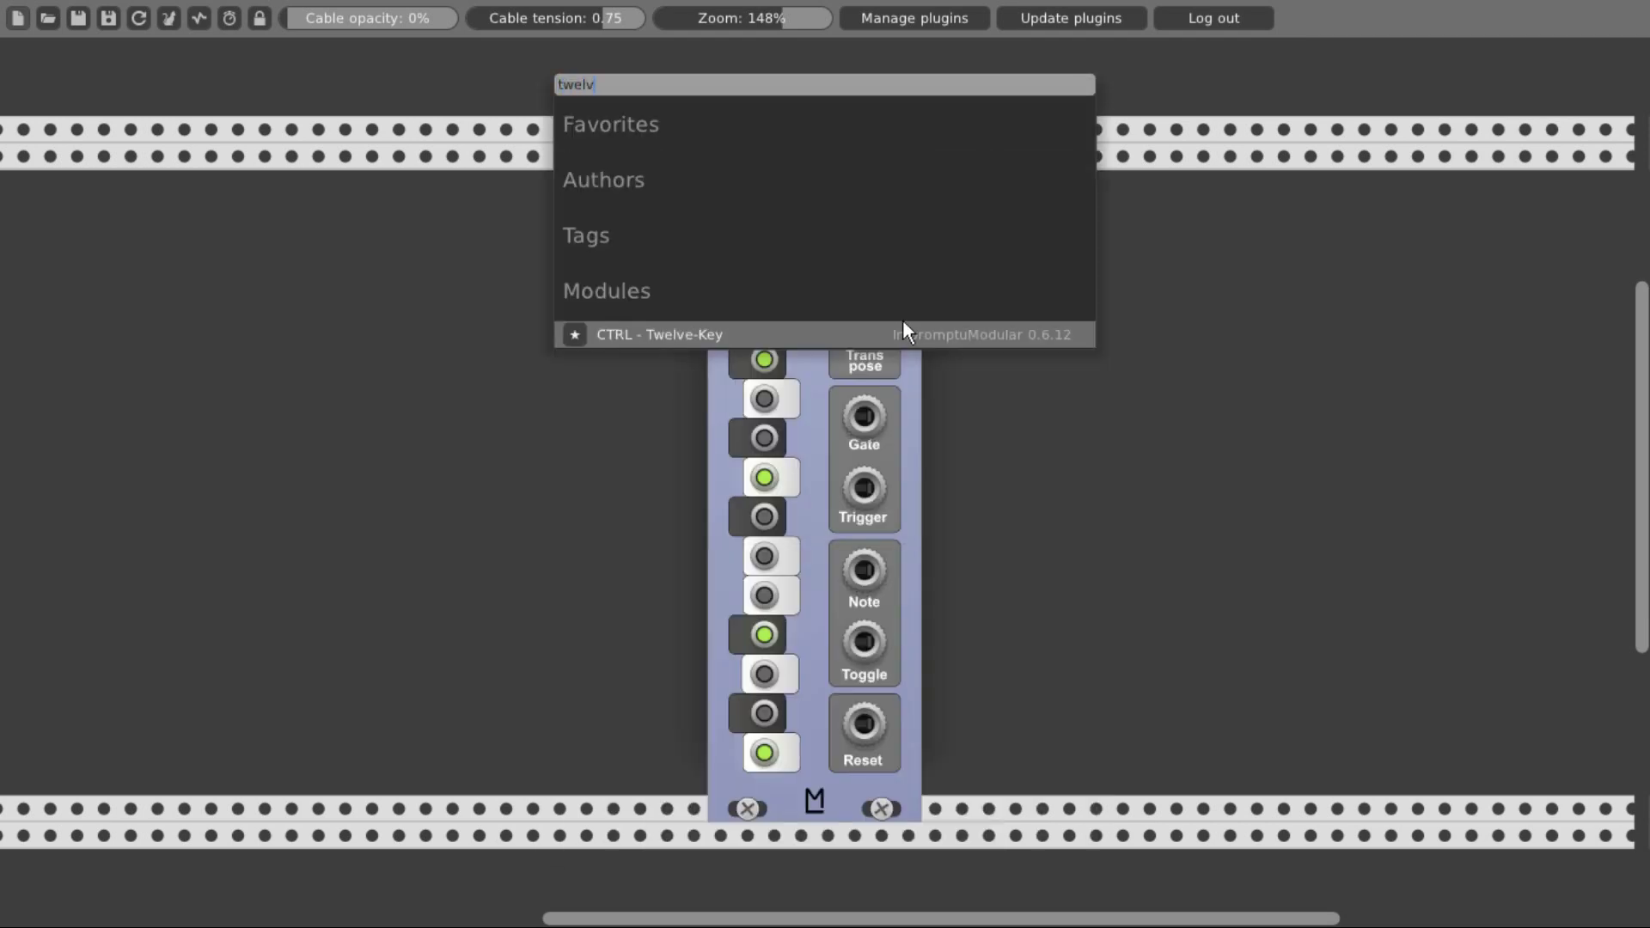
pyautogui.click(896, 332)
pyautogui.hotkey('ctrl', 'd')
pyautogui.moveTo(1481, 211); pyautogui.dragTo(620, 159)
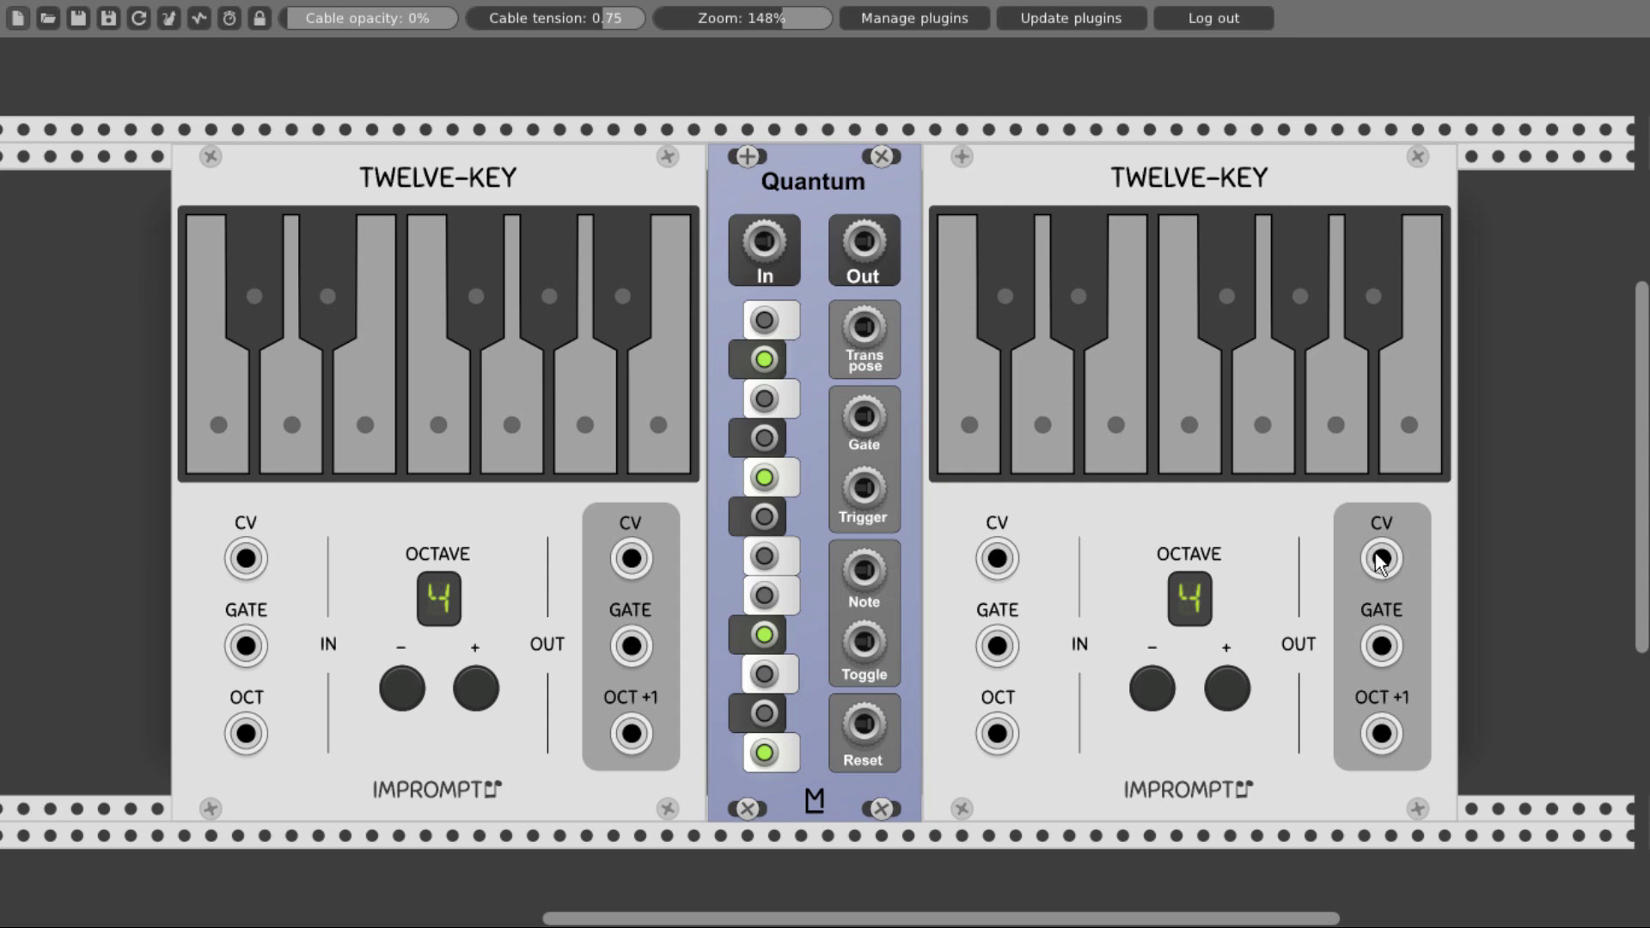
# Patch the right Twelve-Key's CV and Gate outputs to Quantum's Note and Toggle inputs, and switch notes on and off from its keys.
pyautogui.moveTo(1381, 558); pyautogui.dragTo(875, 566)
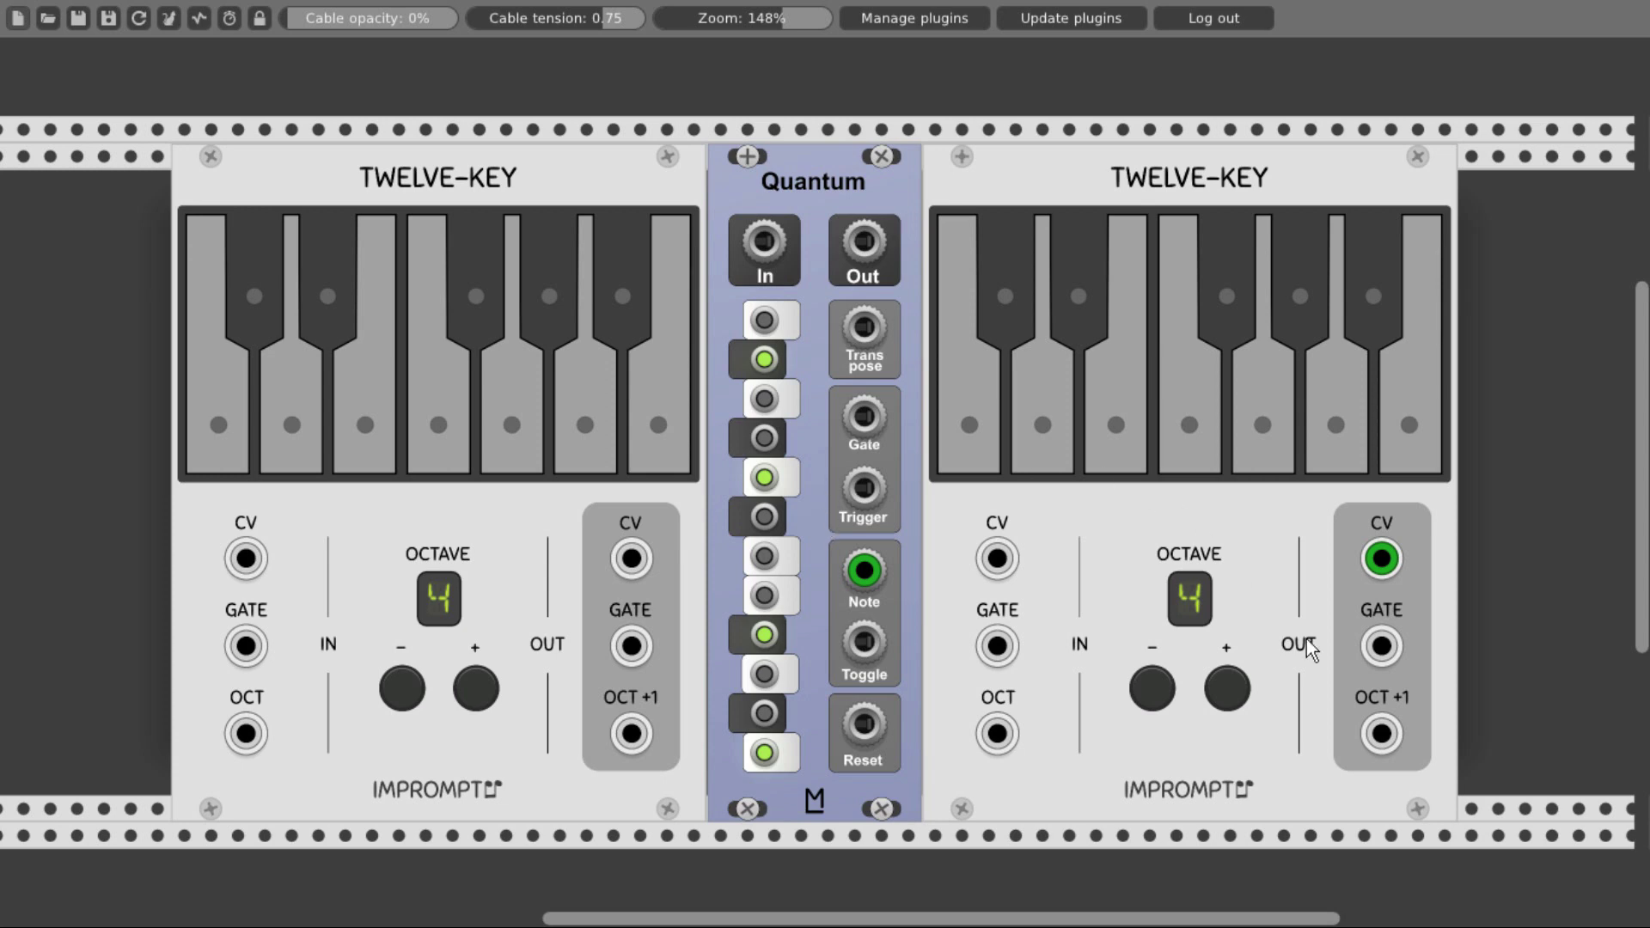
pyautogui.moveTo(1381, 654); pyautogui.dragTo(856, 651)
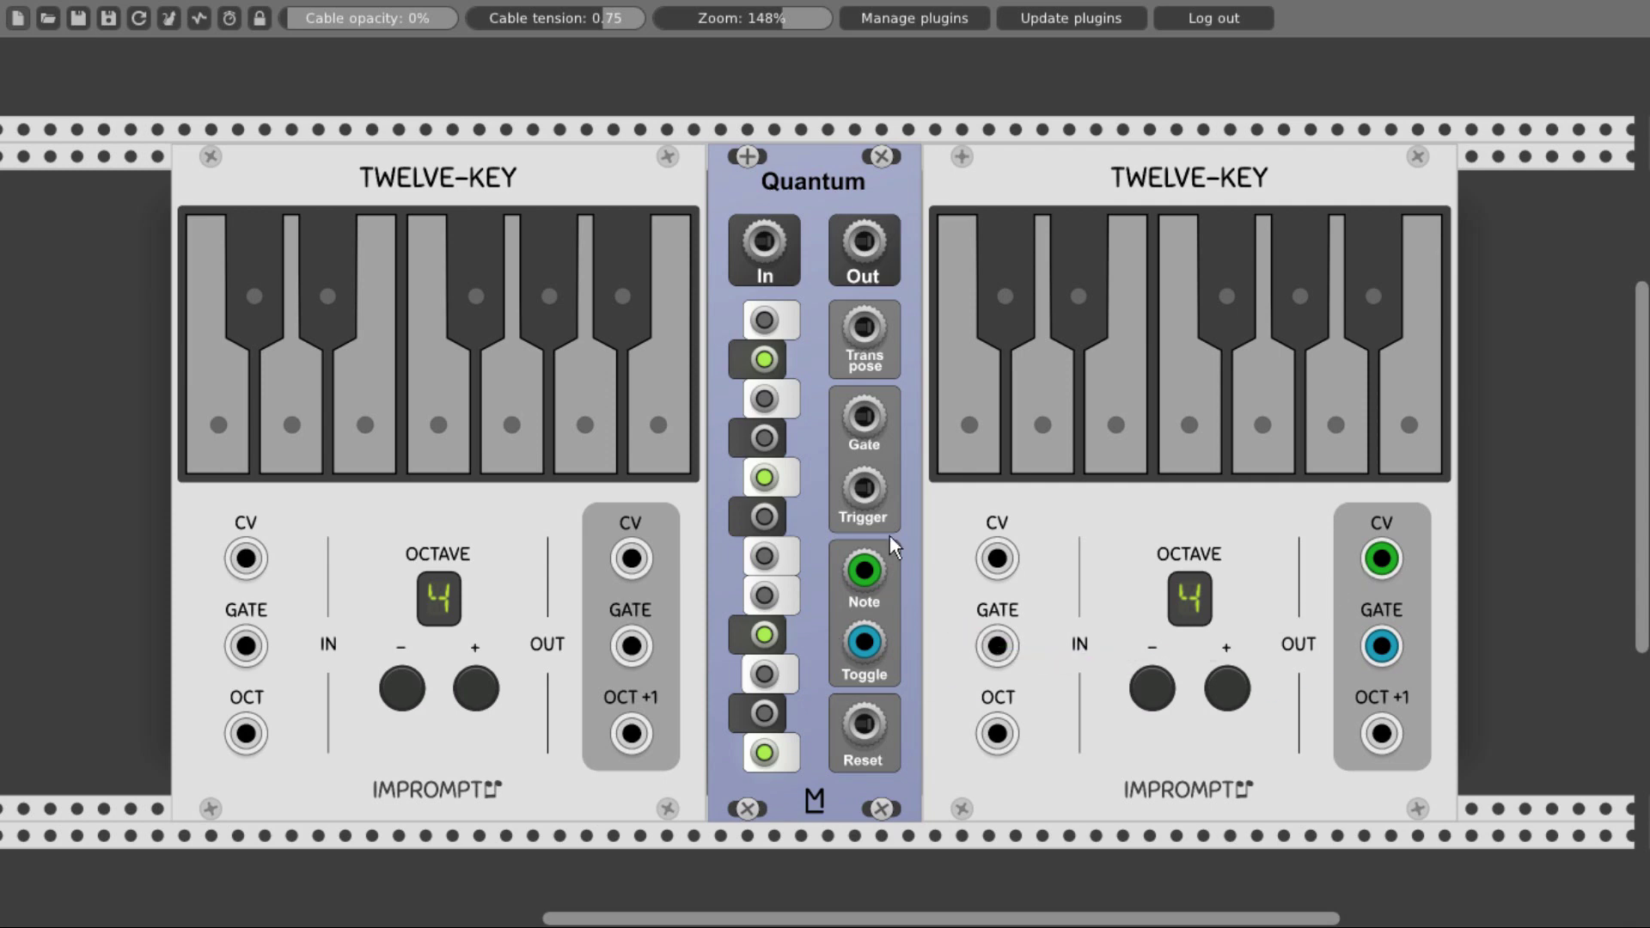
pyautogui.click(966, 420)
pyautogui.click(974, 426)
pyautogui.click(1016, 297)
pyautogui.click(1040, 431)
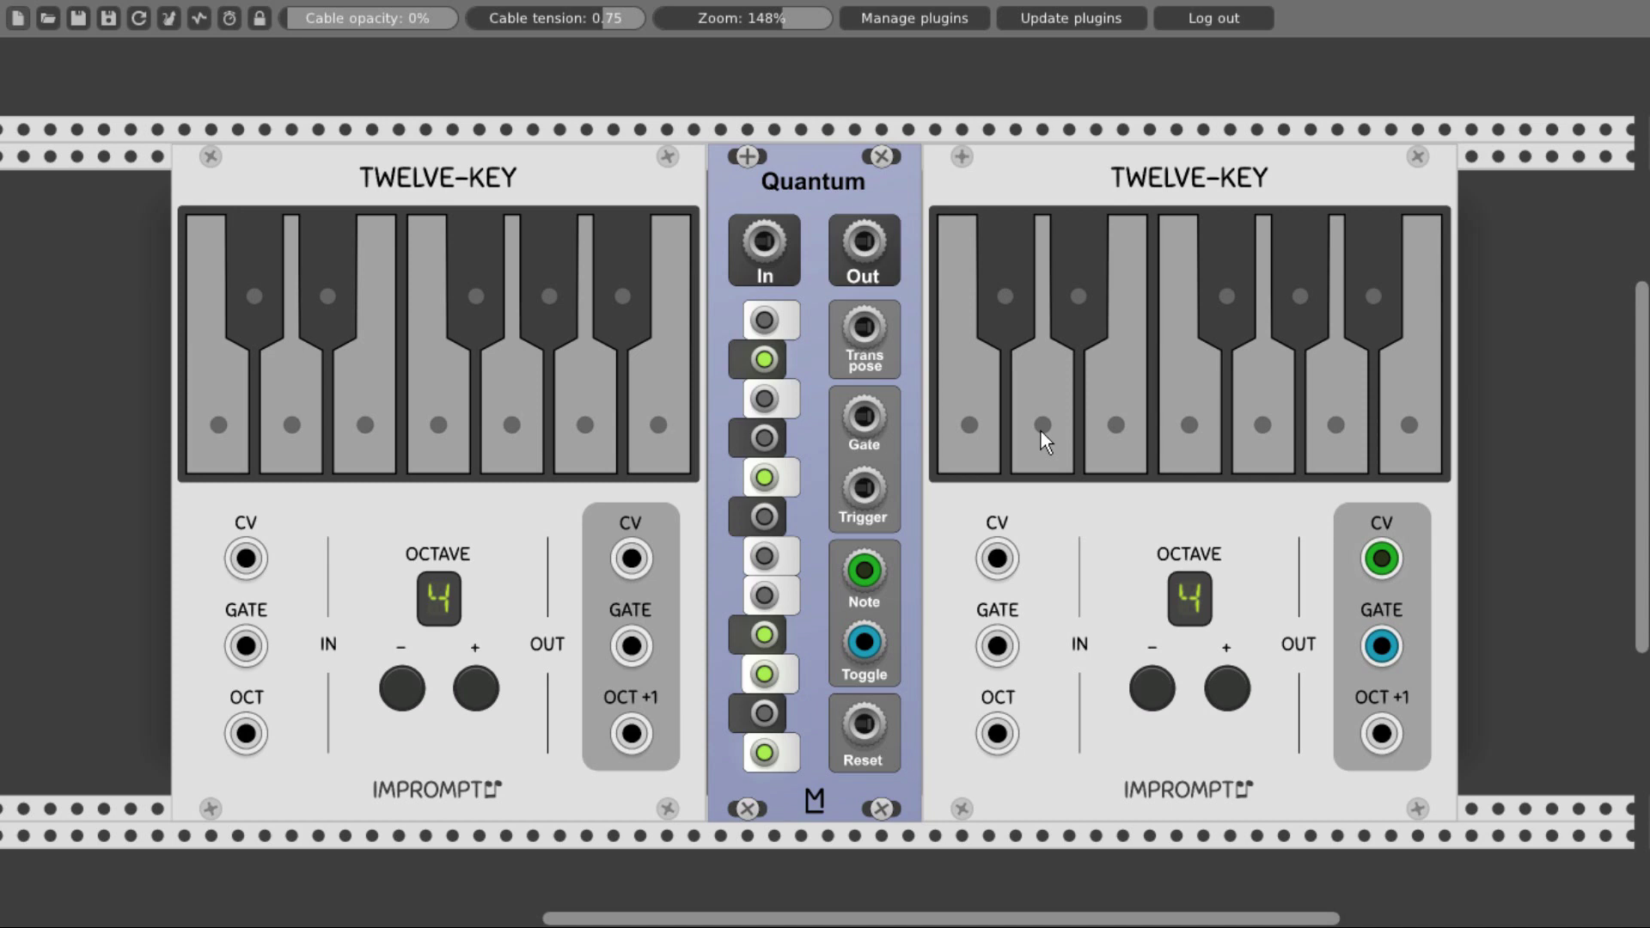
pyautogui.click(1072, 287)
pyautogui.click(1117, 408)
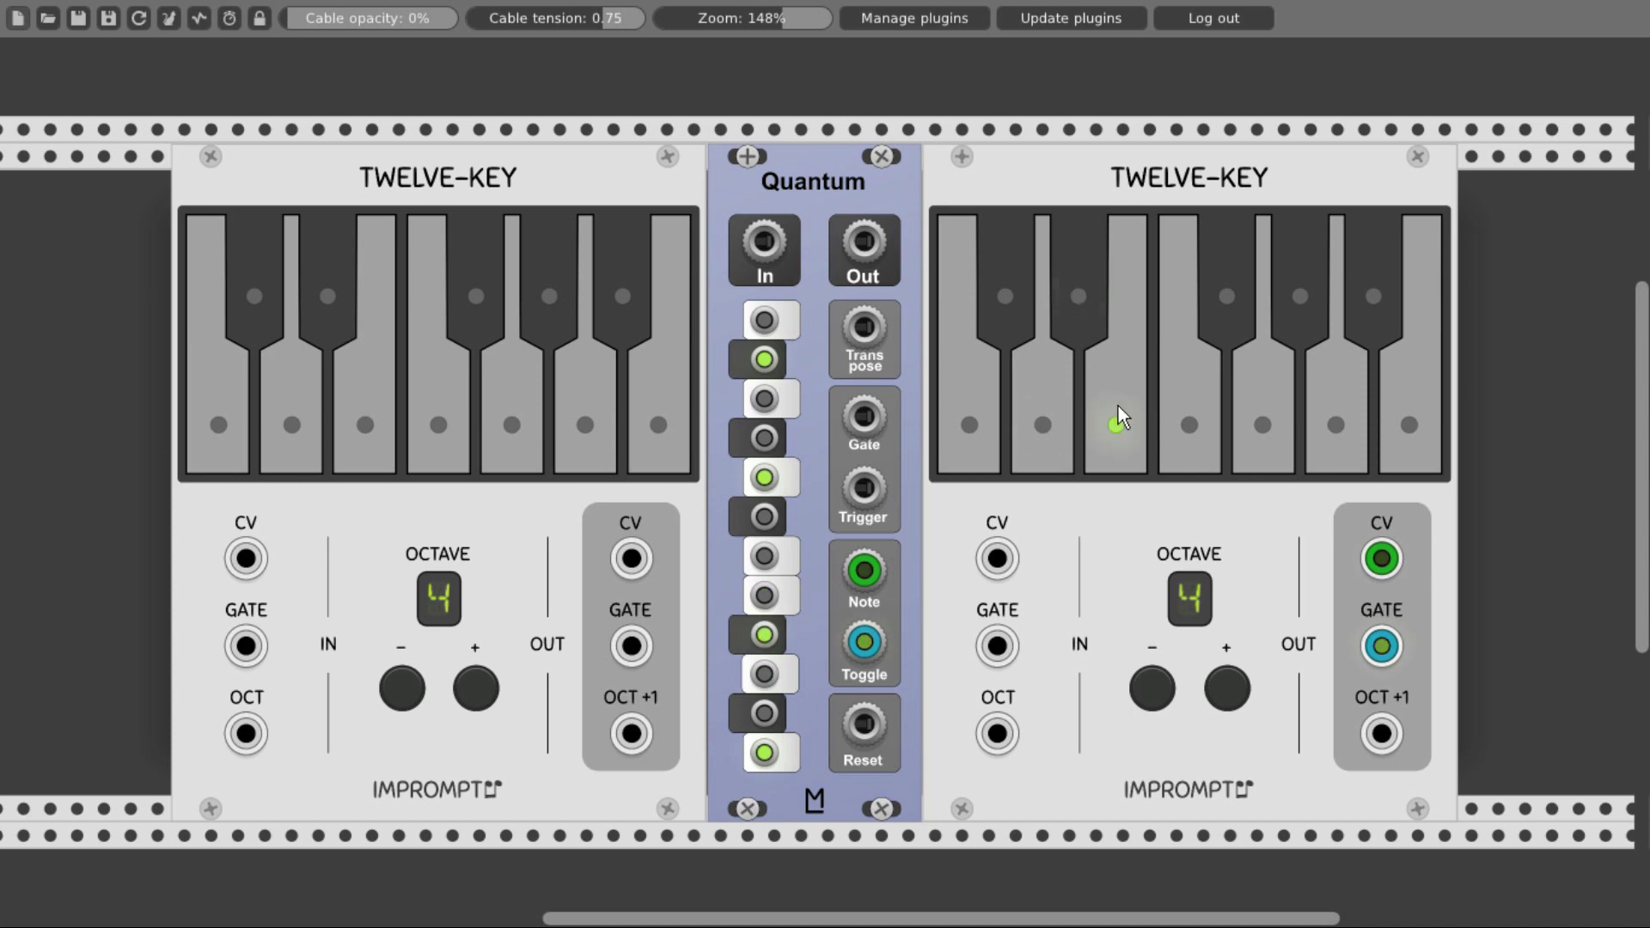
pyautogui.click(1295, 295)
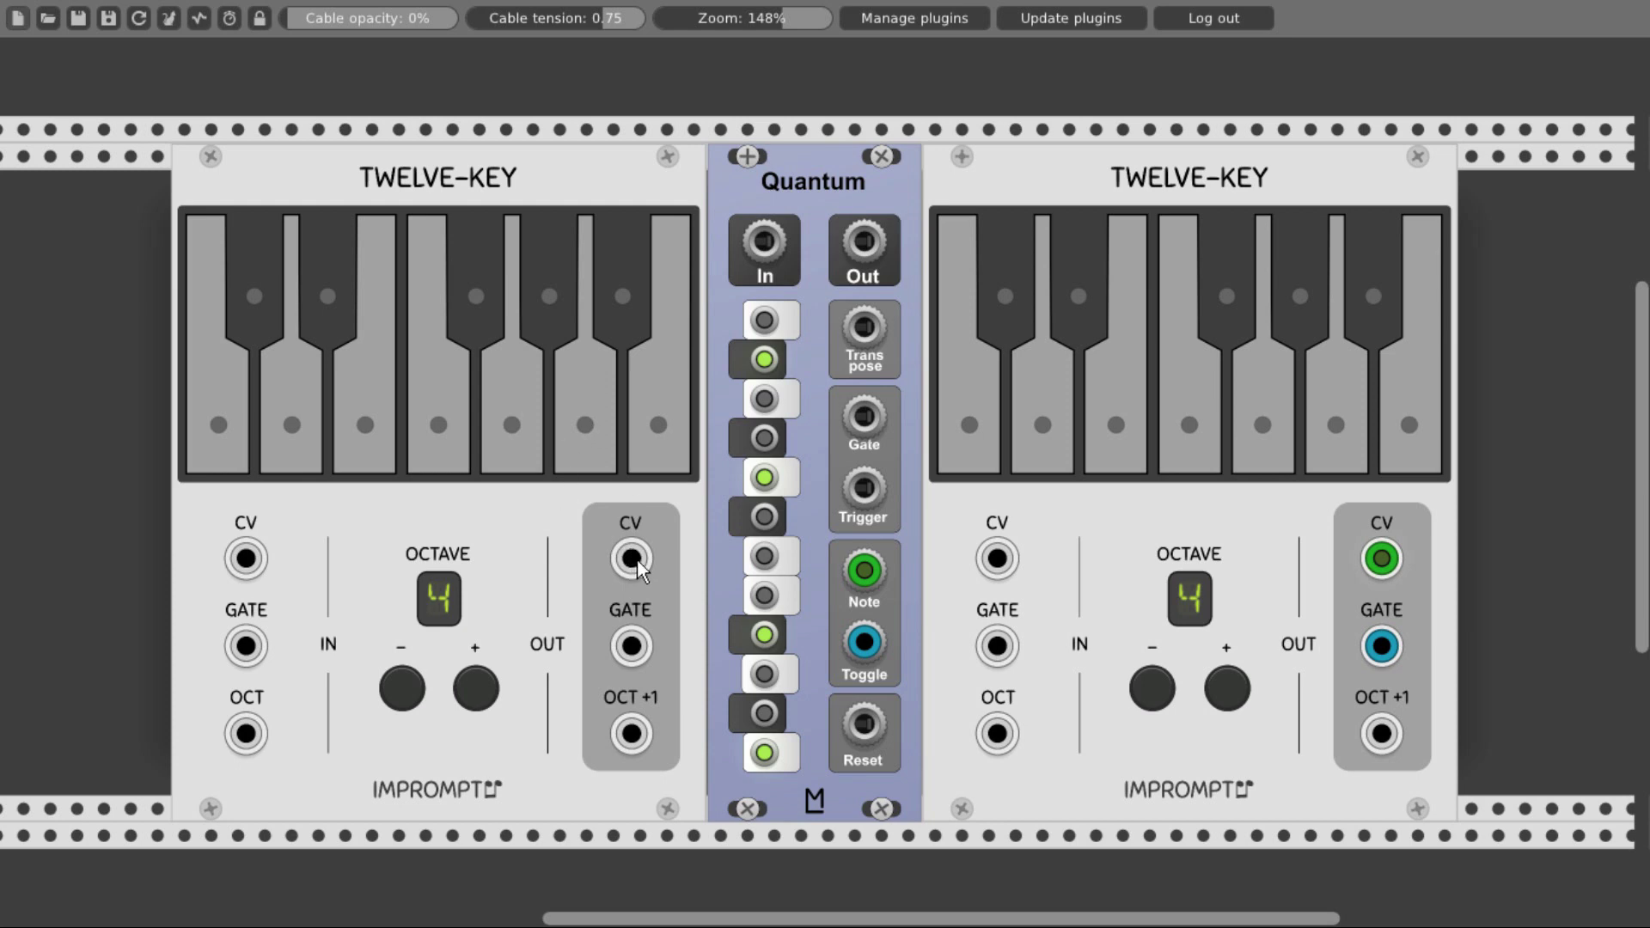
# Patch the left Twelve-Key's CV output to Quantum's Transpose input and test note toggling with the transposition set to G and E.
pyautogui.moveTo(632, 558); pyautogui.dragTo(860, 328)
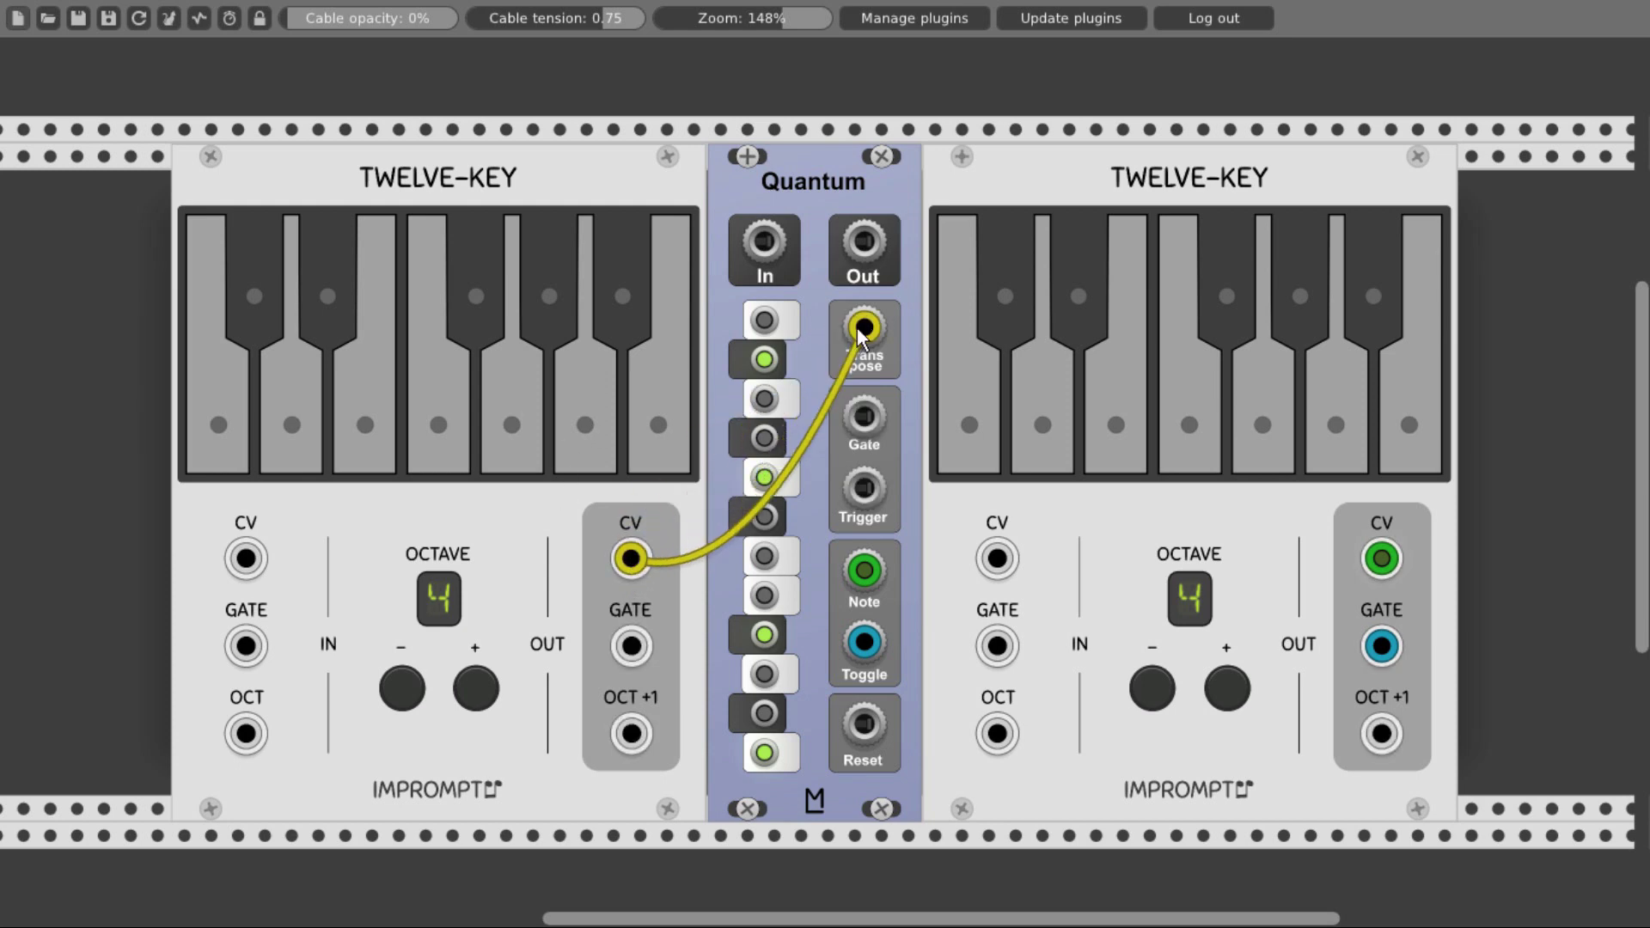
pyautogui.click(512, 425)
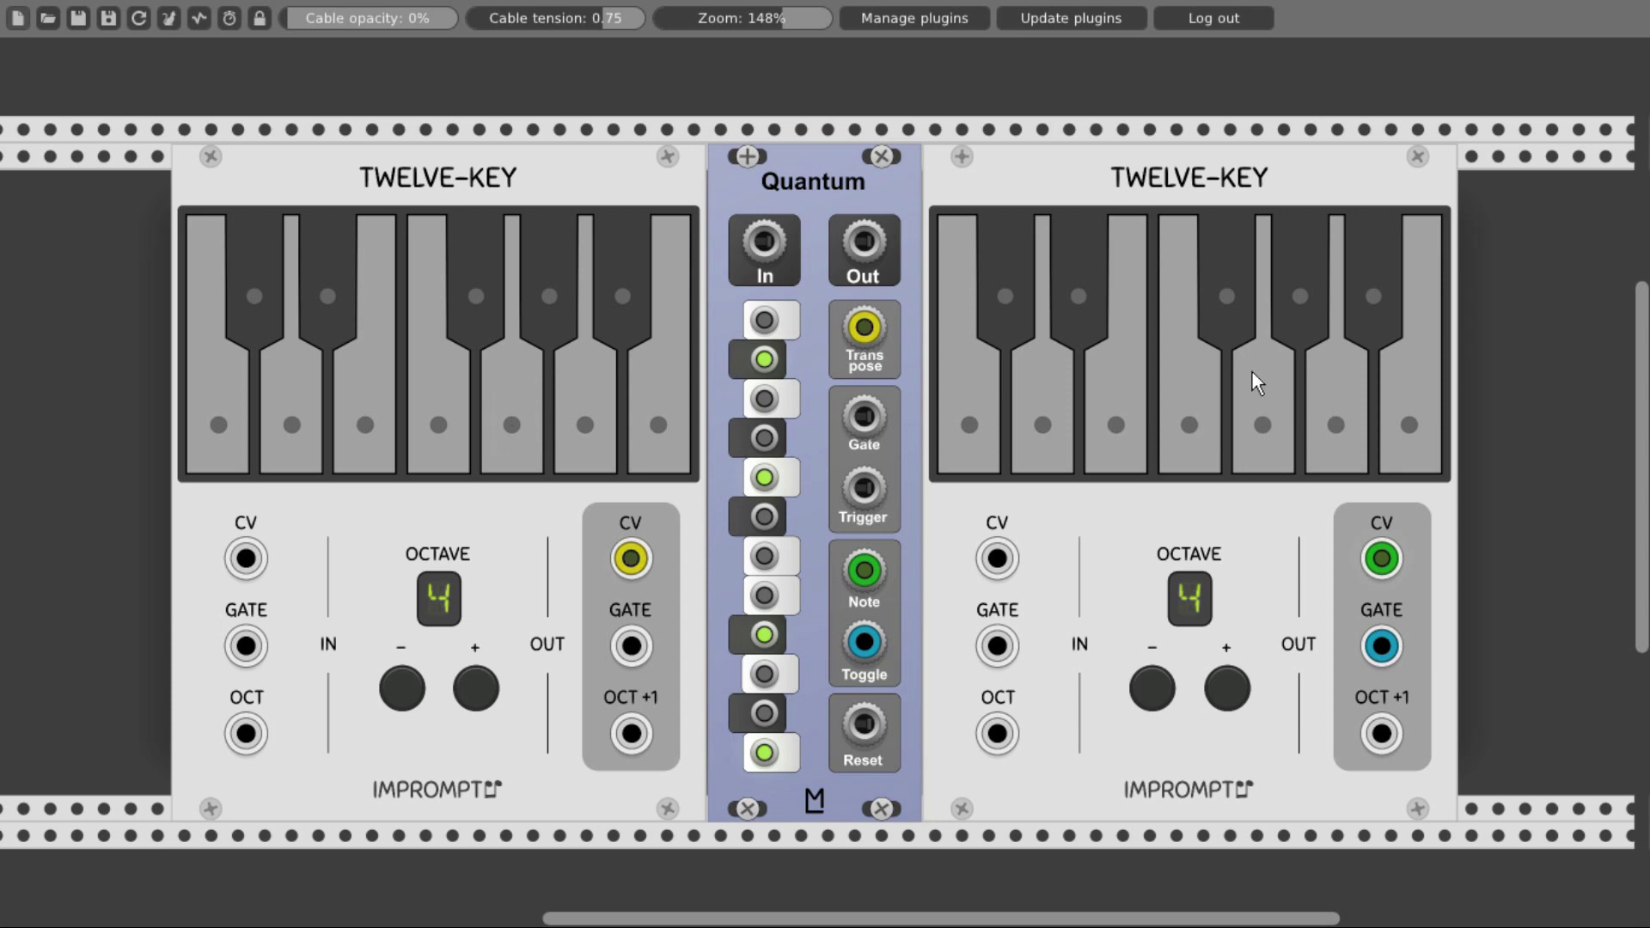
pyautogui.click(764, 753)
pyautogui.click(1262, 425)
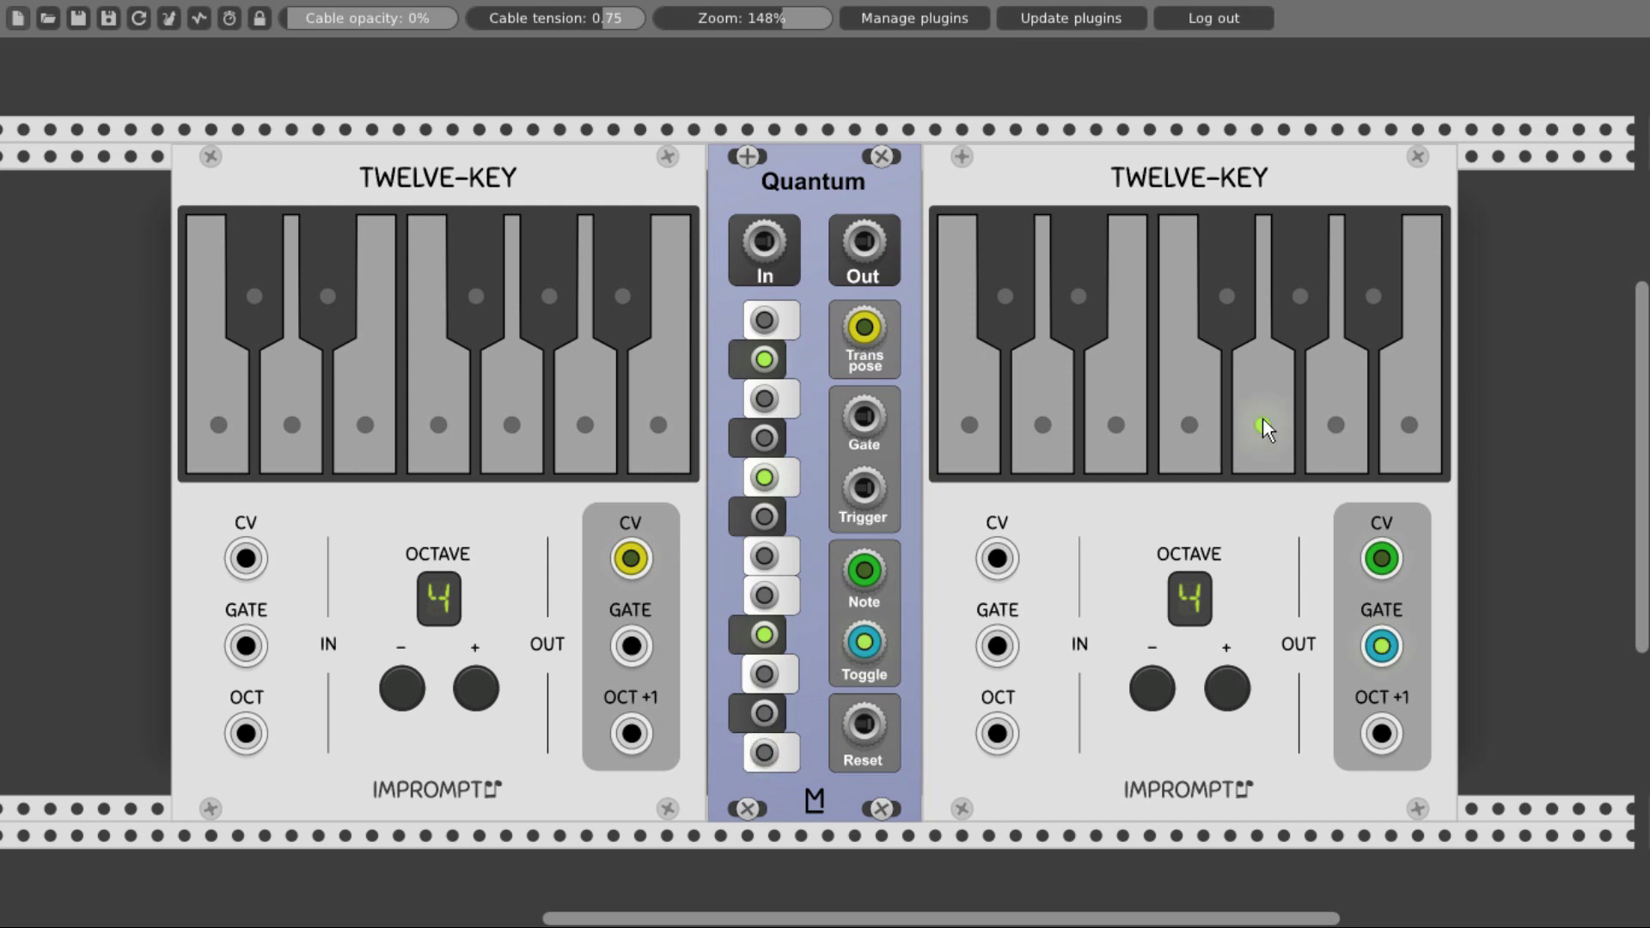
pyautogui.click(1263, 419)
pyautogui.click(1255, 441)
pyautogui.click(1255, 441)
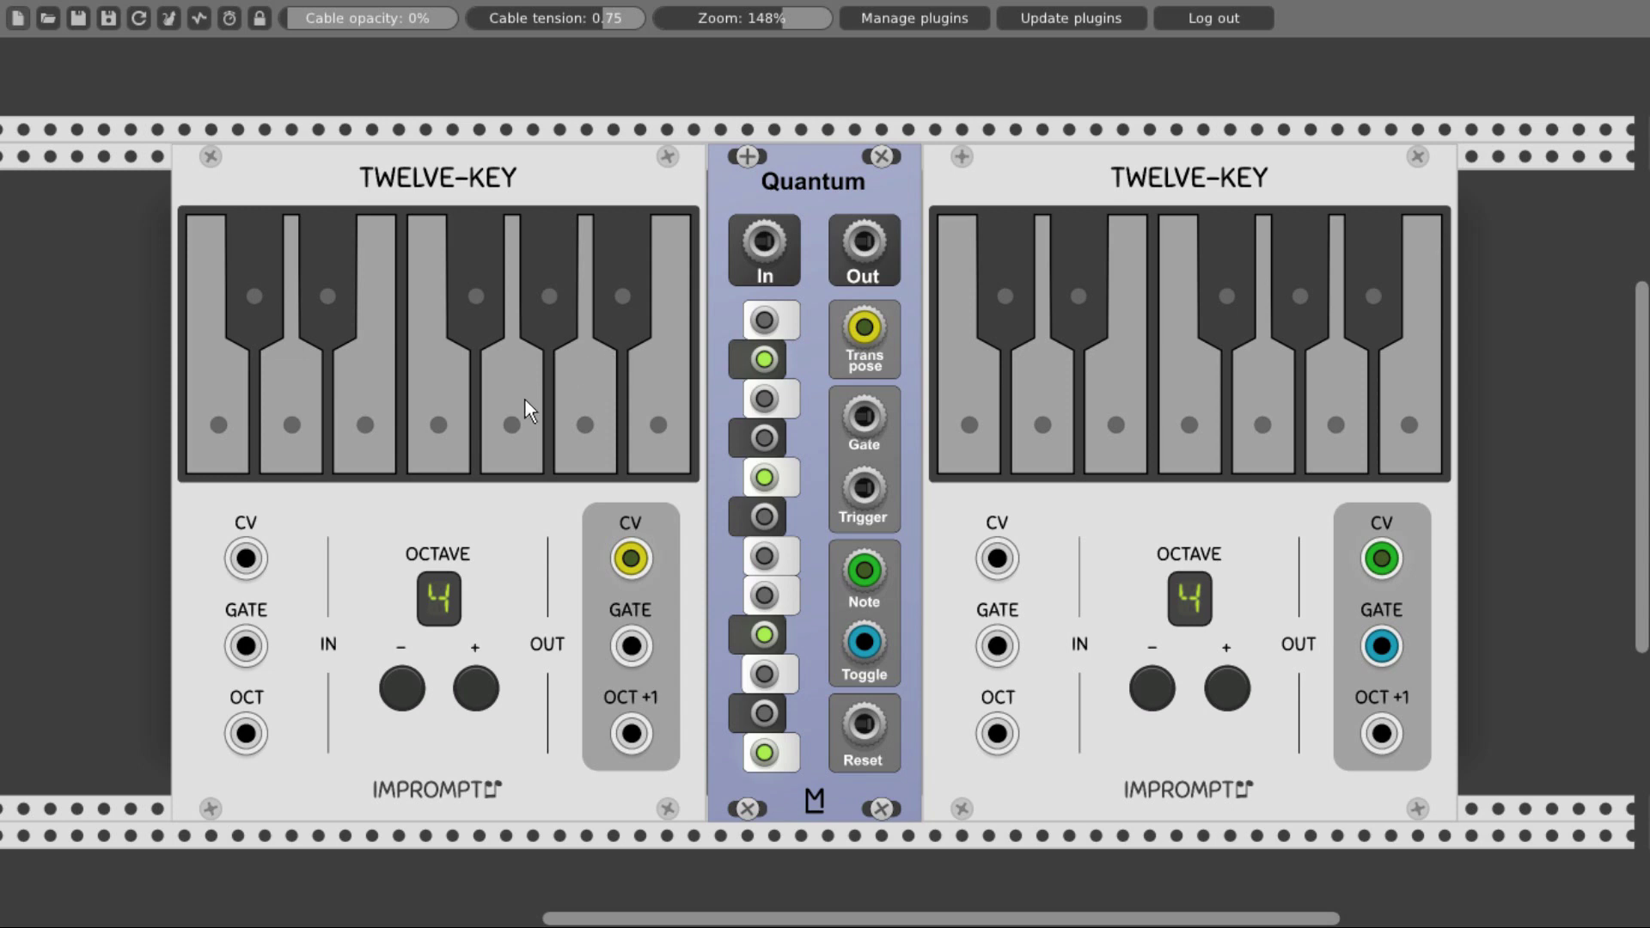
pyautogui.click(358, 430)
pyautogui.click(1112, 426)
# Check the available quantization modes of the Quantum module.
pyautogui.rightClick(813, 404)
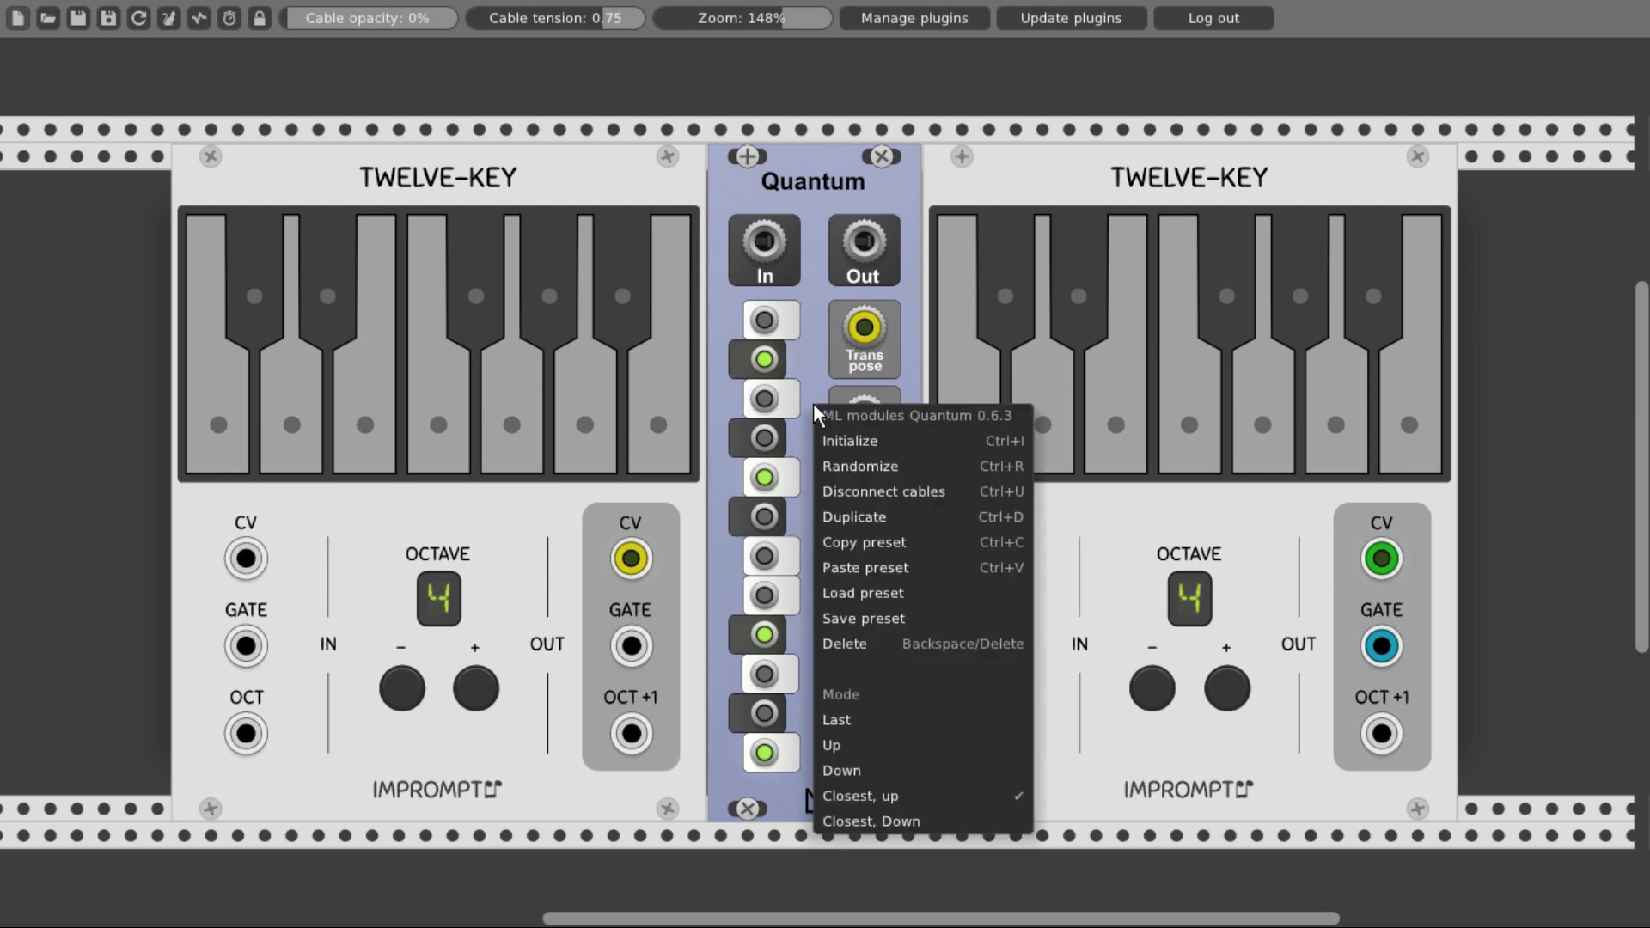
pyautogui.click(814, 385)
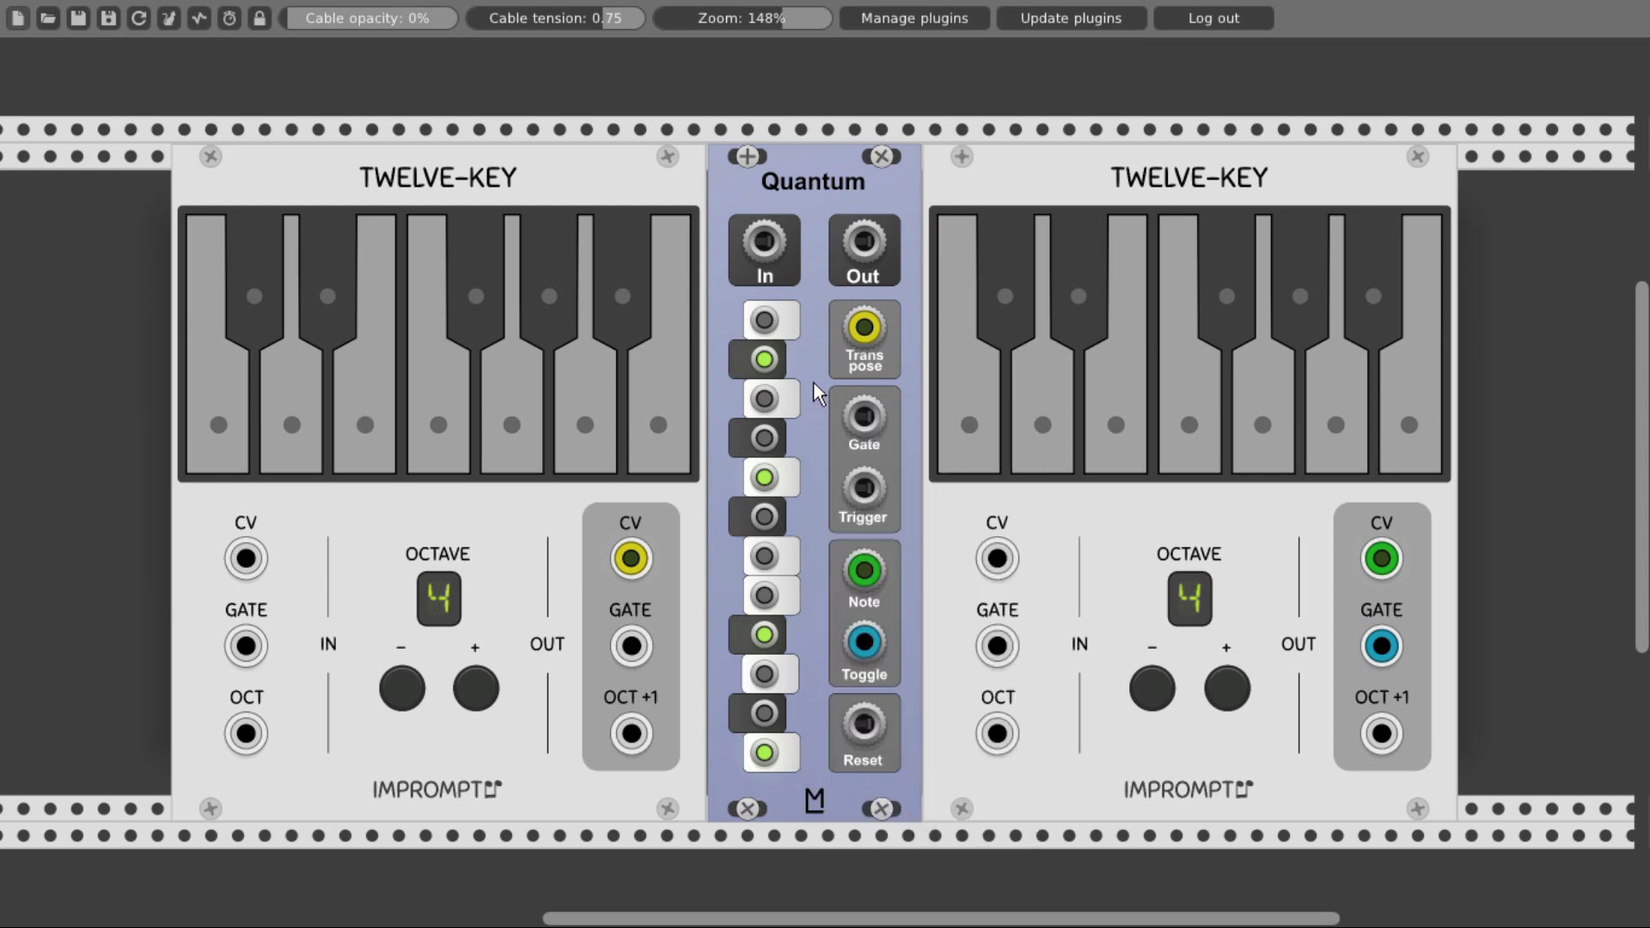
pyautogui.click(967, 431)
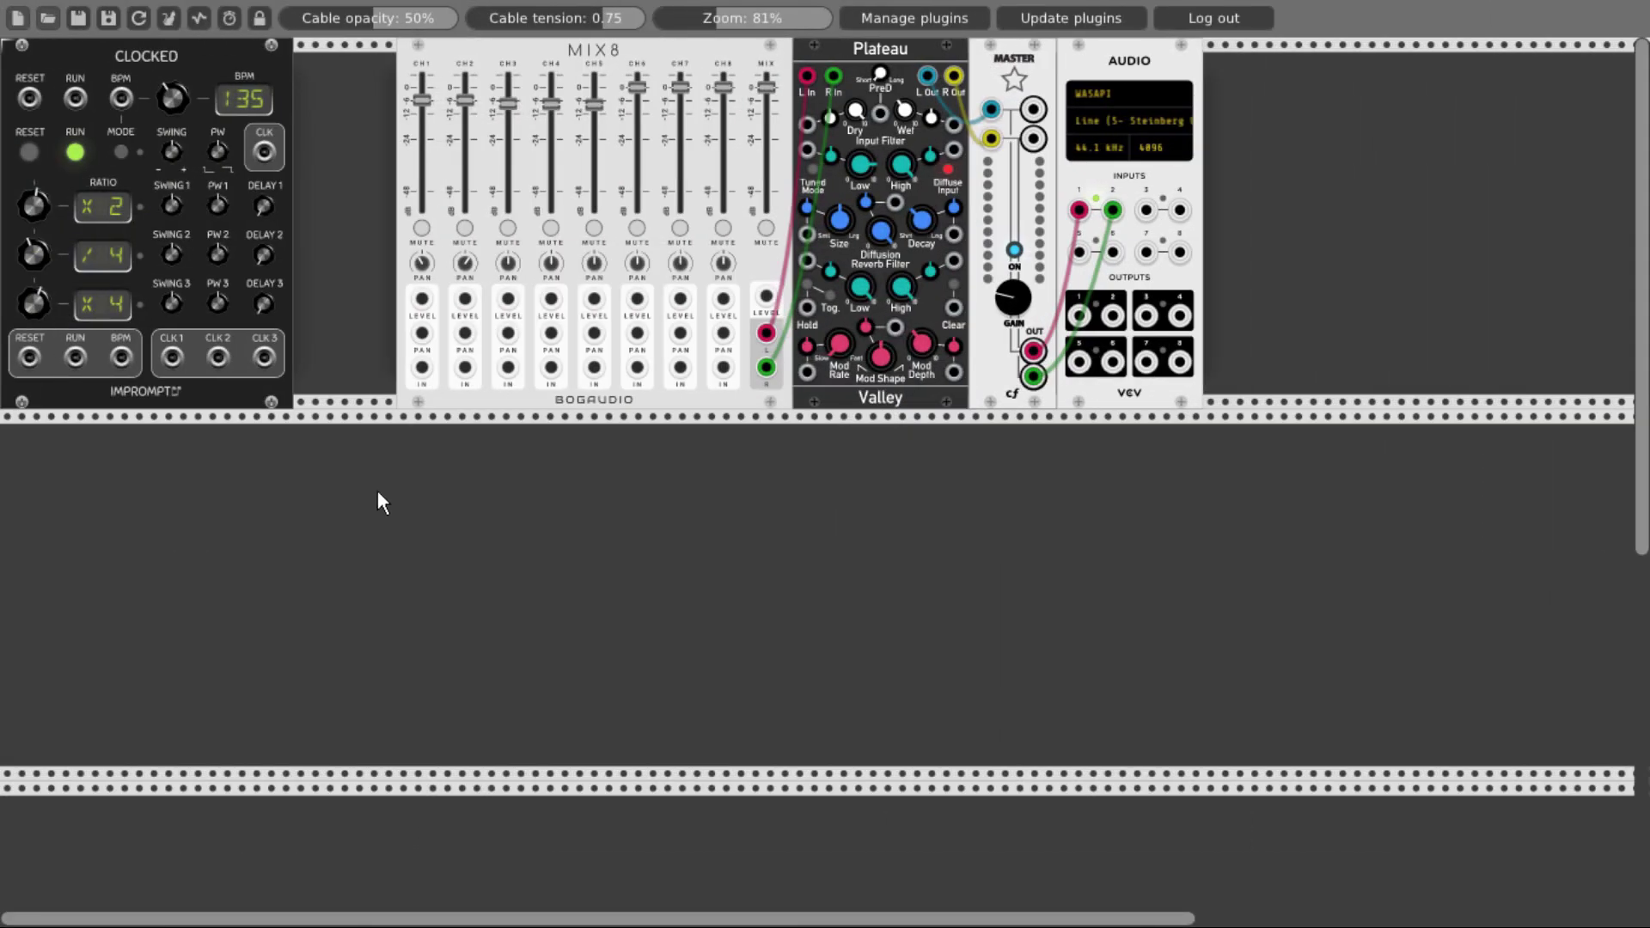
# Add the Ions sequencer directly below Clocked and switch its panel theme to Dark matter edition.
pyautogui.rightClick(378, 495)
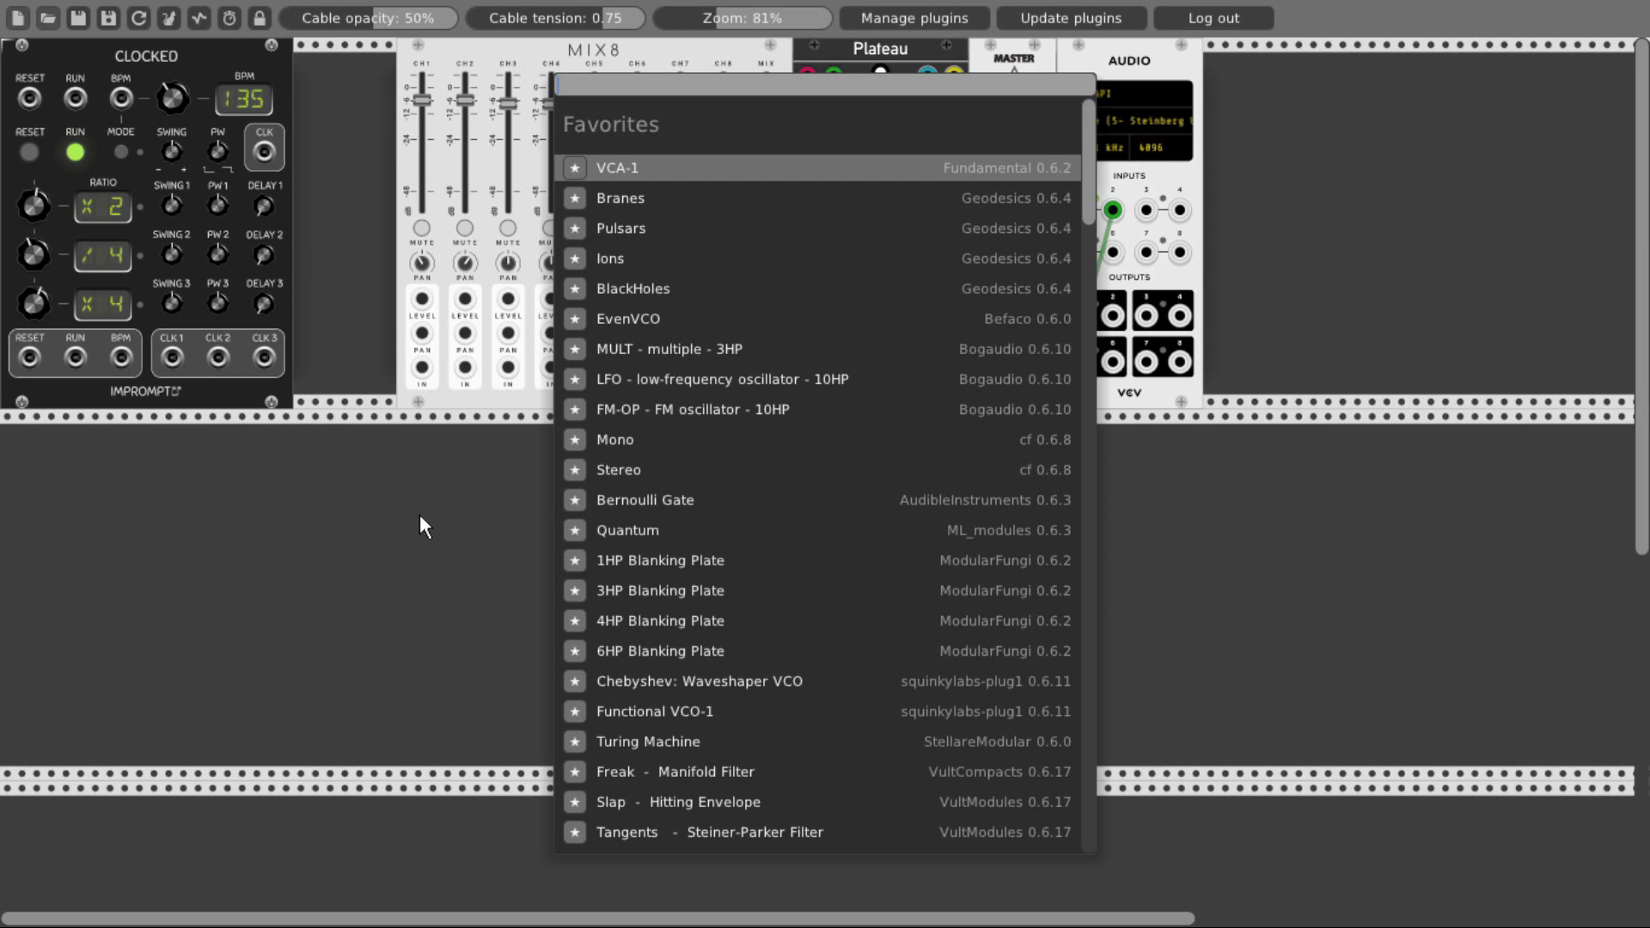
pyautogui.click(616, 254)
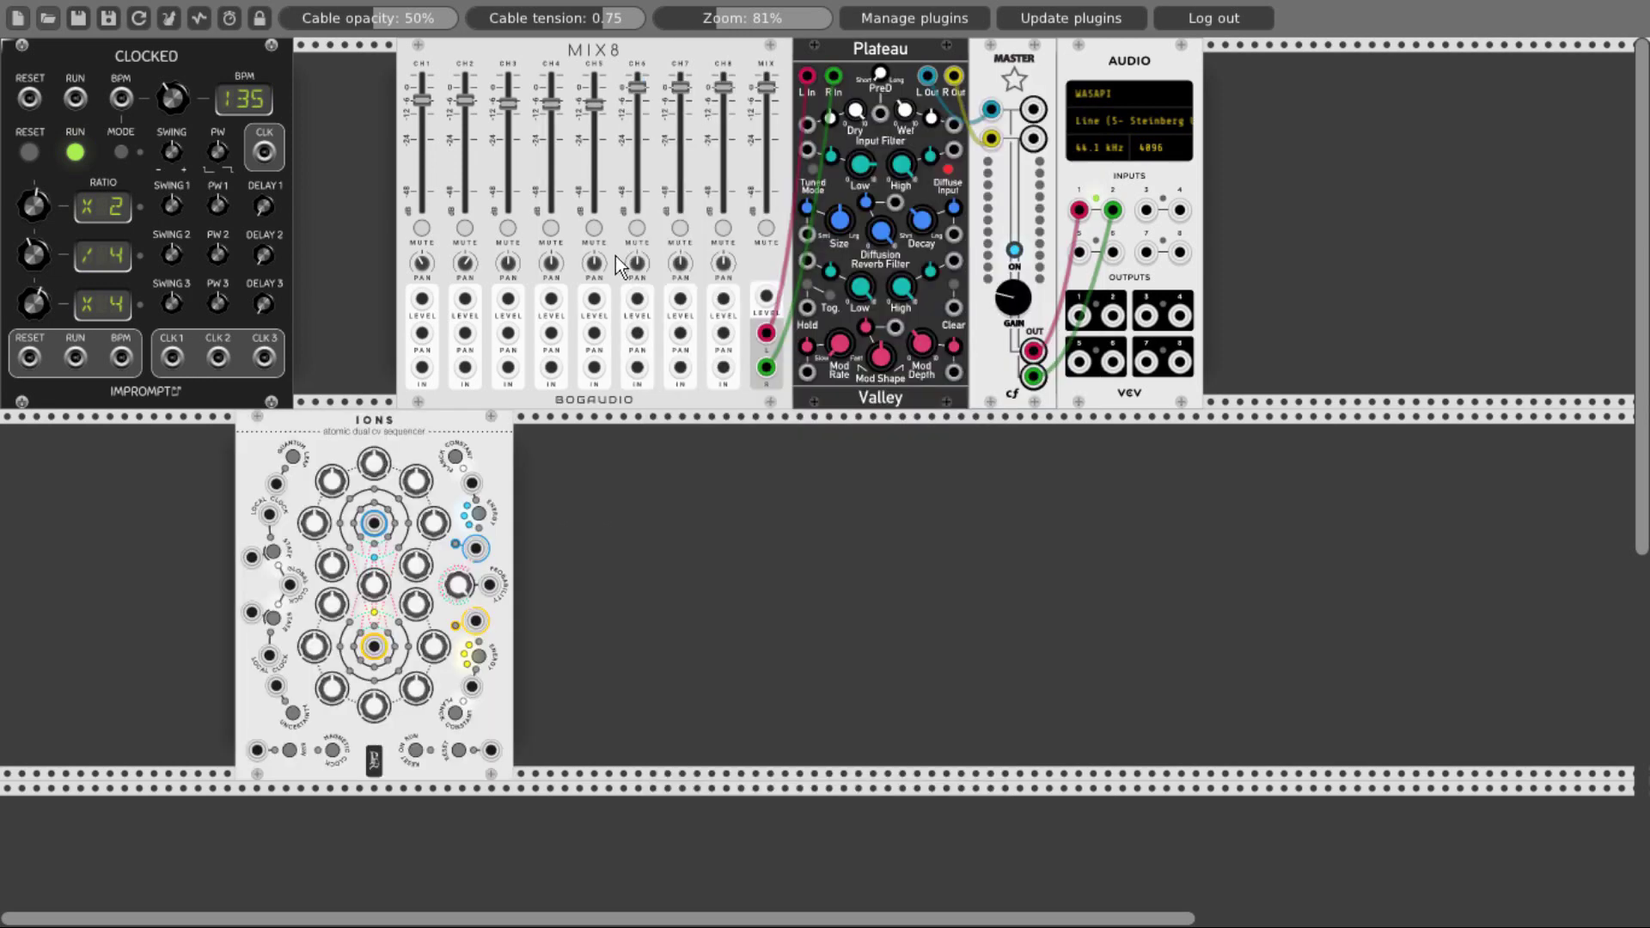
pyautogui.moveTo(410, 431); pyautogui.dragTo(144, 447)
pyautogui.rightClick(152, 435)
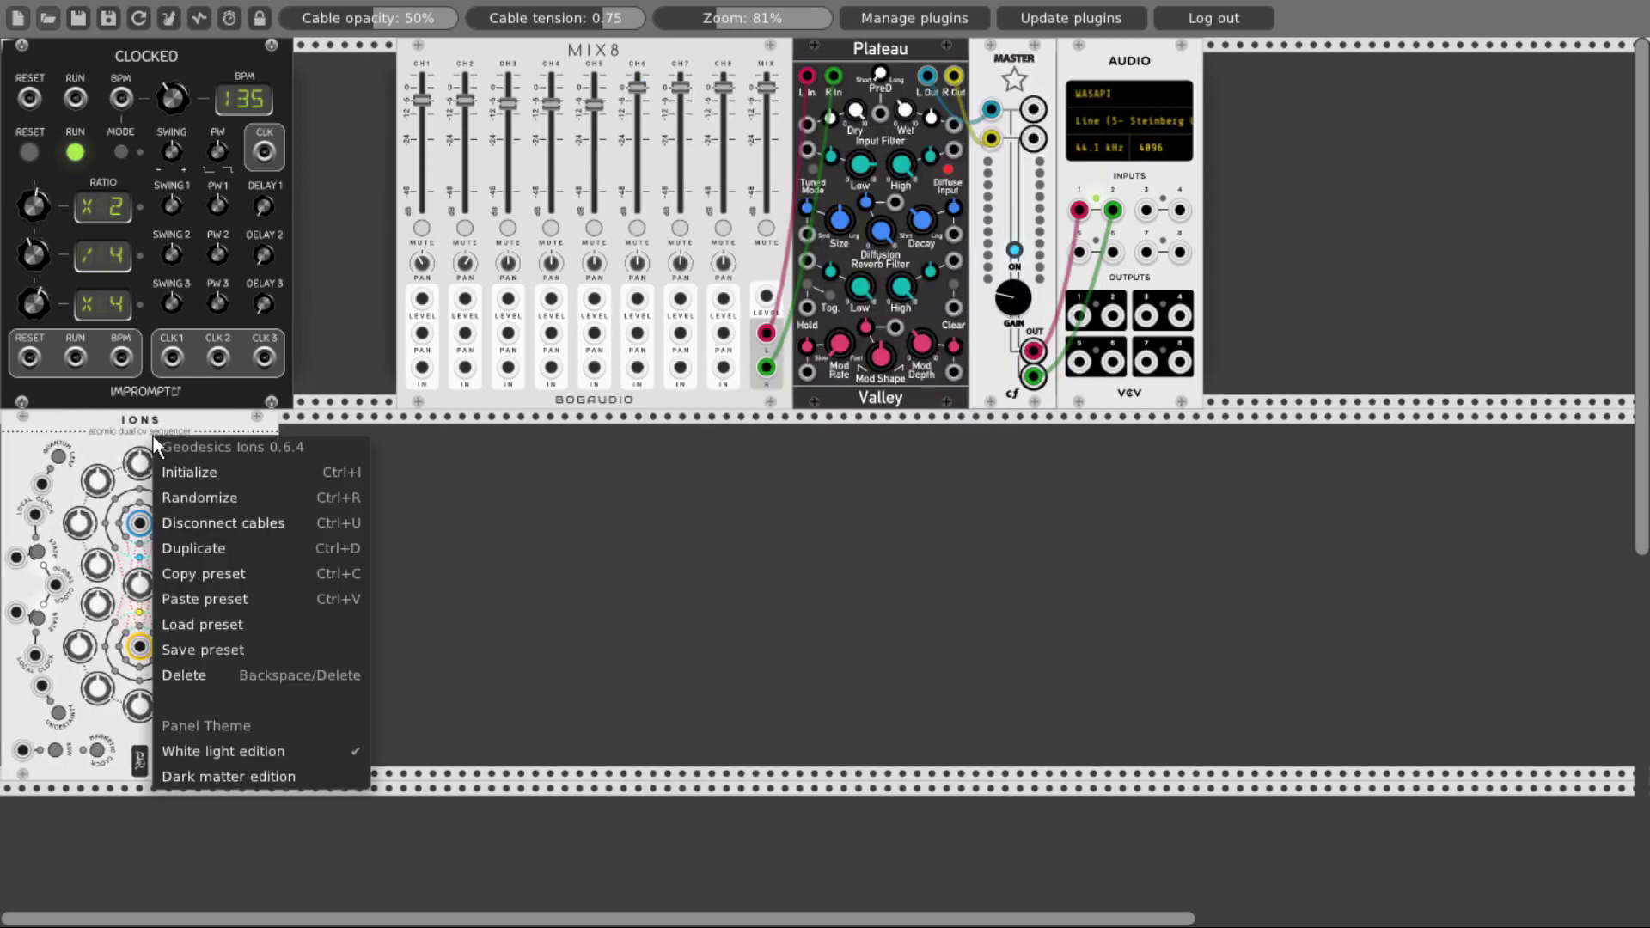
pyautogui.click(225, 773)
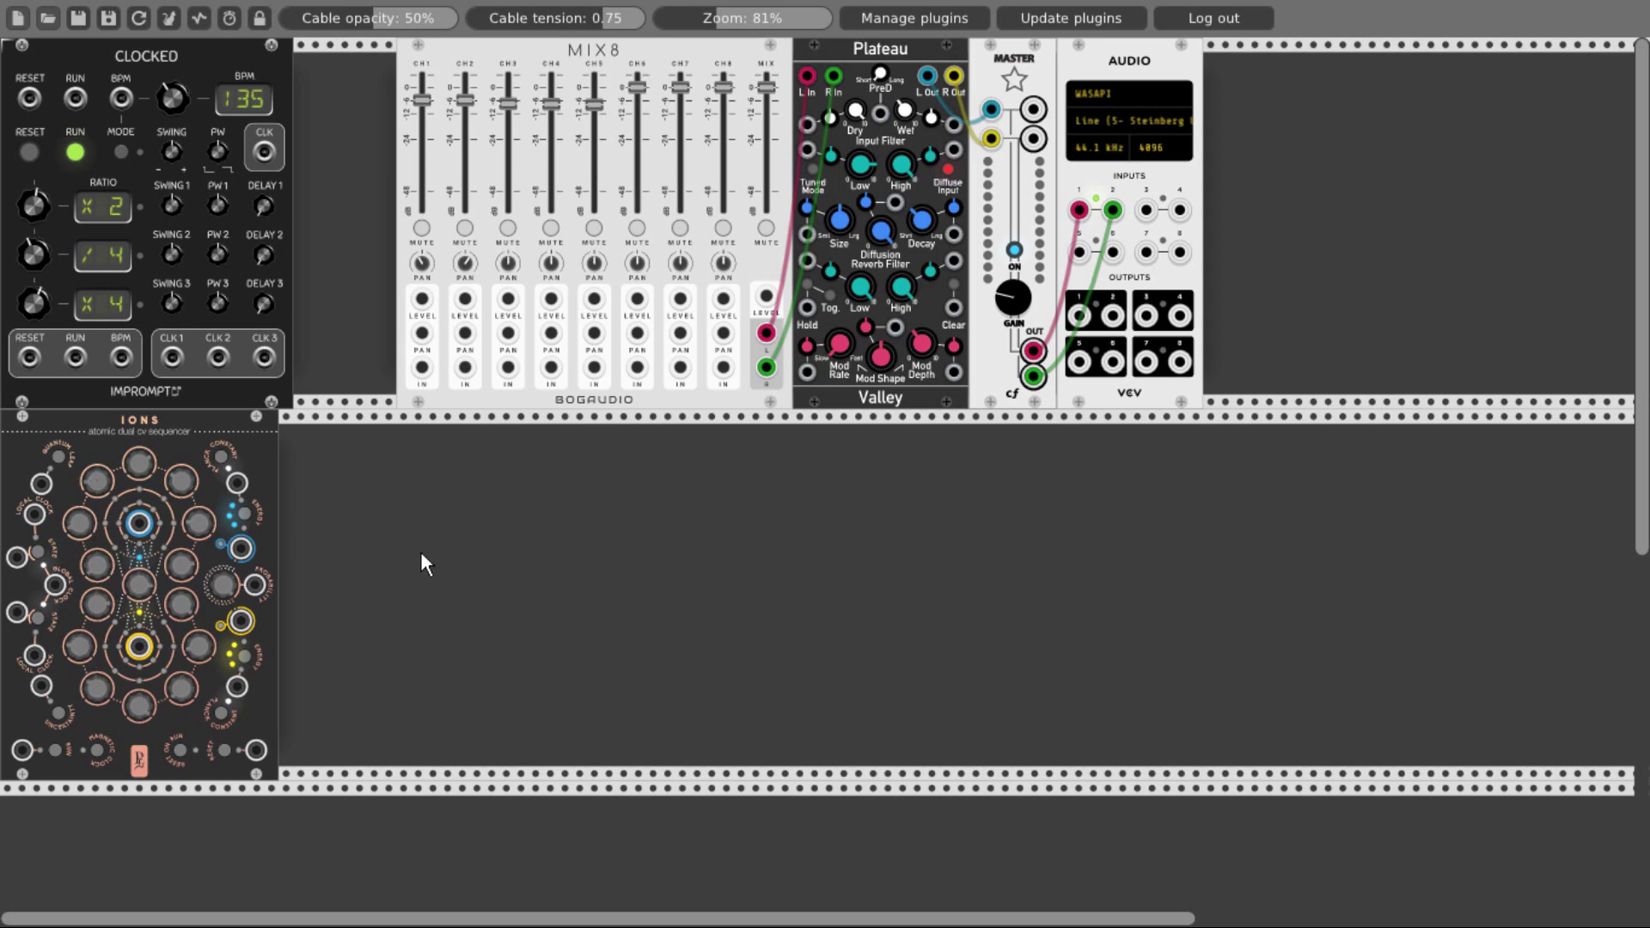
# Add a Bogaudio FM-OP oscillator in the second row and duplicate it.
pyautogui.rightClick(431, 511)
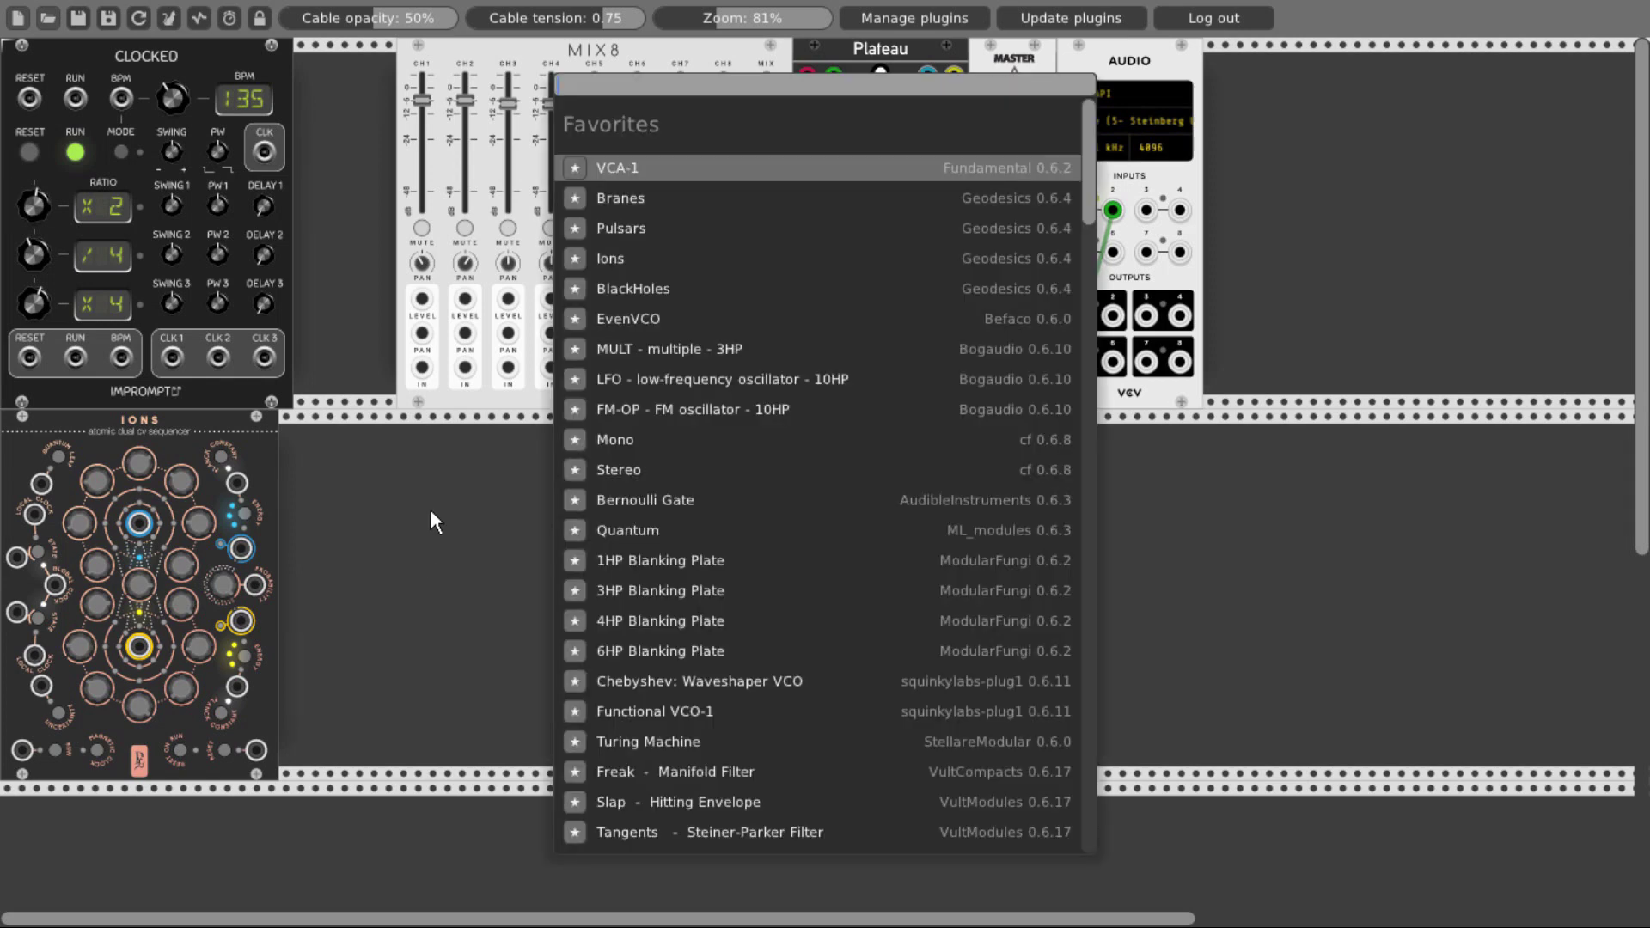
pyautogui.click(691, 409)
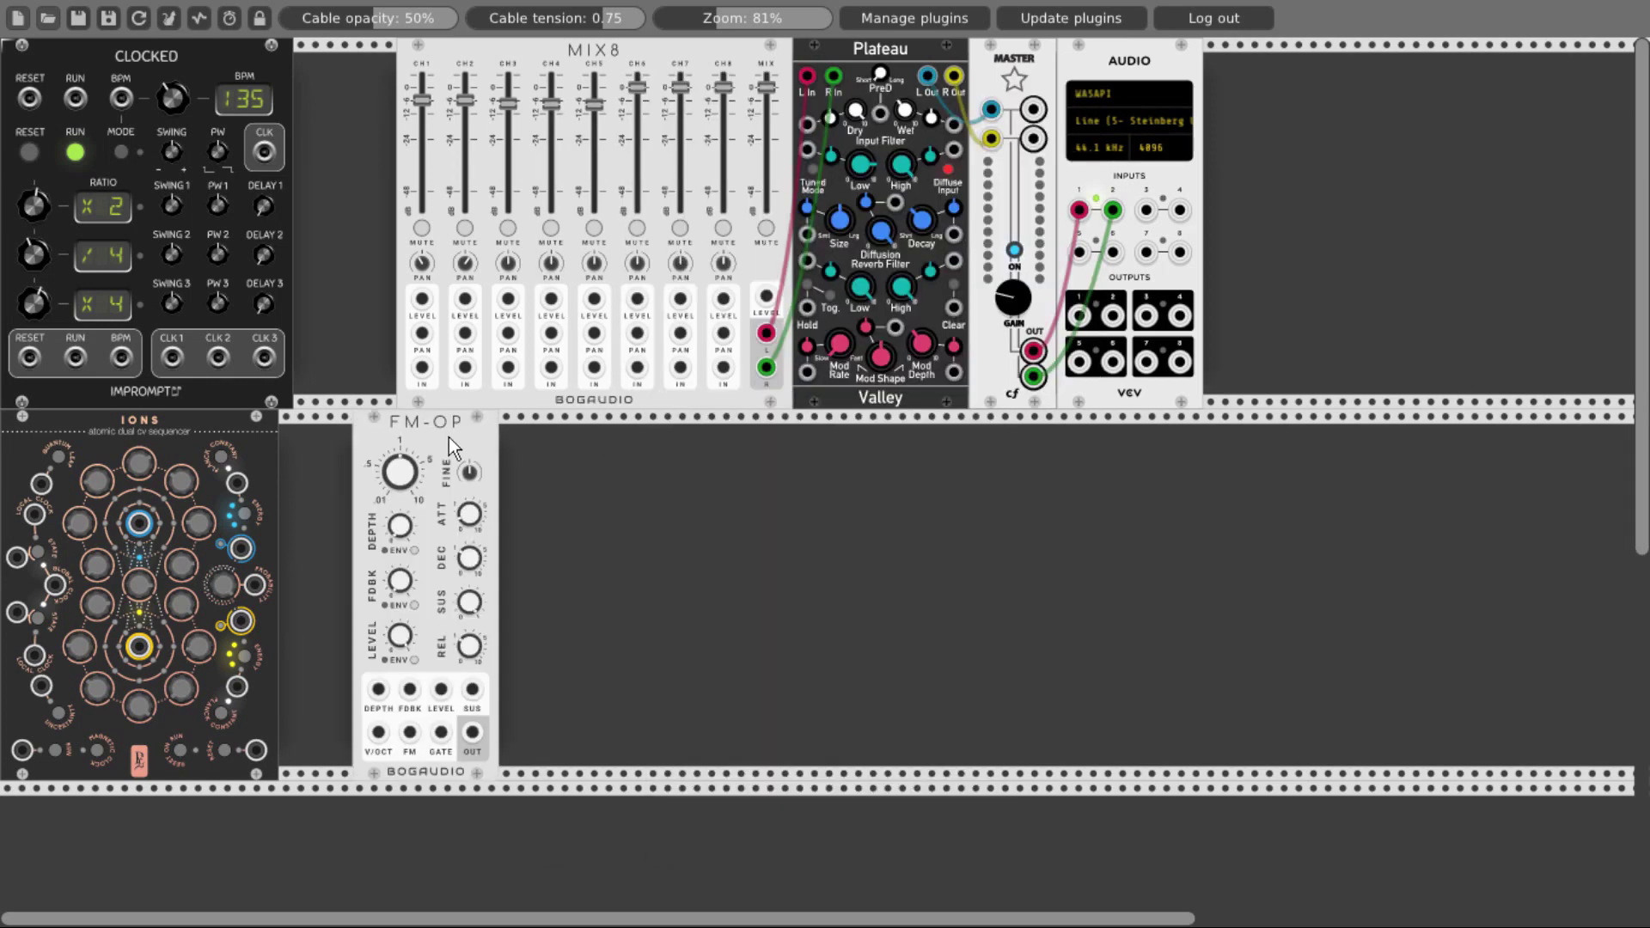
pyautogui.hotkey('ctrl', 'd')
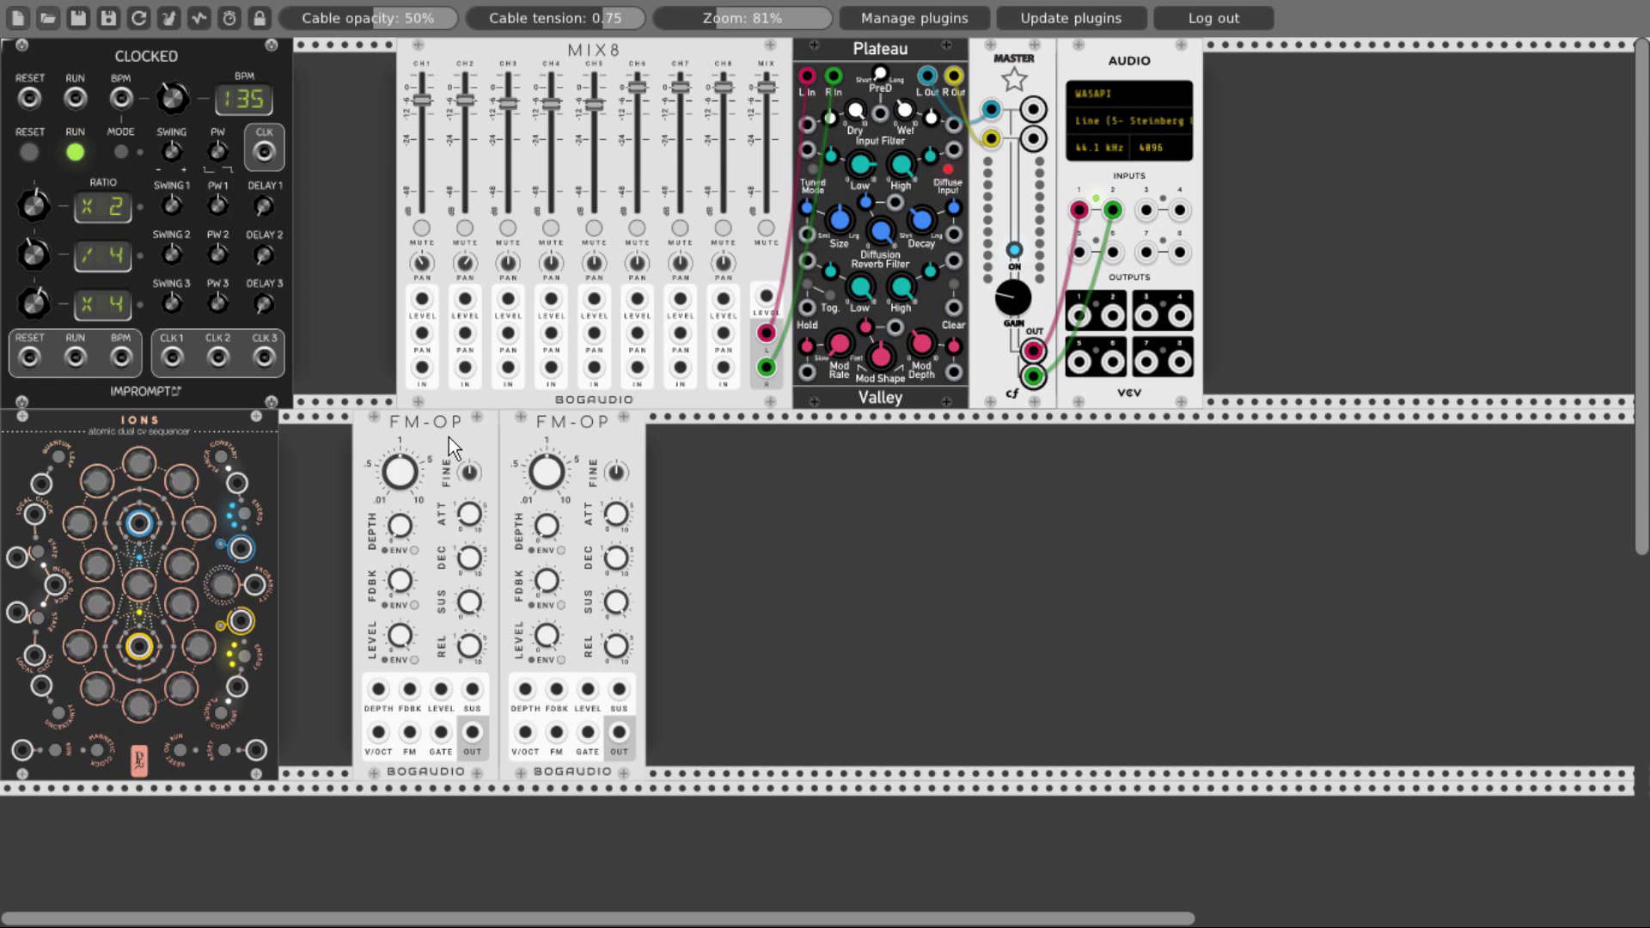
# Add the VultModulesFree Basal oscillator beside the second FM-OP, leaving a gap between them.
pyautogui.rightClick(699, 483)
pyautogui.write('basal')
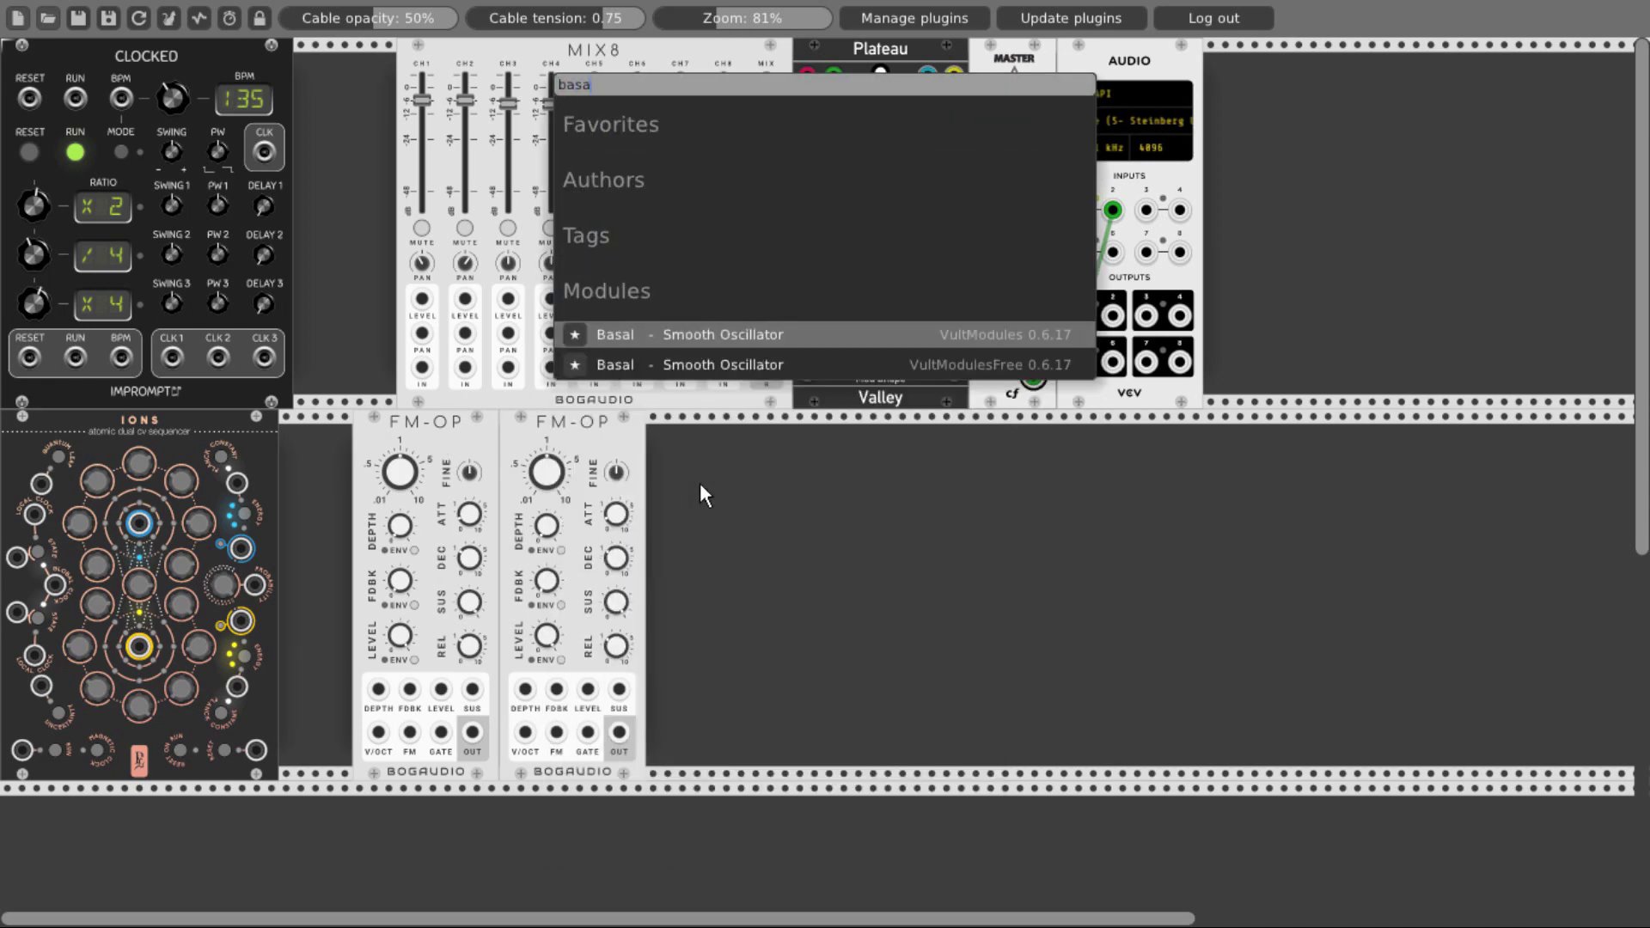
pyautogui.click(722, 365)
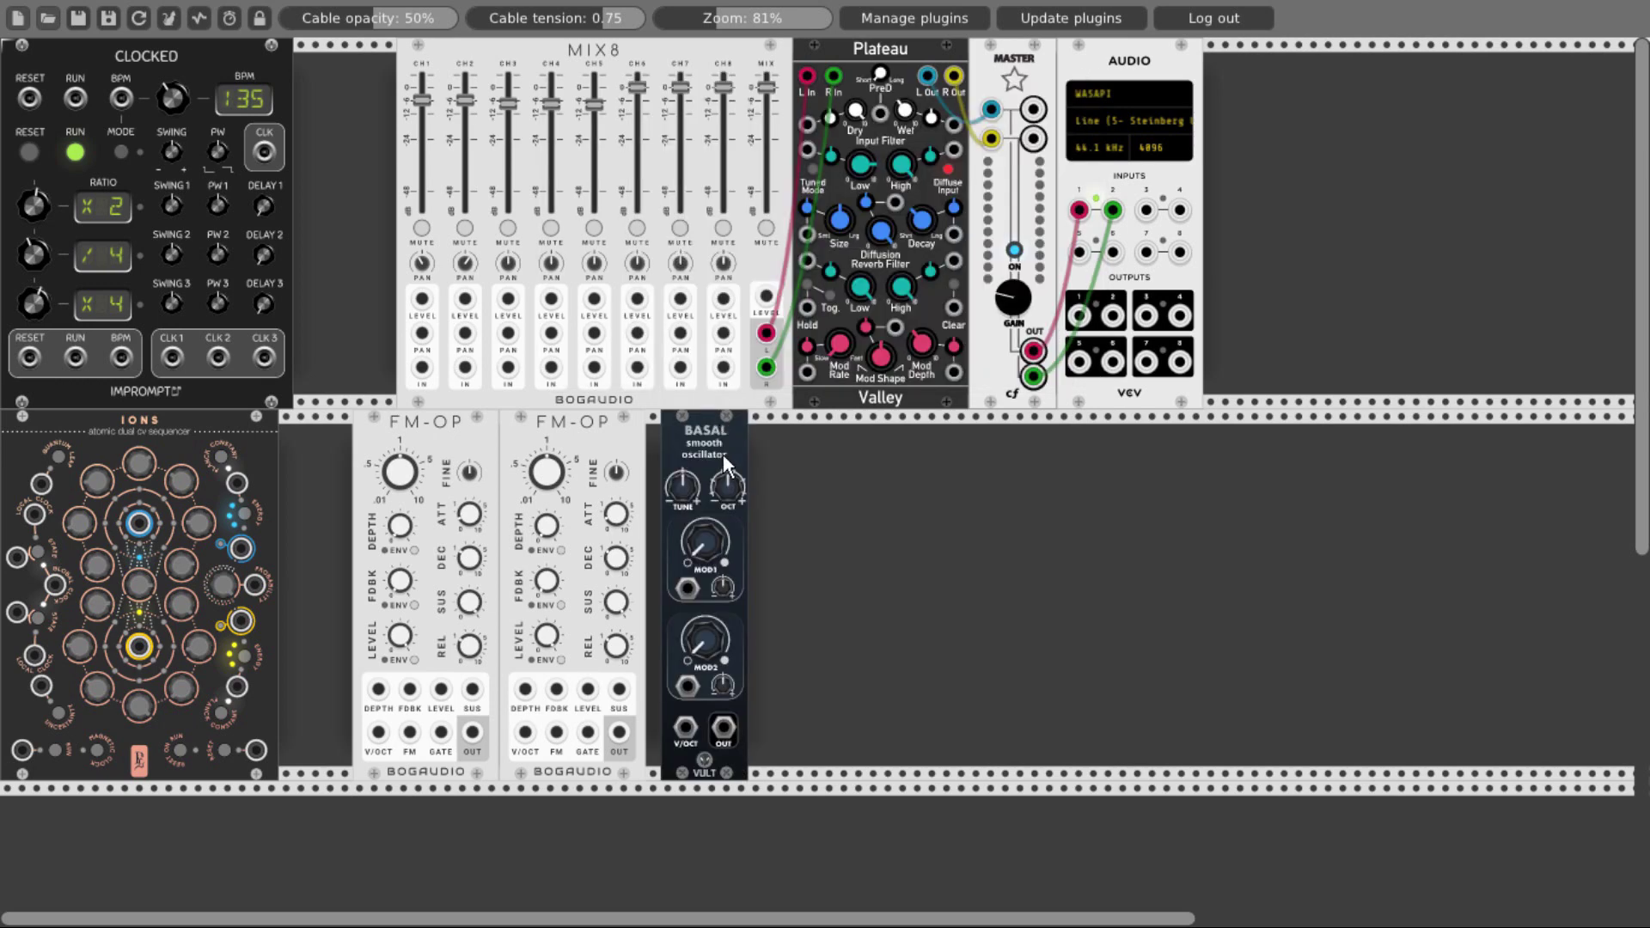
pyautogui.moveTo(710, 445); pyautogui.dragTo(755, 445)
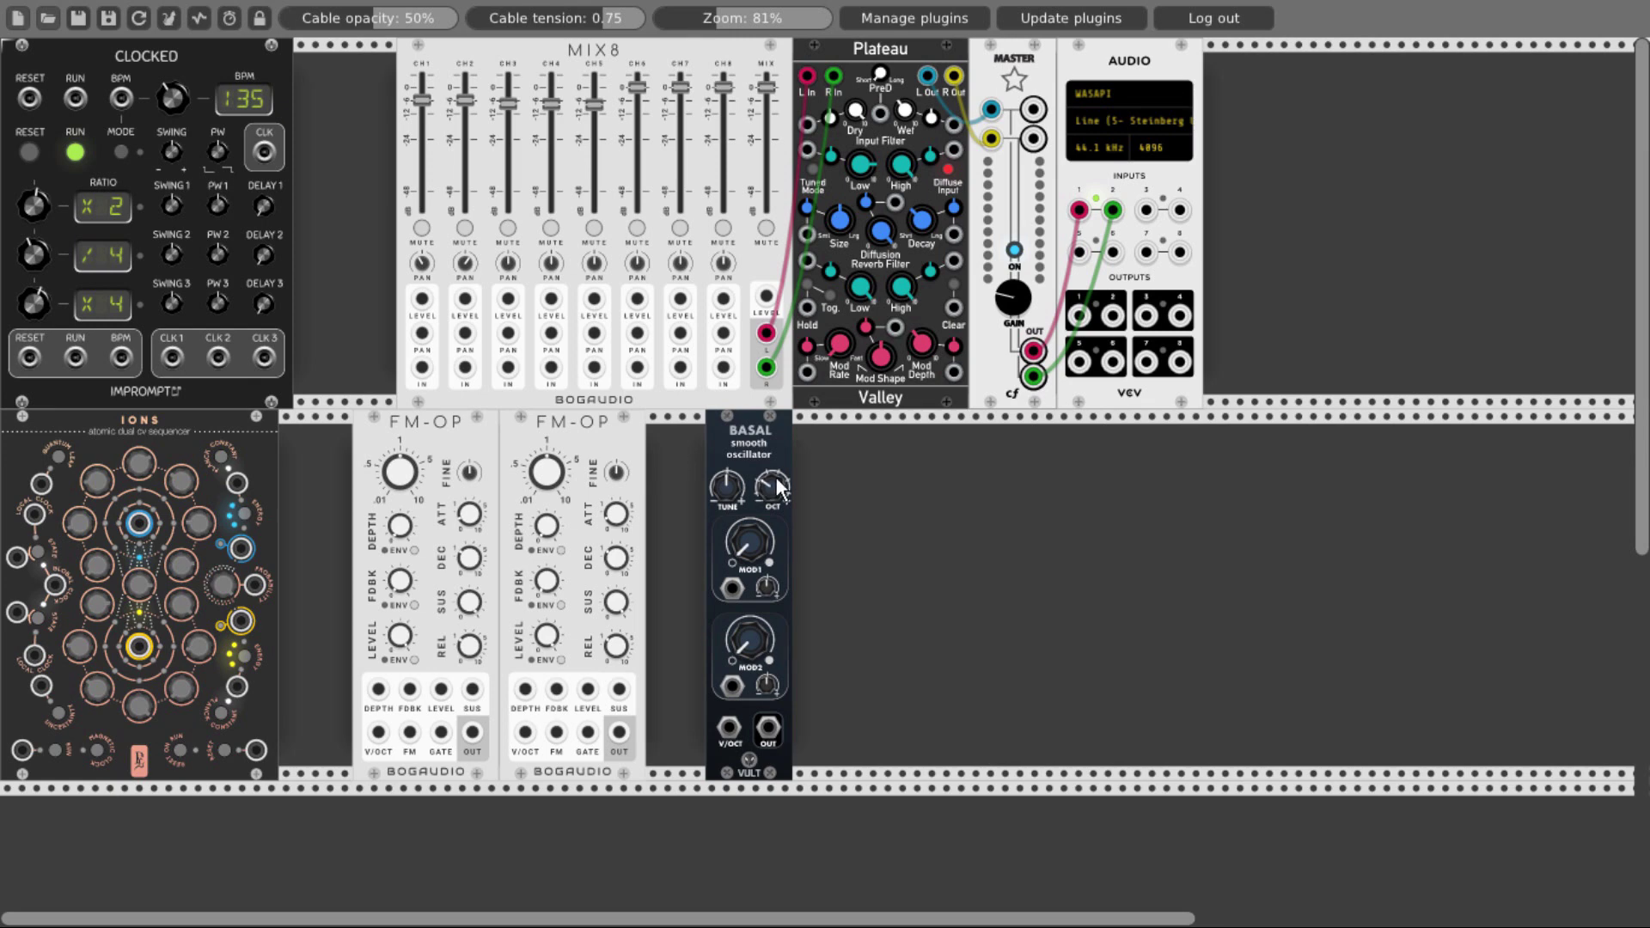
# Add the VultModulesFree Slap envelope and spread Slap, Basal and the second FM-OP apart along the row.
pyautogui.rightClick(858, 490)
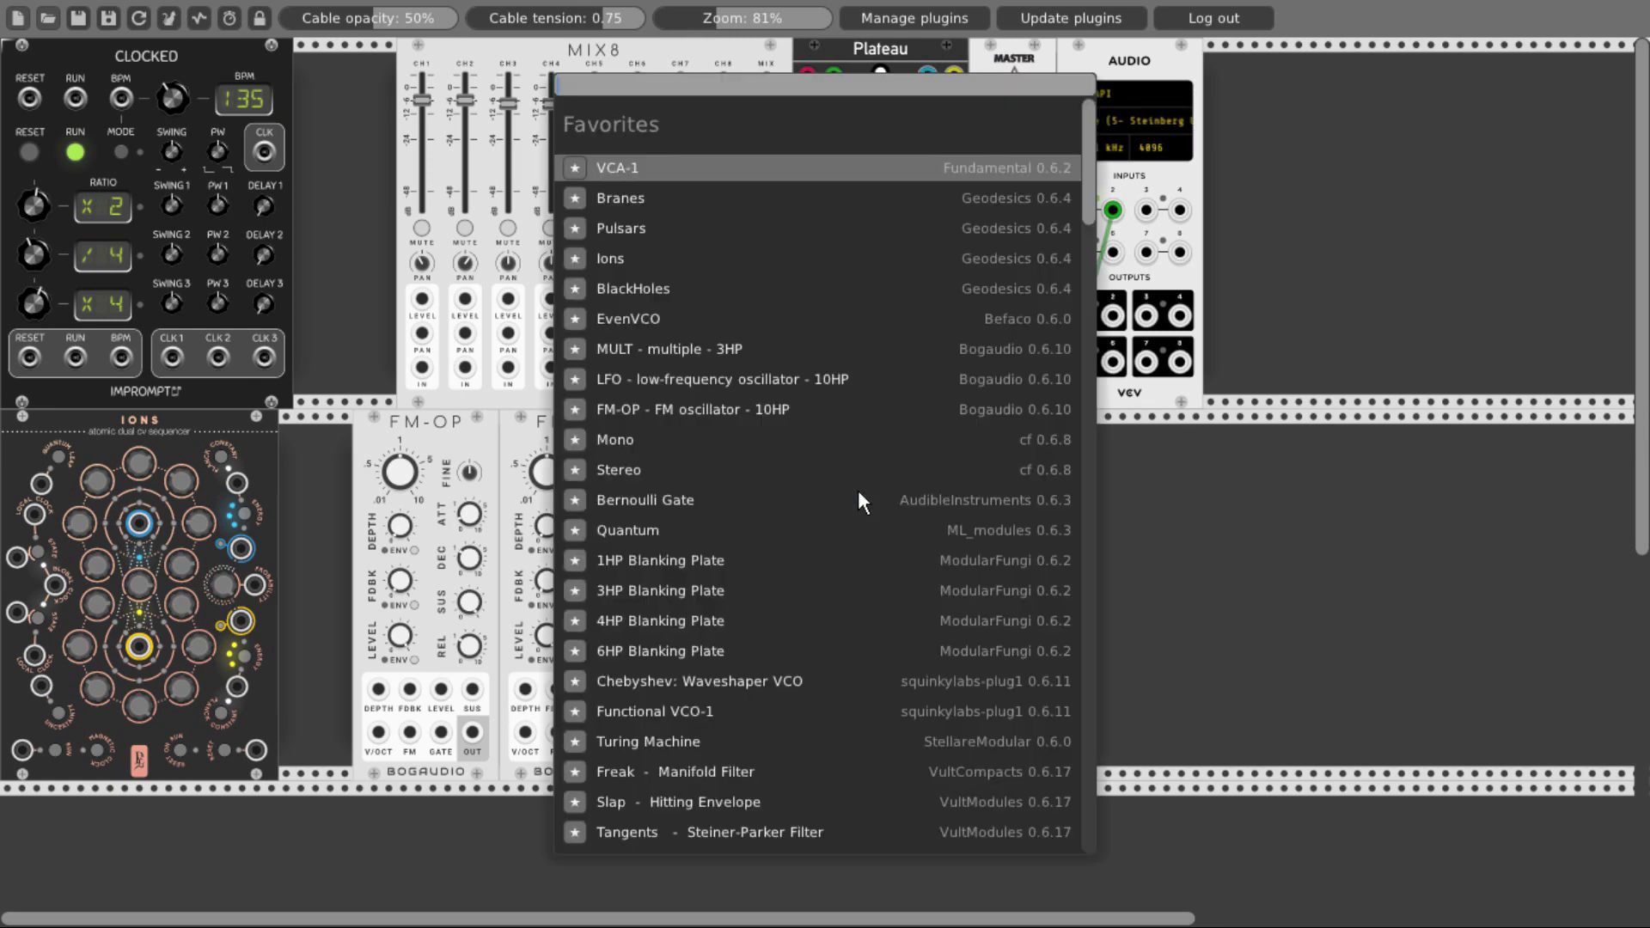
pyautogui.write('slap')
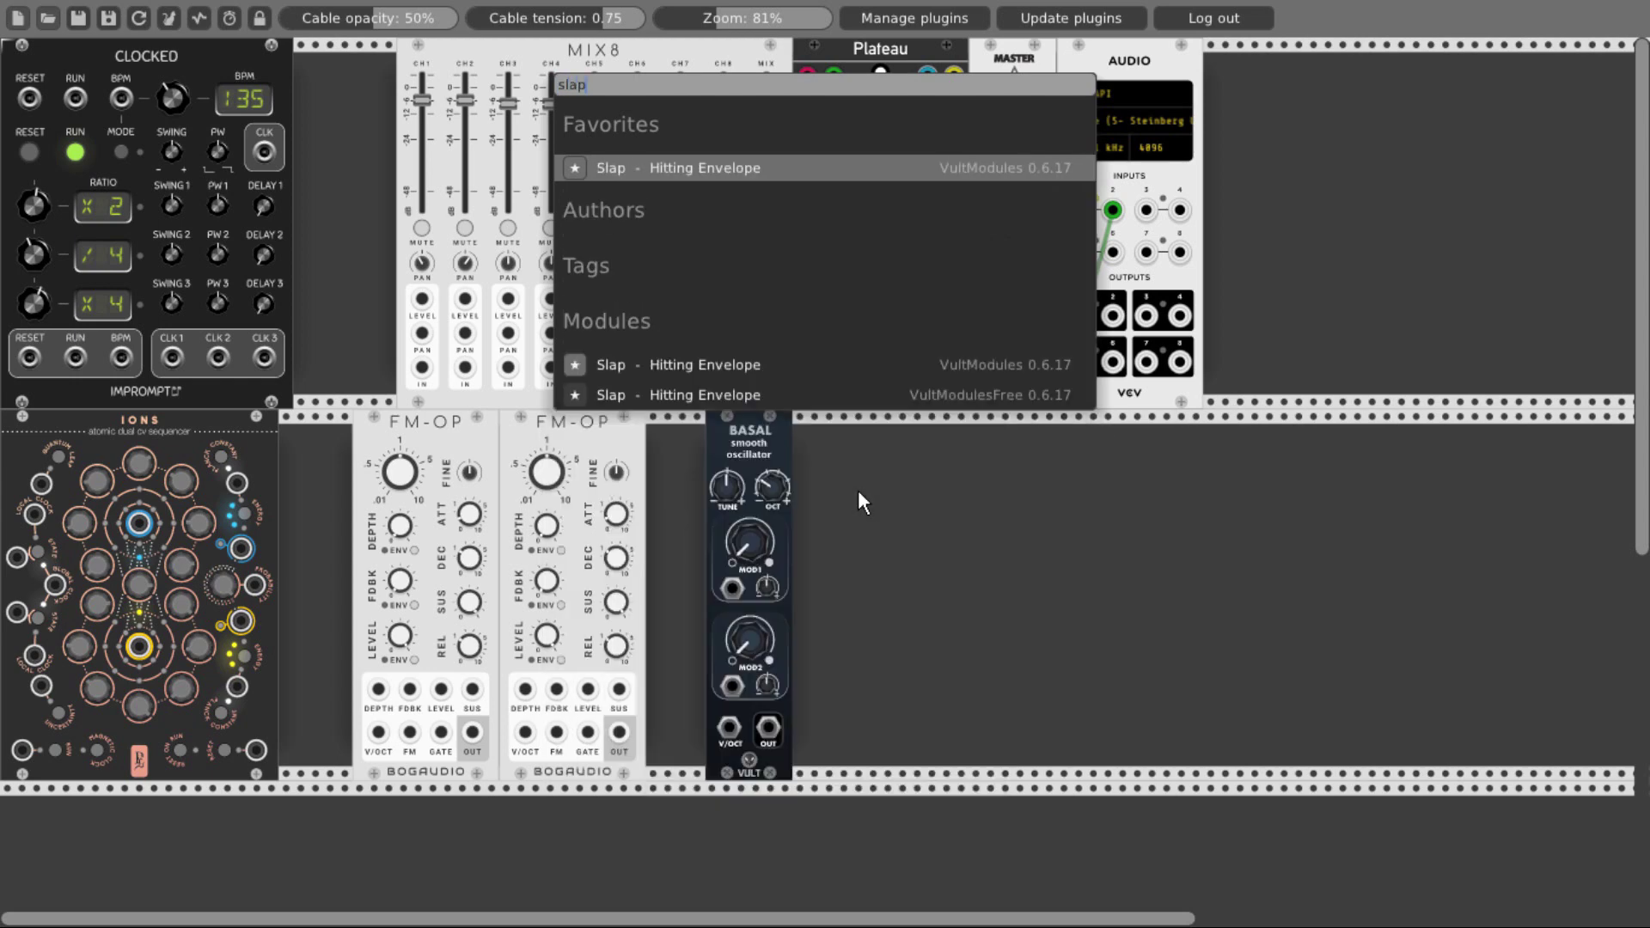
pyautogui.click(741, 394)
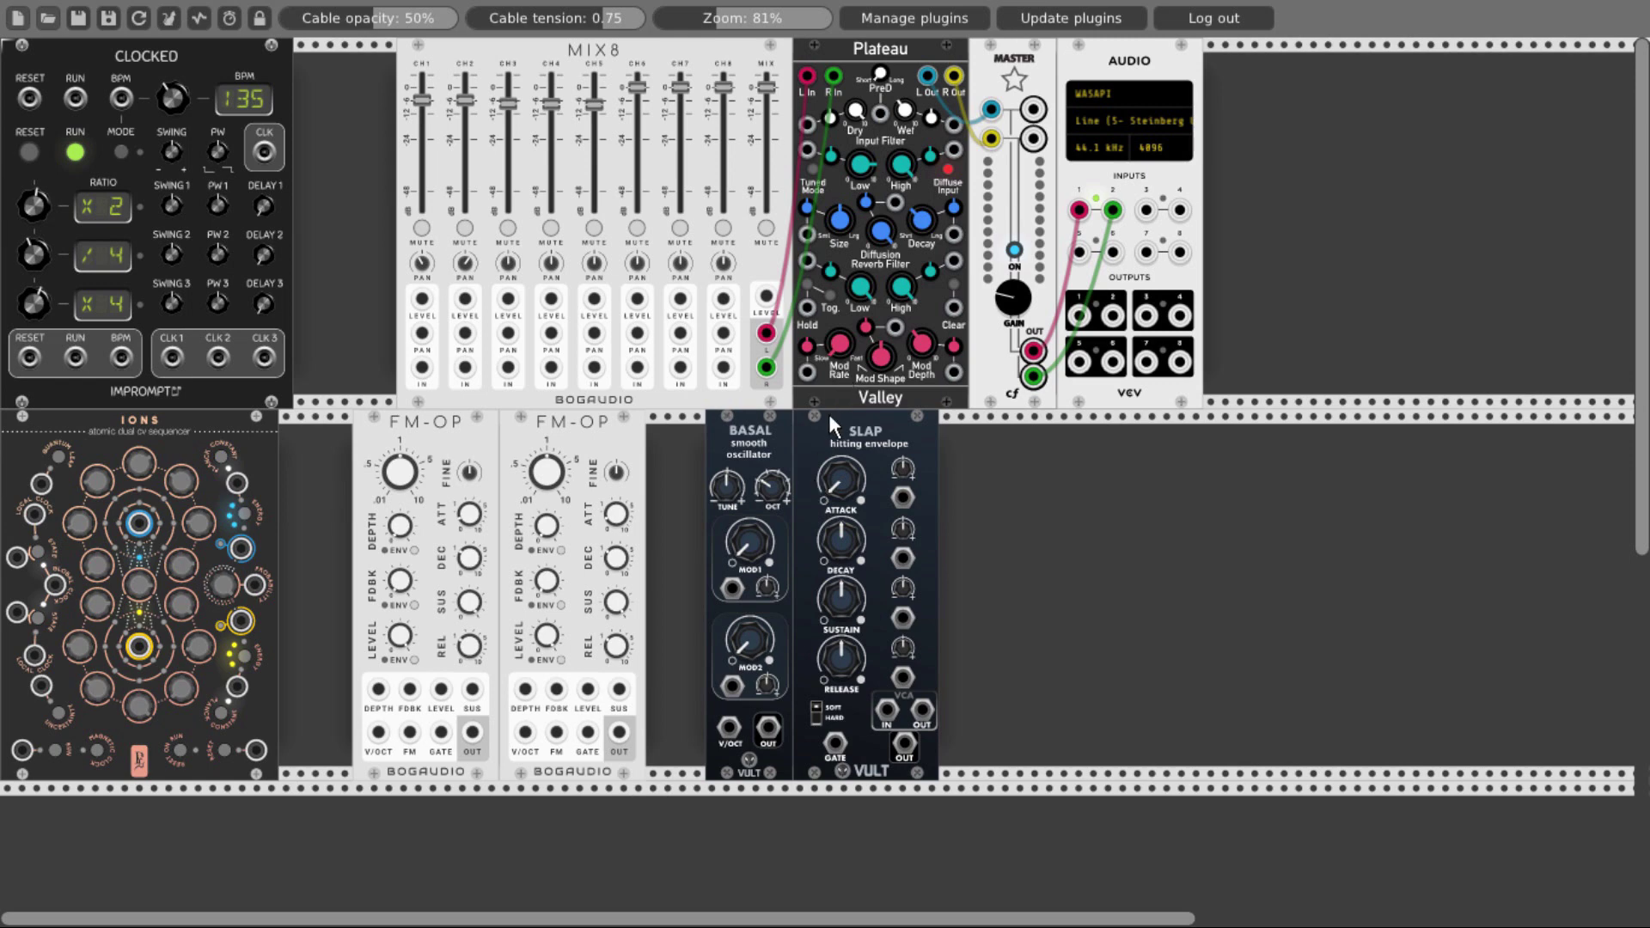
pyautogui.moveTo(830, 418); pyautogui.dragTo(988, 447)
pyautogui.moveTo(746, 447); pyautogui.dragTo(815, 450)
pyautogui.moveTo(636, 429); pyautogui.dragTo(715, 438)
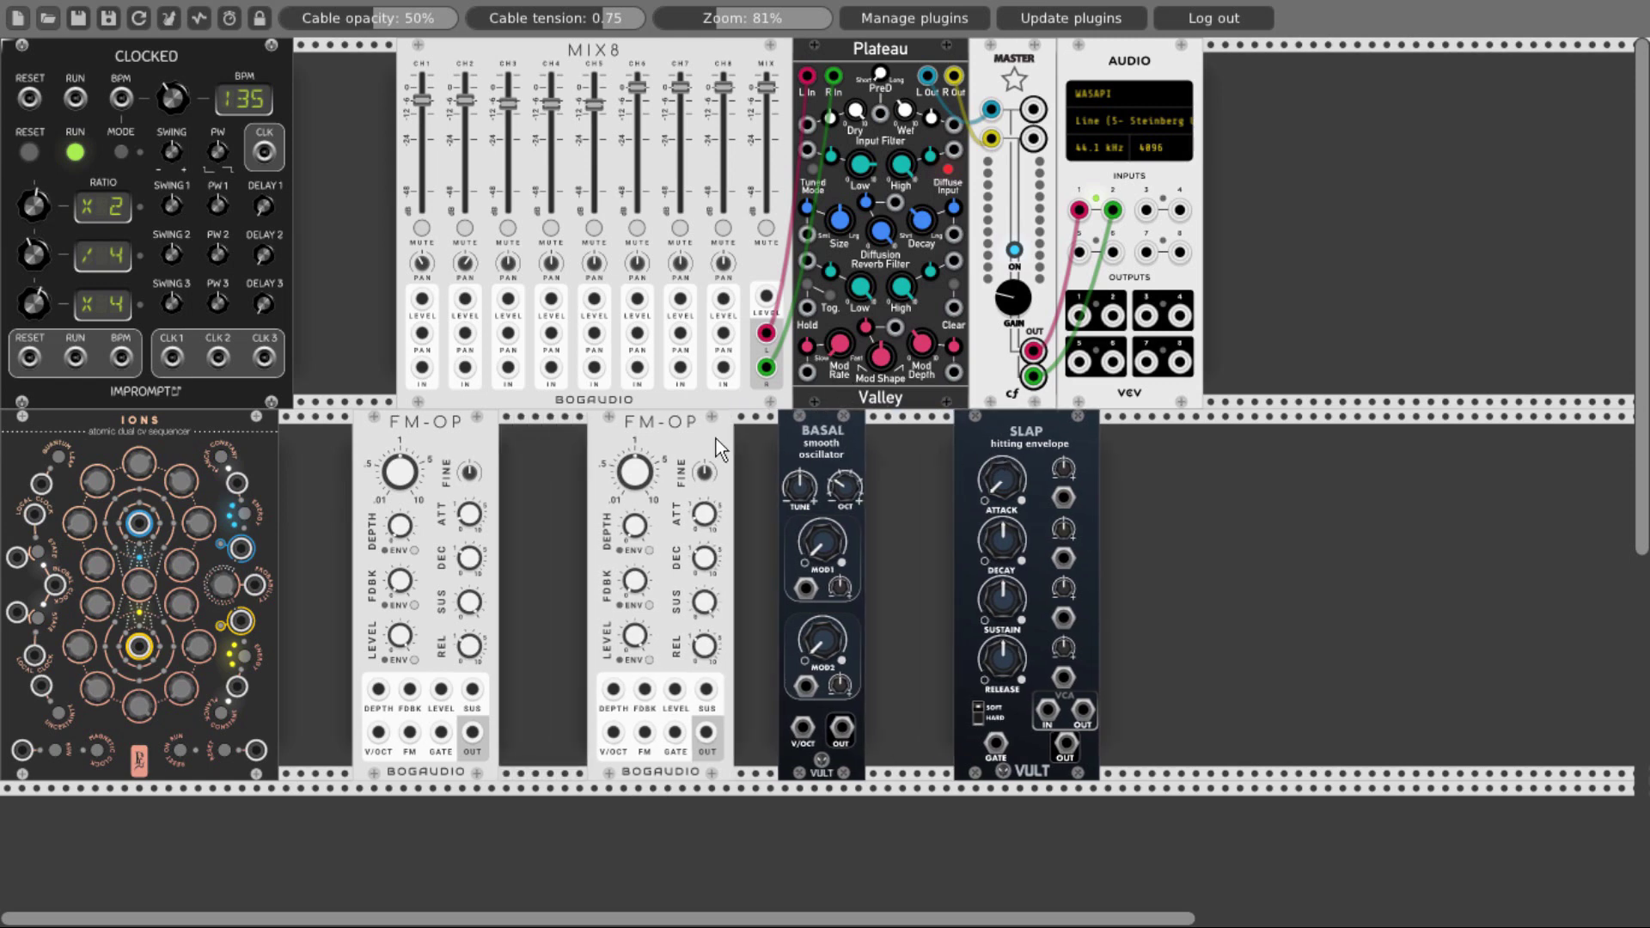
# Add a Bogaudio STACK between the two FM-OPs and patch its output to the second FM-OP's V/OCT input.
pyautogui.rightClick(550, 468)
pyautogui.write('stack')
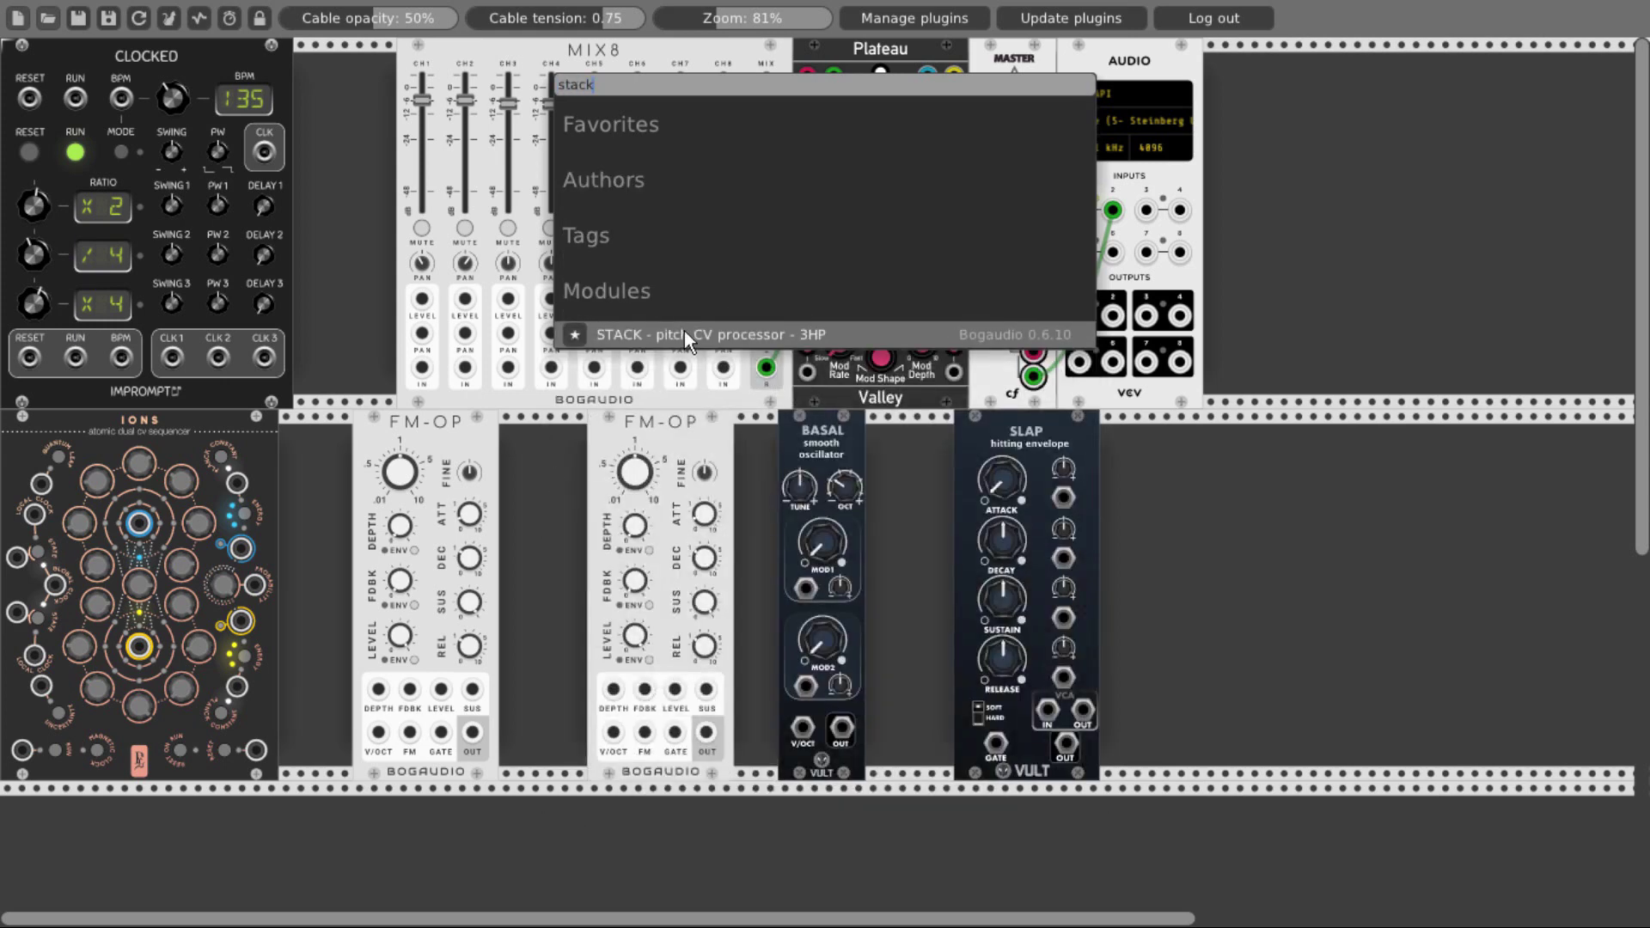
pyautogui.click(685, 332)
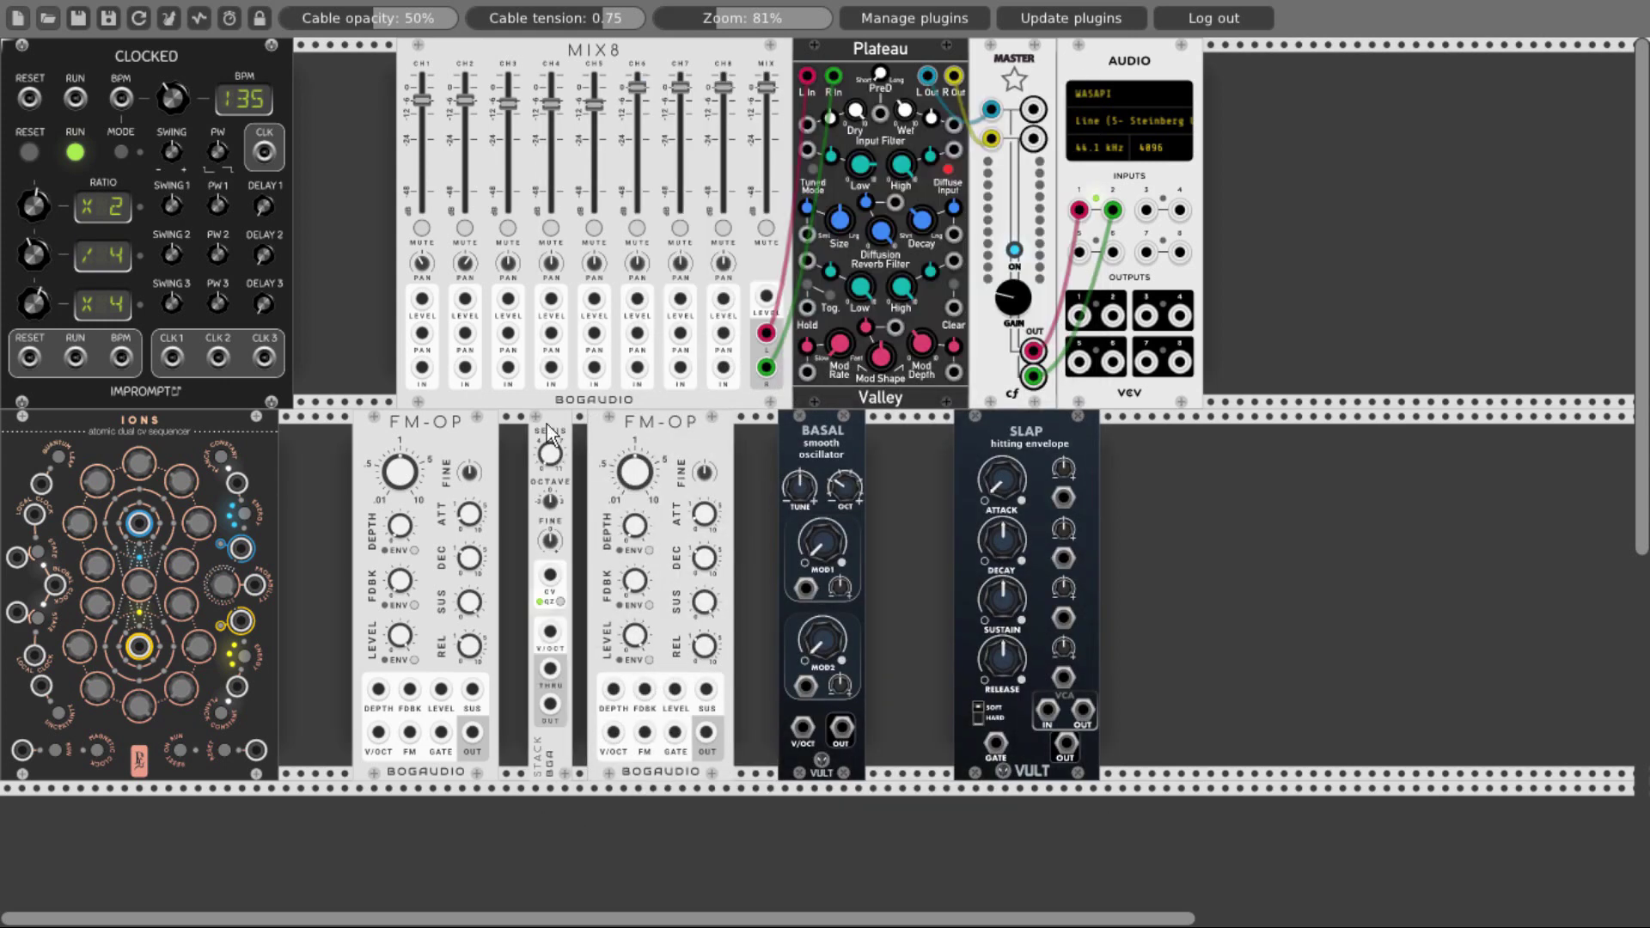
pyautogui.moveTo(547, 456); pyautogui.dragTo(547, 449)
pyautogui.moveTo(553, 714); pyautogui.dragTo(612, 733)
# Move both FM-OPs and STACK together so they sit side by side against Basal.
pyautogui.moveTo(564, 430); pyautogui.dragTo(568, 443)
pyautogui.moveTo(679, 433); pyautogui.dragTo(703, 430)
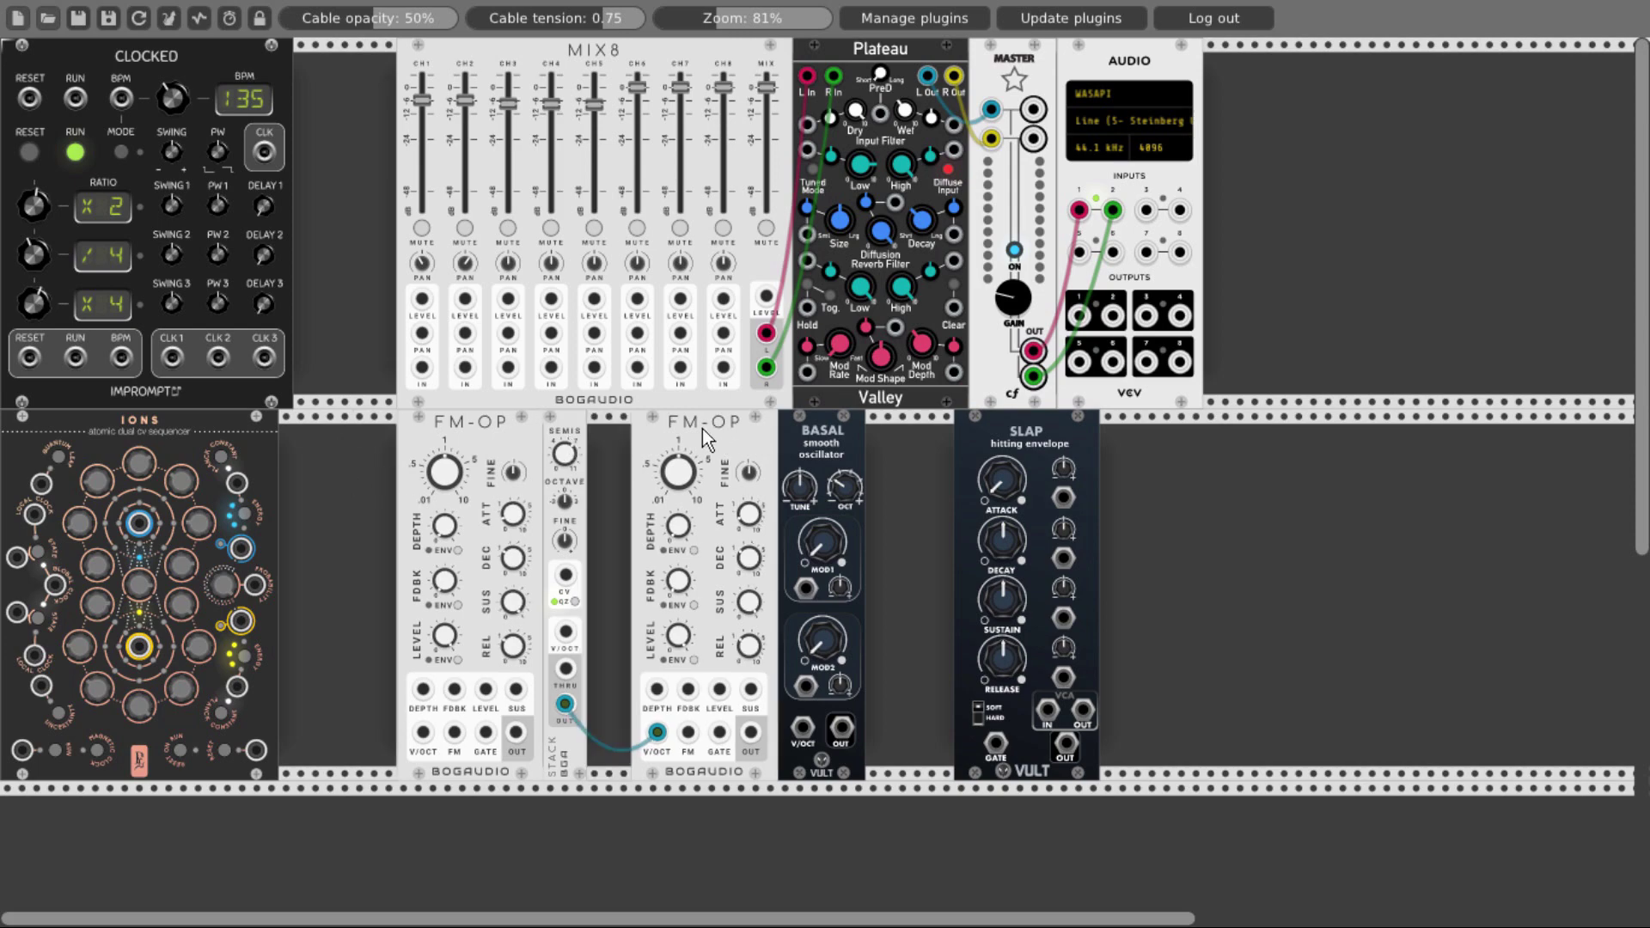
pyautogui.moveTo(566, 427)
pyautogui.mouseDown()
pyautogui.moveTo(611, 420)
pyautogui.moveTo(589, 437)
pyautogui.mouseUp()
# Add a Quantum quantizer between Ions and the first FM-OP, and enable its notes C, D sharp, F, G and A sharp.
pyautogui.rightClick(414, 482)
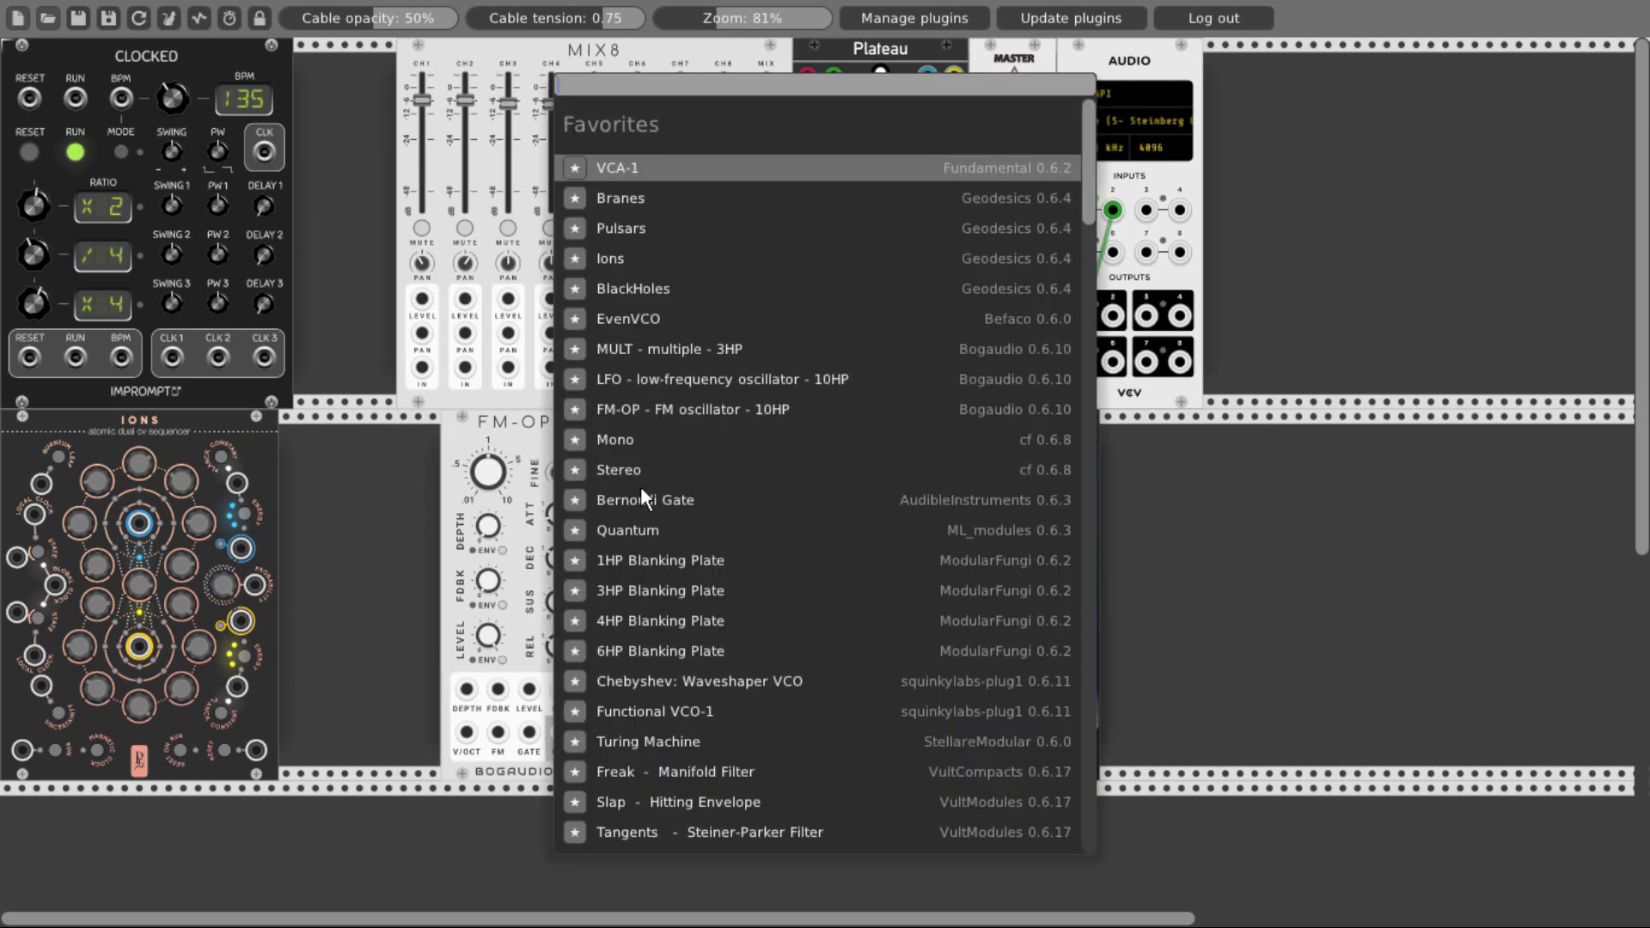
pyautogui.click(628, 530)
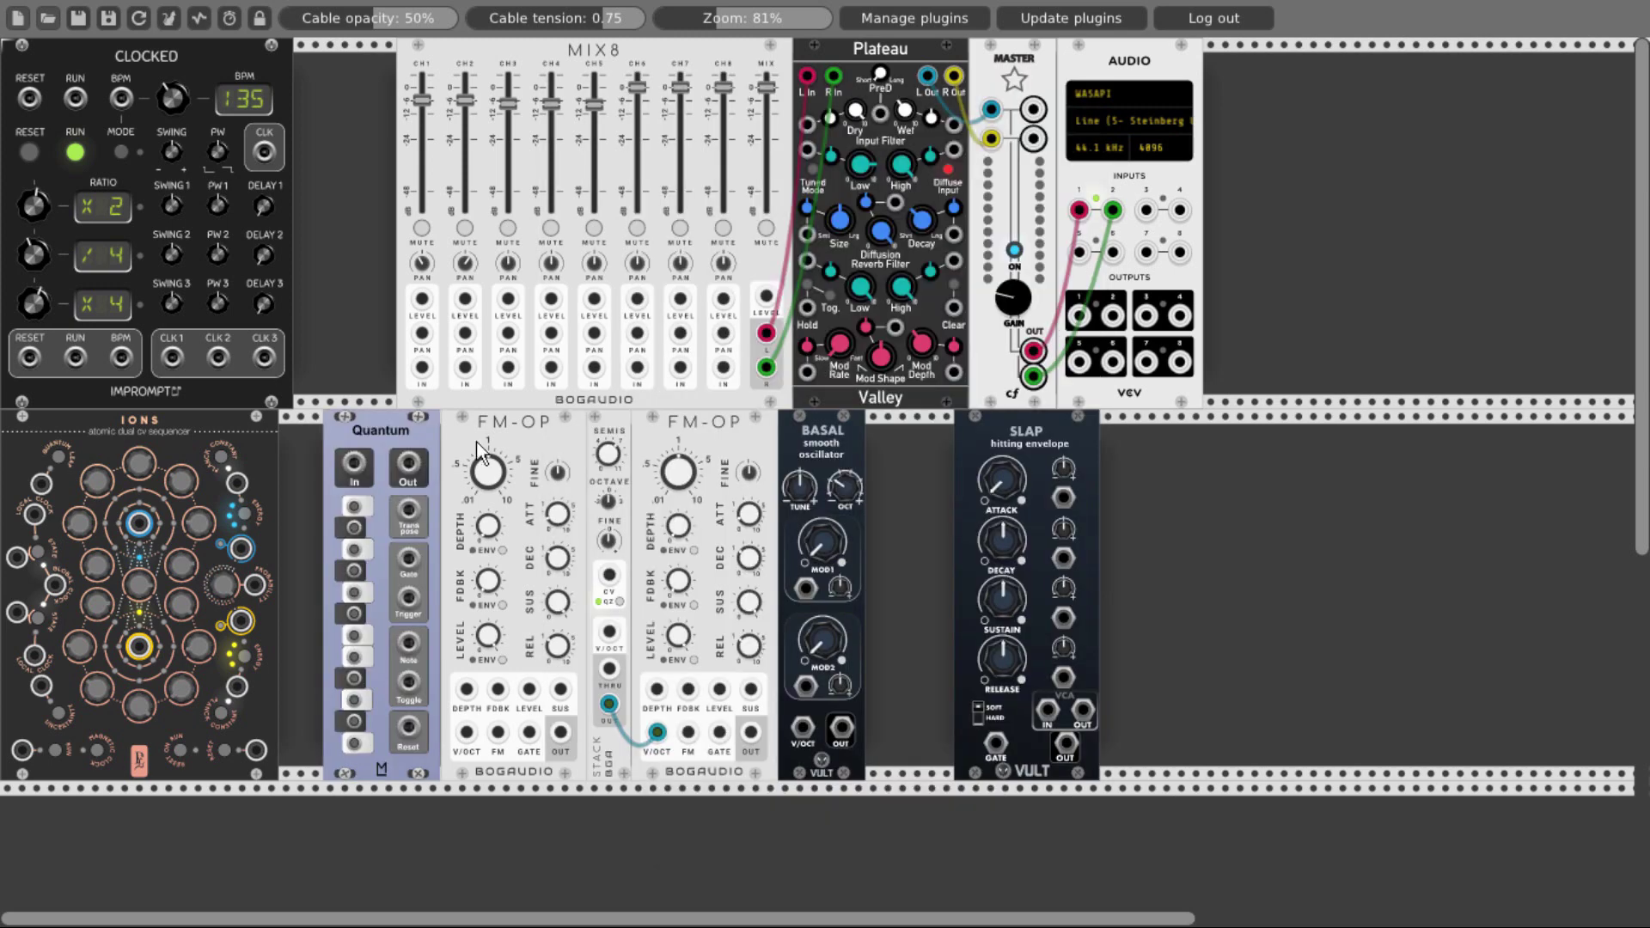
pyautogui.click(354, 744)
pyautogui.click(353, 678)
pyautogui.click(353, 657)
pyautogui.click(354, 635)
pyautogui.click(354, 593)
pyautogui.click(354, 528)
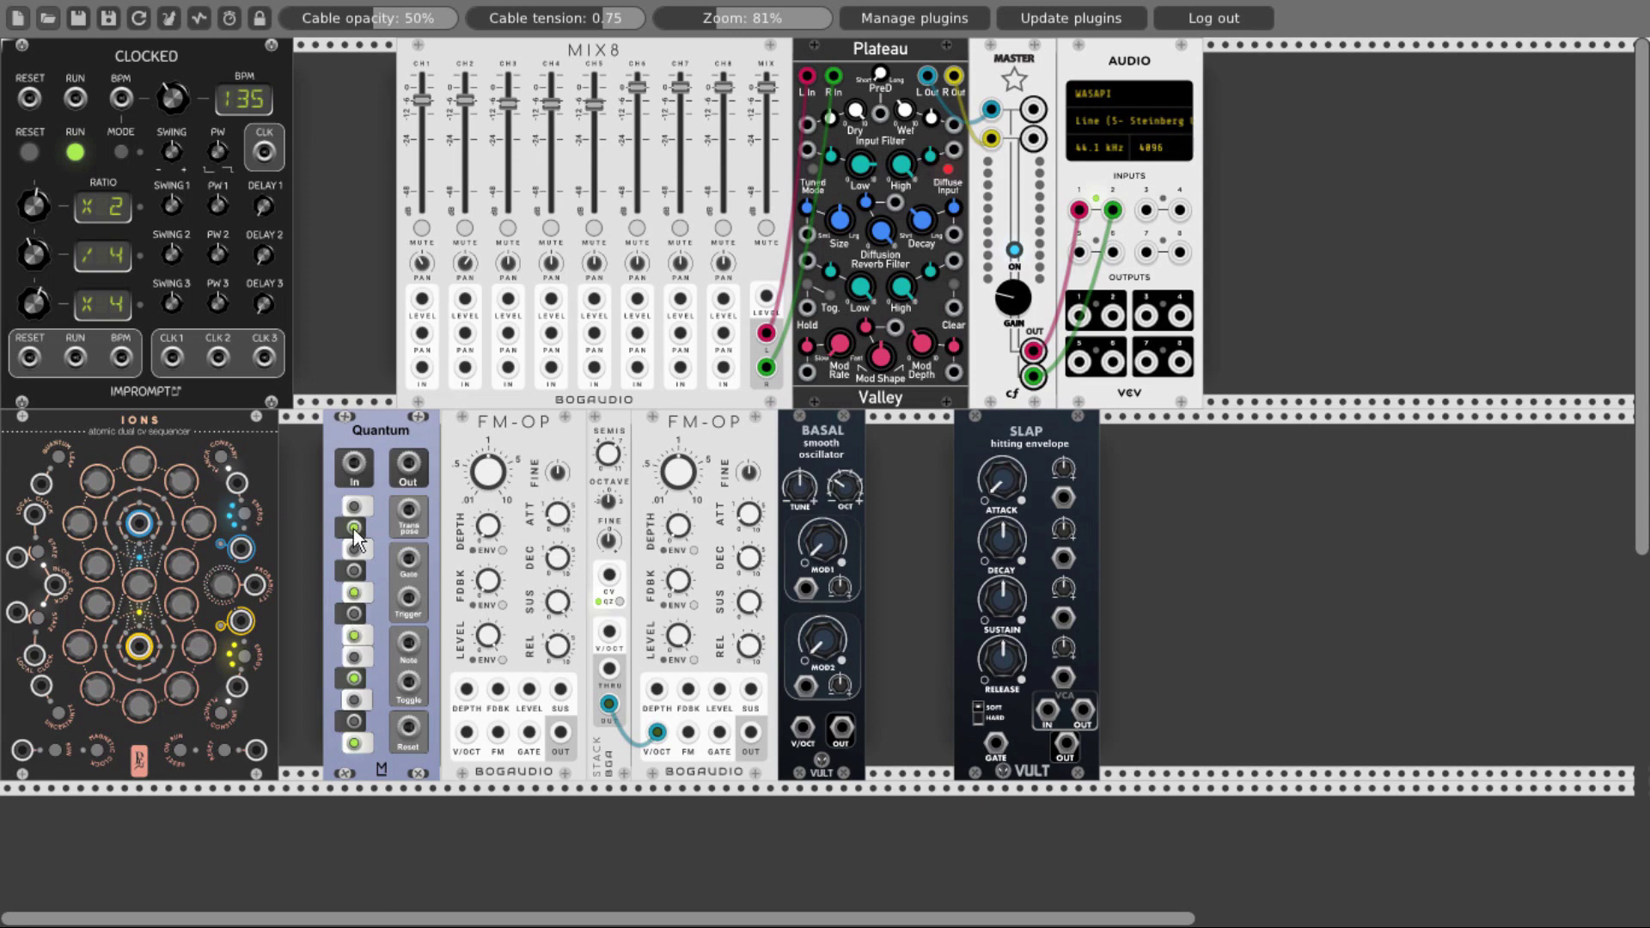
# Place Quantum directly against Ions and patch the upper Ions sequencer CV output into Quantum's In.
pyautogui.rightClick(378, 432)
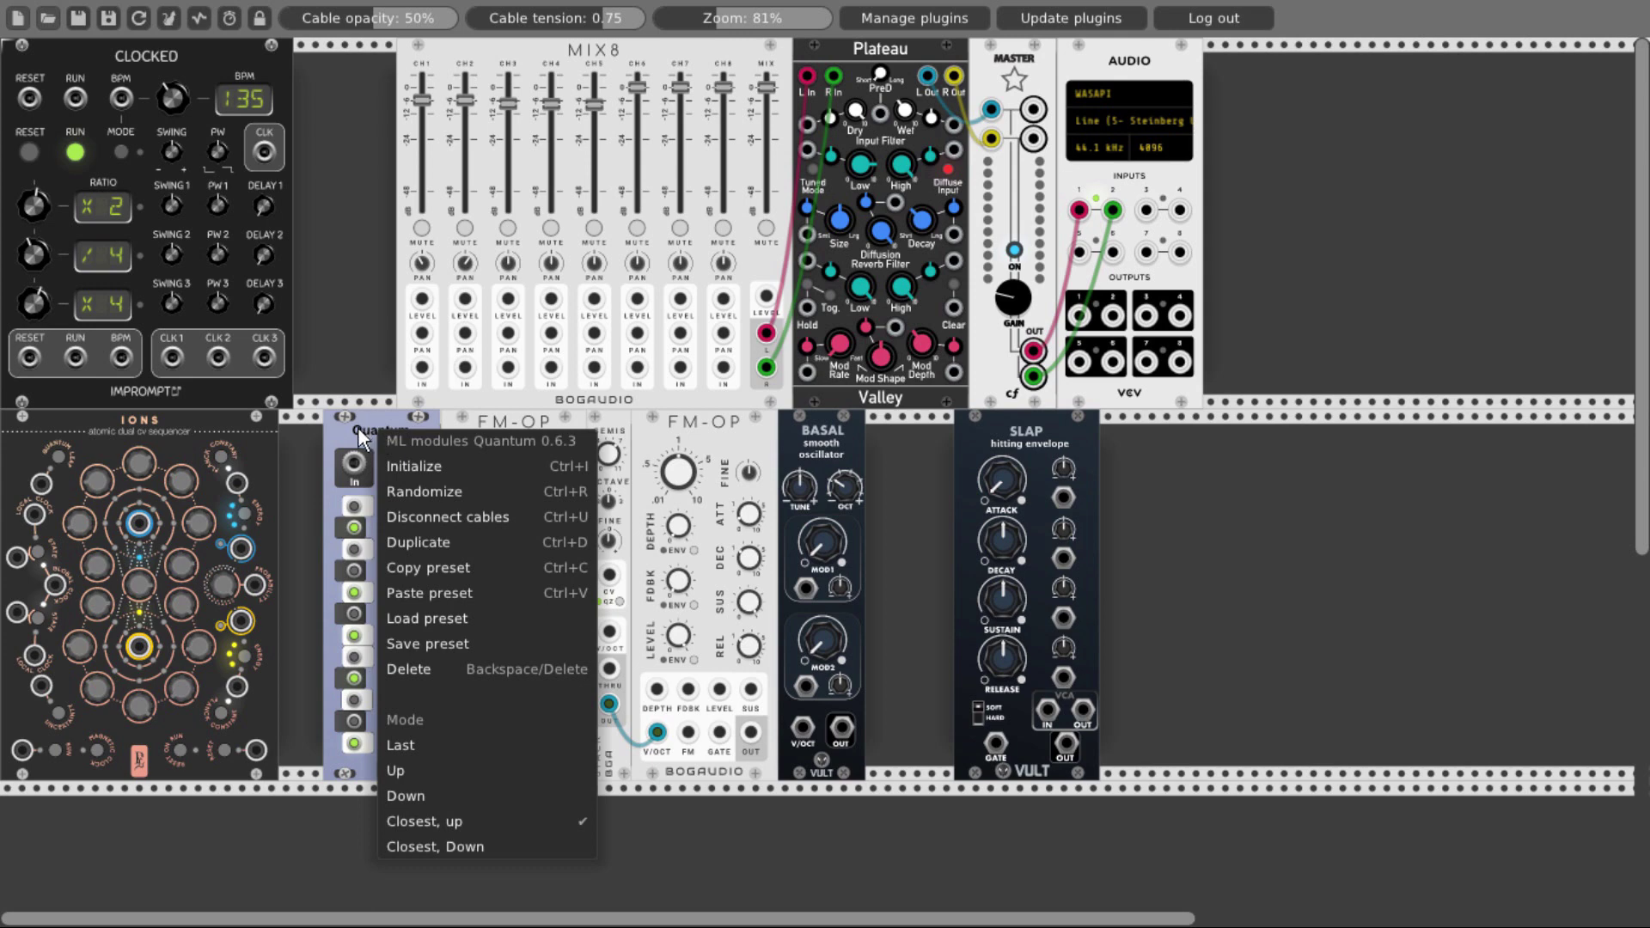
pyautogui.click(383, 427)
pyautogui.moveTo(383, 427); pyautogui.dragTo(333, 420)
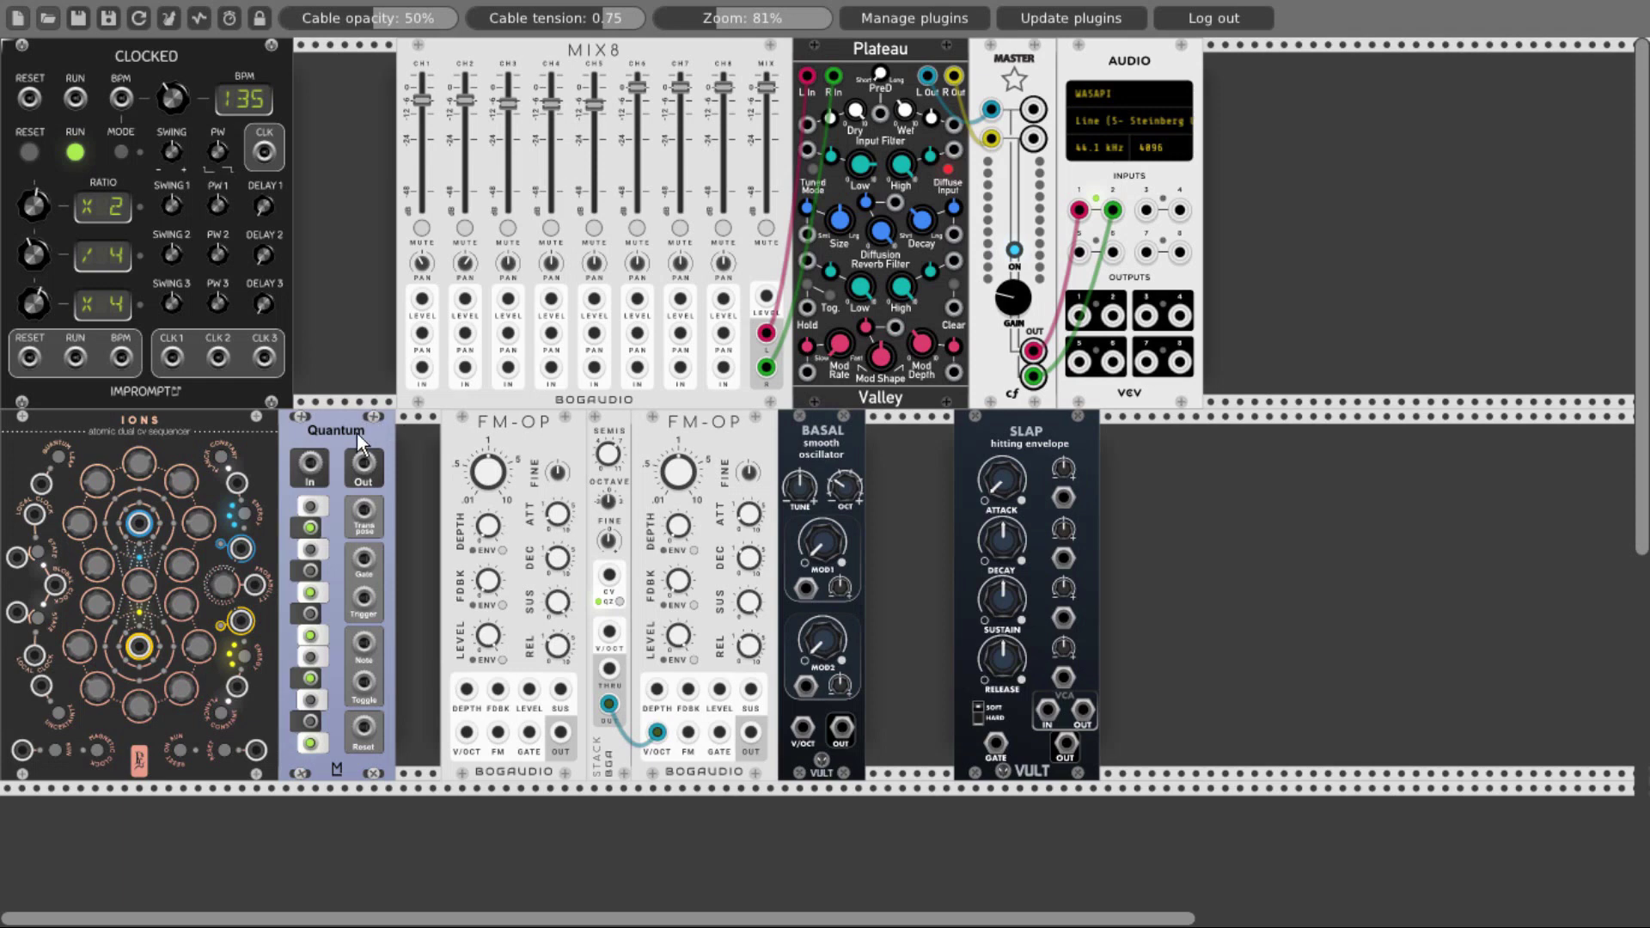
pyautogui.rightClick(342, 436)
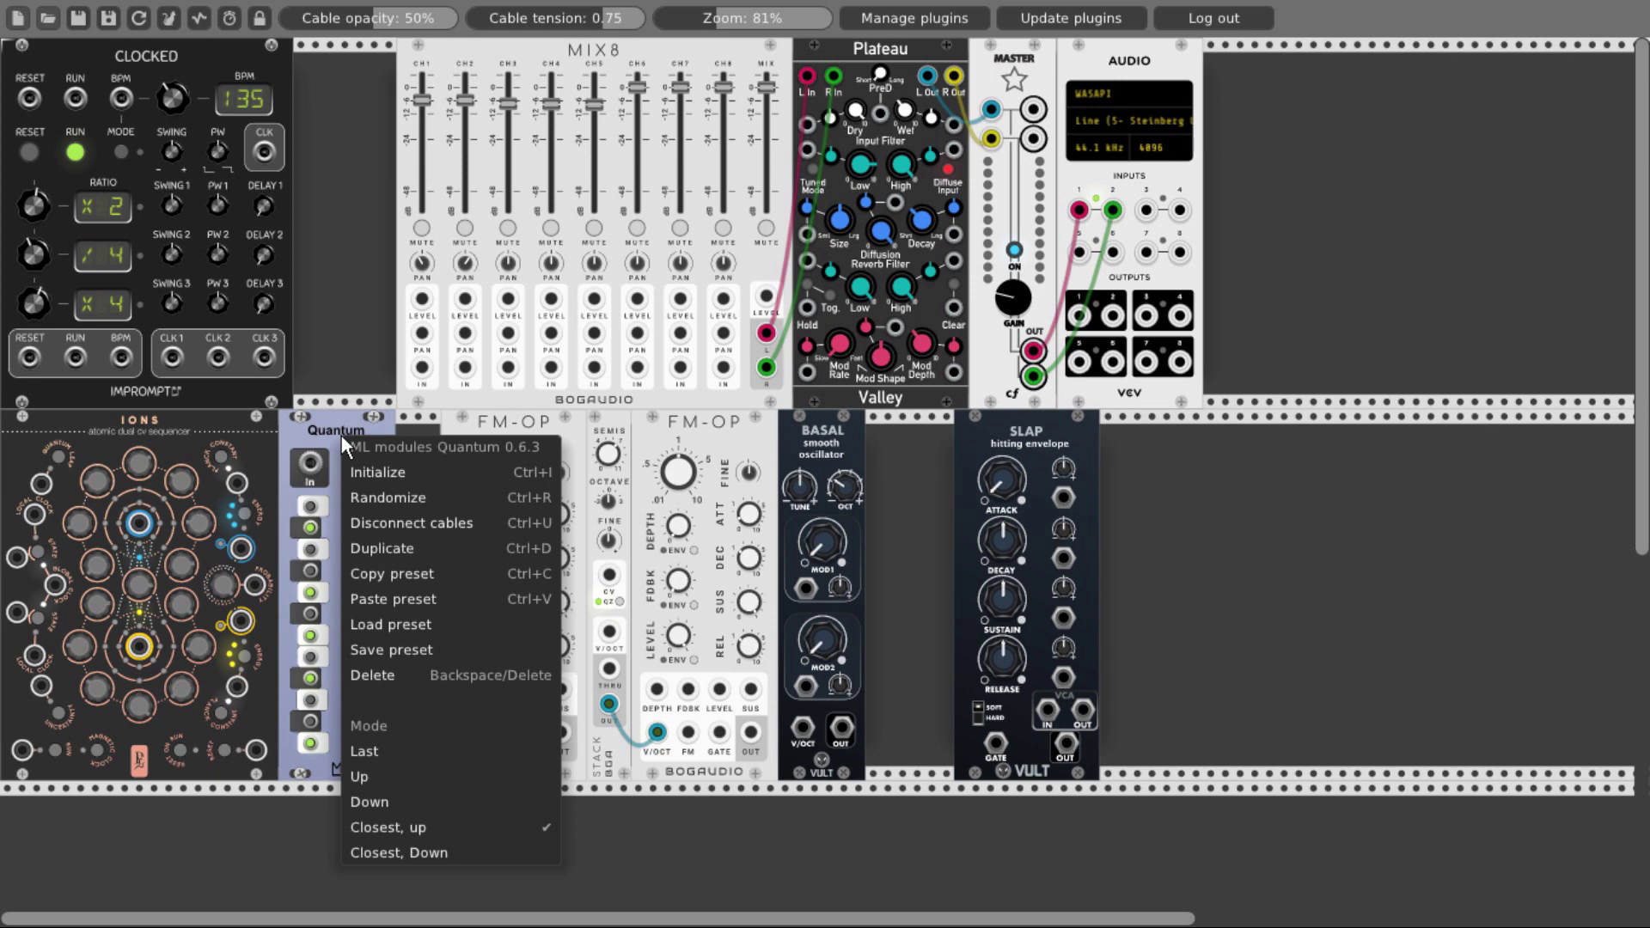
pyautogui.click(337, 430)
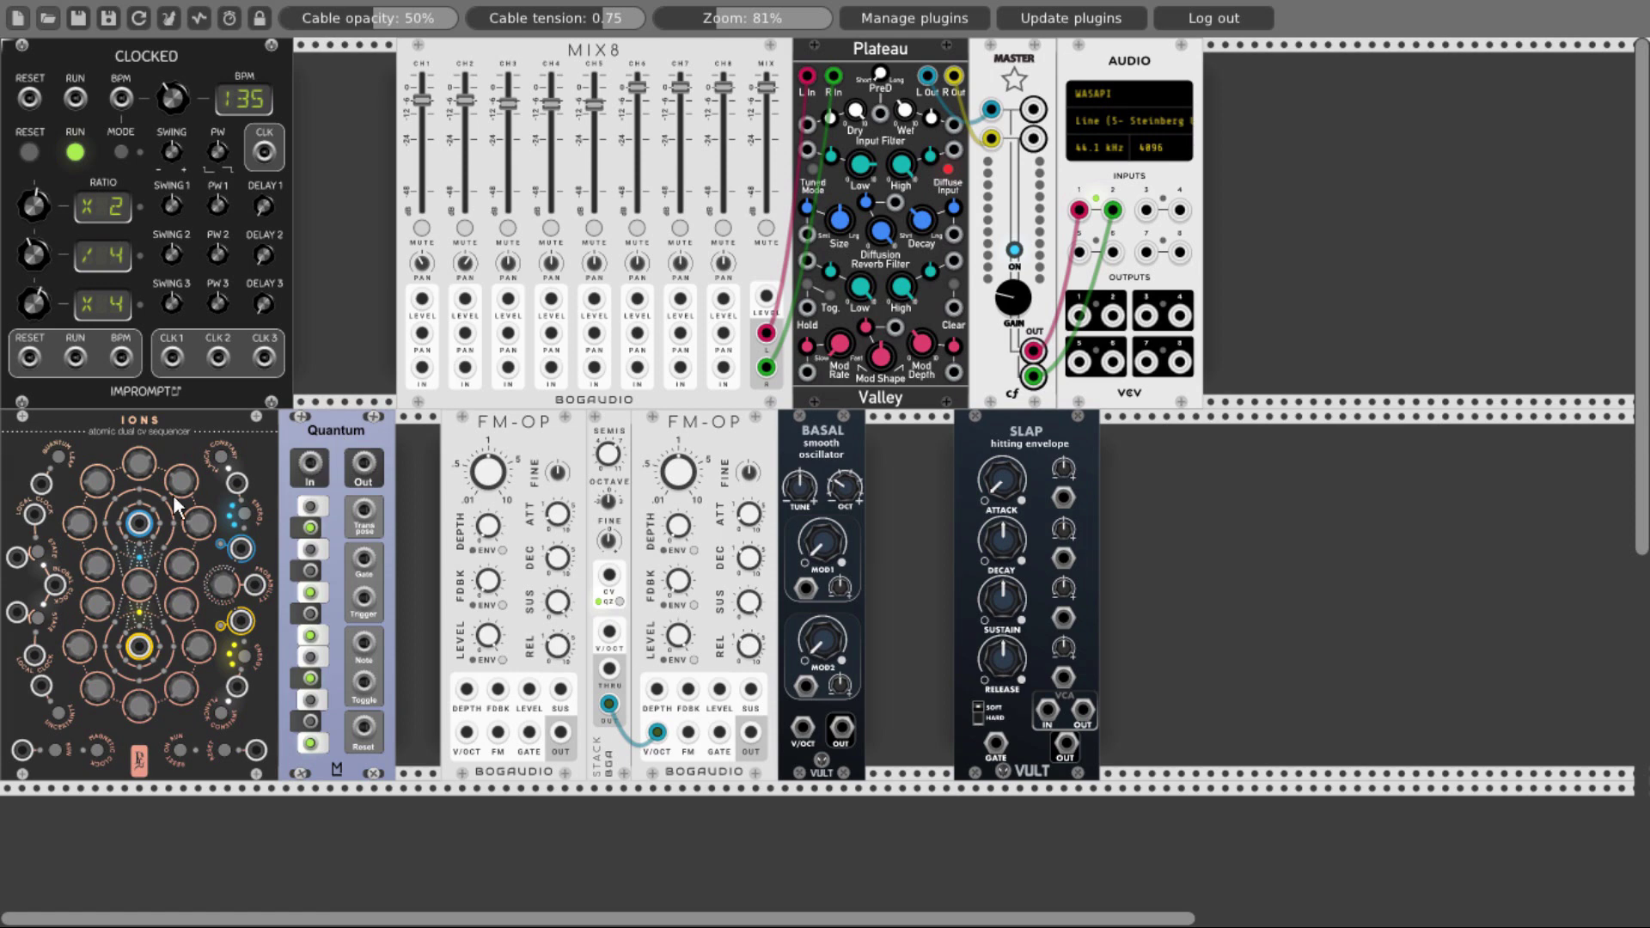
pyautogui.moveTo(146, 523); pyautogui.dragTo(308, 467)
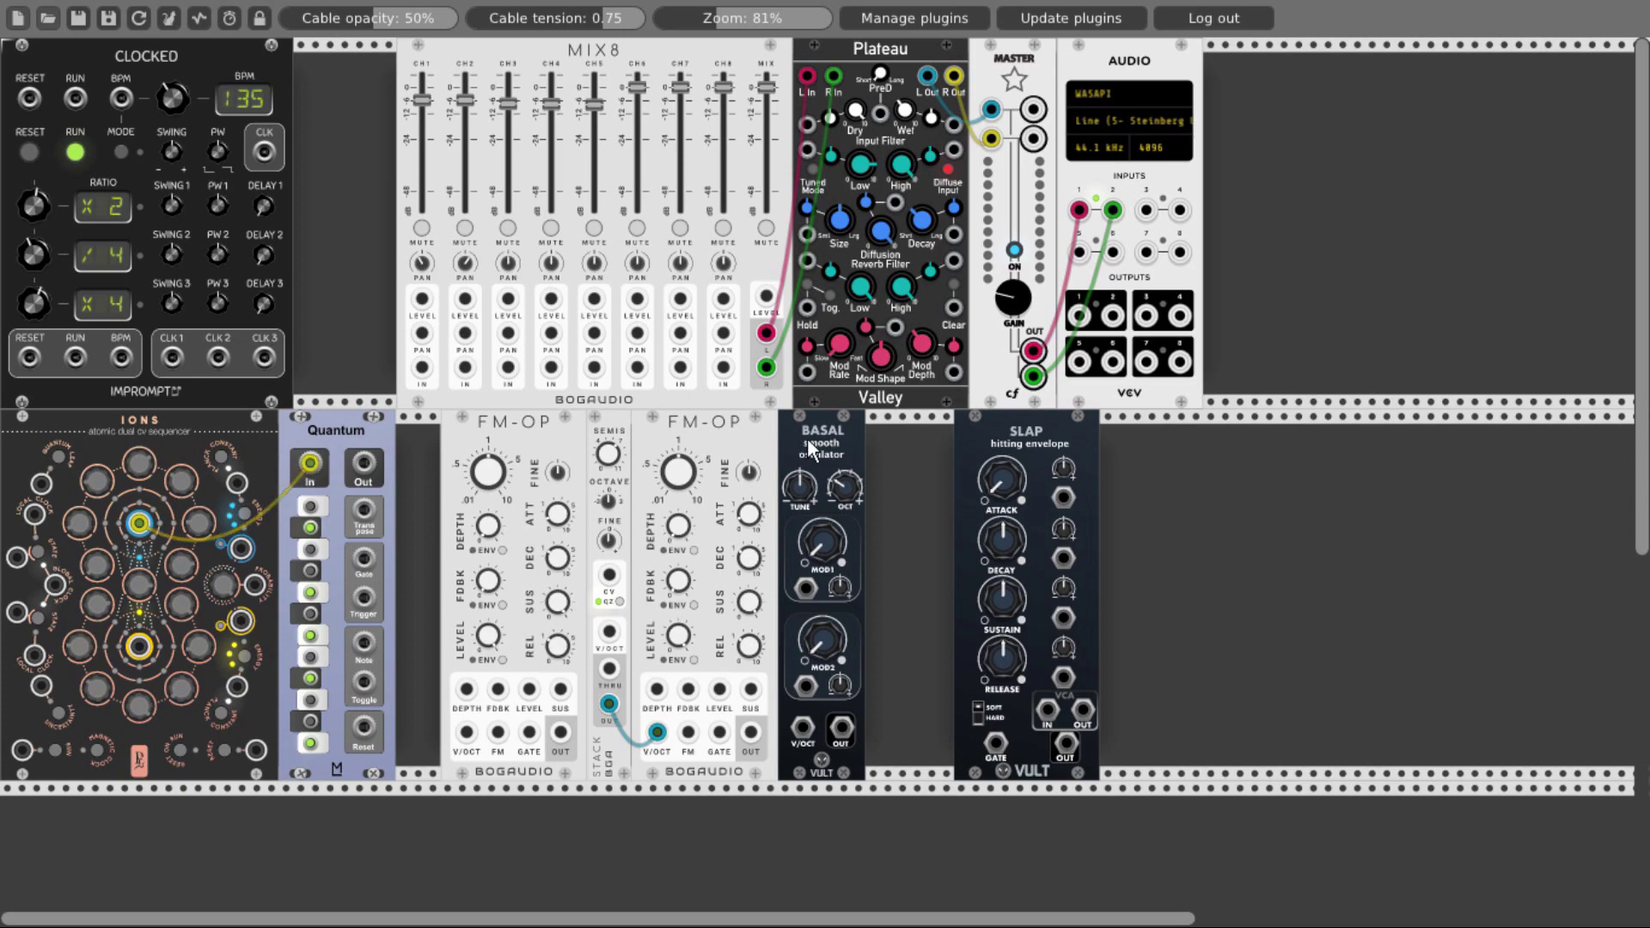
# Shift Basal, both FM-OPs and STACK away from Quantum and add a Bogaudio MULT directly beside Quantum.
pyautogui.moveTo(811, 446); pyautogui.dragTo(869, 446)
pyautogui.moveTo(729, 430); pyautogui.dragTo(789, 430)
pyautogui.moveTo(628, 416); pyautogui.dragTo(687, 416)
pyautogui.moveTo(567, 430); pyautogui.dragTo(627, 430)
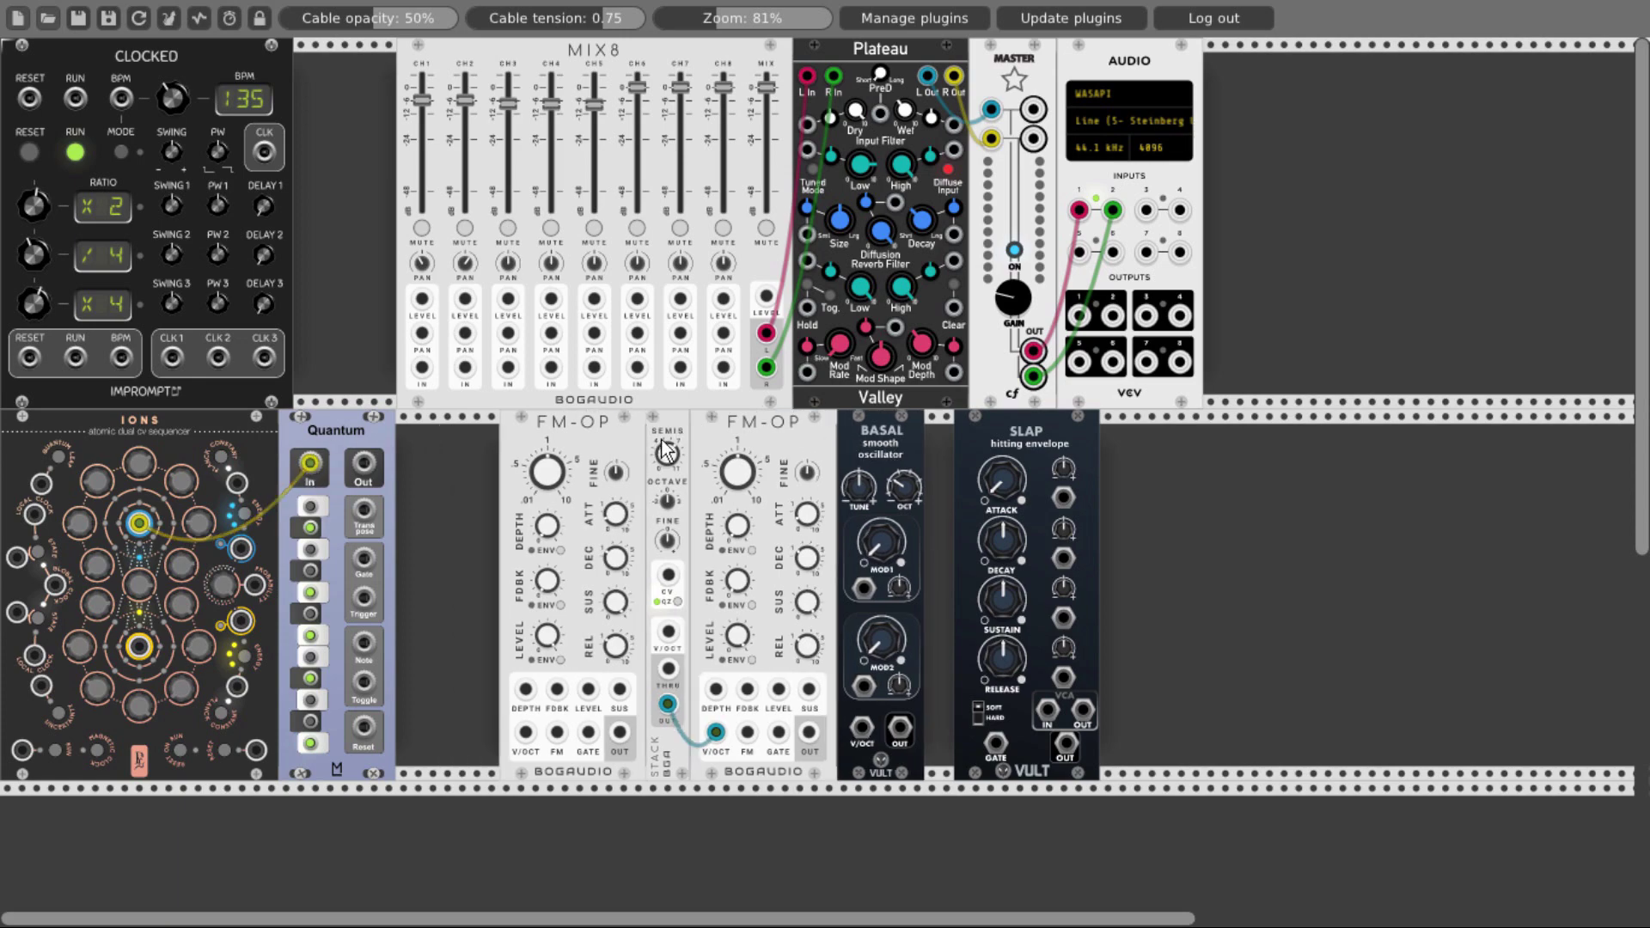
pyautogui.rightClick(468, 472)
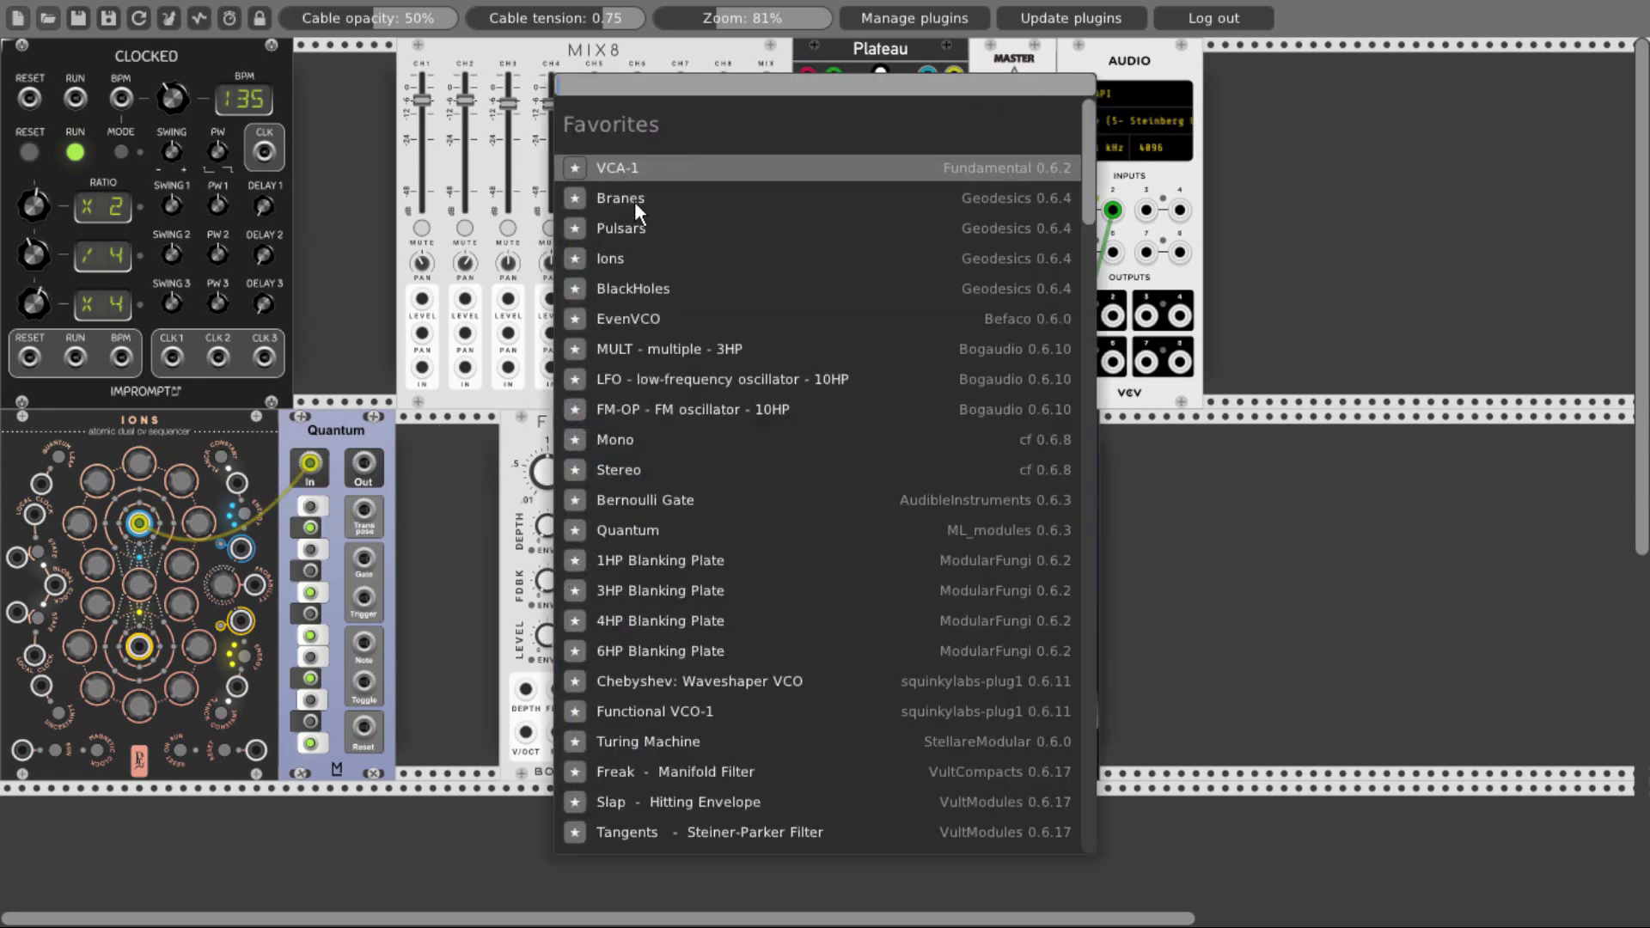
pyautogui.click(648, 349)
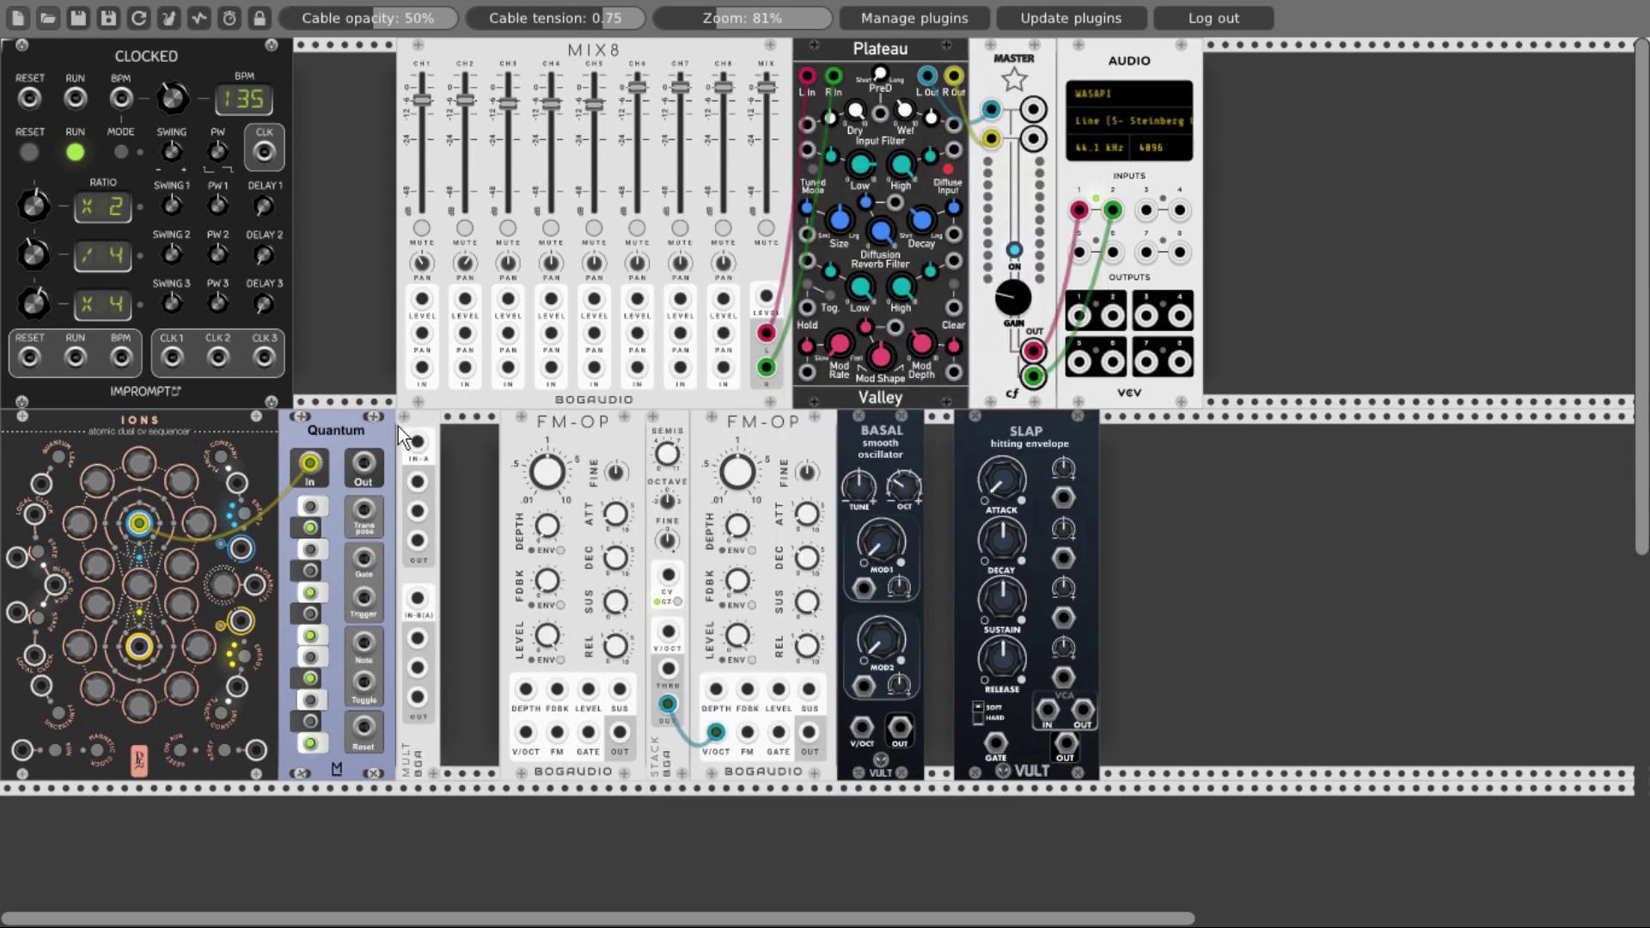
# Patch Quantum's Out into MULT's input A and its three A outputs to the V/OCT inputs of the first FM-OP, STACK and Basal.
pyautogui.moveTo(363, 464); pyautogui.dragTo(525, 735)
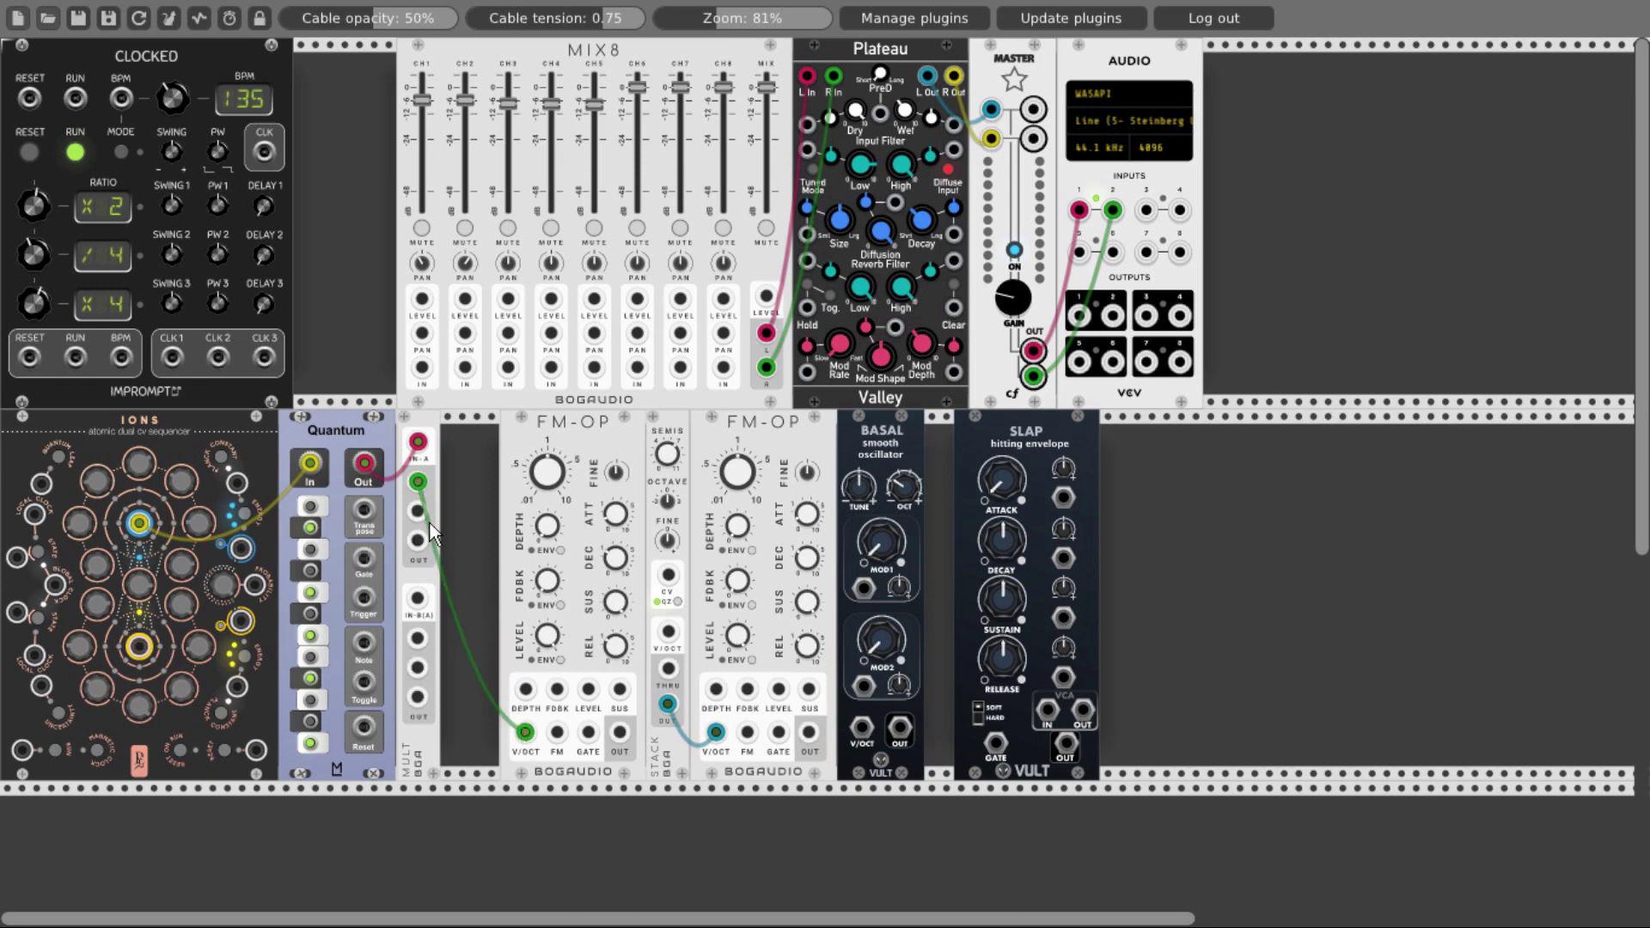
pyautogui.moveTo(418, 511); pyautogui.dragTo(668, 632)
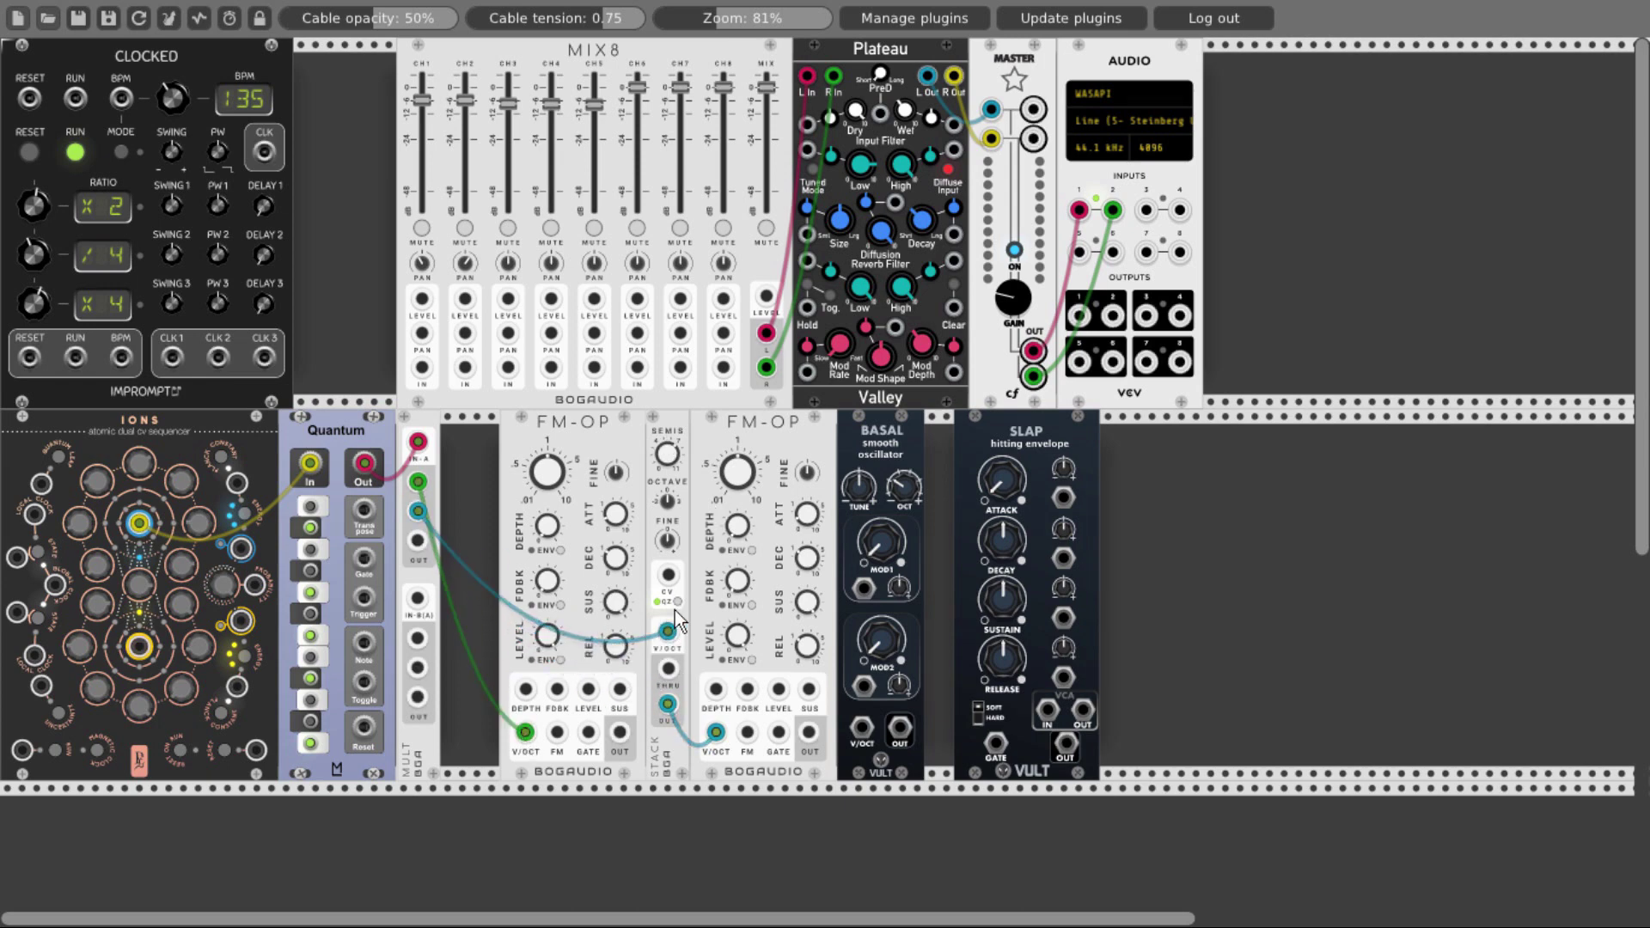
pyautogui.moveTo(418, 541); pyautogui.dragTo(862, 732)
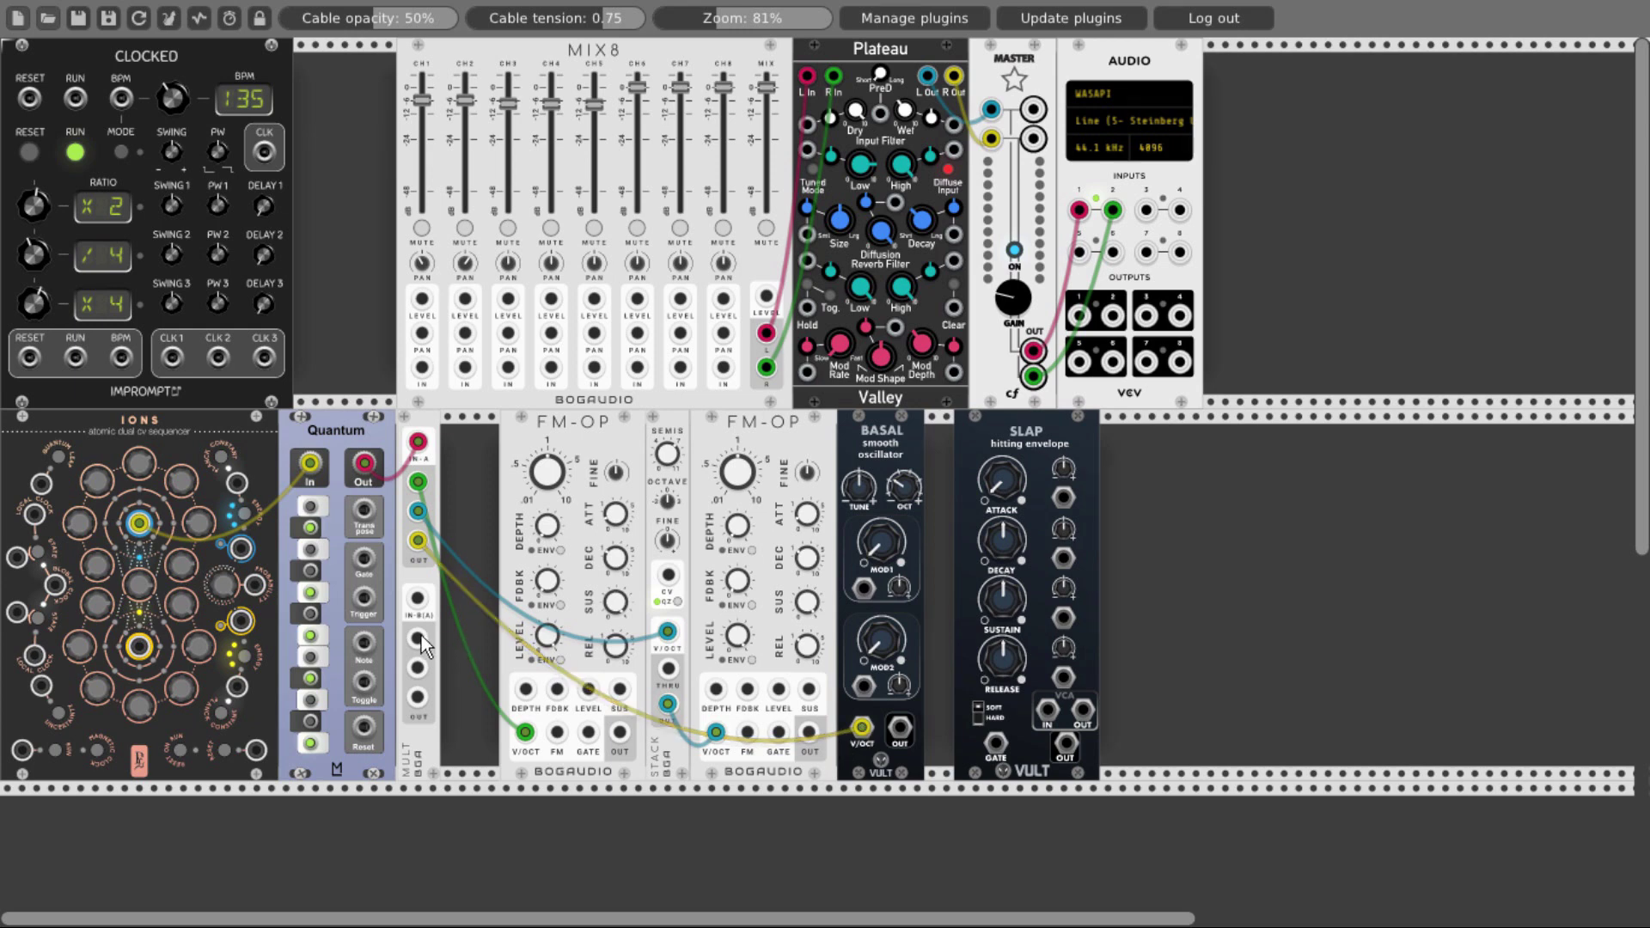
# Patch the three B outputs of MULT to the FDBK inputs of both FM-OPs and Basal's MOD2 input.
pyautogui.moveTo(418, 639); pyautogui.dragTo(557, 690)
pyautogui.moveTo(417, 668); pyautogui.dragTo(747, 690)
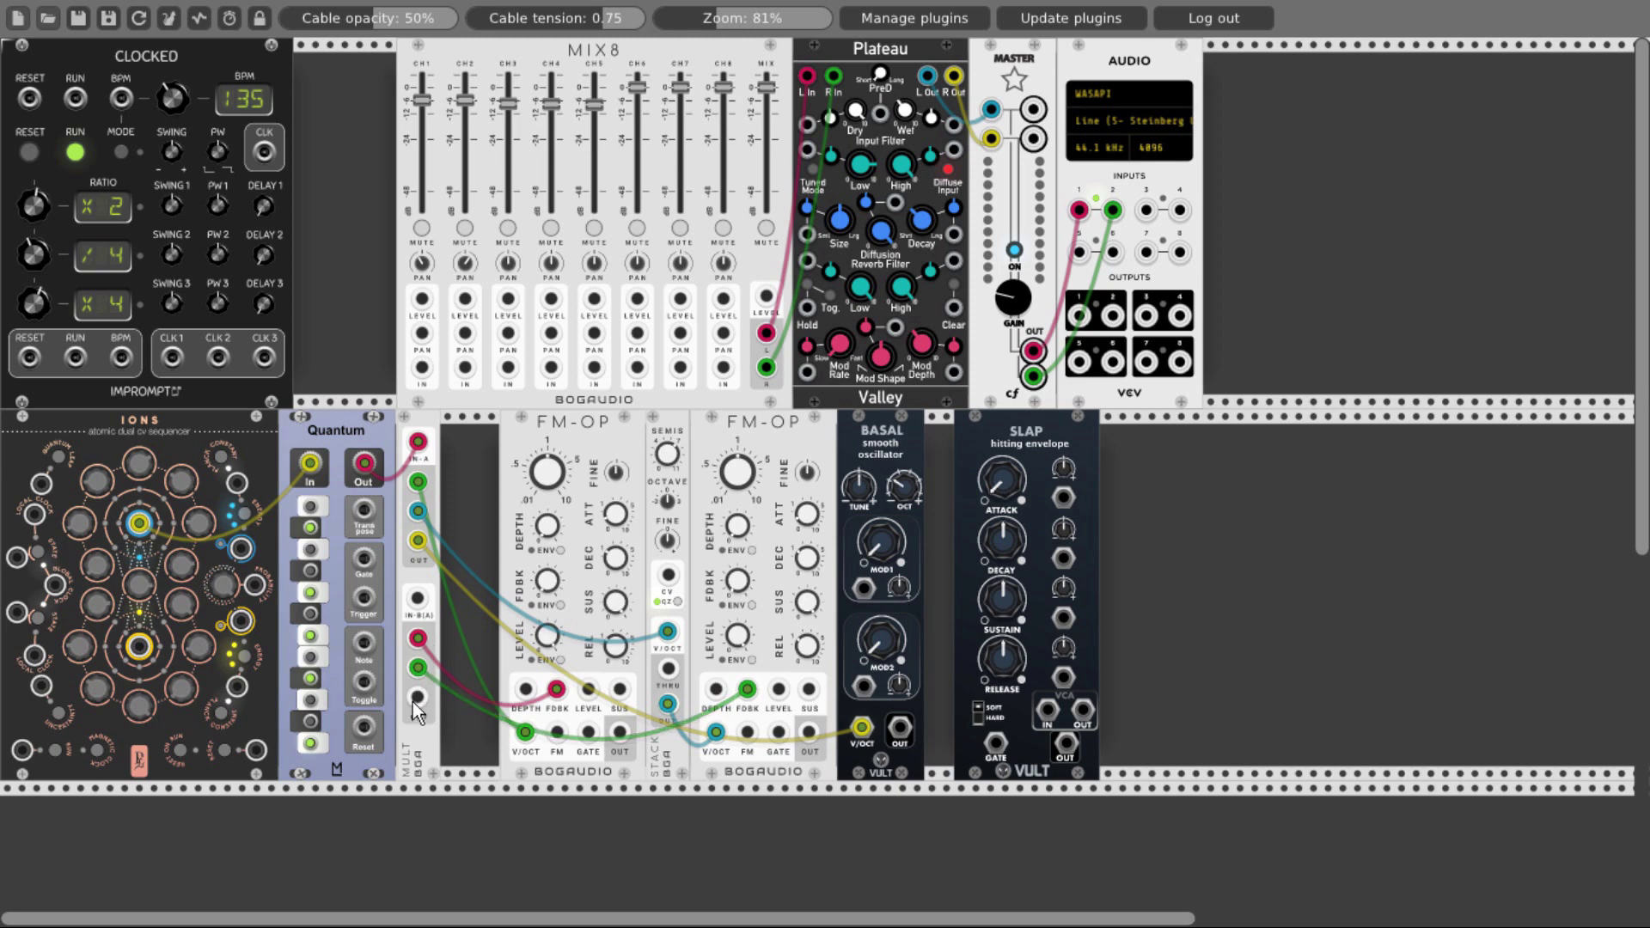
pyautogui.moveTo(421, 700); pyautogui.dragTo(864, 686)
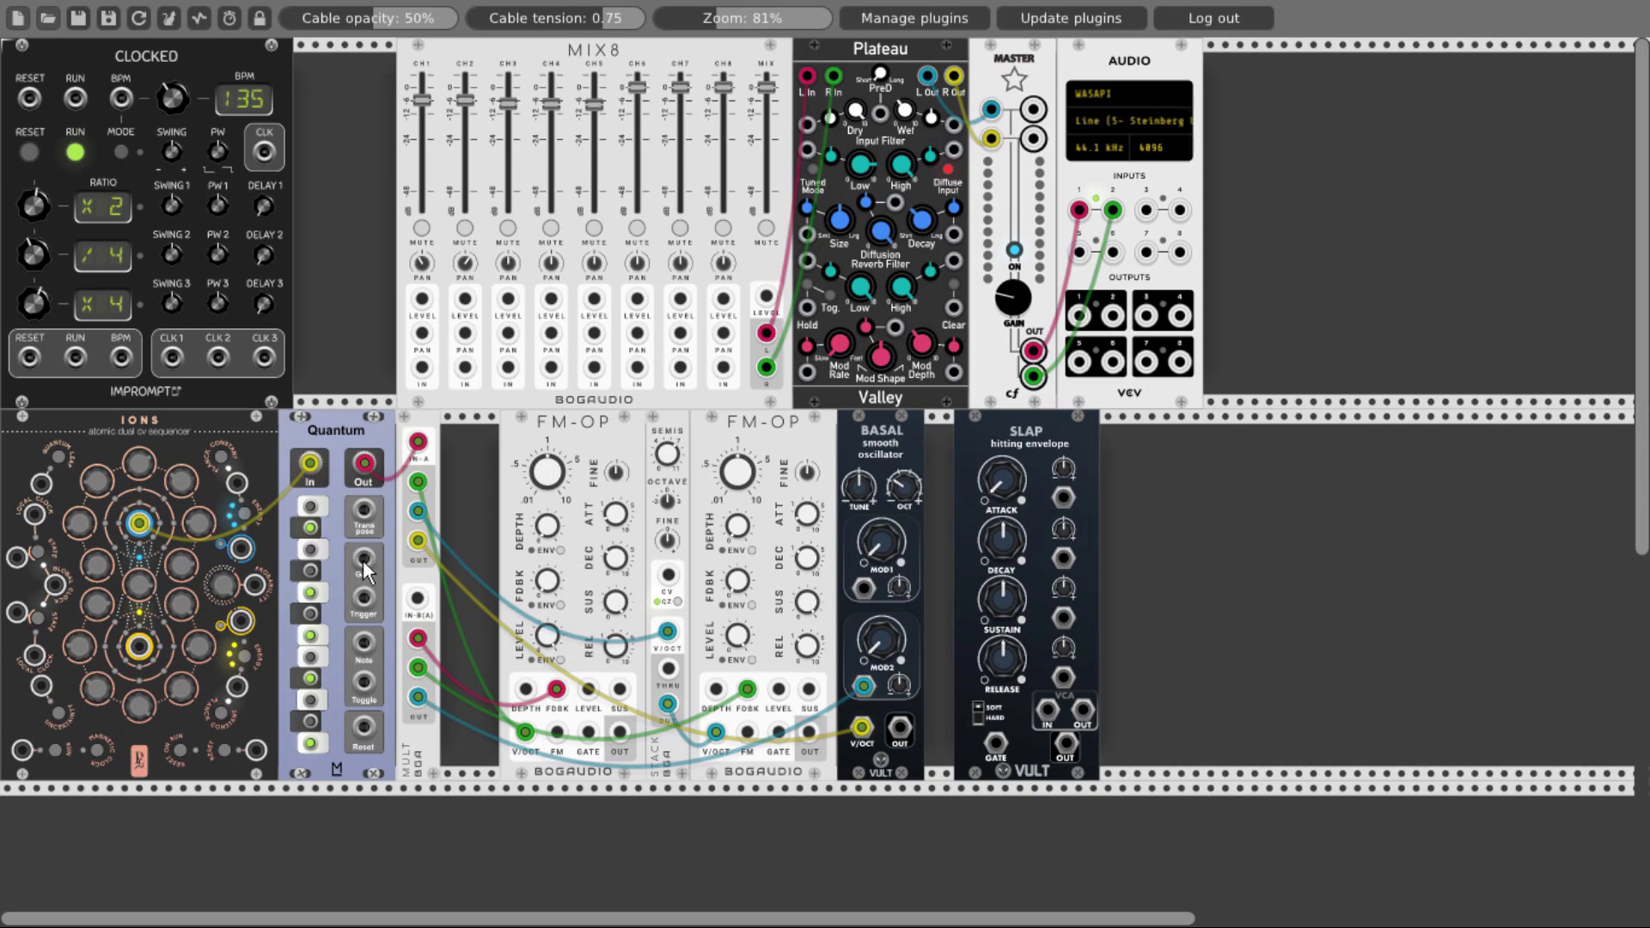
# Add a second MULT beside the first and distribute Quantum's Gate through it to the GATE inputs of both FM-OPs and Slap.
pyautogui.doubleClick(453, 469)
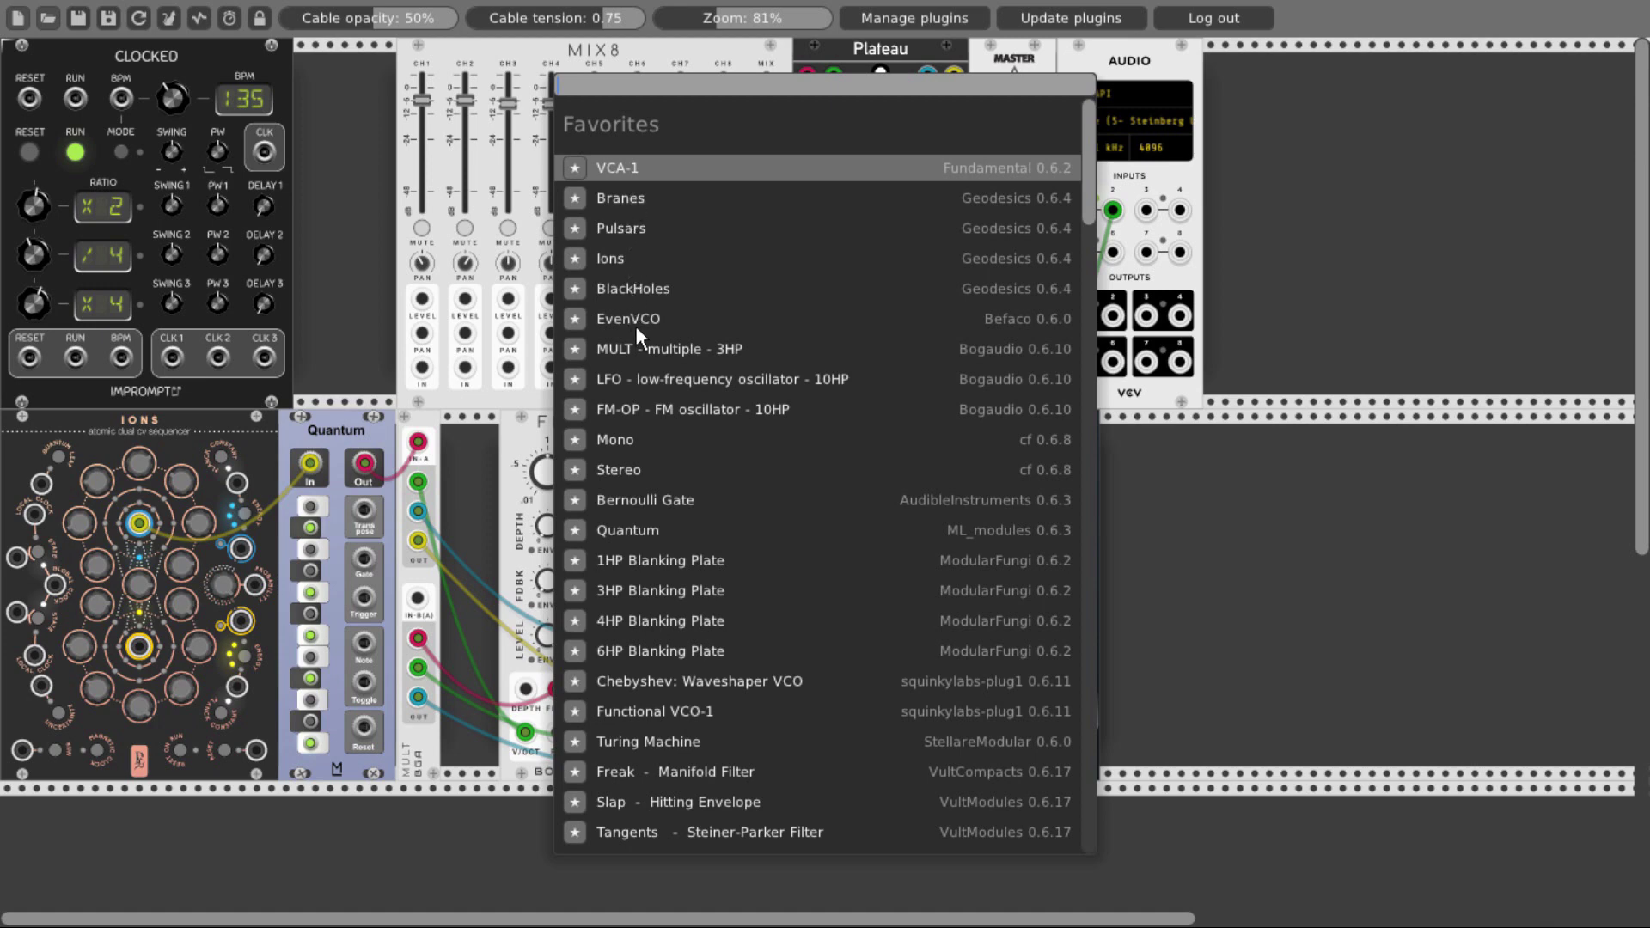
pyautogui.click(639, 350)
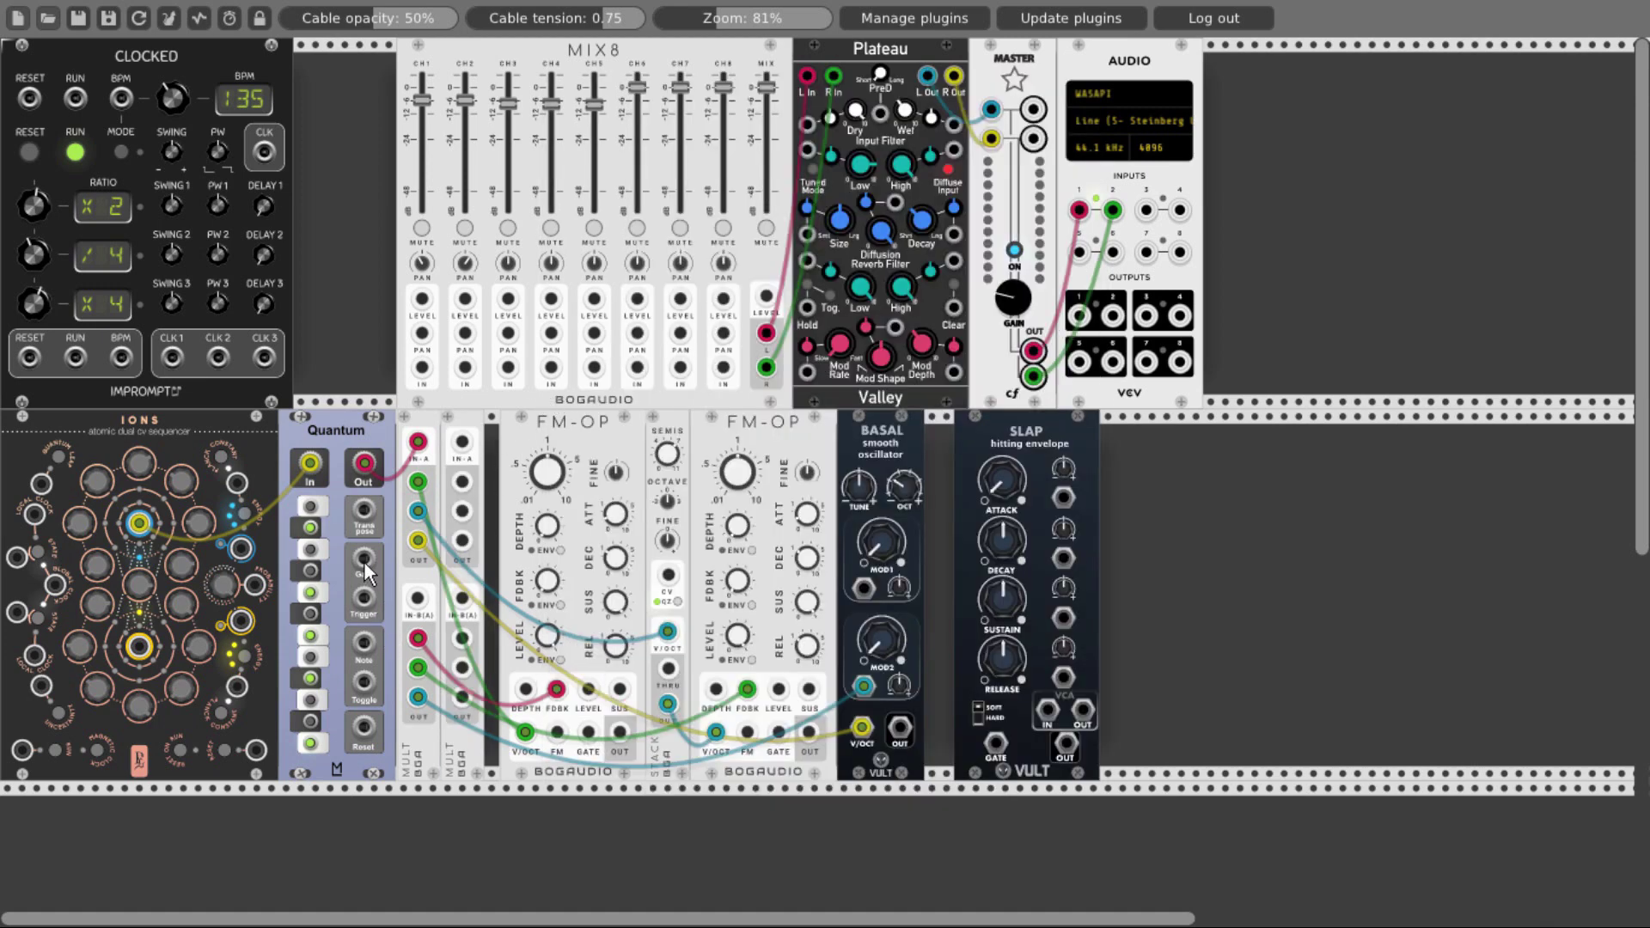
pyautogui.moveTo(364, 559); pyautogui.dragTo(590, 735)
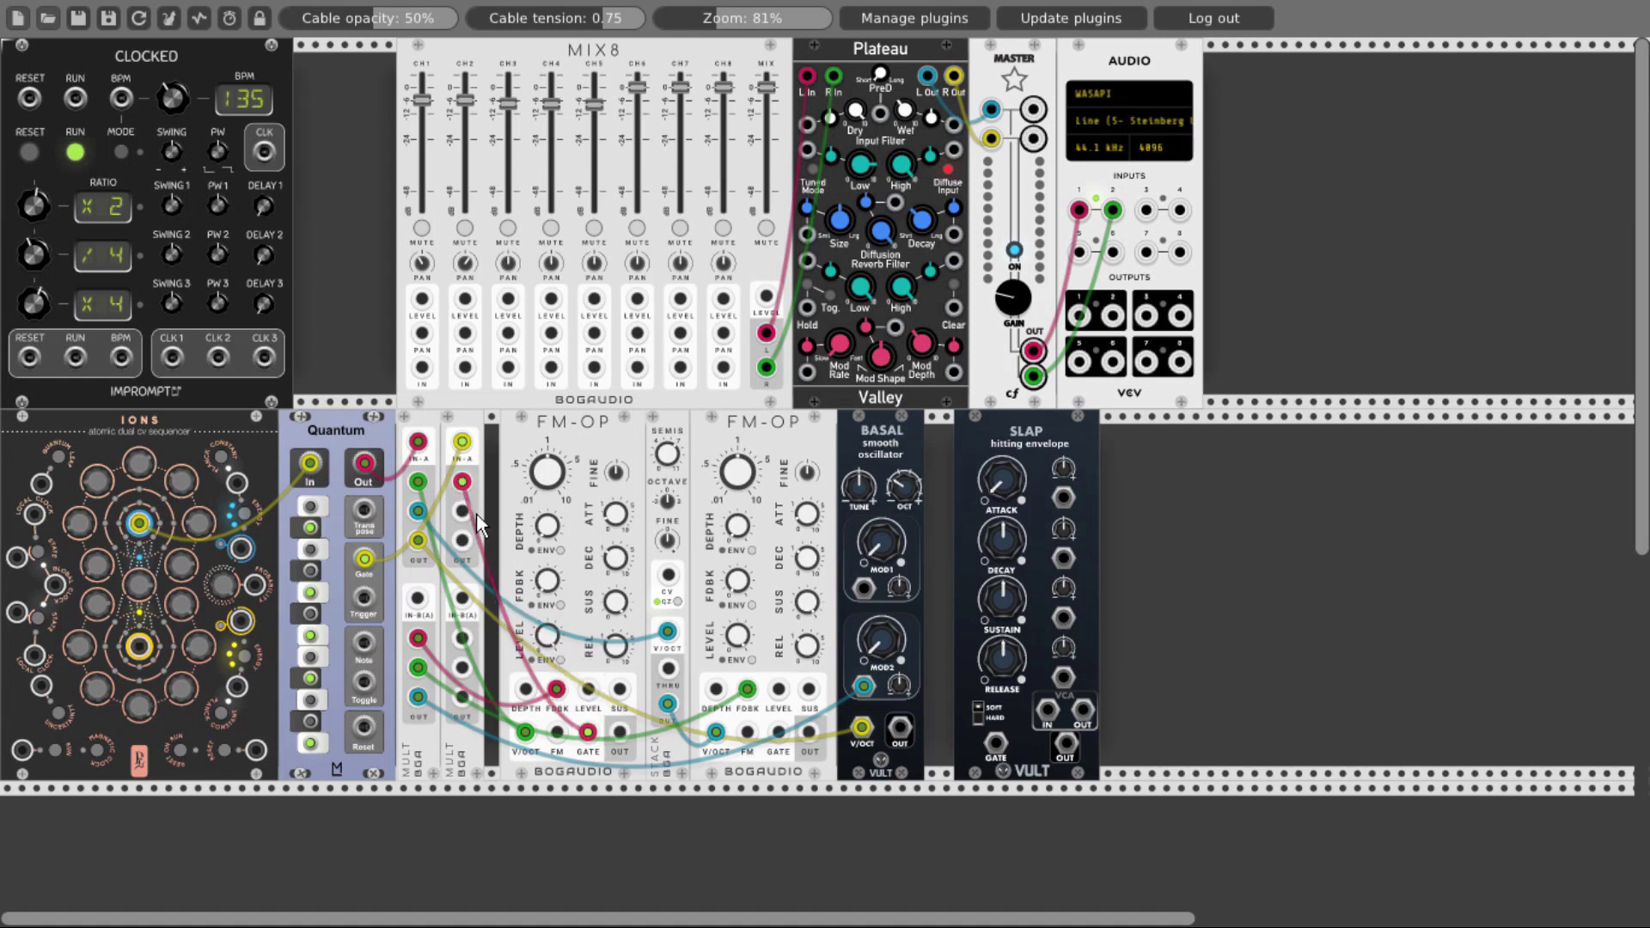
pyautogui.moveTo(462, 512); pyautogui.dragTo(777, 732)
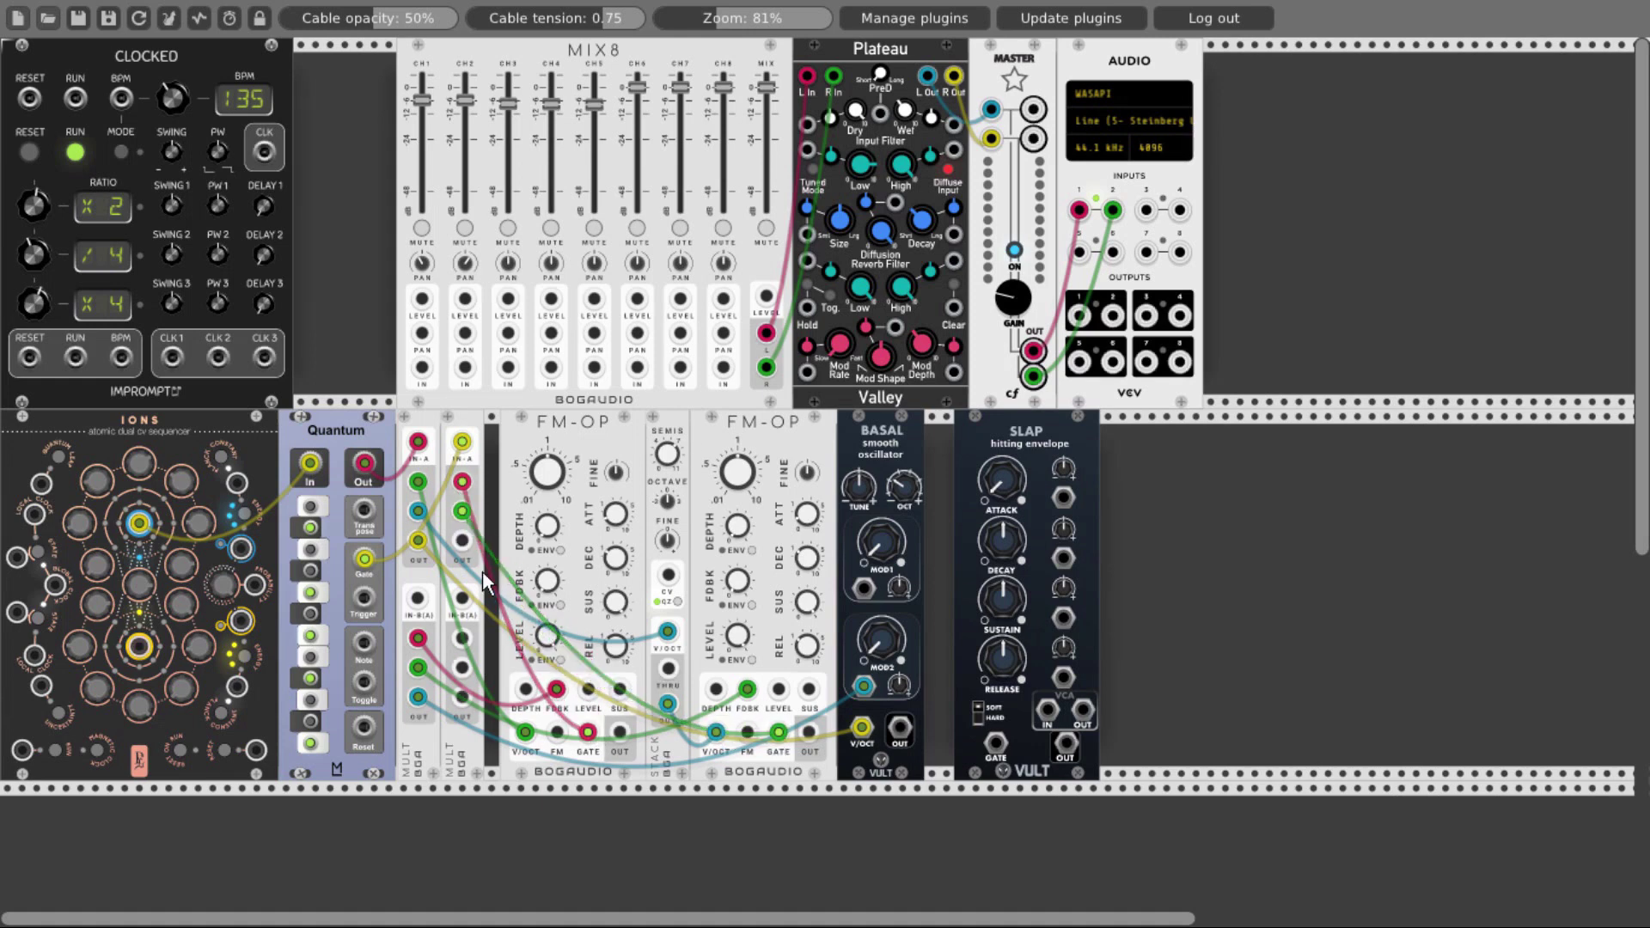
pyautogui.moveTo(462, 540); pyautogui.dragTo(996, 744)
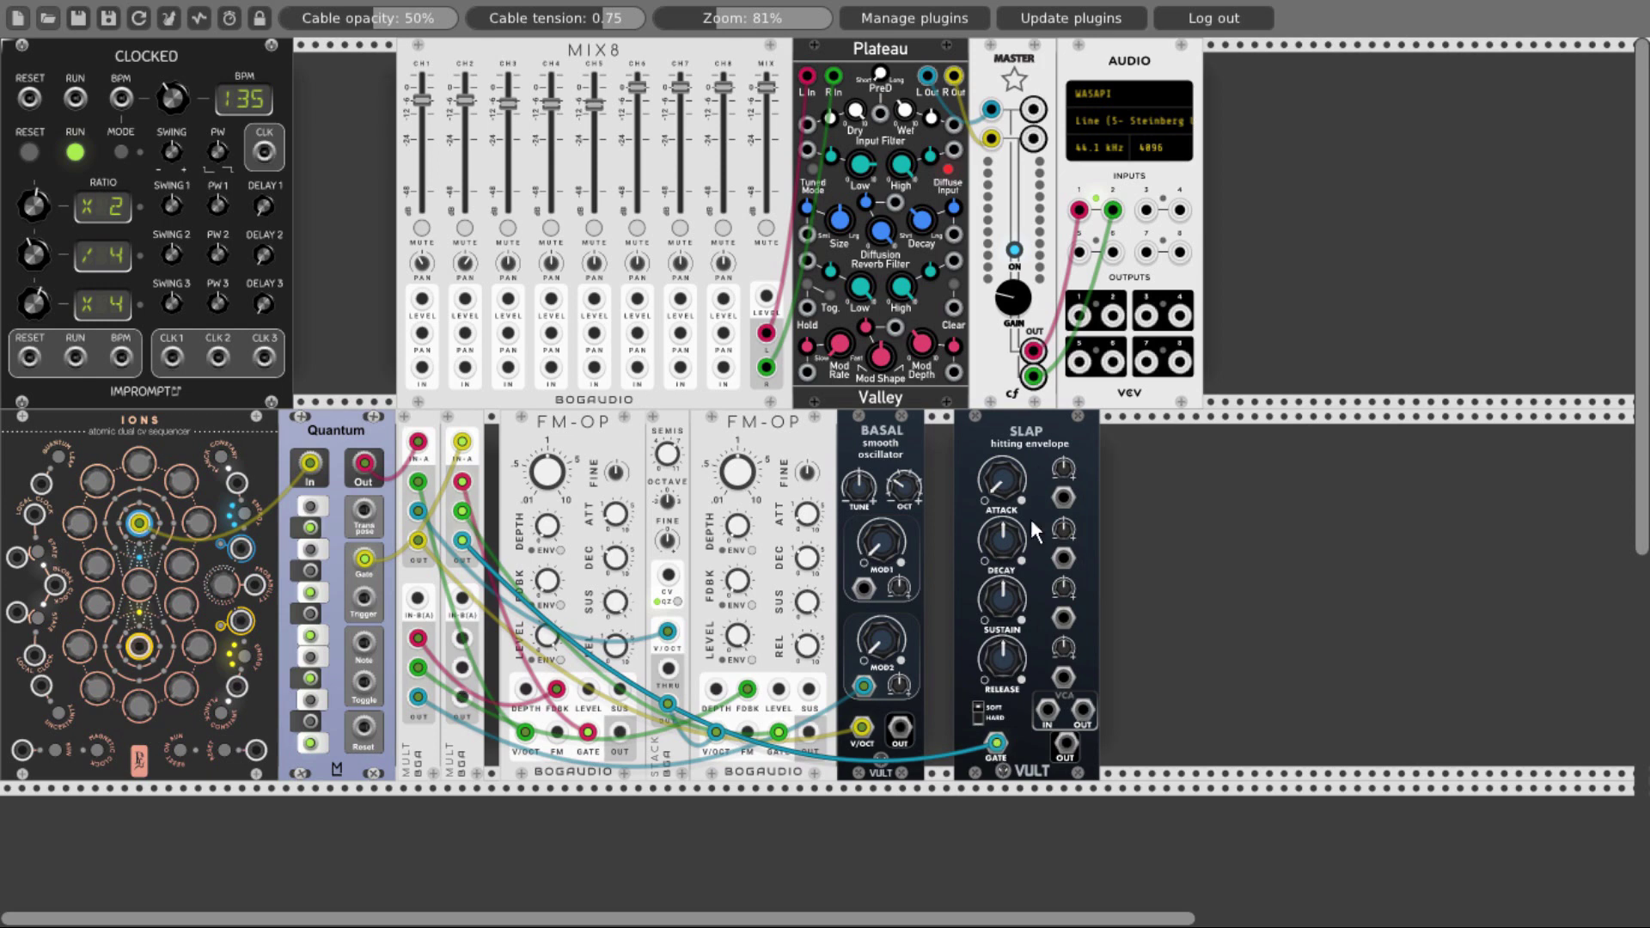
# Place Slap directly against Basal and enable the LEVEL envelope on both FM-OPs.
pyautogui.moveTo(1024, 430); pyautogui.dragTo(861, 500)
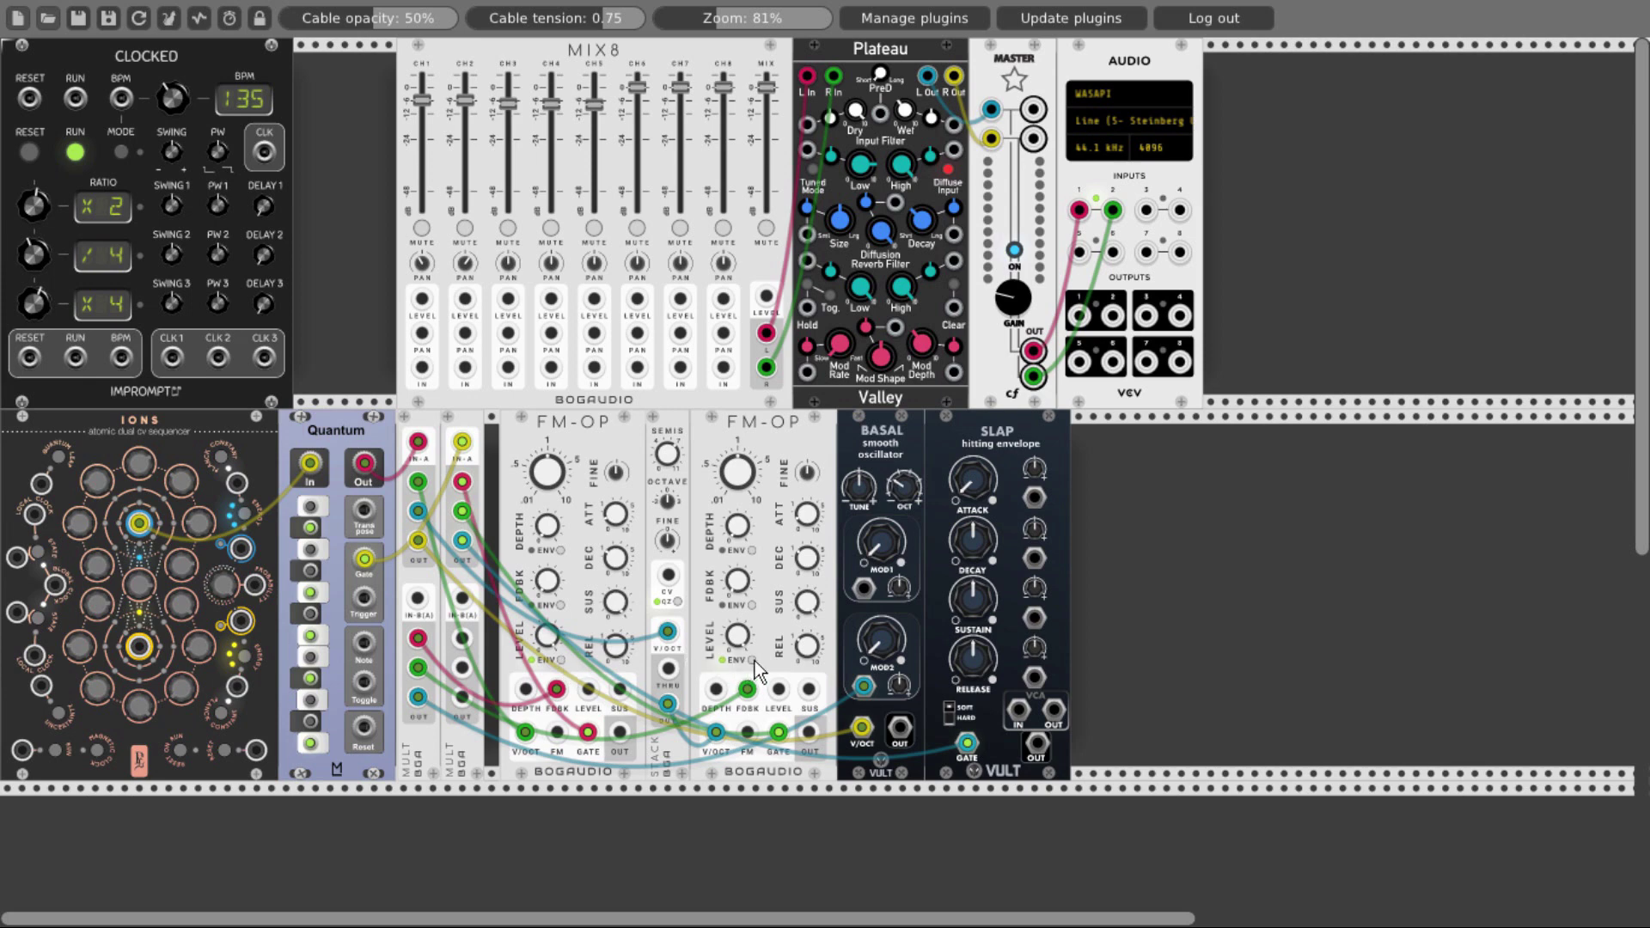
pyautogui.moveTo(621, 576); pyautogui.dragTo(621, 567)
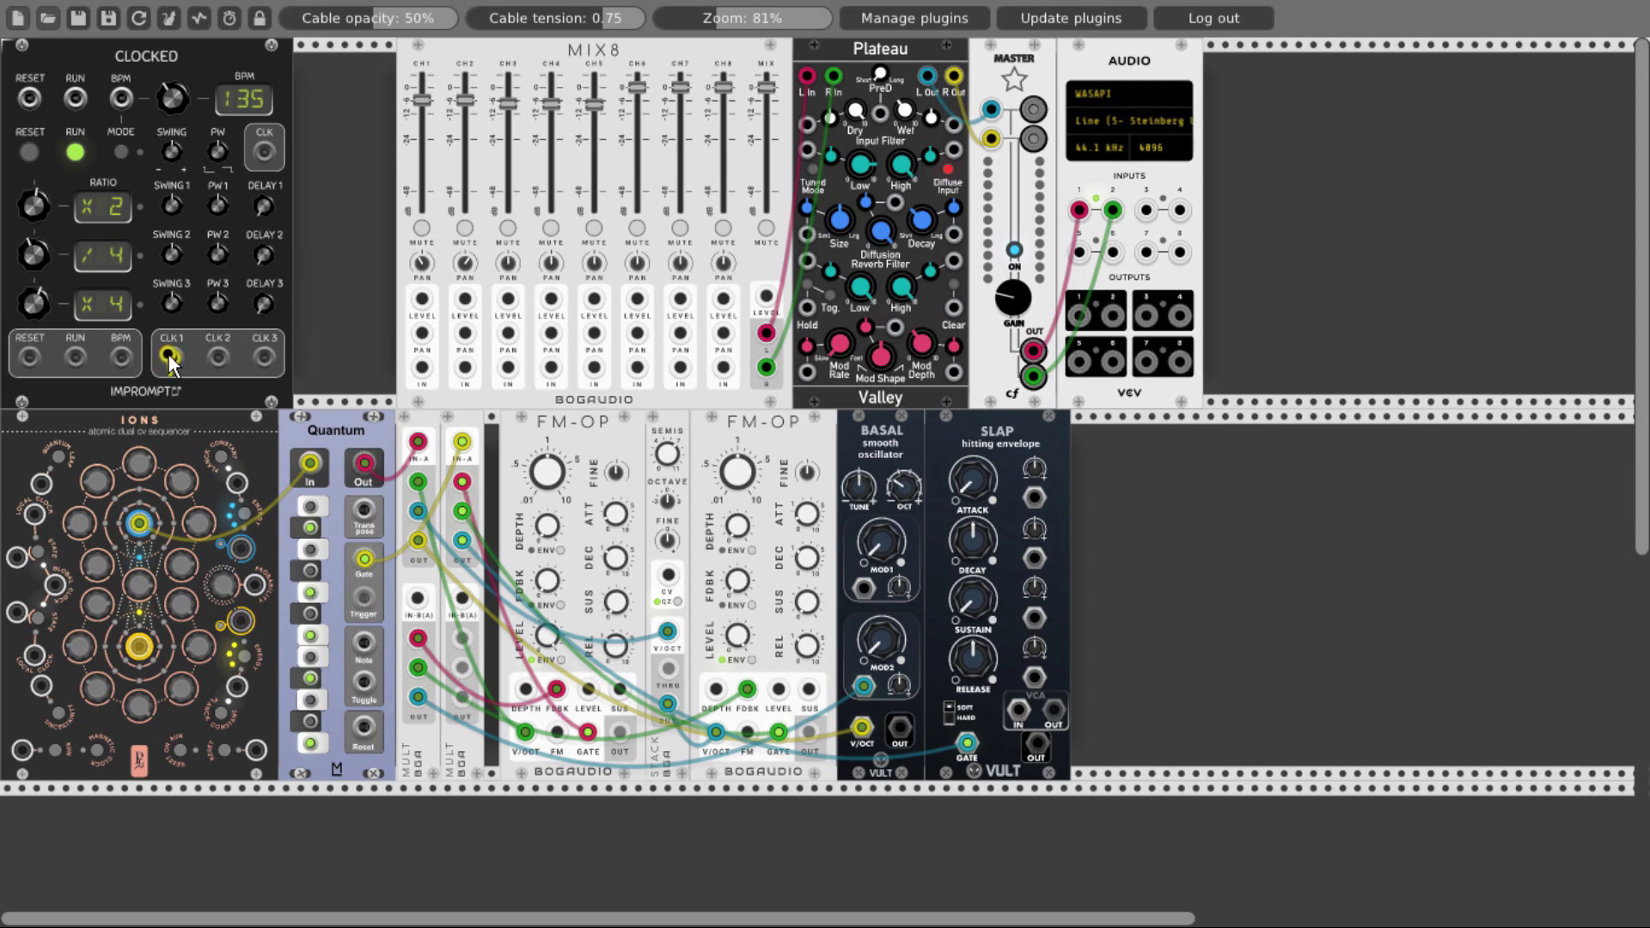
# Clock Ions from Clocked's CLK 1, and route both FM-OPs and Basal, through Slap's VCA, to MIX8 channel inputs 1, 2 and 3.
pyautogui.moveTo(172, 357); pyautogui.dragTo(35, 514)
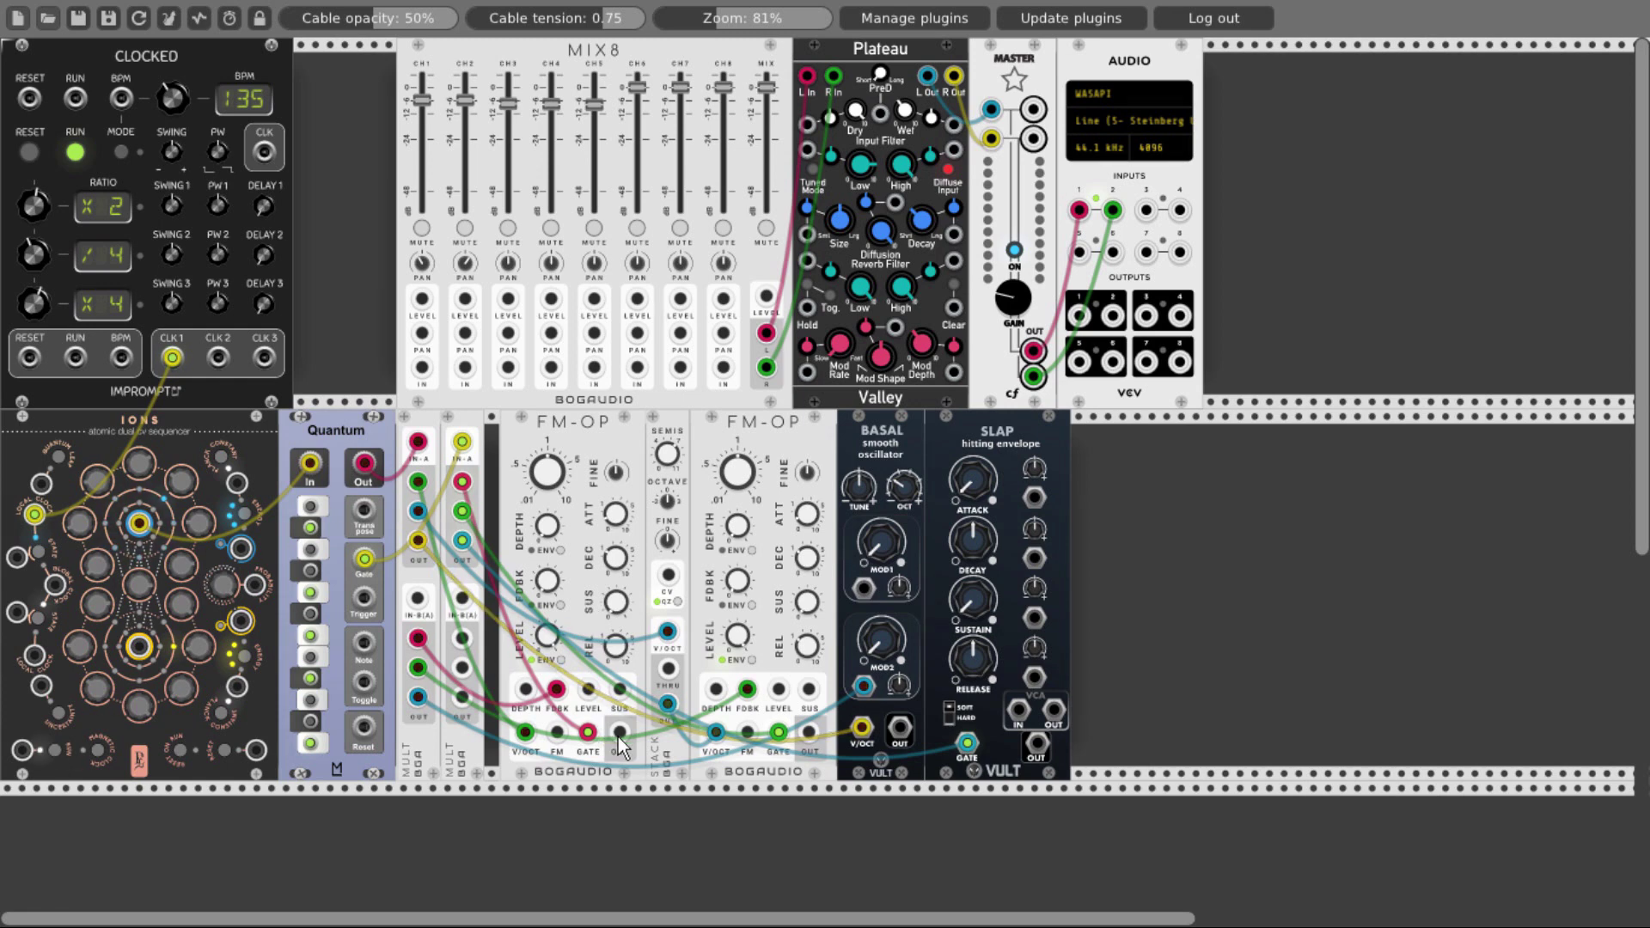
pyautogui.moveTo(619, 732); pyautogui.dragTo(422, 368)
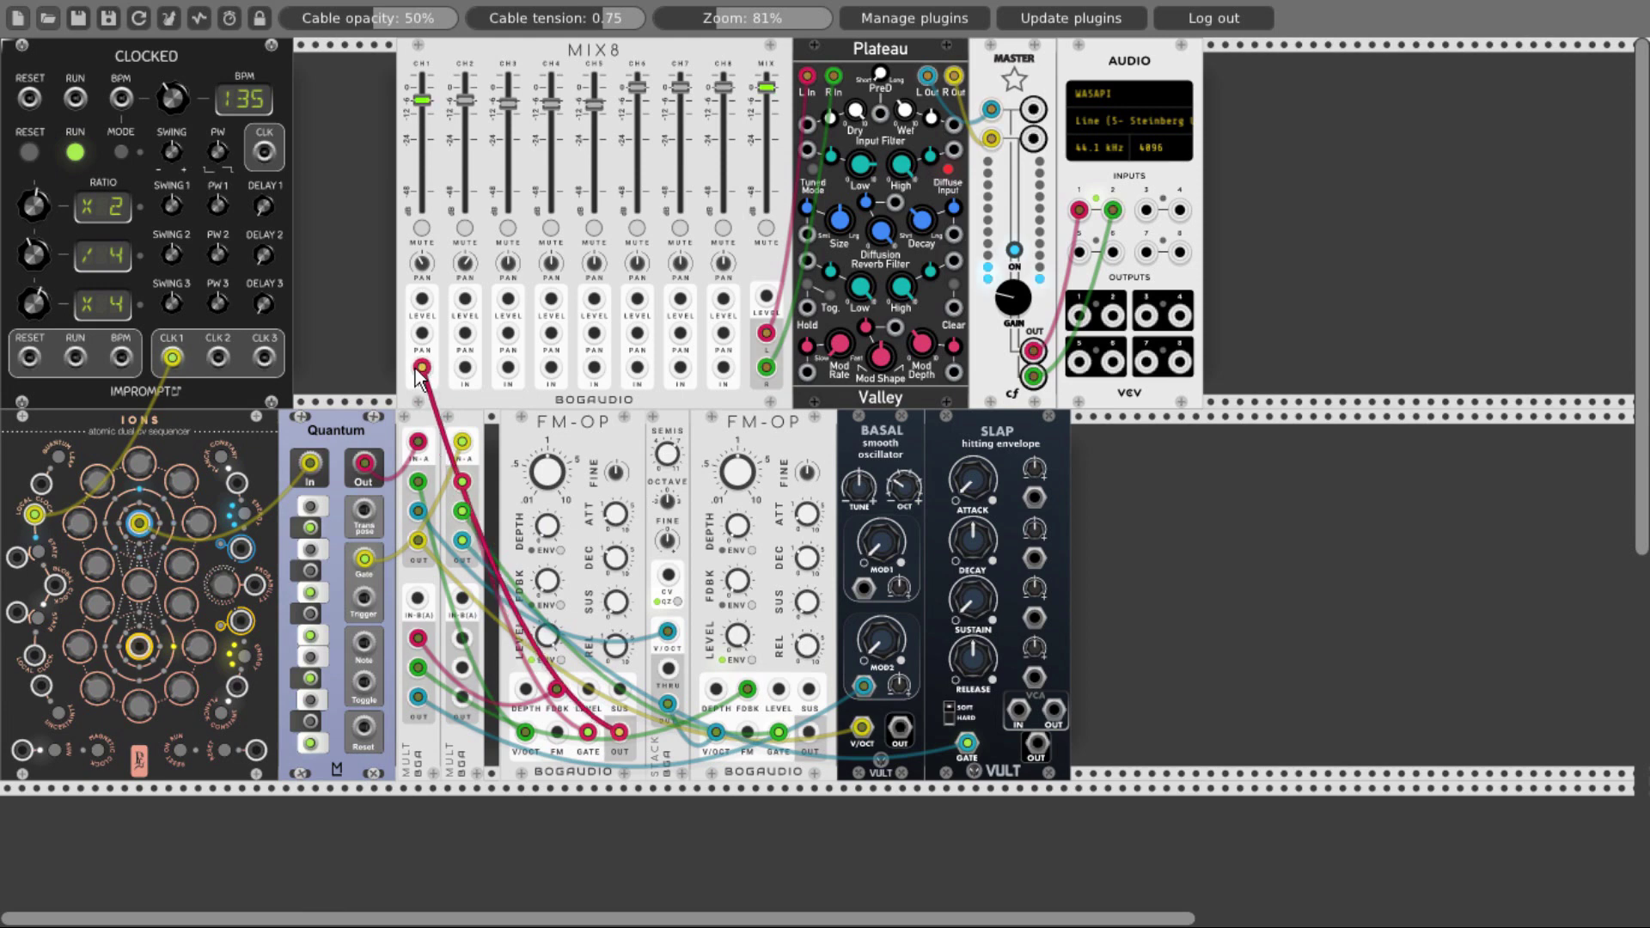
pyautogui.moveTo(618, 731); pyautogui.dragTo(464, 368)
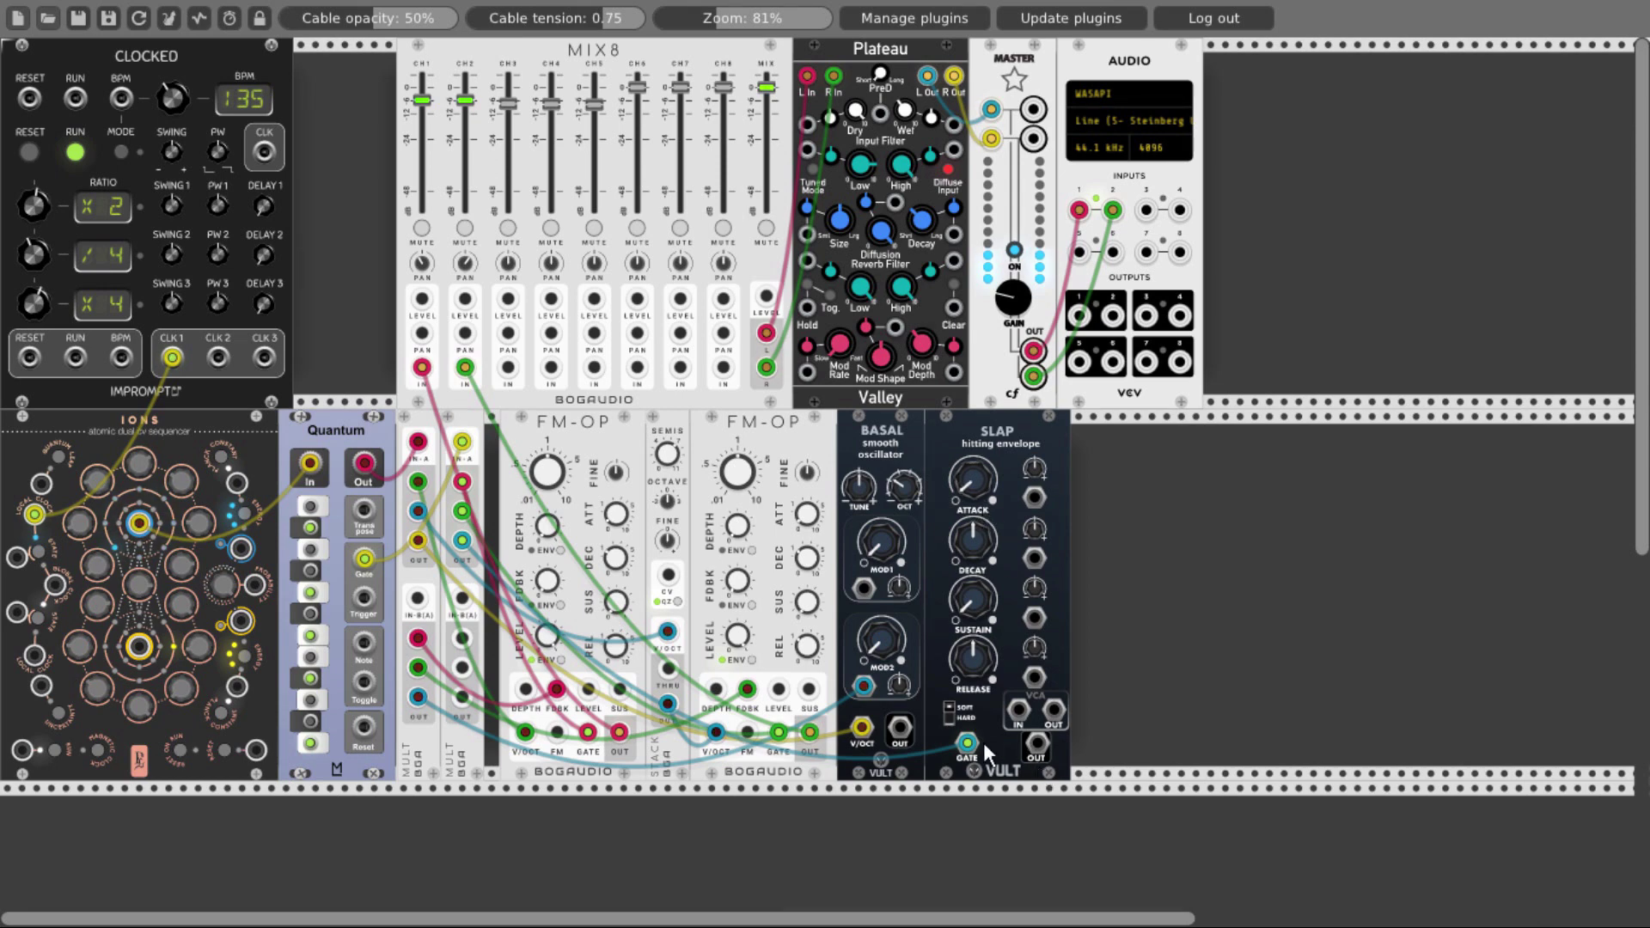
pyautogui.moveTo(1019, 710); pyautogui.dragTo(900, 727)
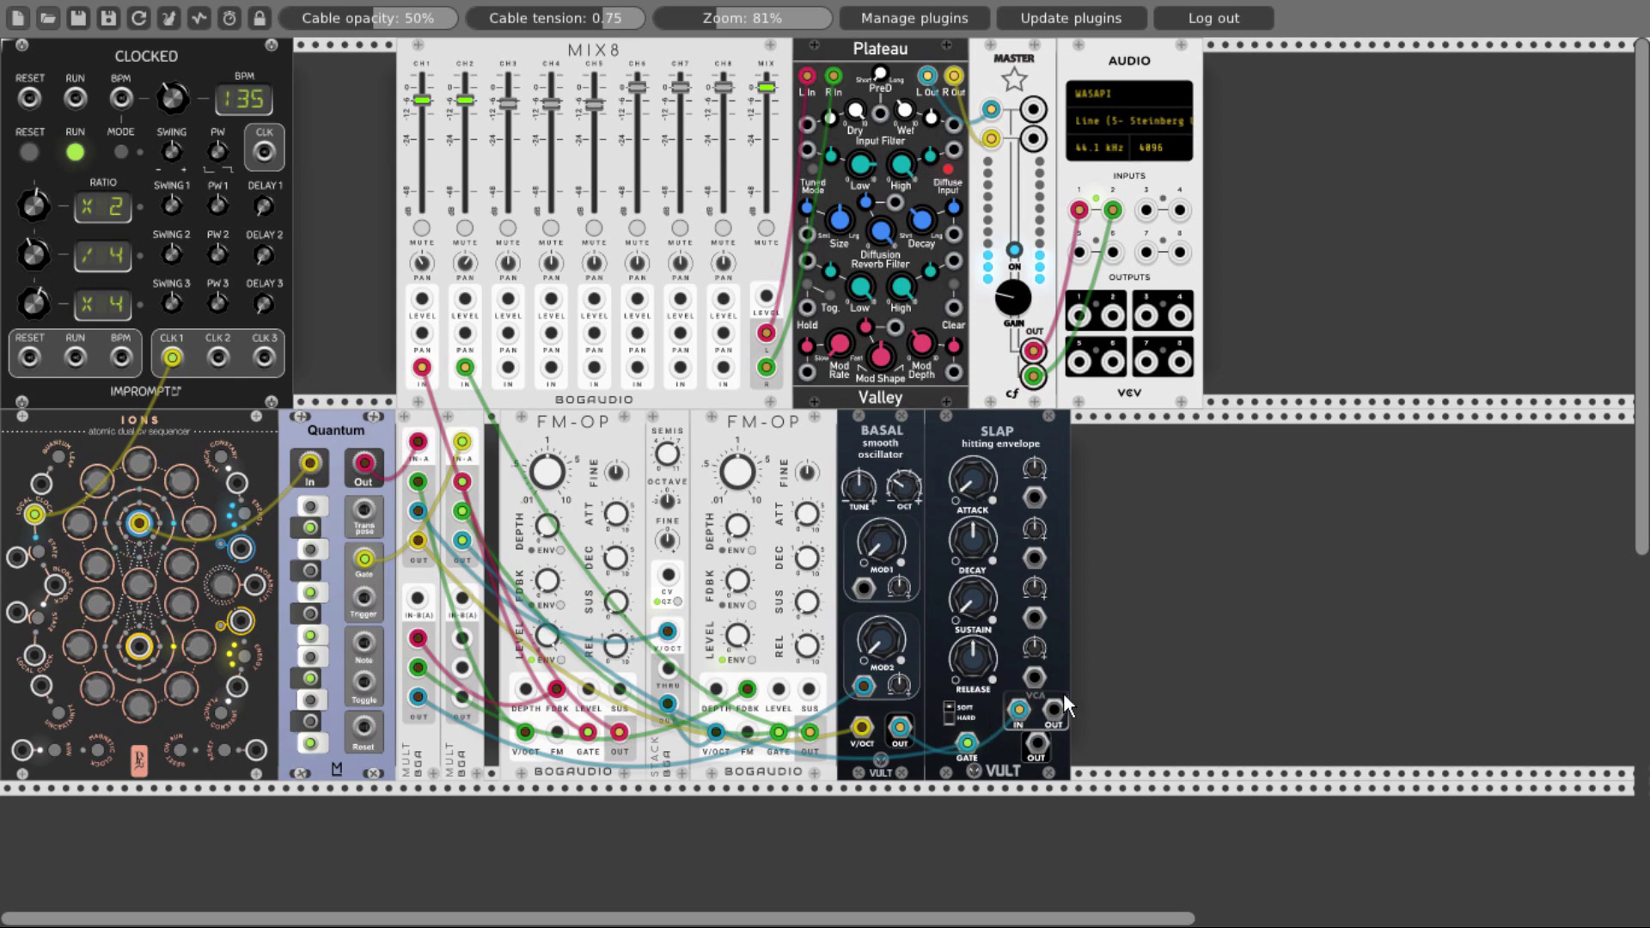
pyautogui.moveTo(1055, 710); pyautogui.dragTo(509, 370)
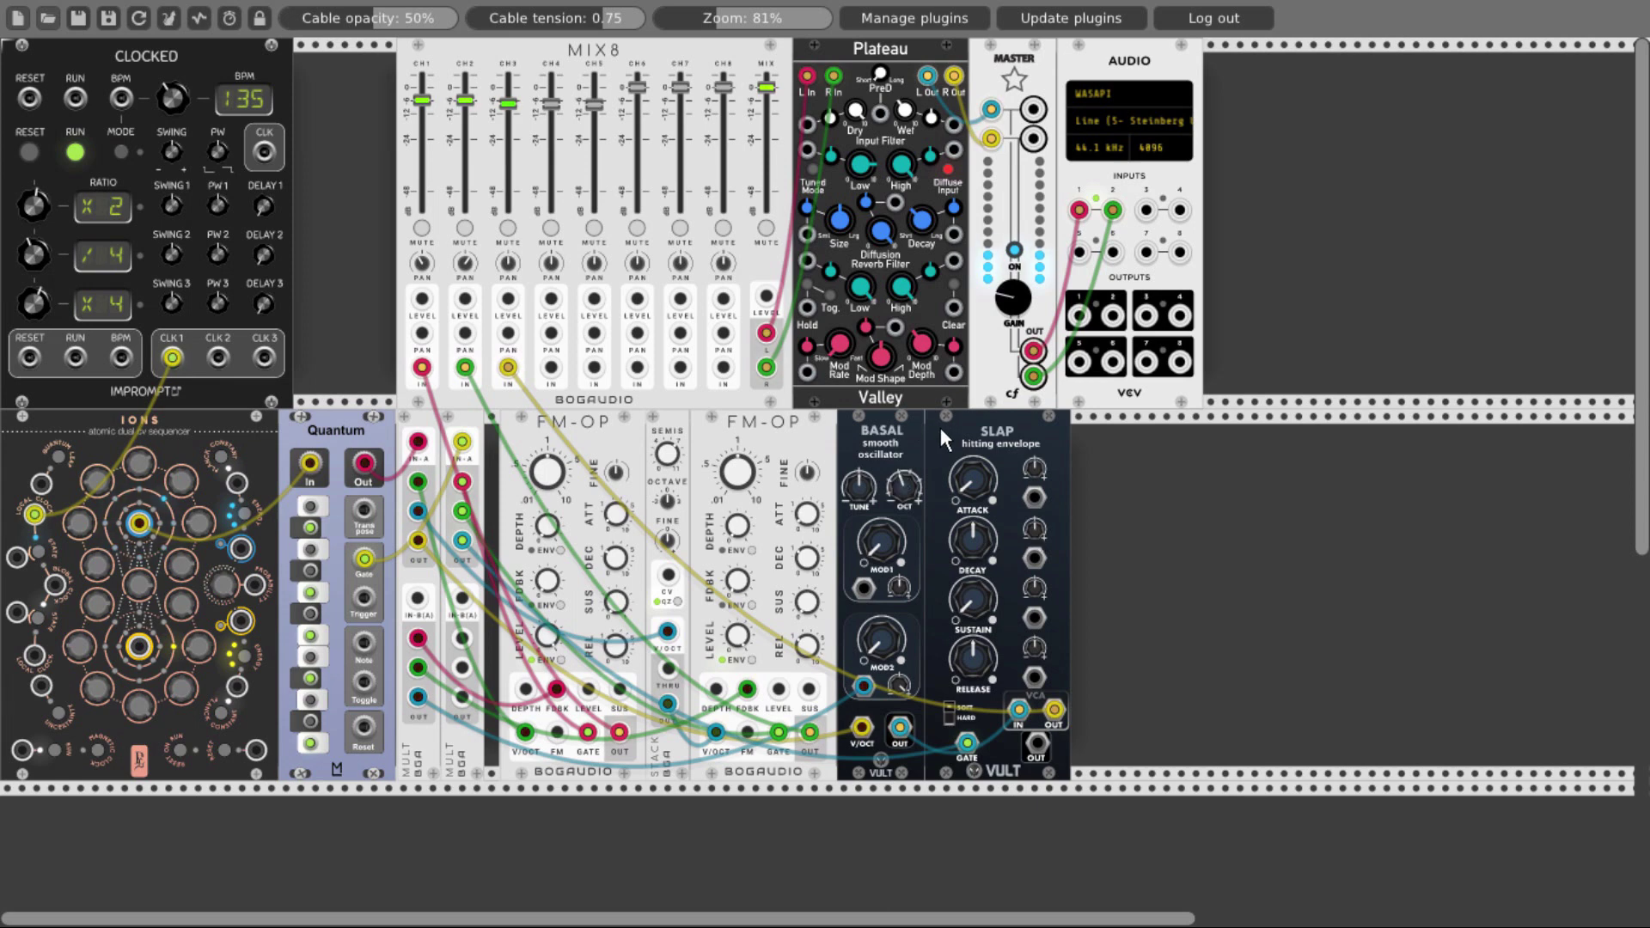
# Shift all modules after Ions along the row to open a gap, and duplicate Quantum beside the original.
pyautogui.moveTo(941, 426); pyautogui.dragTo(1155, 445)
pyautogui.moveTo(894, 434); pyautogui.dragTo(1113, 440)
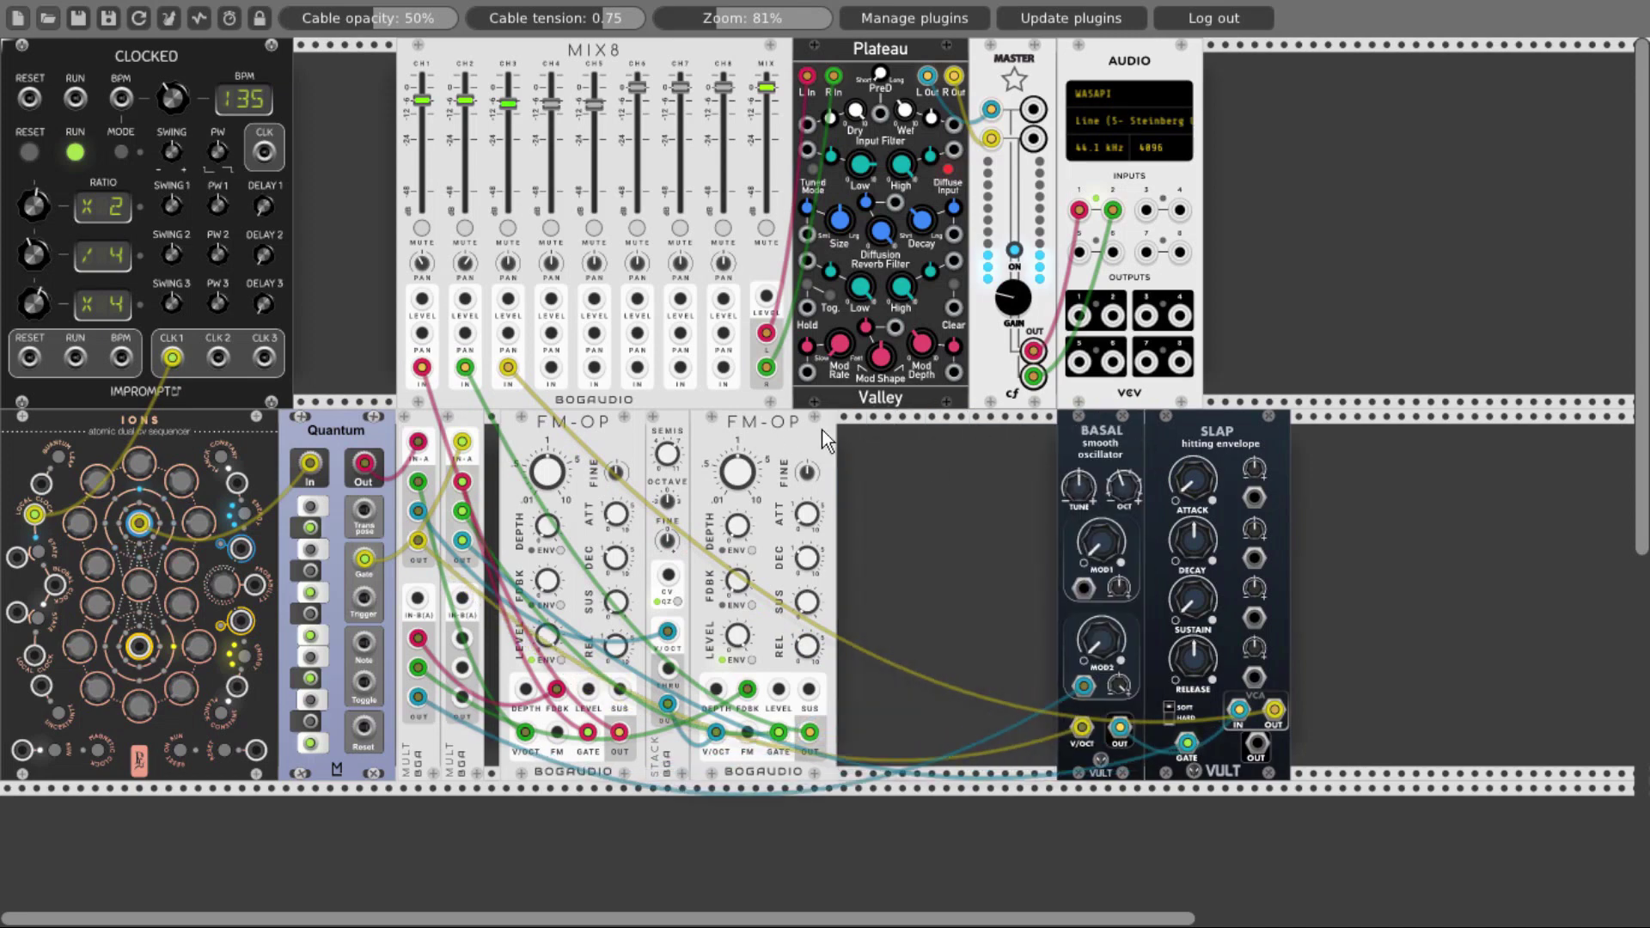
pyautogui.moveTo(823, 440); pyautogui.dragTo(1042, 447)
pyautogui.moveTo(675, 430); pyautogui.dragTo(895, 443)
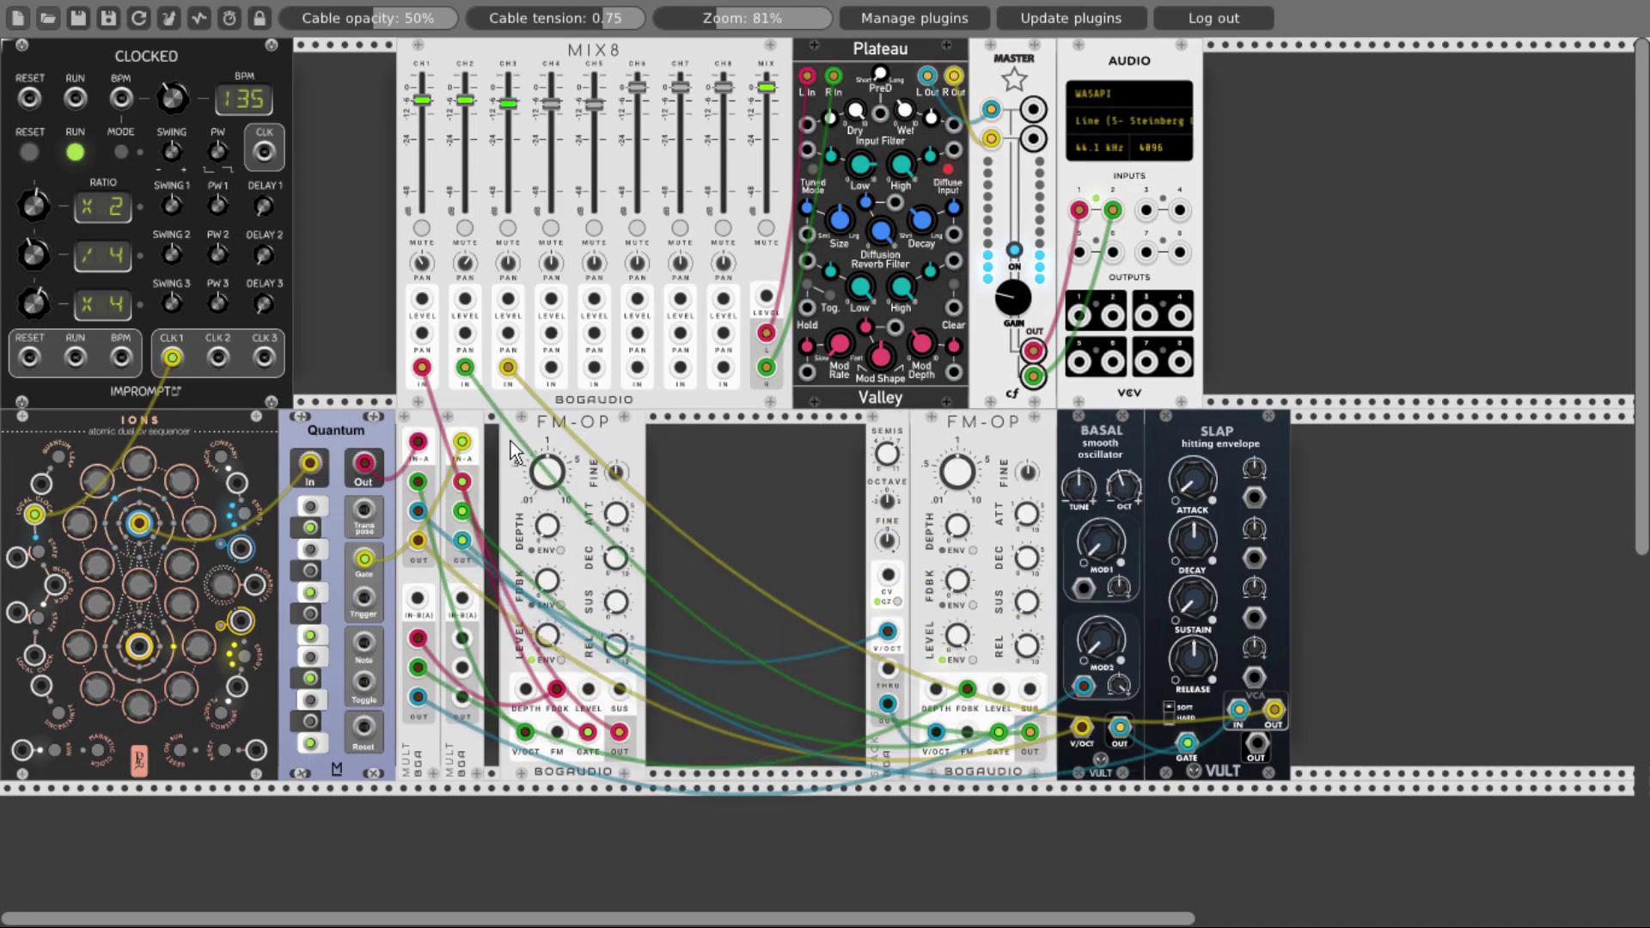
pyautogui.moveTo(514, 453); pyautogui.dragTo(736, 454)
pyautogui.moveTo(464, 434); pyautogui.dragTo(714, 458)
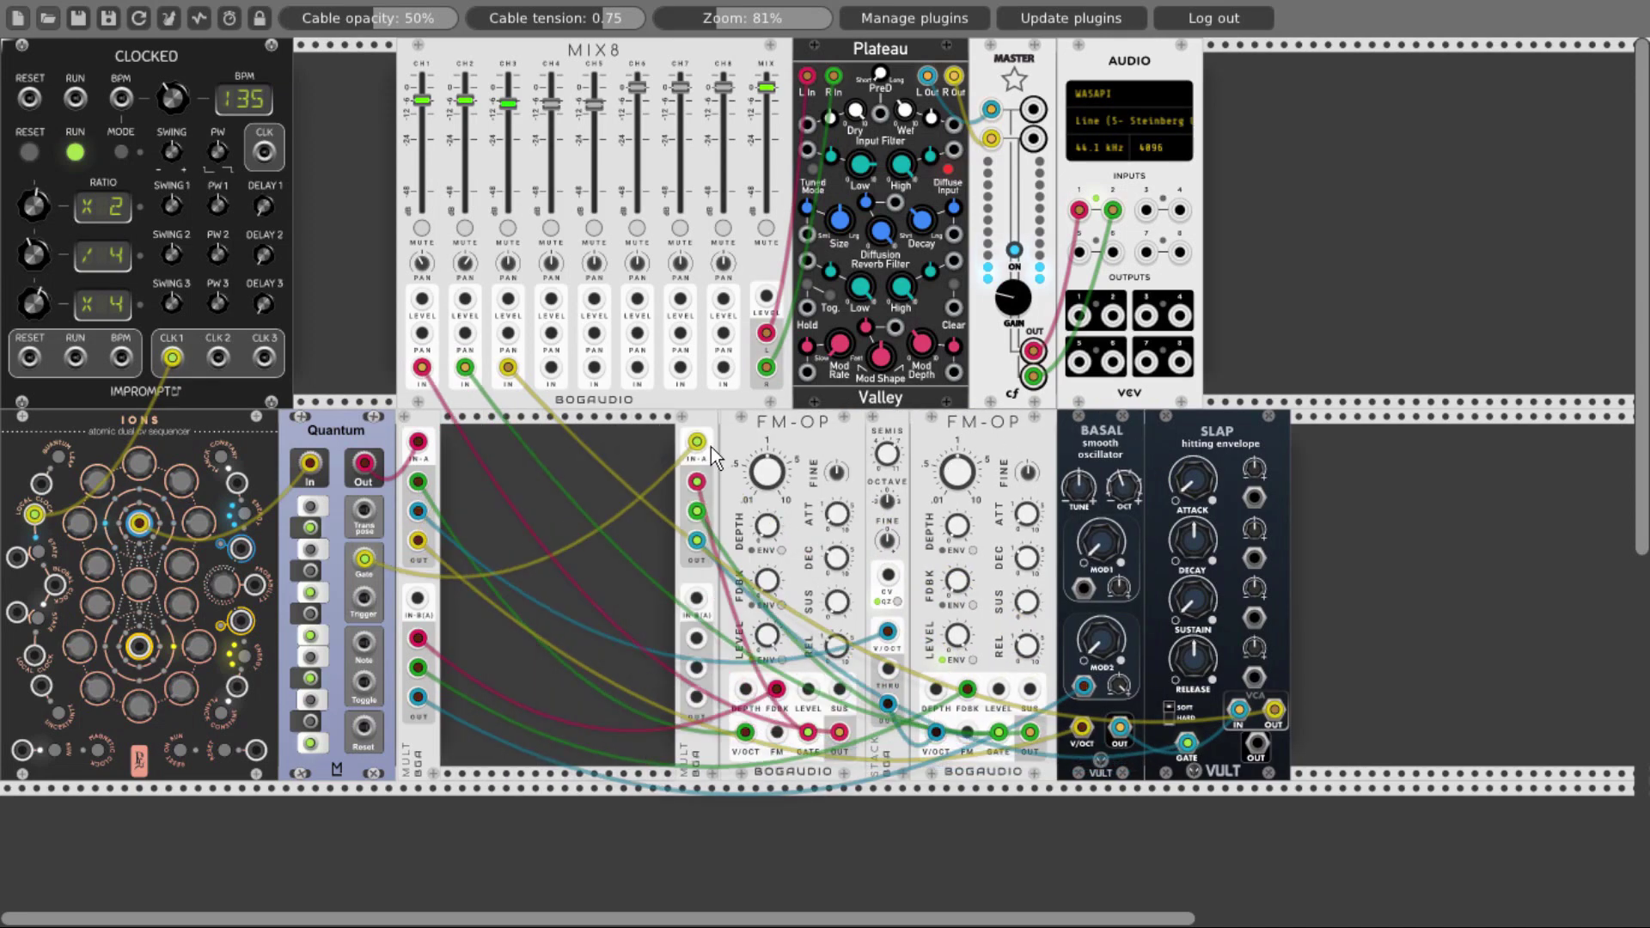
pyautogui.moveTo(431, 447); pyautogui.dragTo(636, 445)
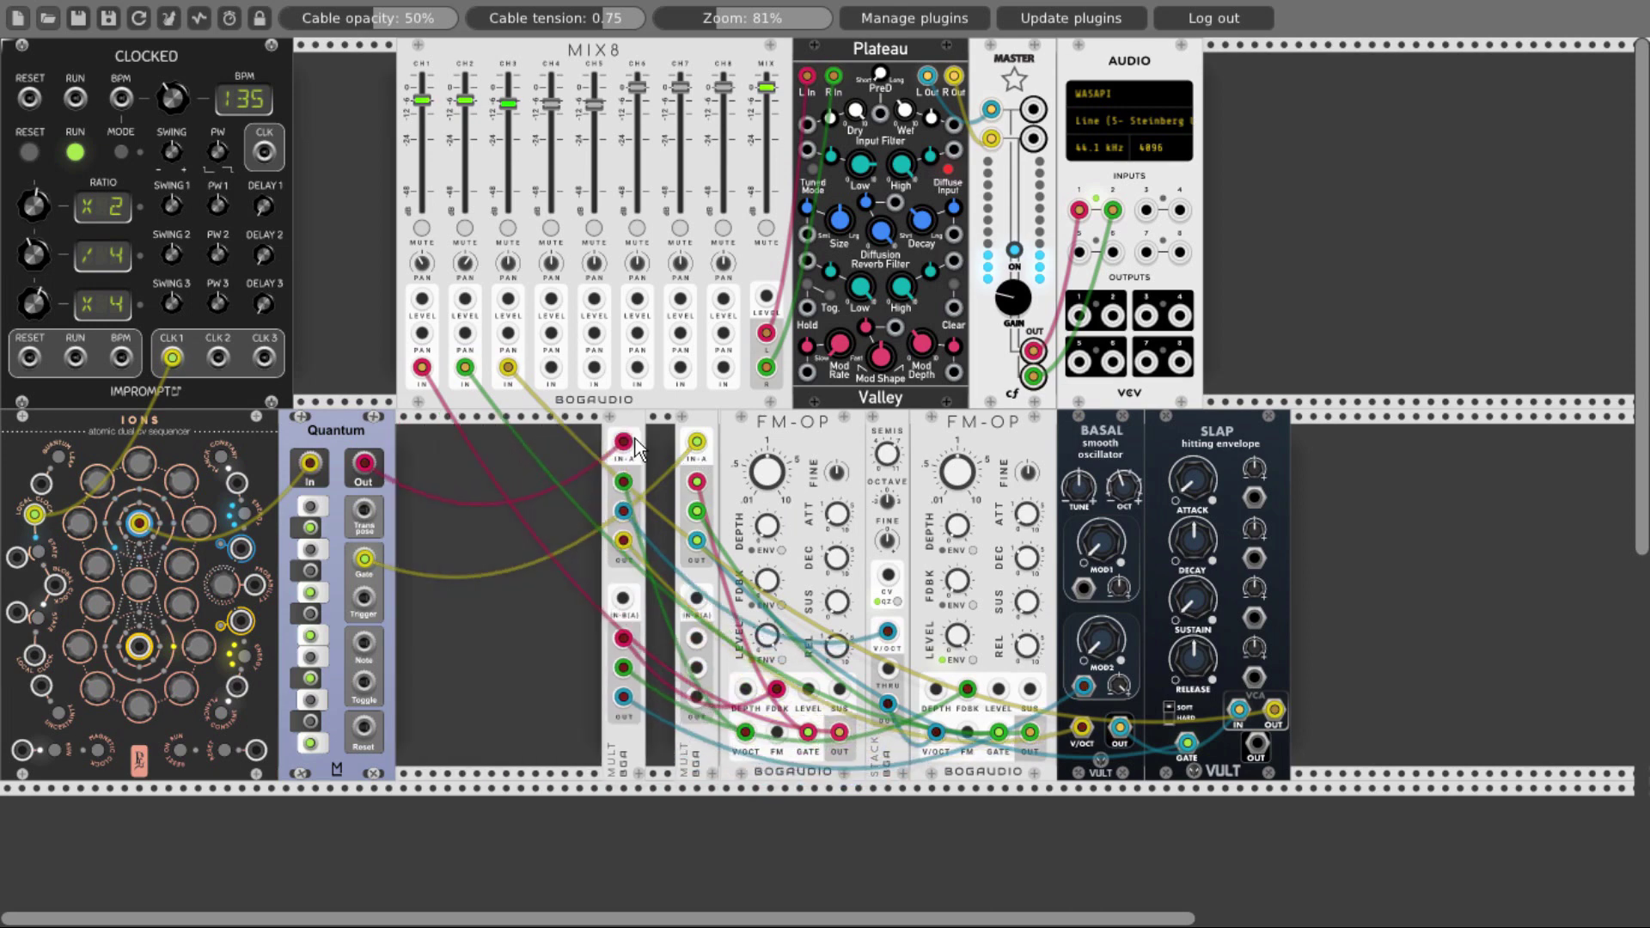
pyautogui.moveTo(328, 440); pyautogui.dragTo(518, 434)
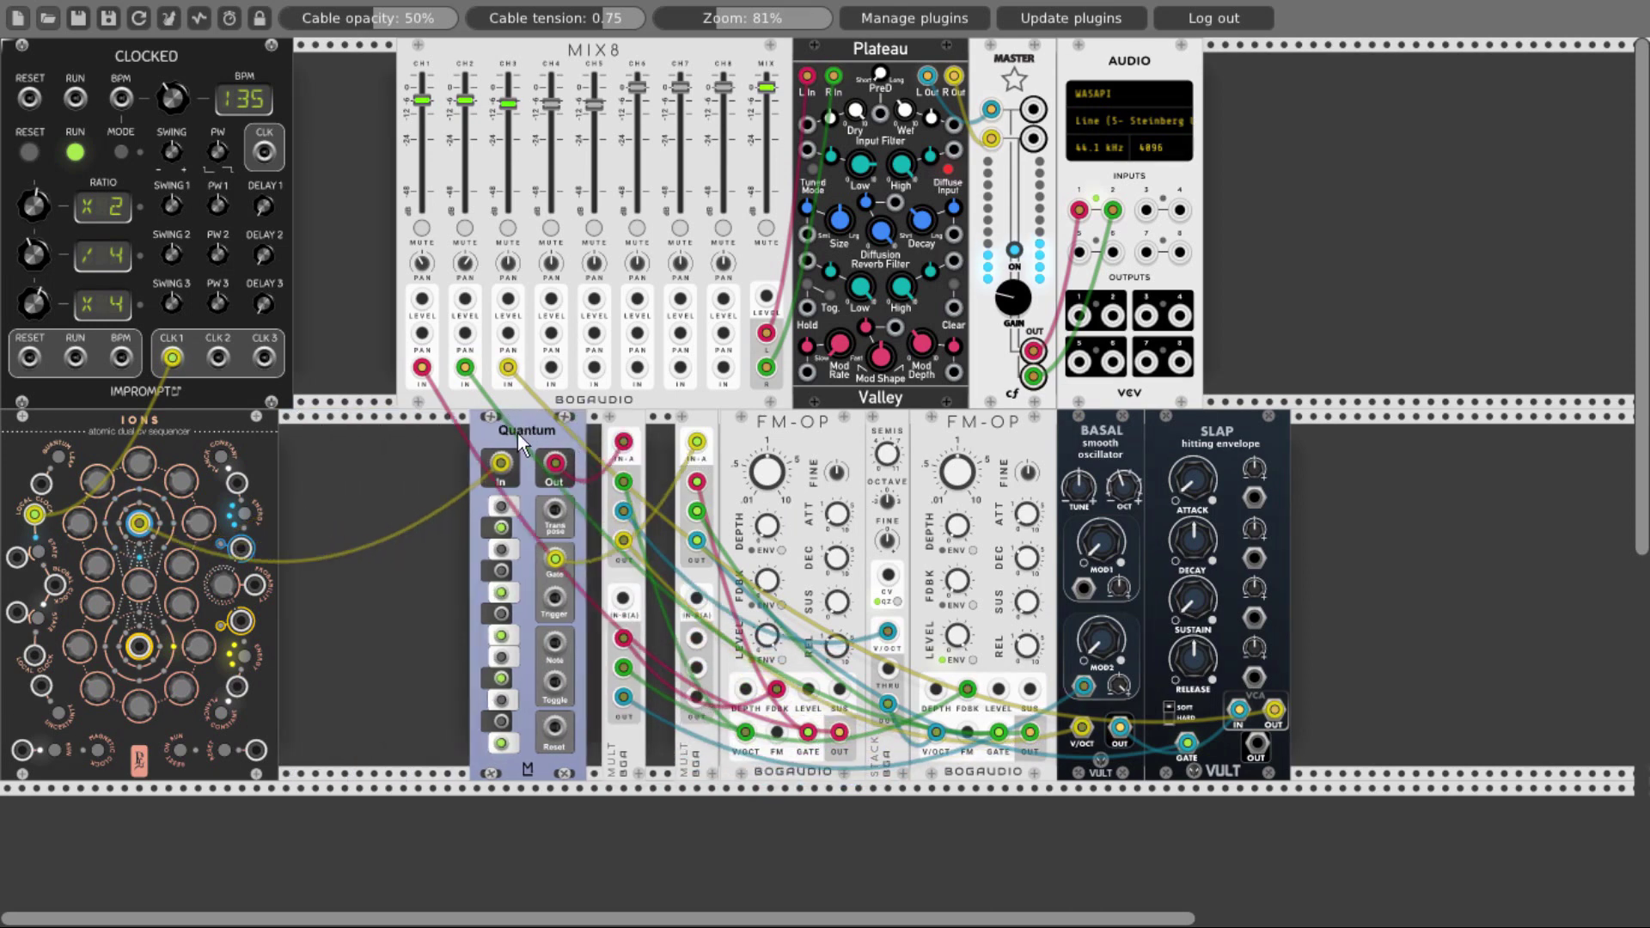
pyautogui.hotkey('ctrl', 'd')
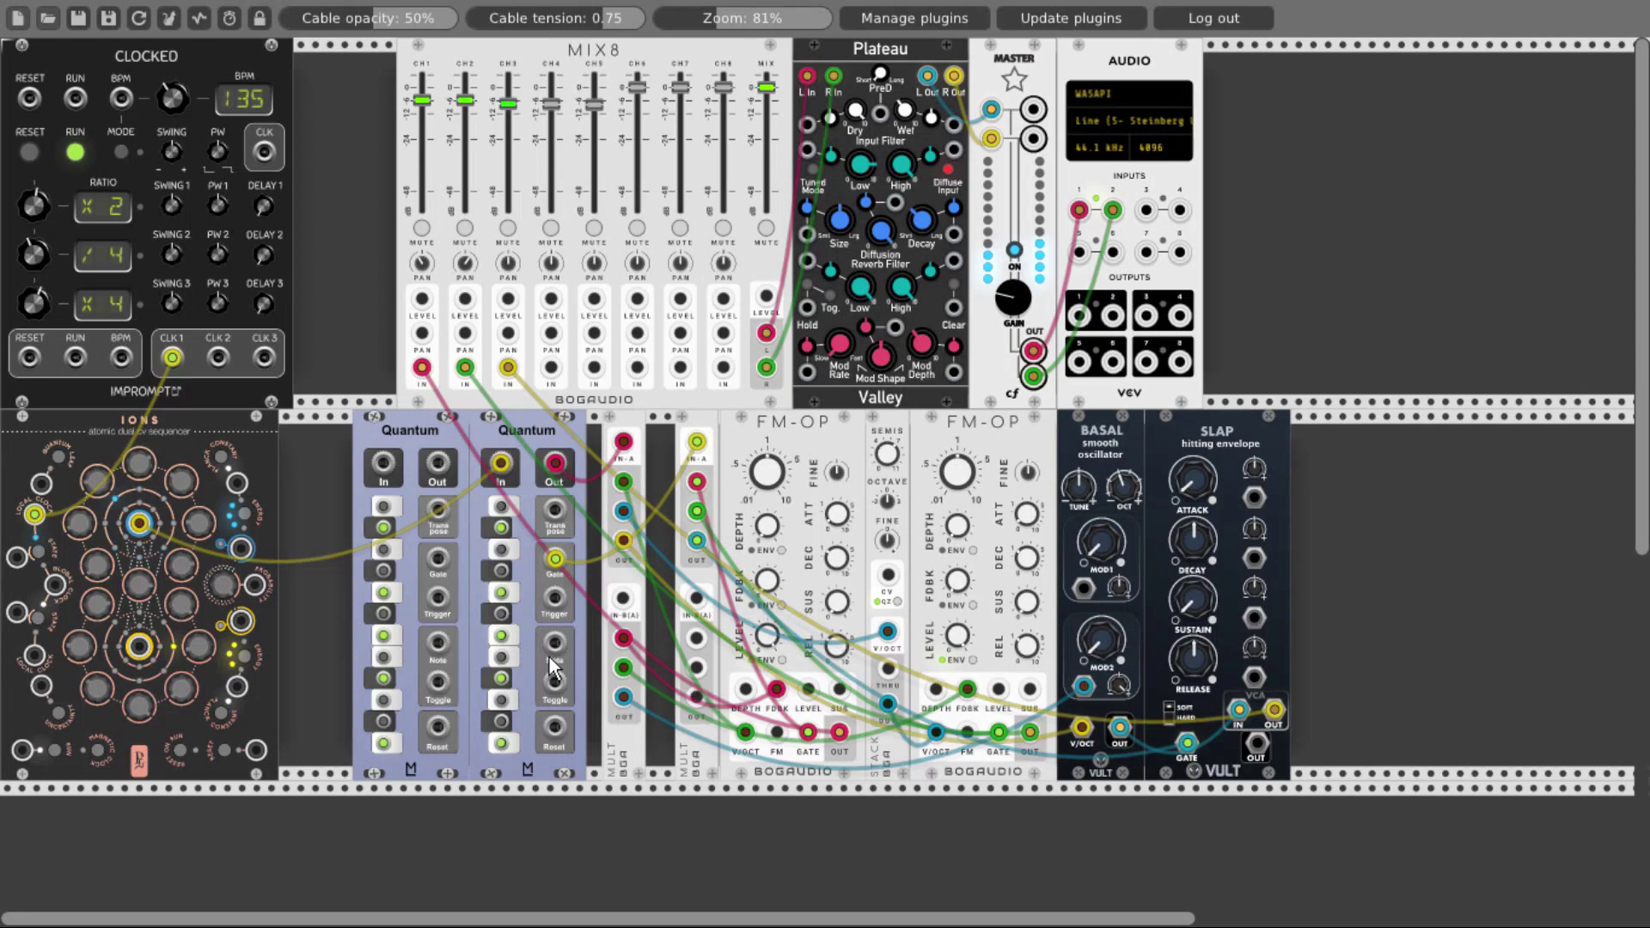
# Add the AudibleInstruments Utilities module between Ions and the Quantums, and patch Clocked's CLK output to its S&H TRIG input.
pyautogui.rightClick(305, 521)
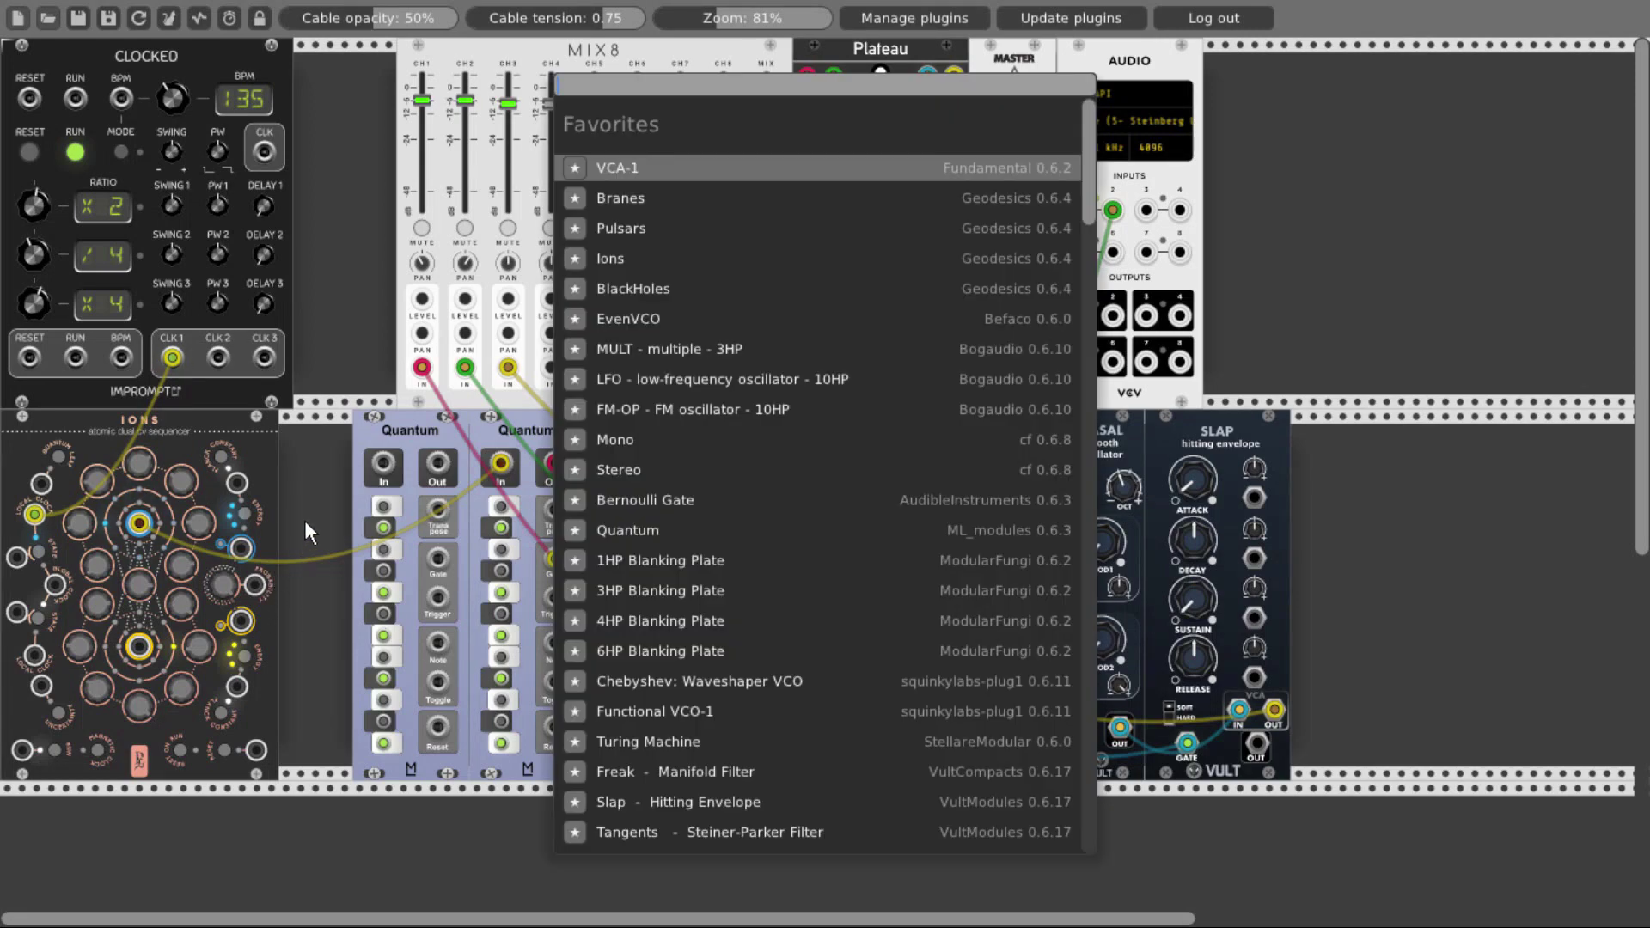
pyautogui.write('kin')
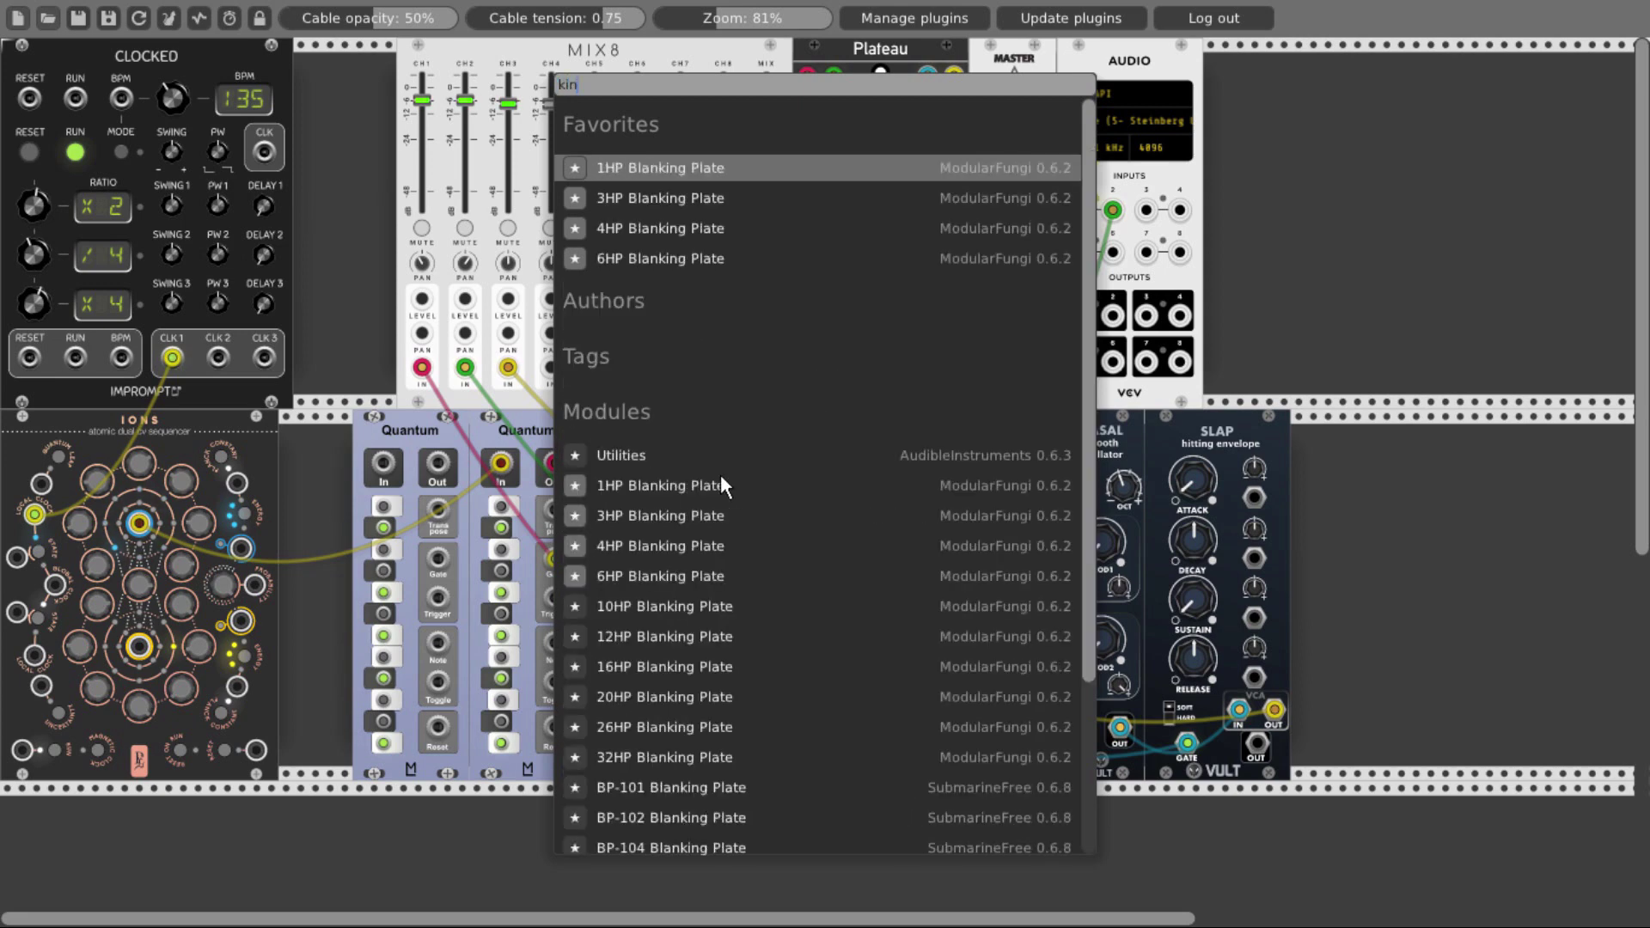
pyautogui.click(667, 453)
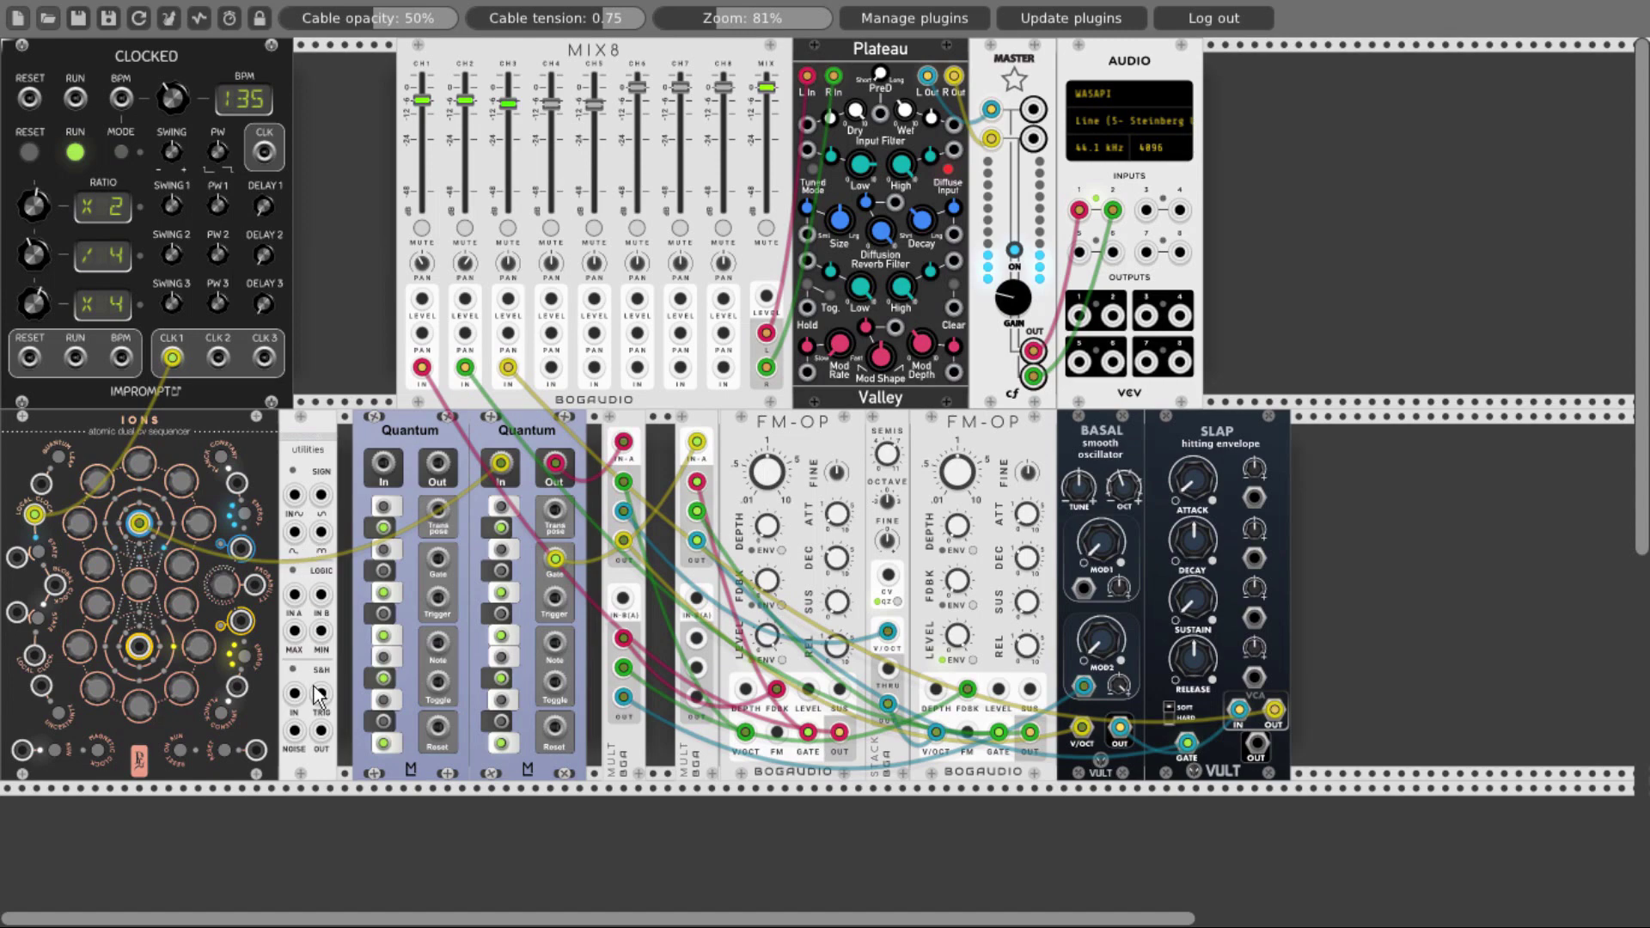
pyautogui.moveTo(321, 693); pyautogui.dragTo(268, 156)
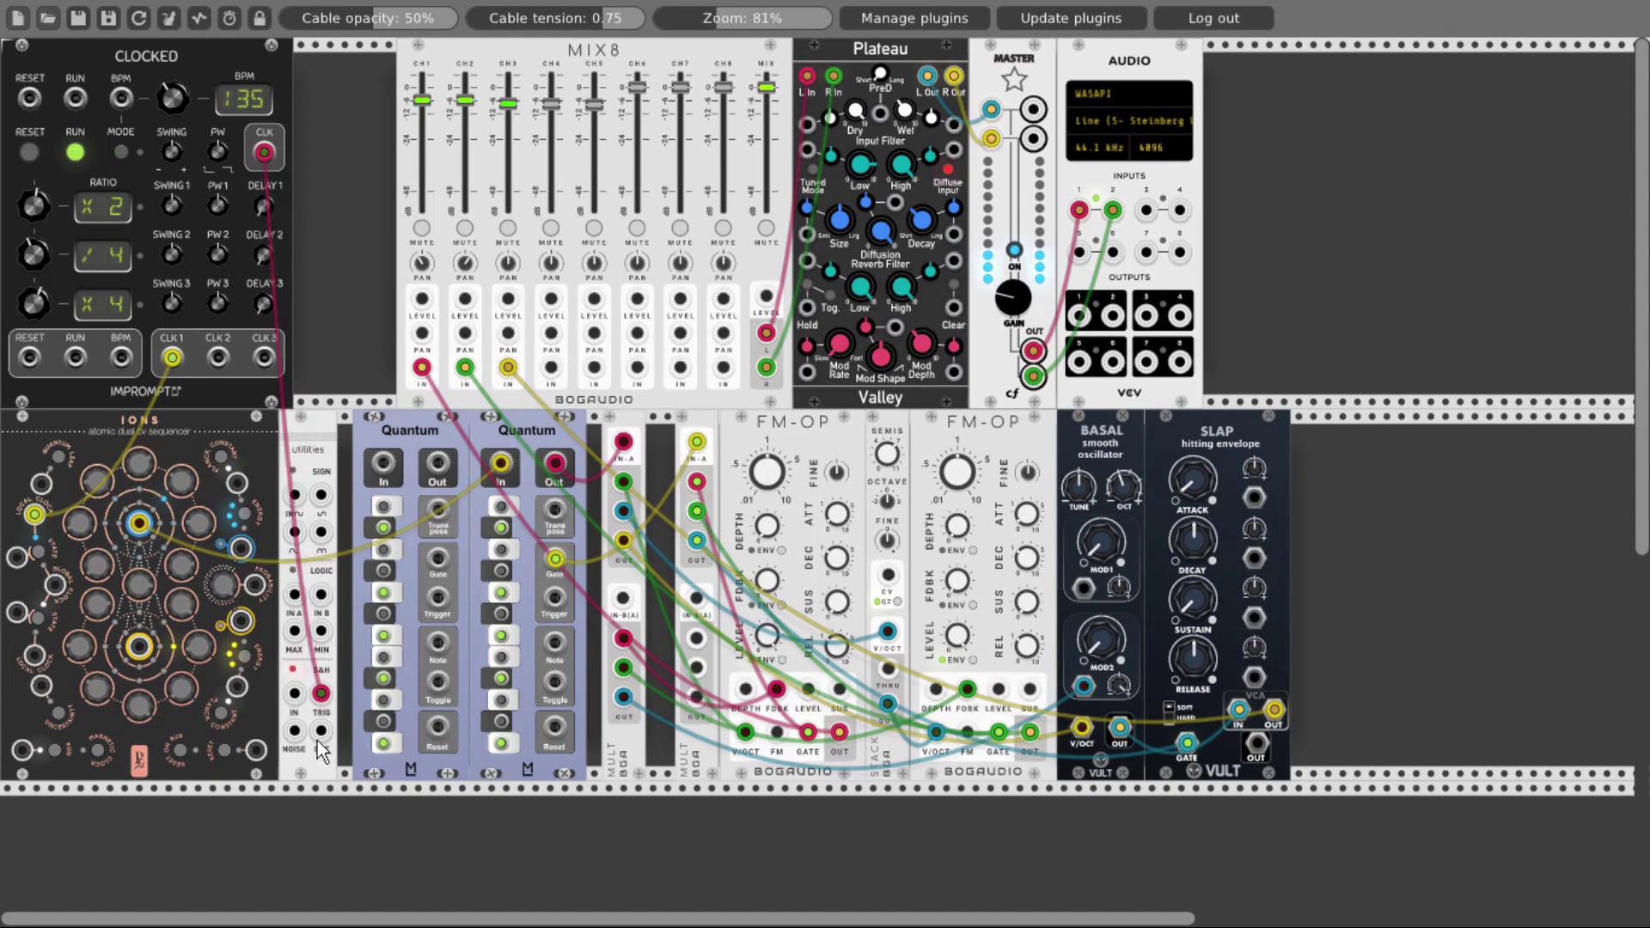
# Patch Utilities' S&H OUT to the first Quantum's In, that Quantum's Out to the second's Note, and its Trigger to the second's Toggle.
pyautogui.moveTo(321, 736); pyautogui.dragTo(378, 473)
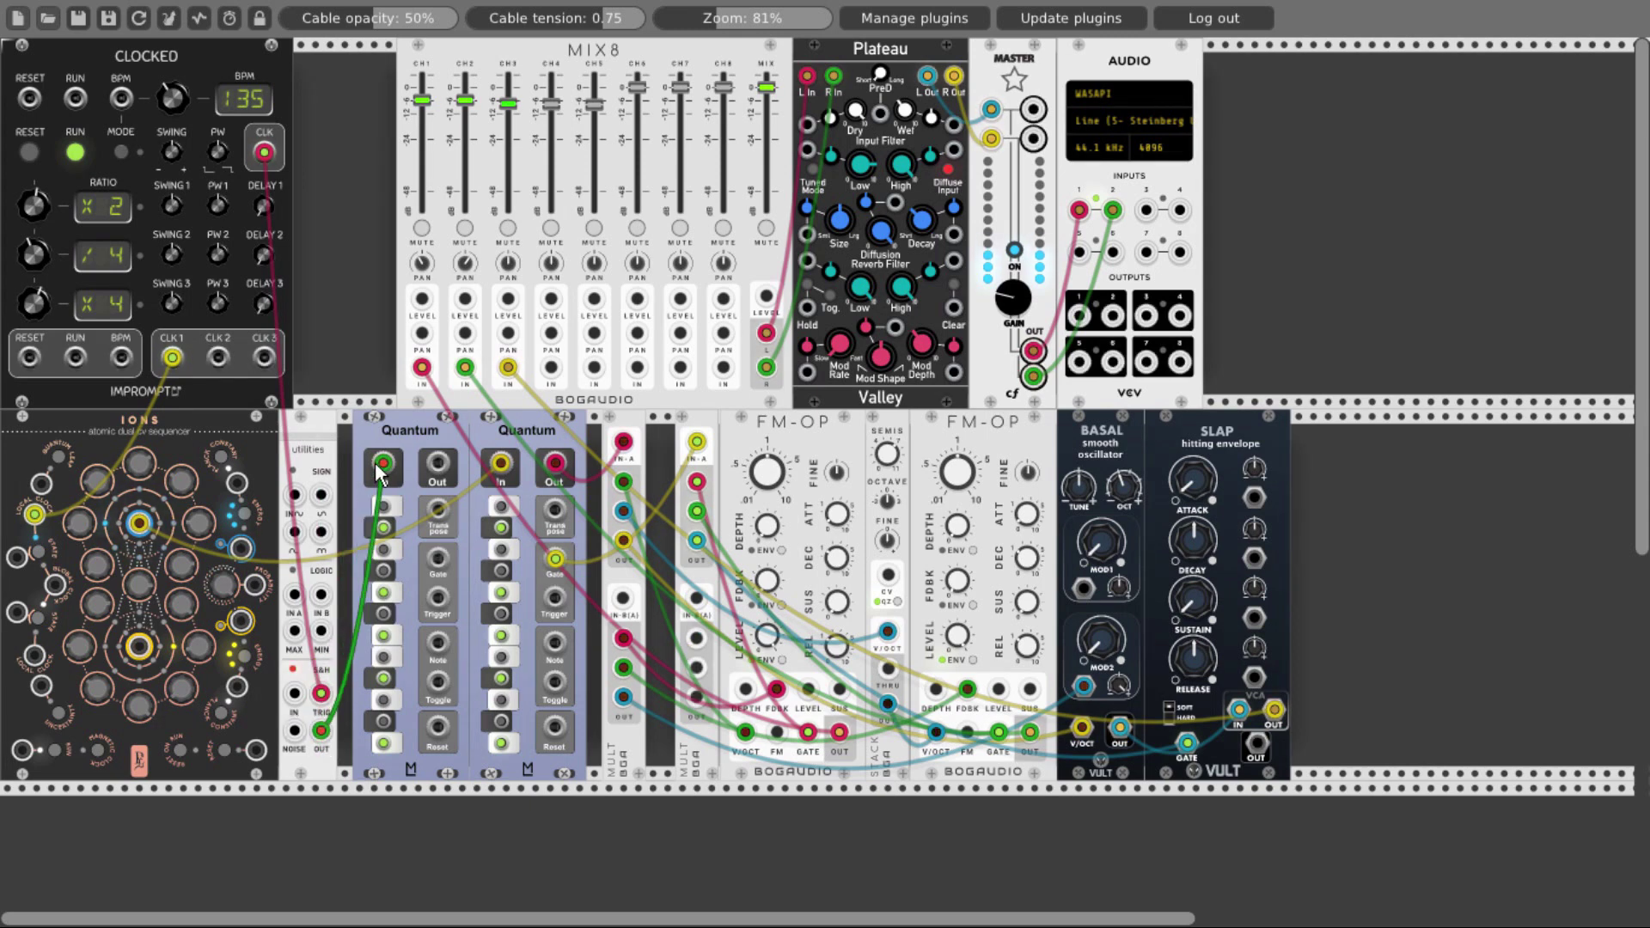
pyautogui.moveTo(438, 465); pyautogui.dragTo(557, 649)
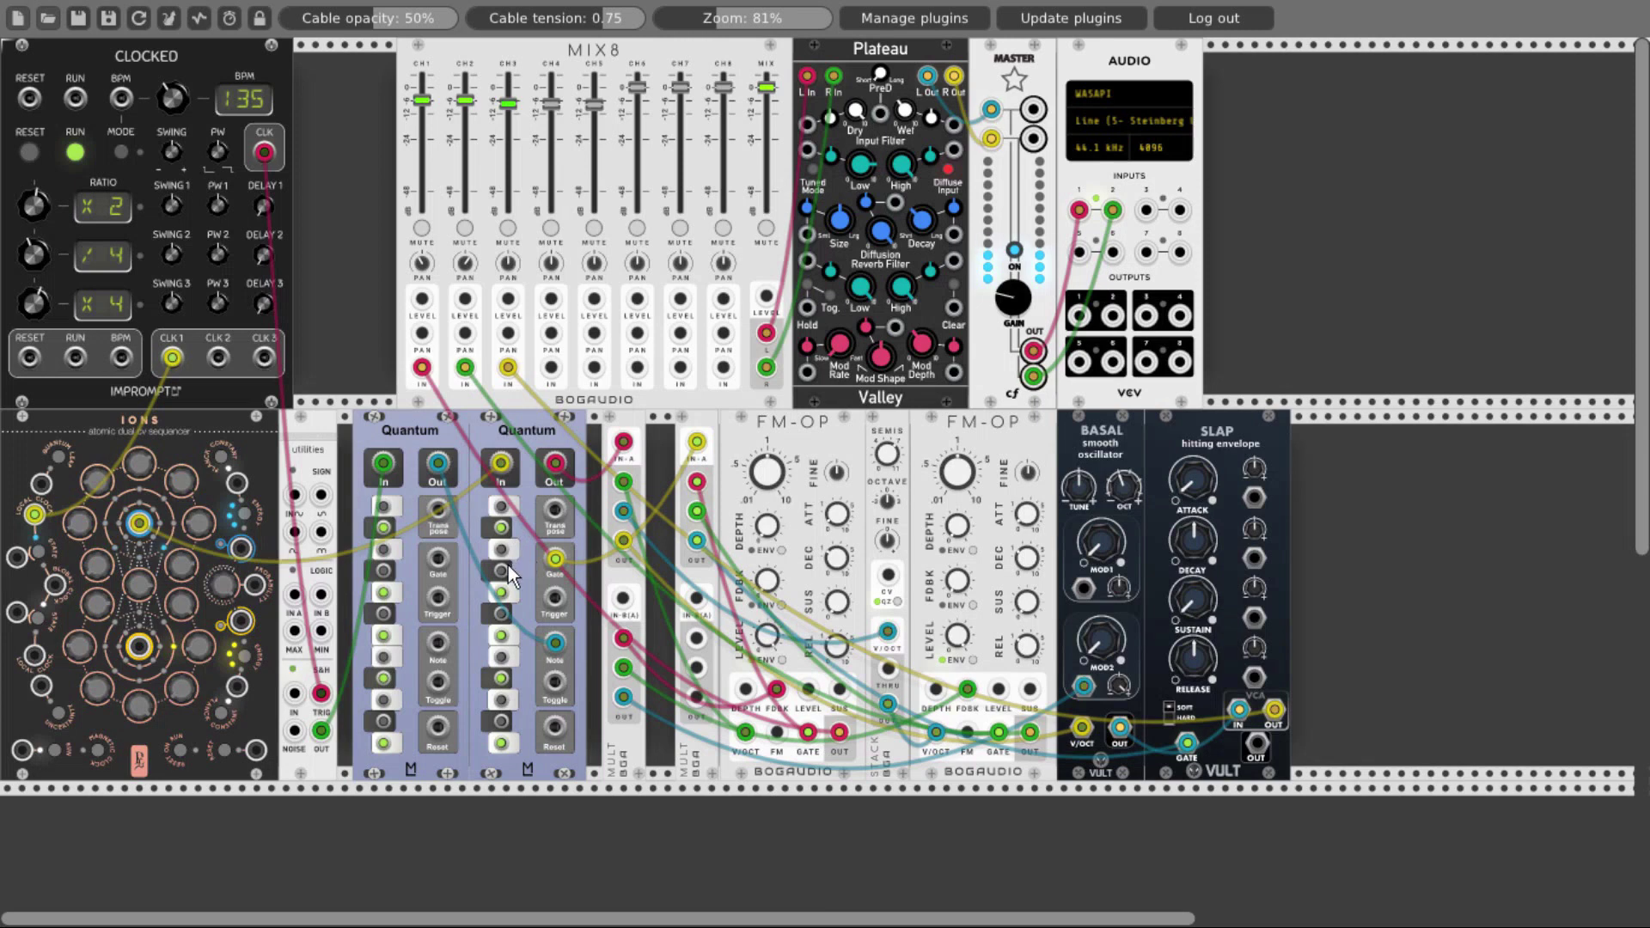
pyautogui.moveTo(438, 605); pyautogui.dragTo(555, 682)
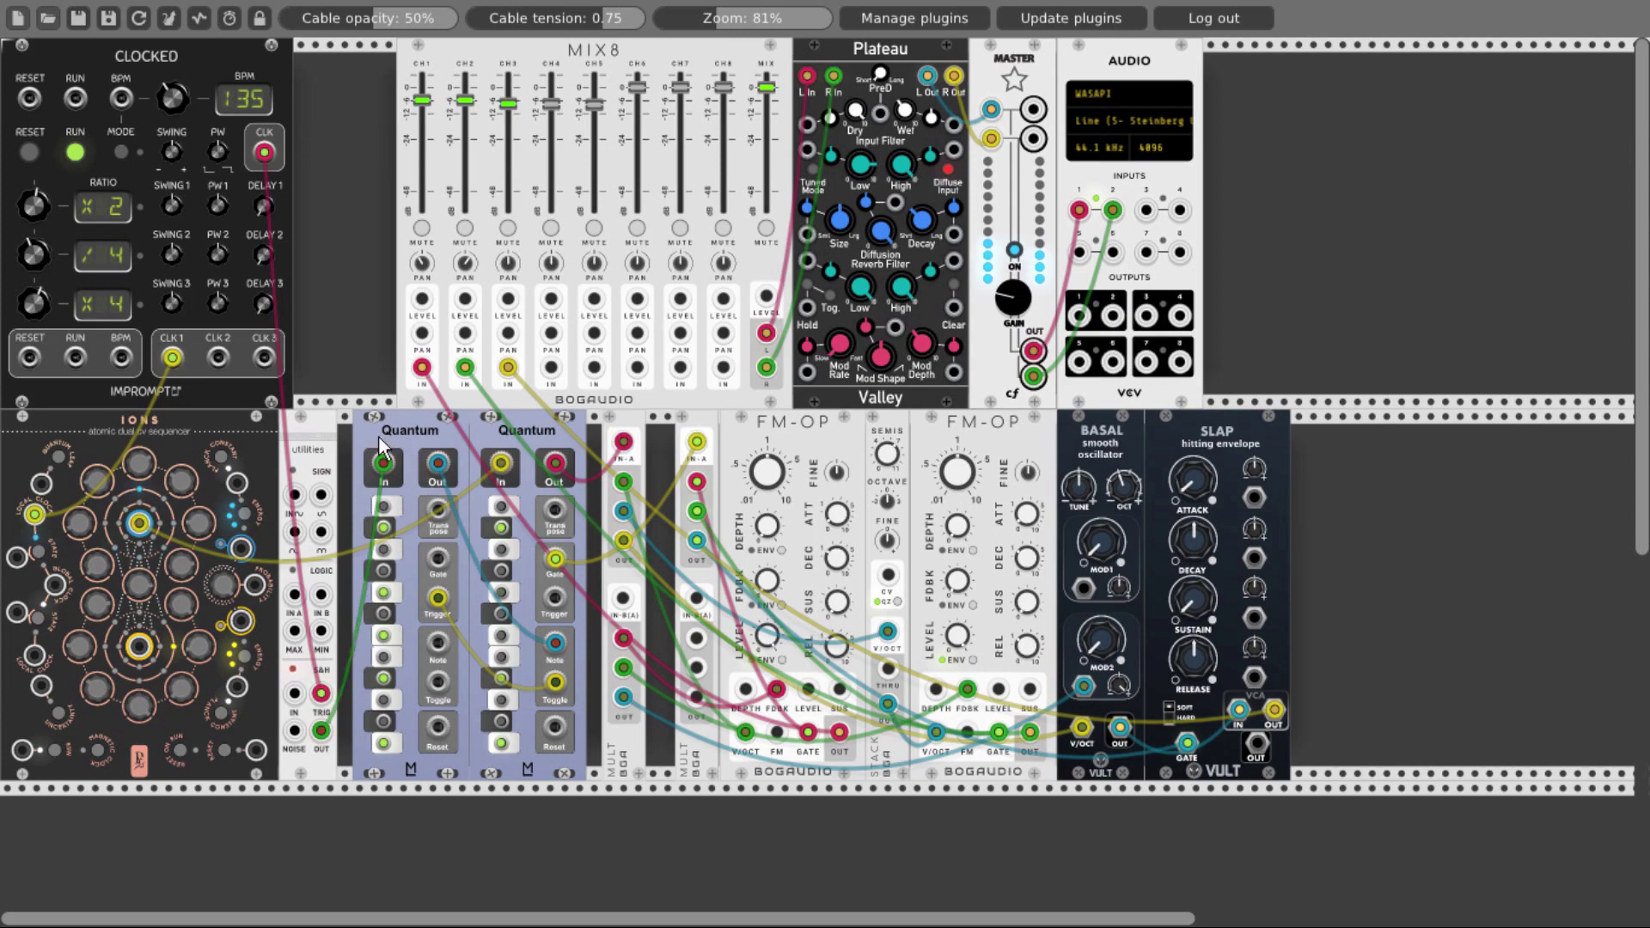
# Close the gaps in the Ions row by moving both Quantums, both MULTs, the FM-OPs, STACK, Basal and Slap flush against Utilities.
pyautogui.moveTo(379, 436); pyautogui.dragTo(363, 436)
pyautogui.moveTo(496, 436); pyautogui.dragTo(482, 436)
pyautogui.moveTo(625, 427); pyautogui.dragTo(595, 427)
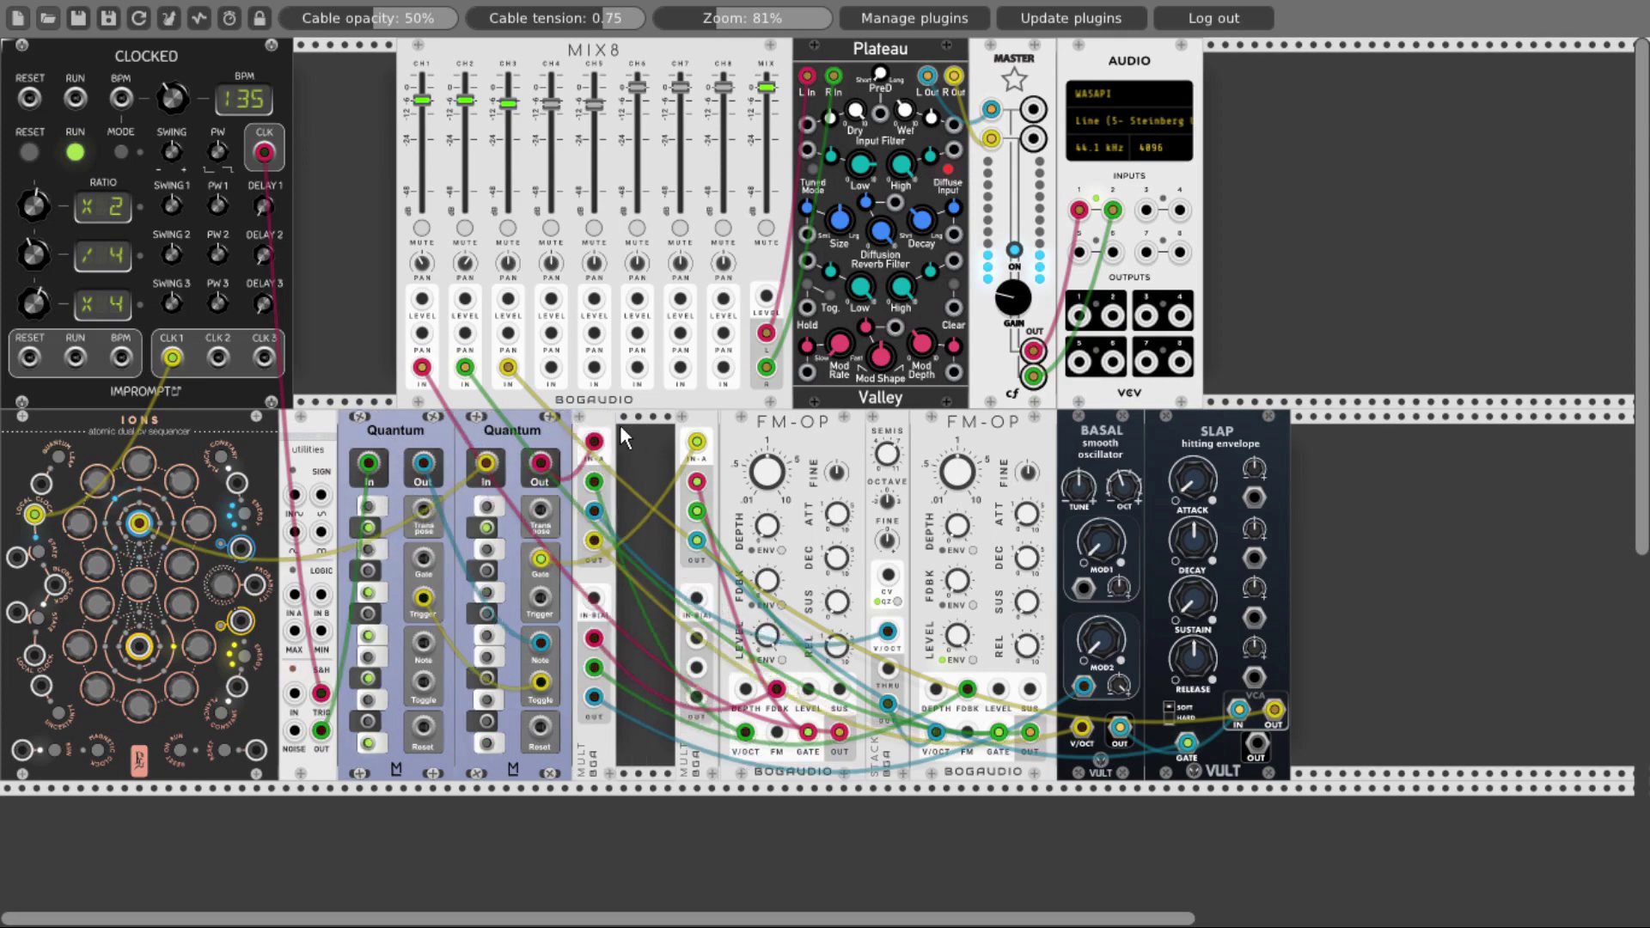
pyautogui.moveTo(694, 426)
pyautogui.mouseDown()
pyautogui.moveTo(634, 426)
pyautogui.moveTo(666, 436)
pyautogui.mouseUp()
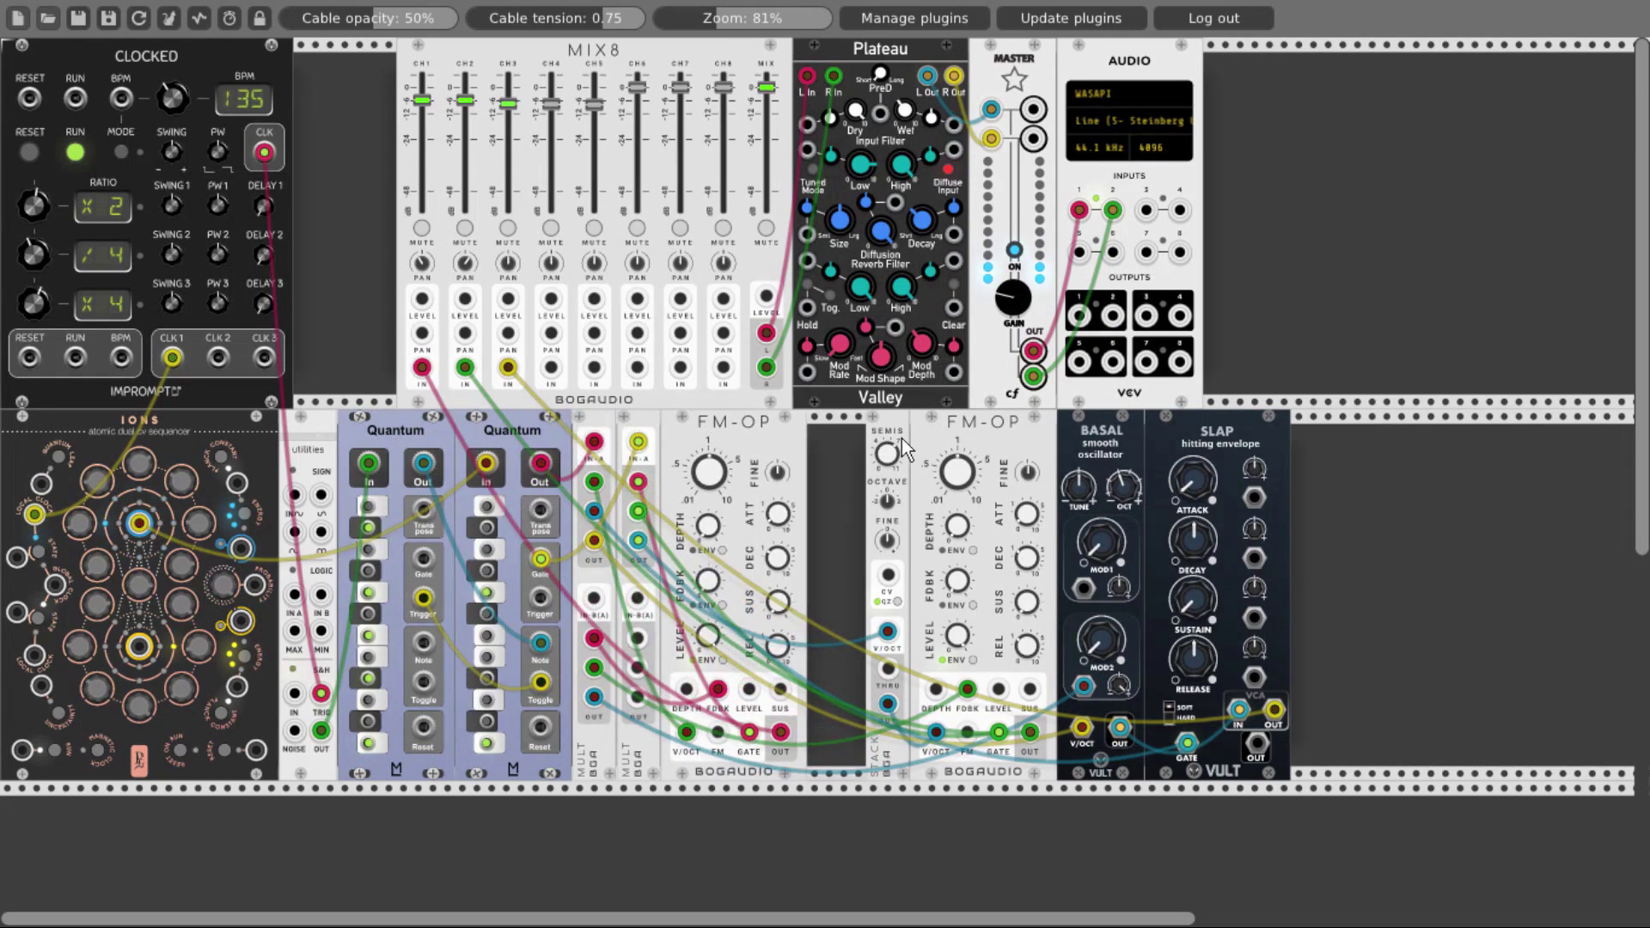
pyautogui.moveTo(901, 438); pyautogui.dragTo(855, 438)
pyautogui.moveTo(1071, 421); pyautogui.dragTo(1012, 423)
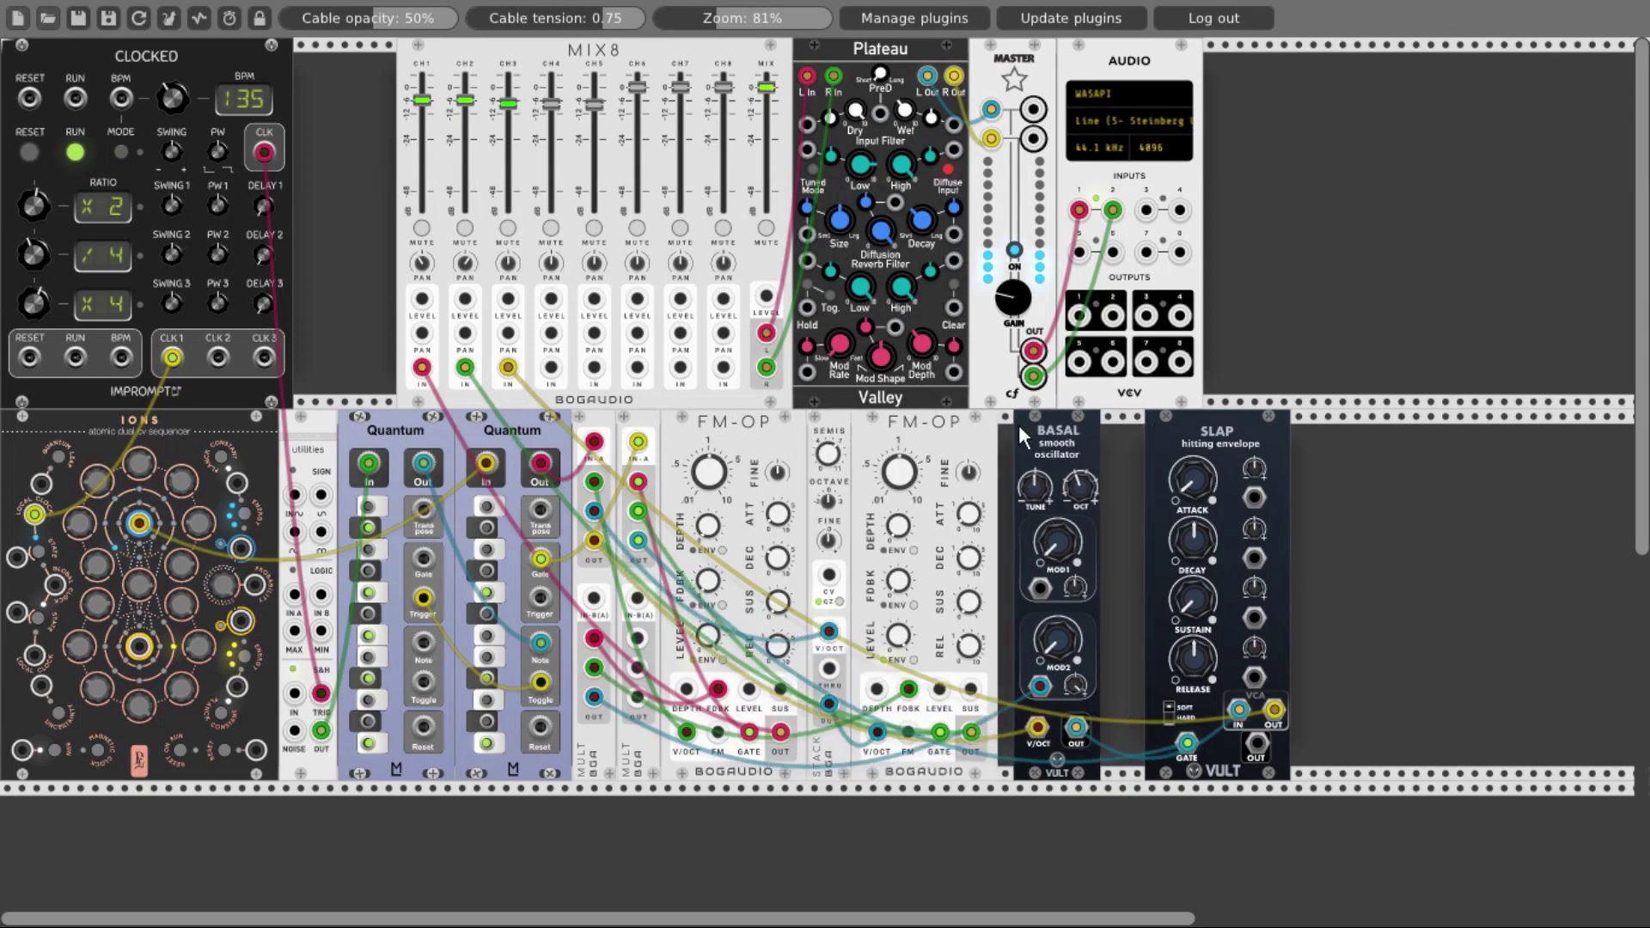
pyautogui.moveTo(1184, 428); pyautogui.dragTo(1126, 428)
# Add 21kHz's Palm Loop to the empty row below Ions and position it beneath Utilities.
pyautogui.scroll(-3, 476, 578)
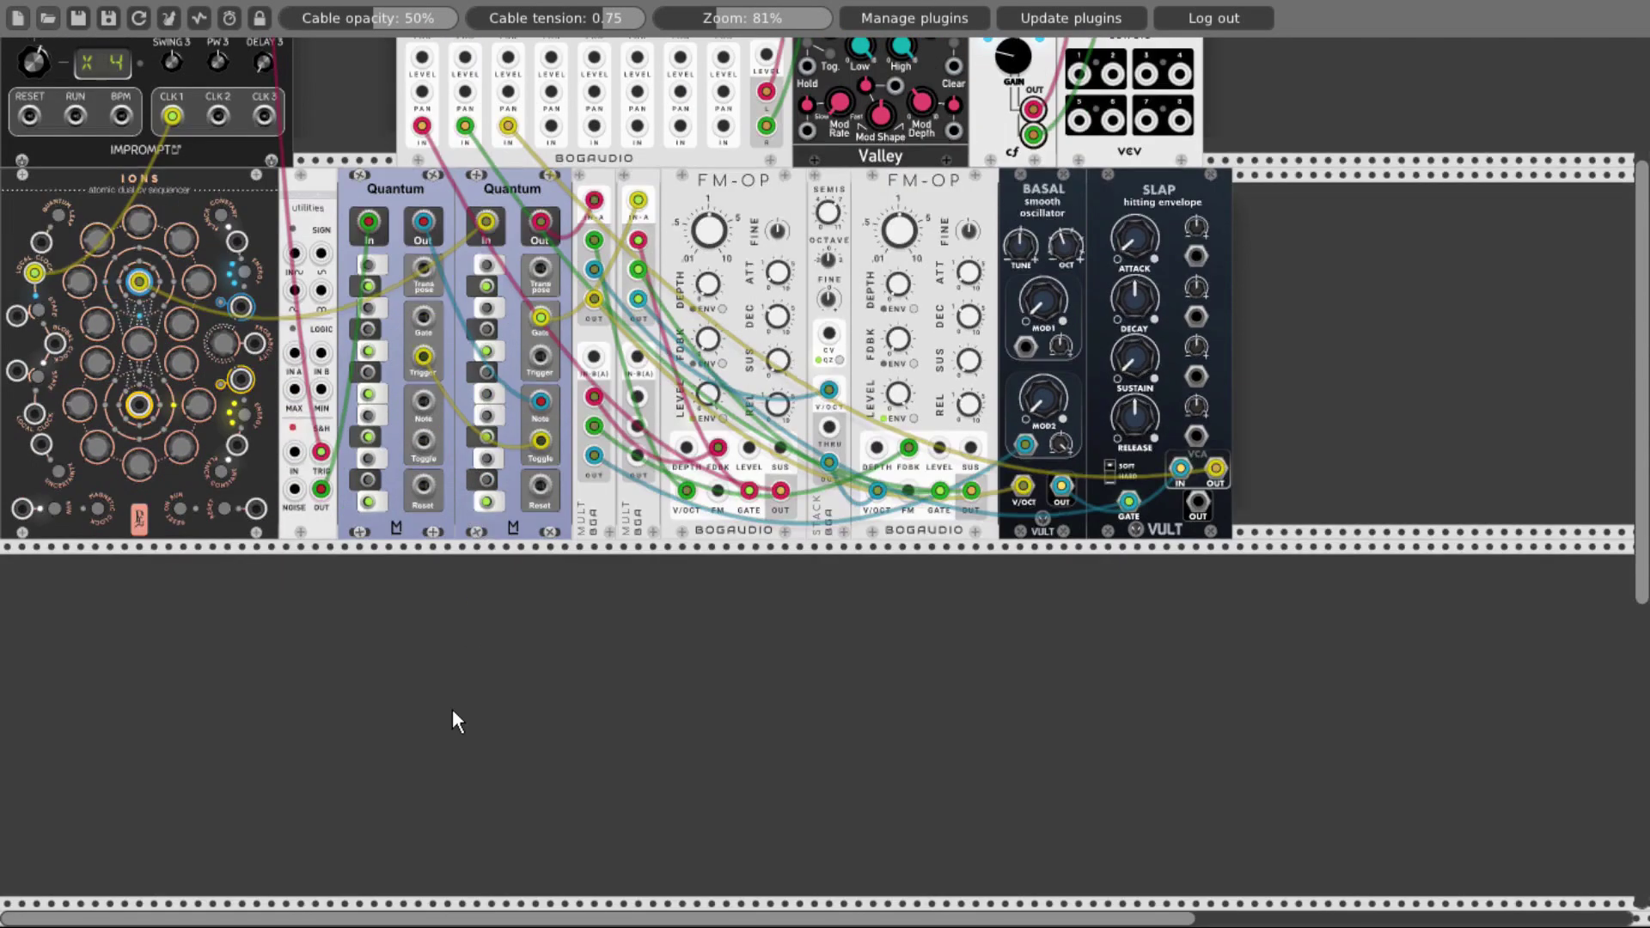
pyautogui.rightClick(452, 709)
pyautogui.scroll(-3, 730, 585)
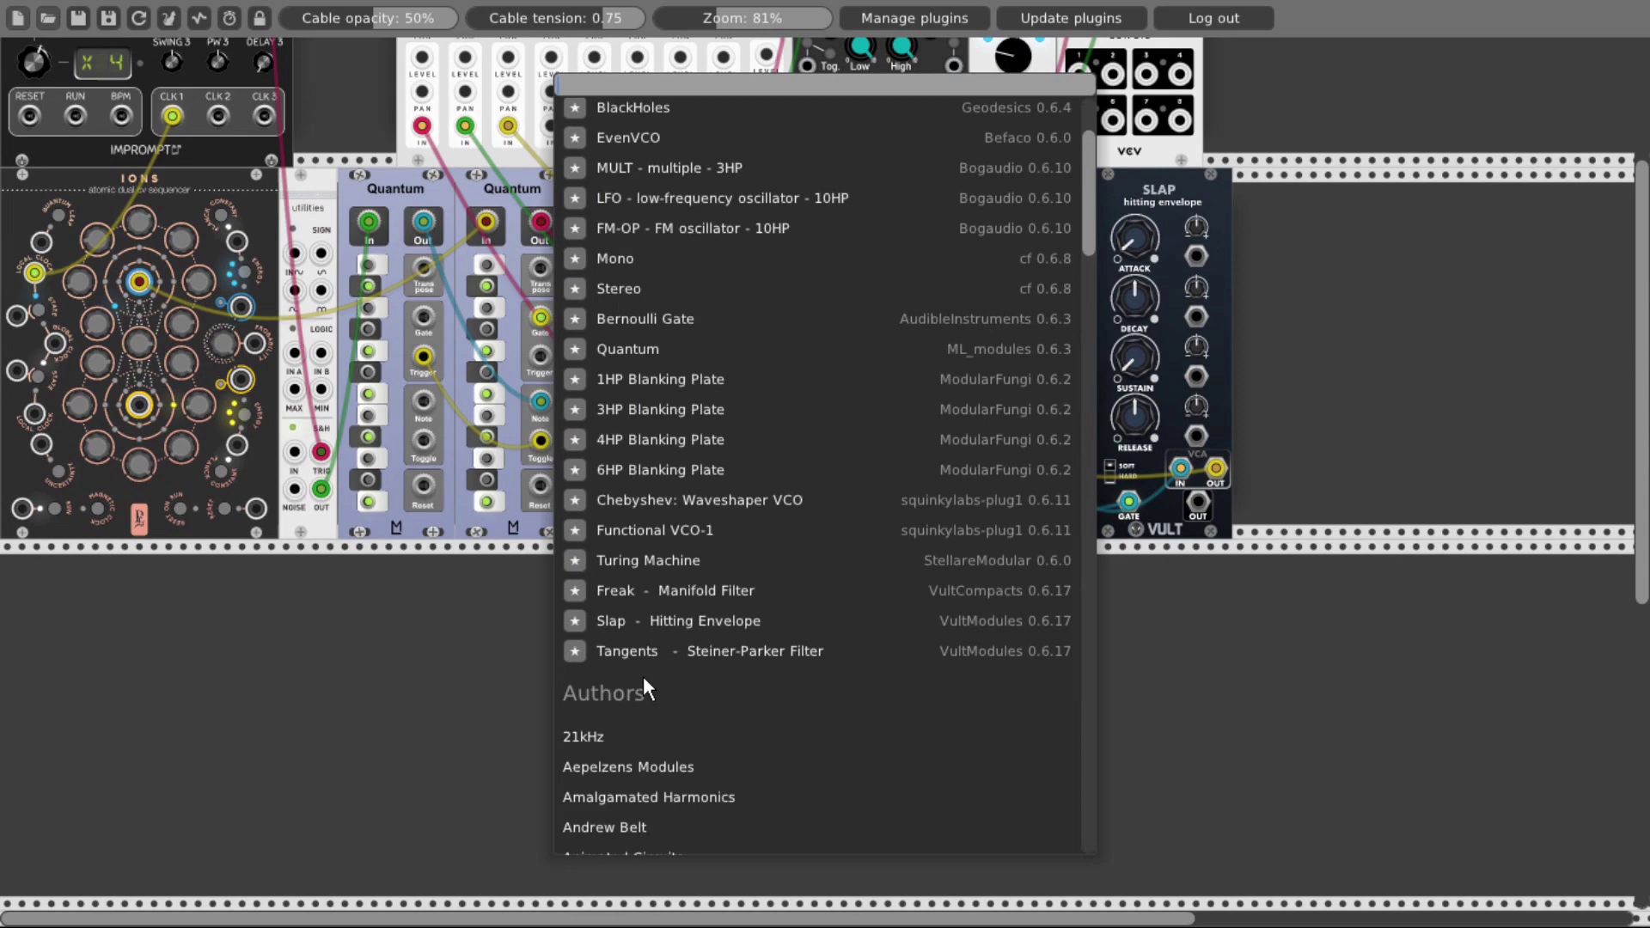
pyautogui.click(591, 739)
pyautogui.click(641, 199)
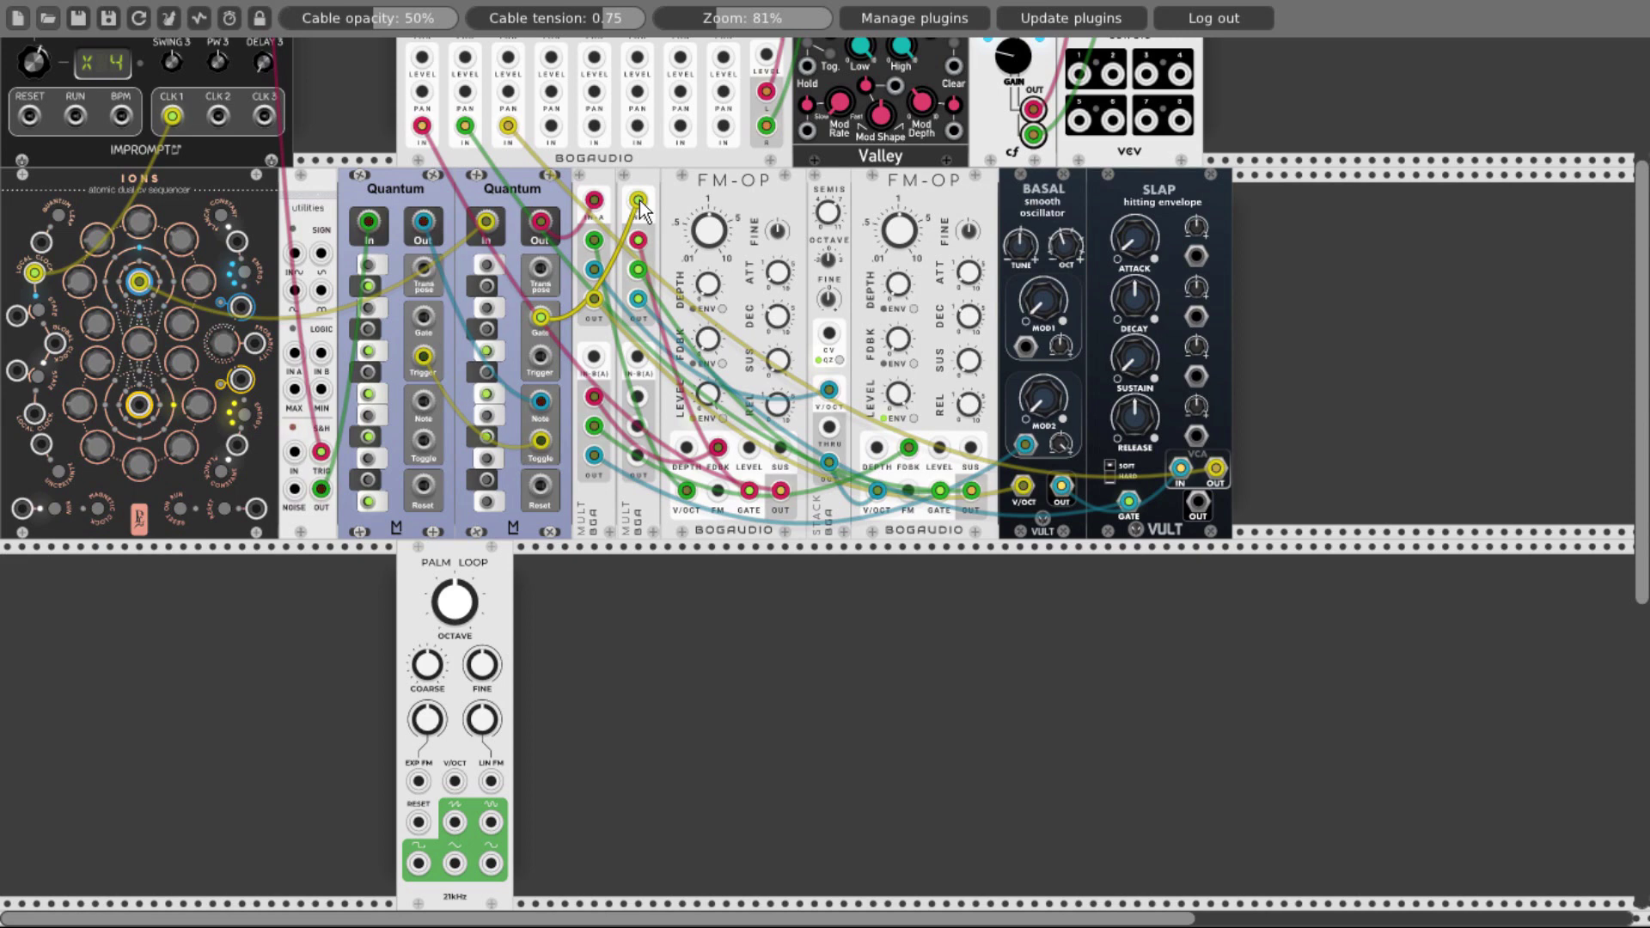
pyautogui.moveTo(472, 564); pyautogui.dragTo(311, 576)
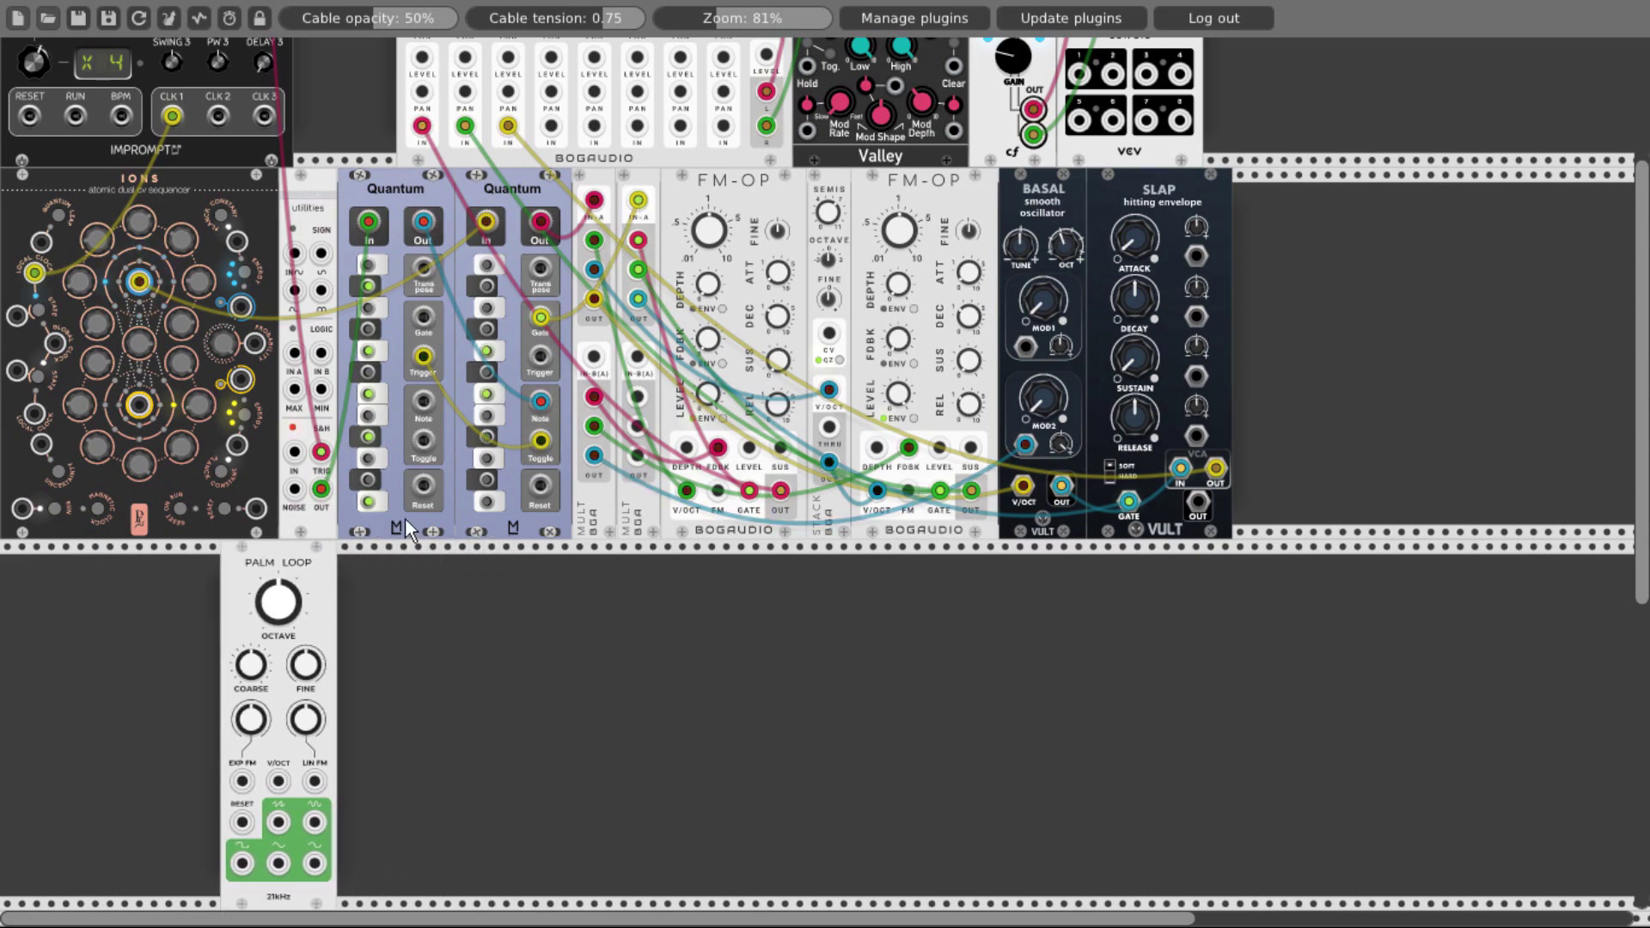
# Place a duplicate Quantum directly before Palm Loop and set its mode to Last.
pyautogui.moveTo(405, 517); pyautogui.dragTo(232, 593)
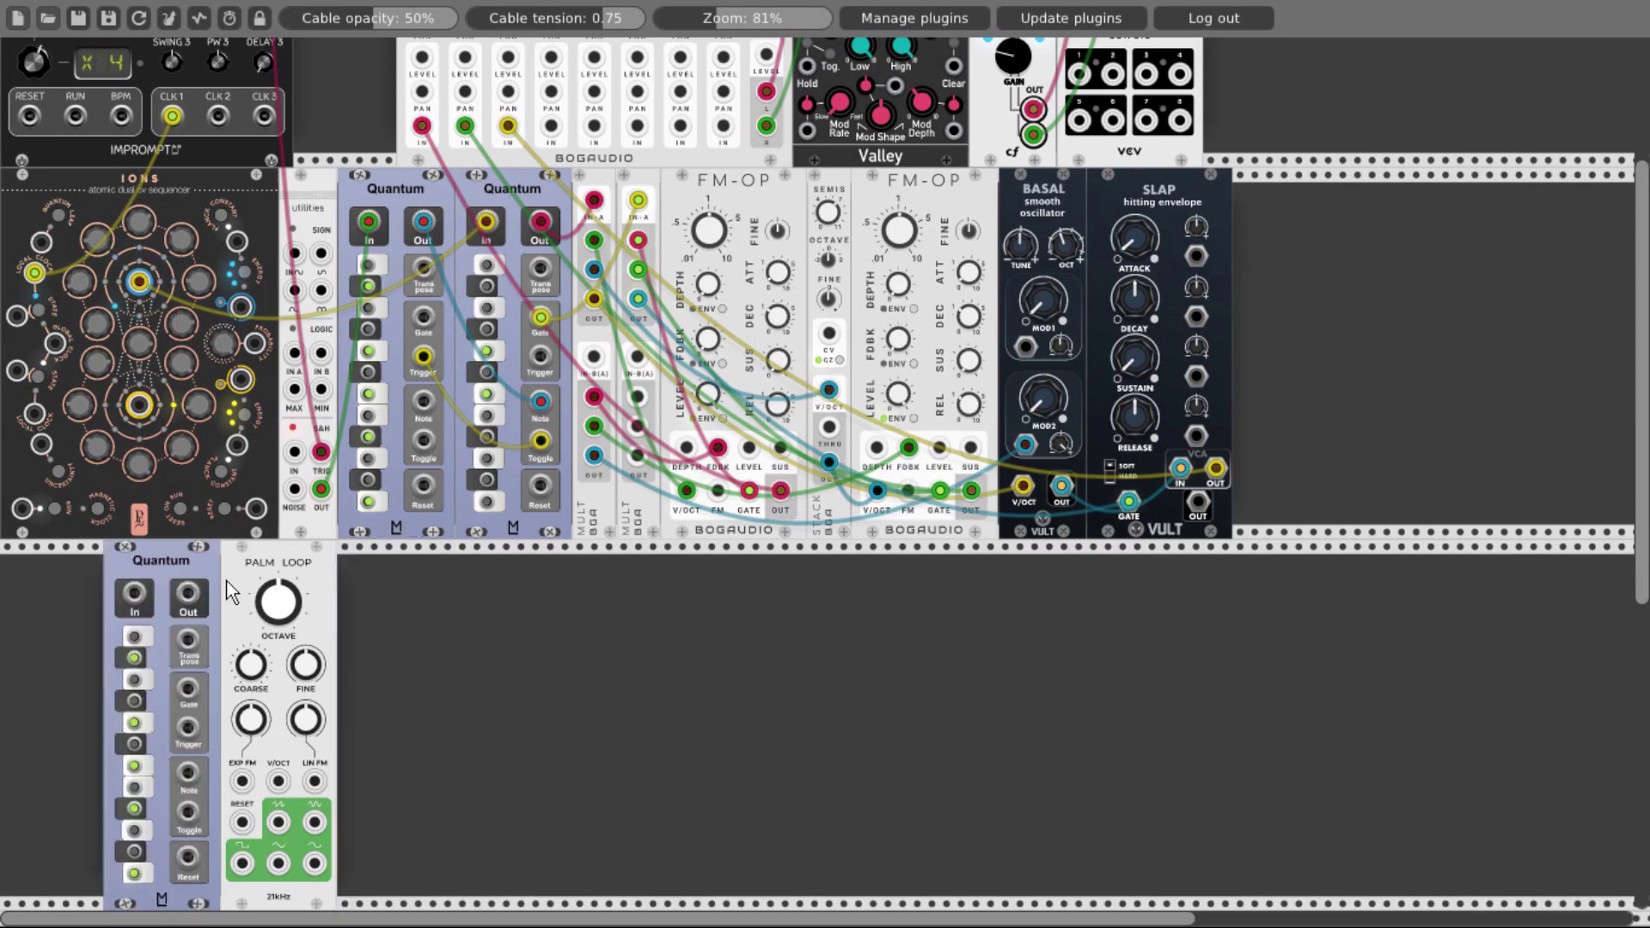
pyautogui.rightClick(148, 571)
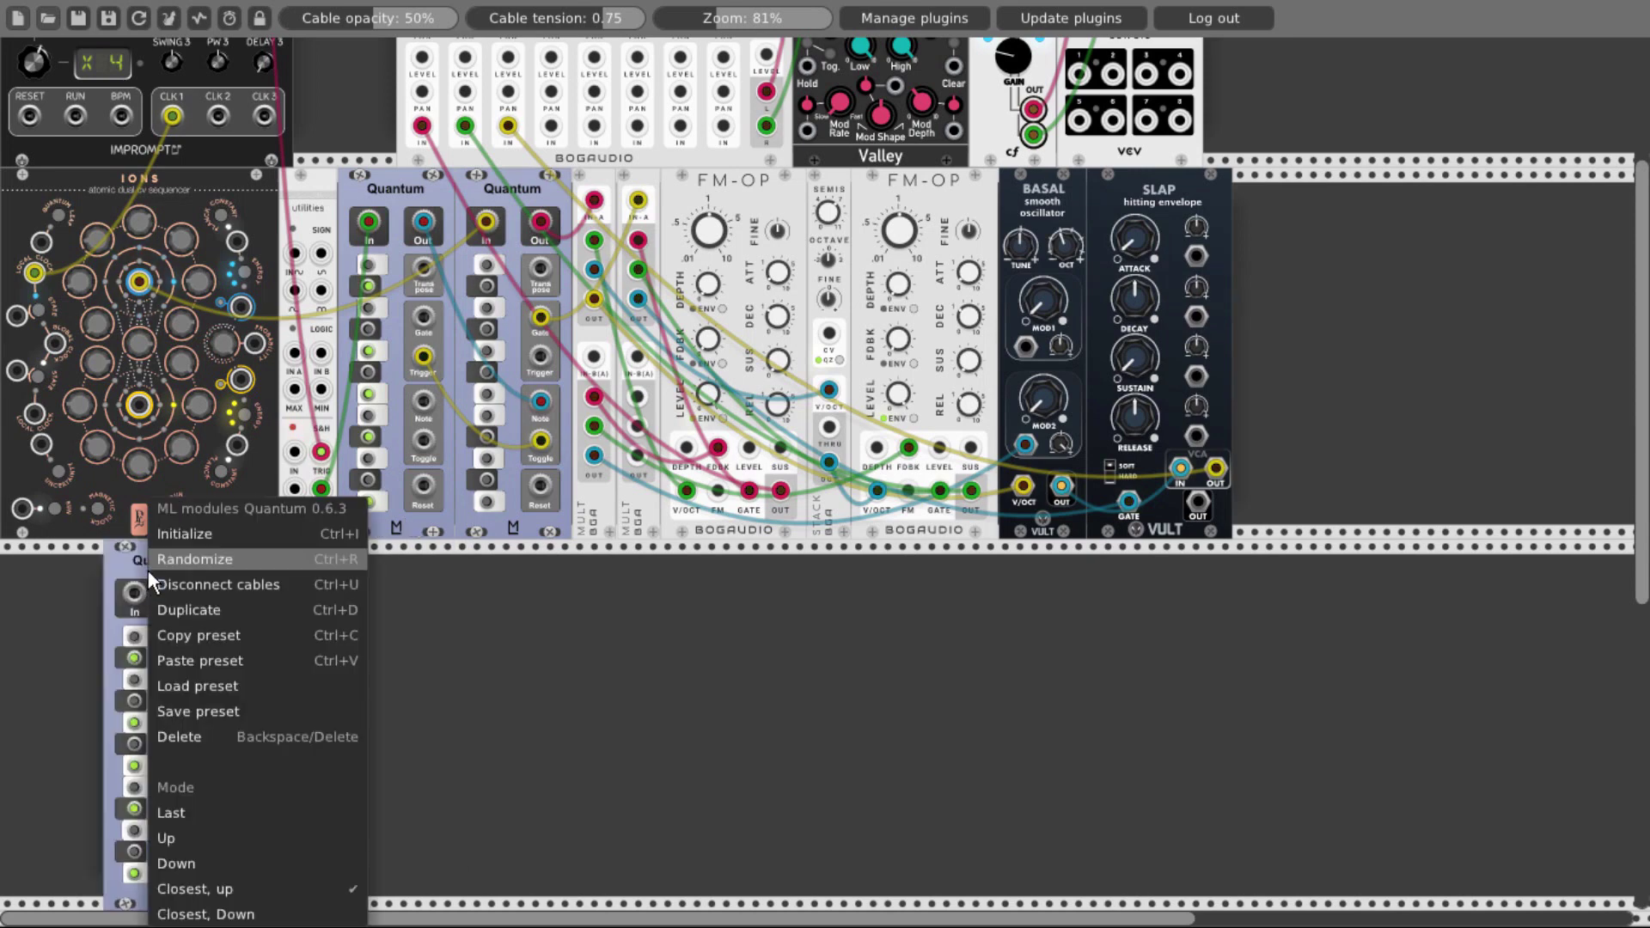
pyautogui.click(184, 811)
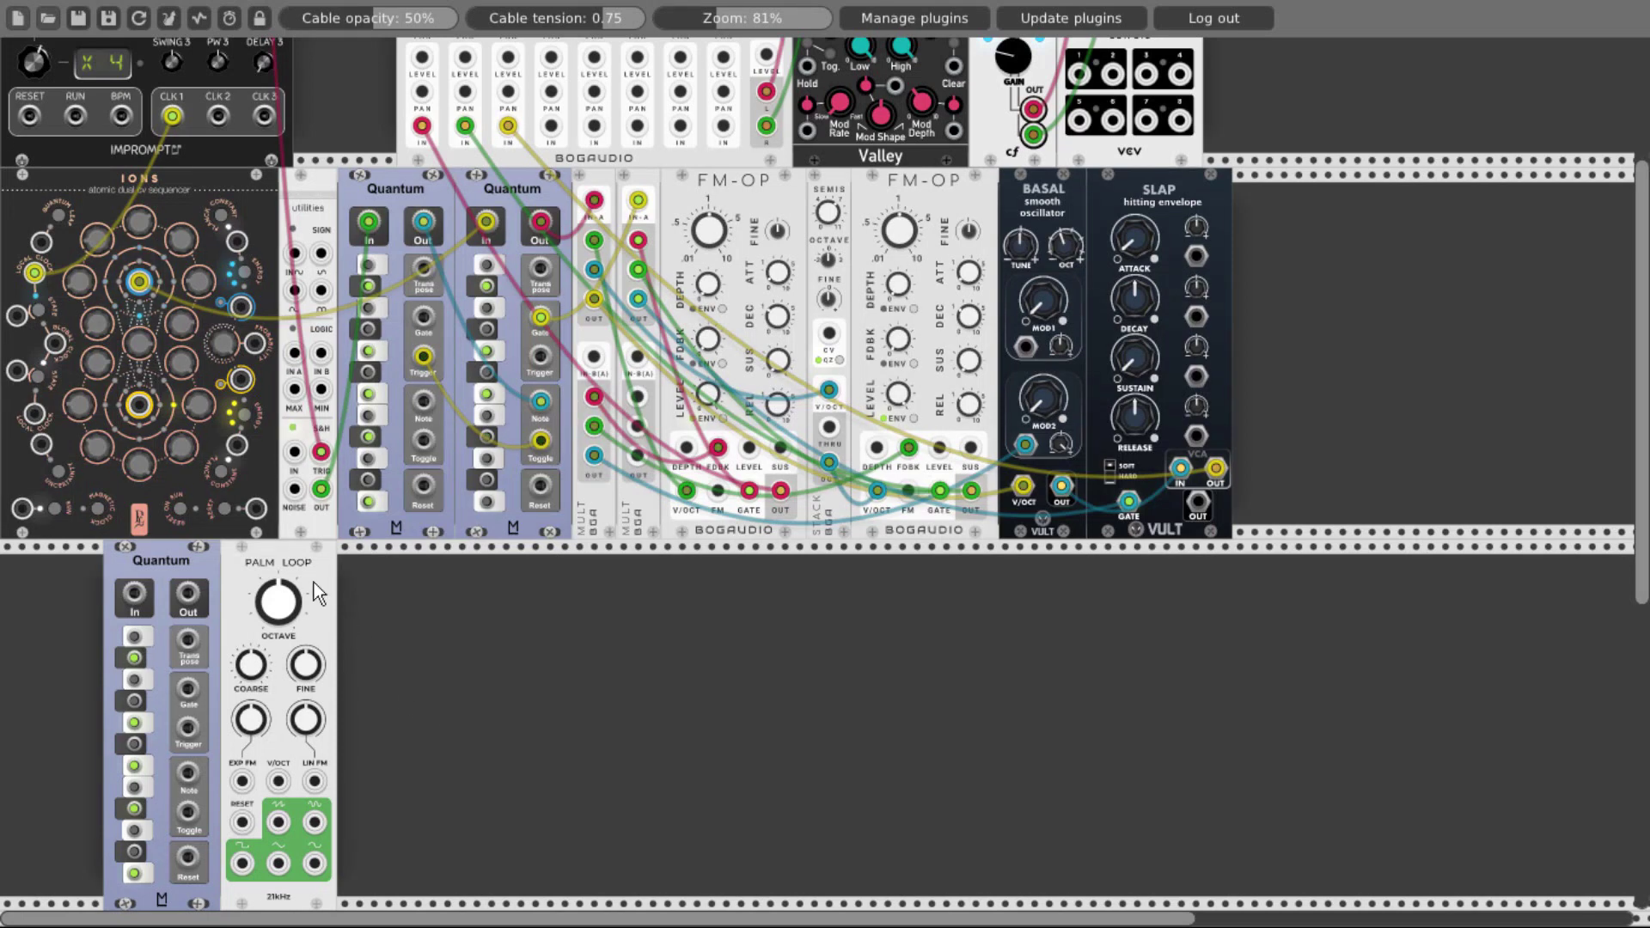
# Patch Ions' lower sequencer output to the new Quantum's In, and Clocked's CLK 2 to Ions' lower clock input.
pyautogui.moveTo(138, 404); pyautogui.dragTo(121, 560)
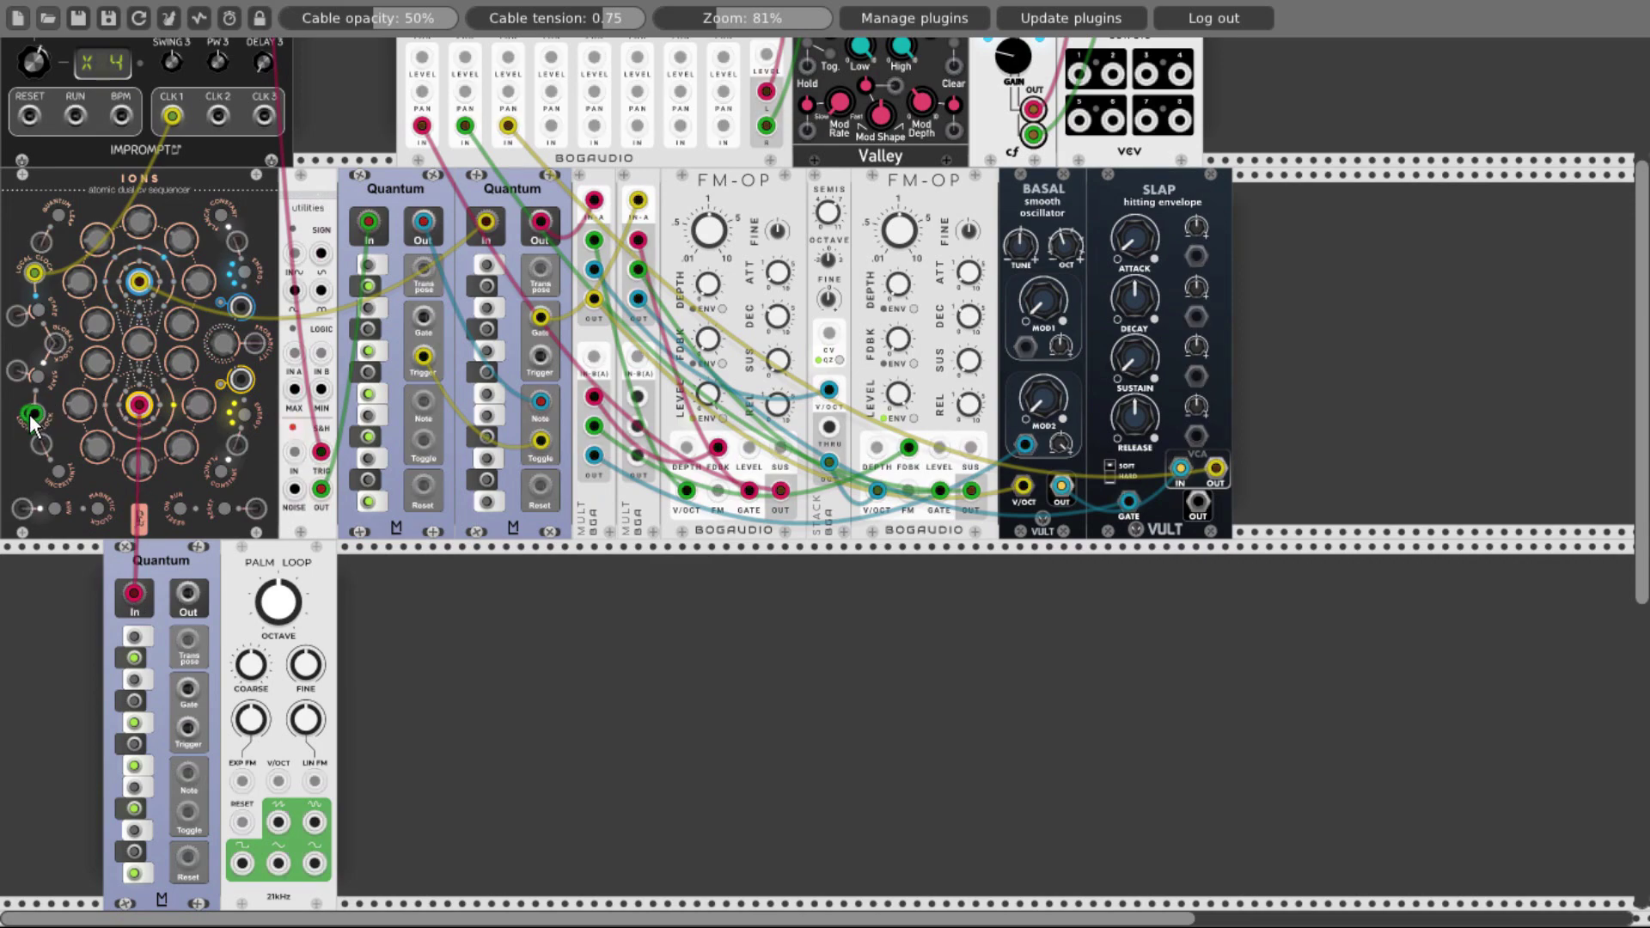
pyautogui.scroll(3, 29, 417)
pyautogui.moveTo(34, 535); pyautogui.dragTo(217, 240)
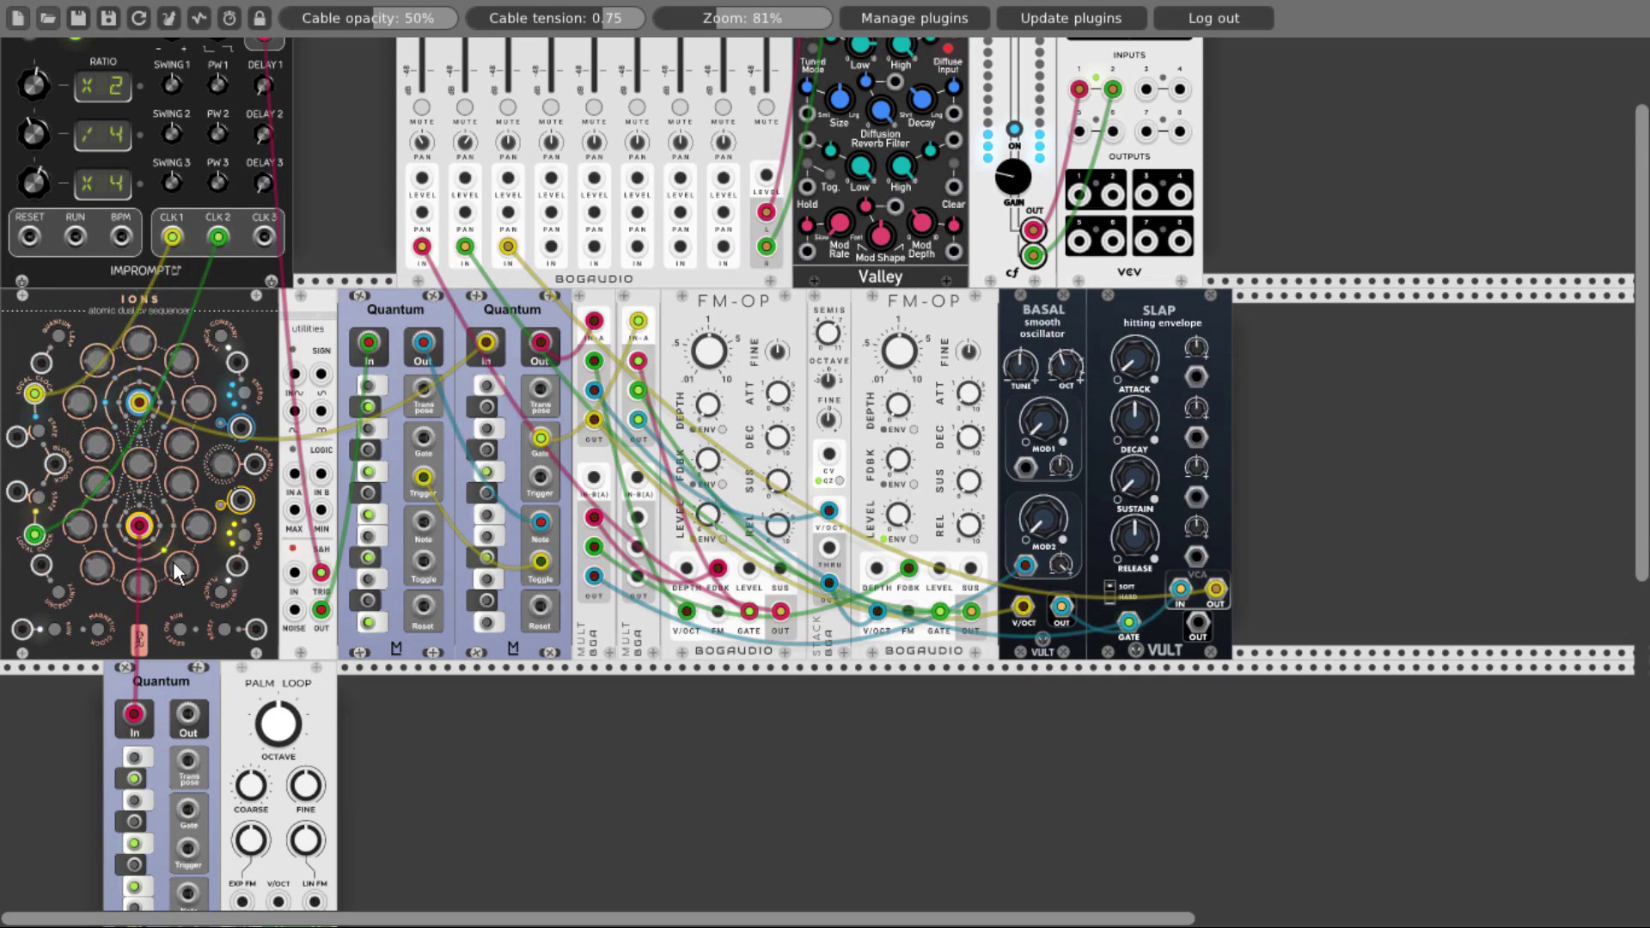
# Patch the new Quantum's Out to Palm Loop's V/OCT input.
pyautogui.scroll(-3, 365, 698)
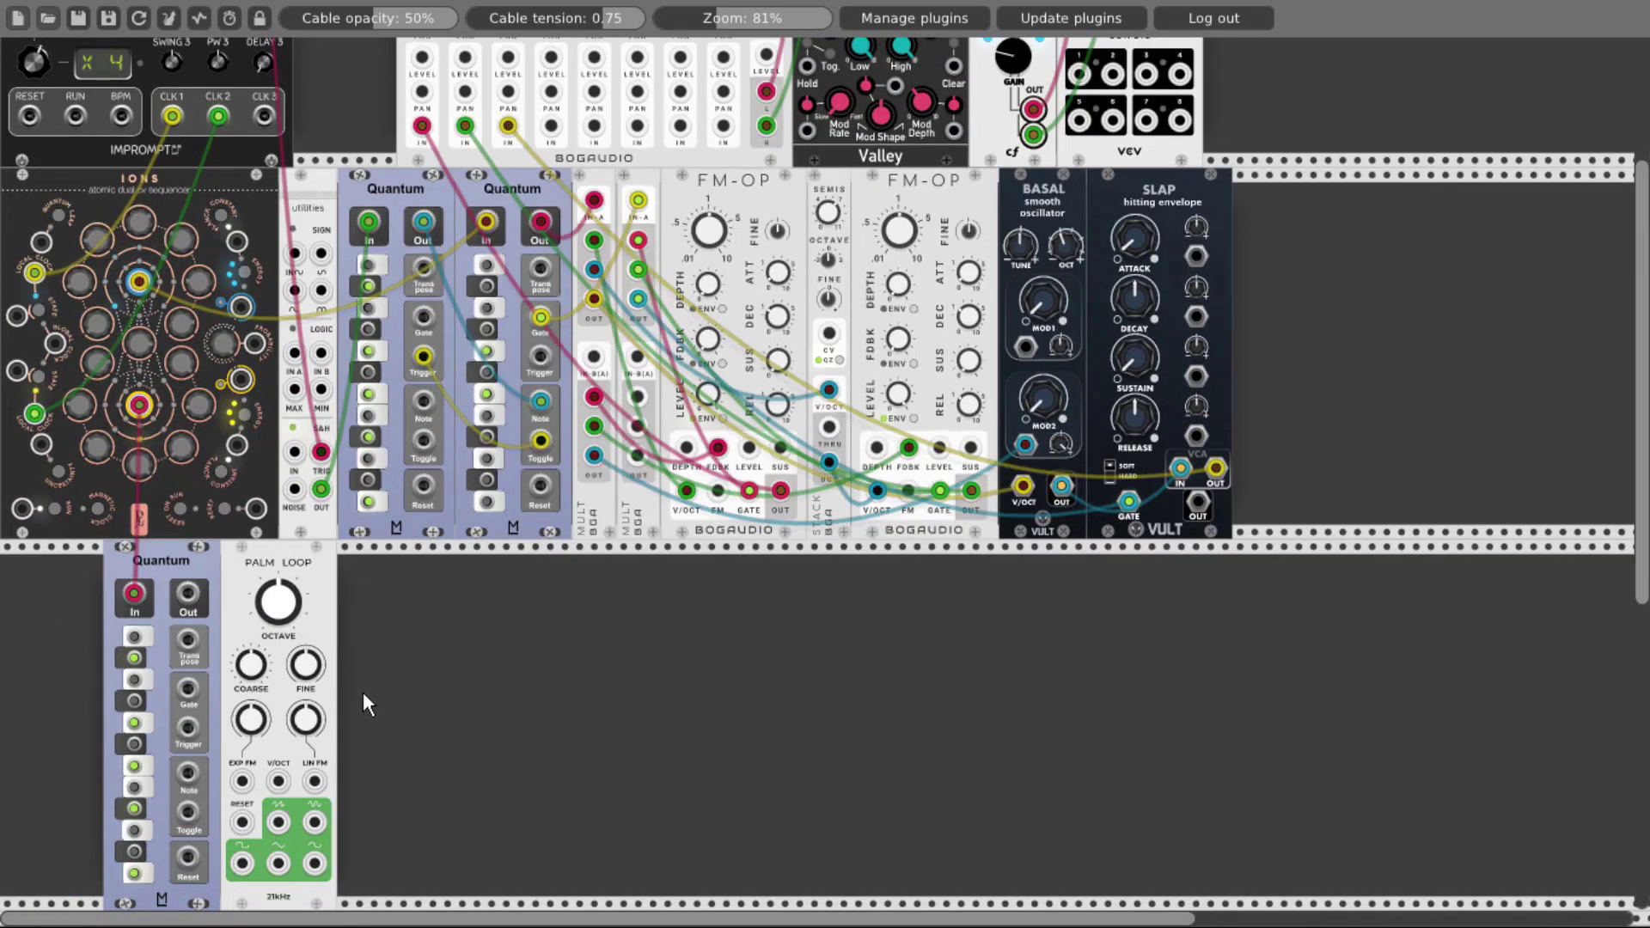
pyautogui.scroll(-2, 374, 671)
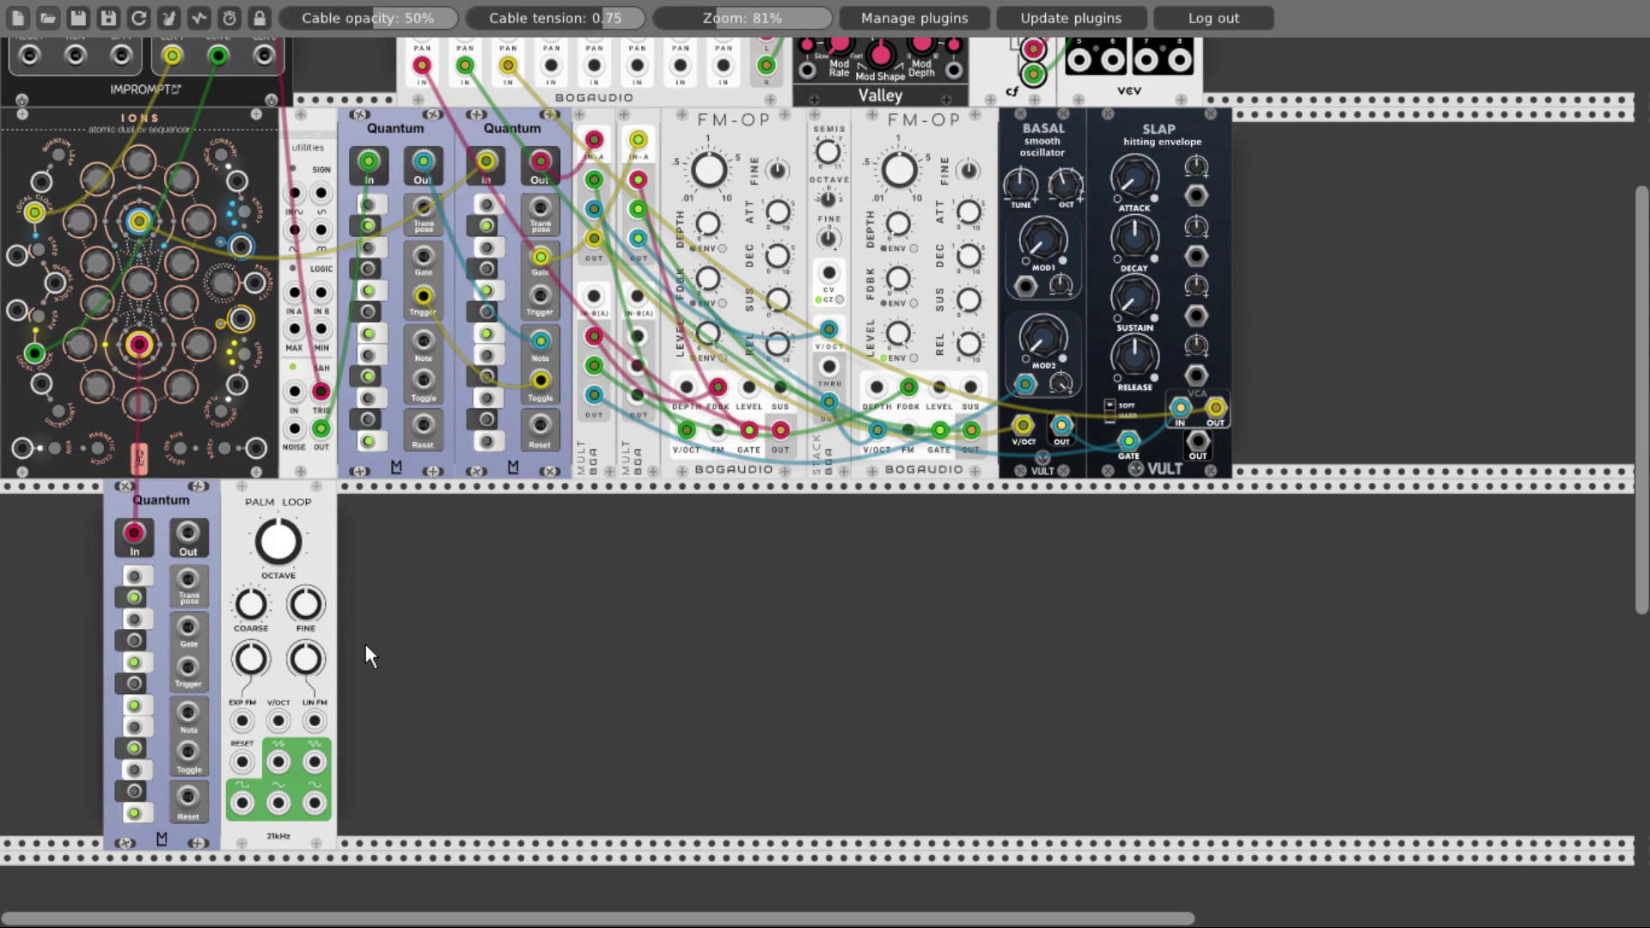
pyautogui.moveTo(188, 533); pyautogui.dragTo(277, 721)
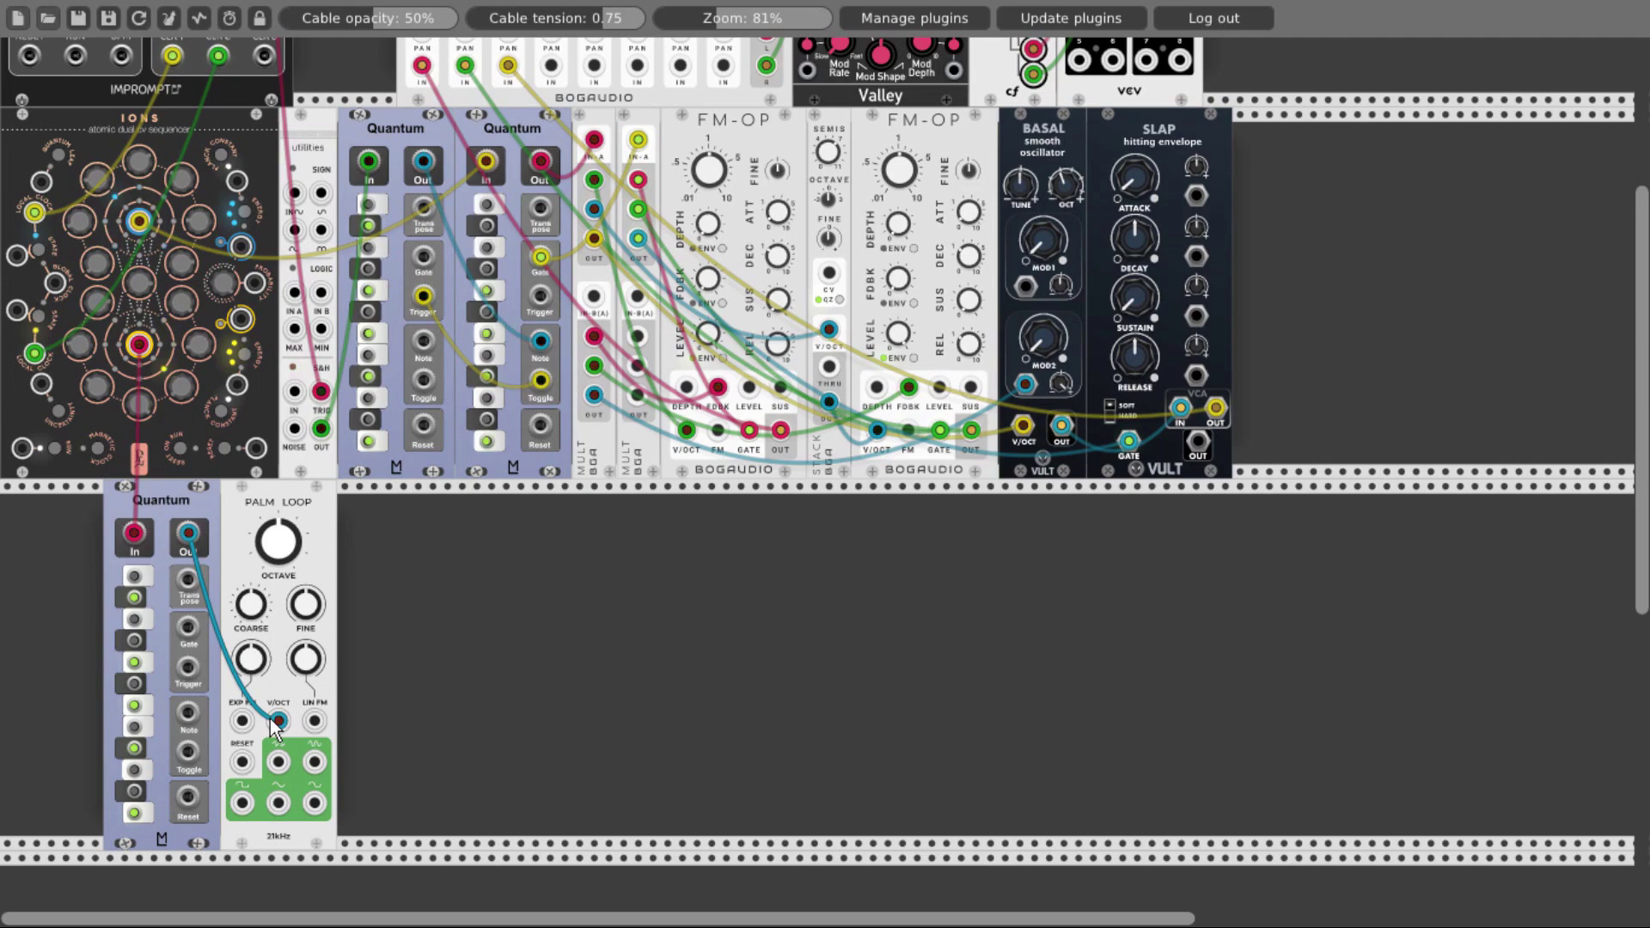
pyautogui.moveTo(275, 726); pyautogui.dragTo(277, 723)
# Add the VultModulesFree Tangents filter directly after Palm Loop and patch Palm Loop's upper-middle waveform output to its LP input.
pyautogui.rightClick(424, 678)
pyautogui.write('tange')
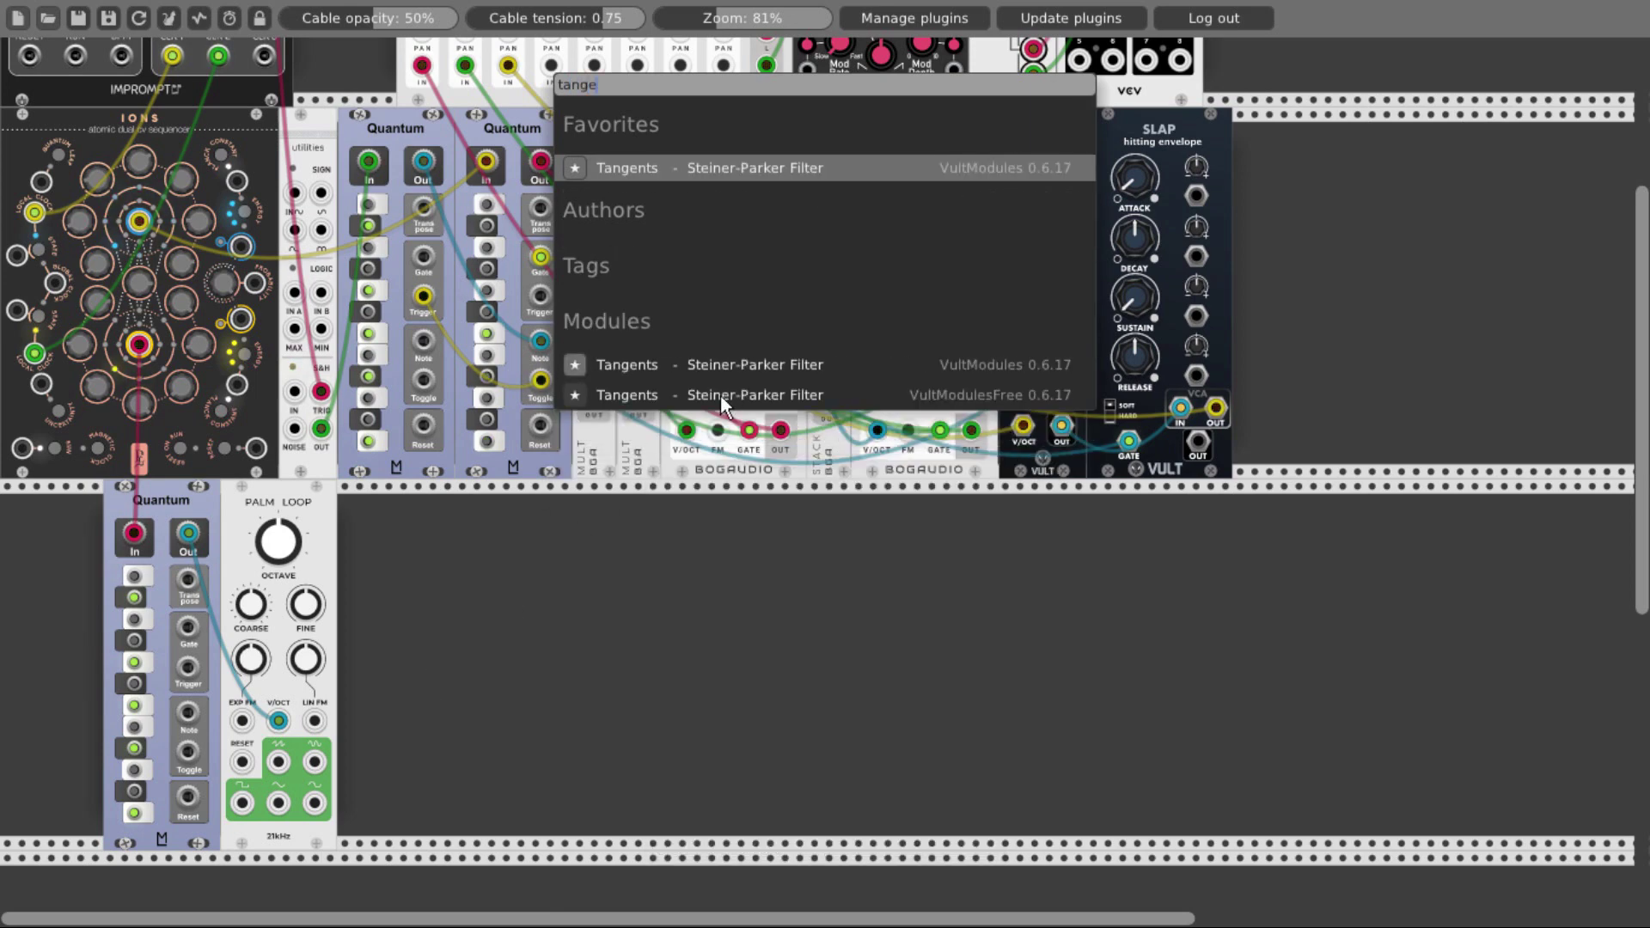
pyautogui.click(721, 394)
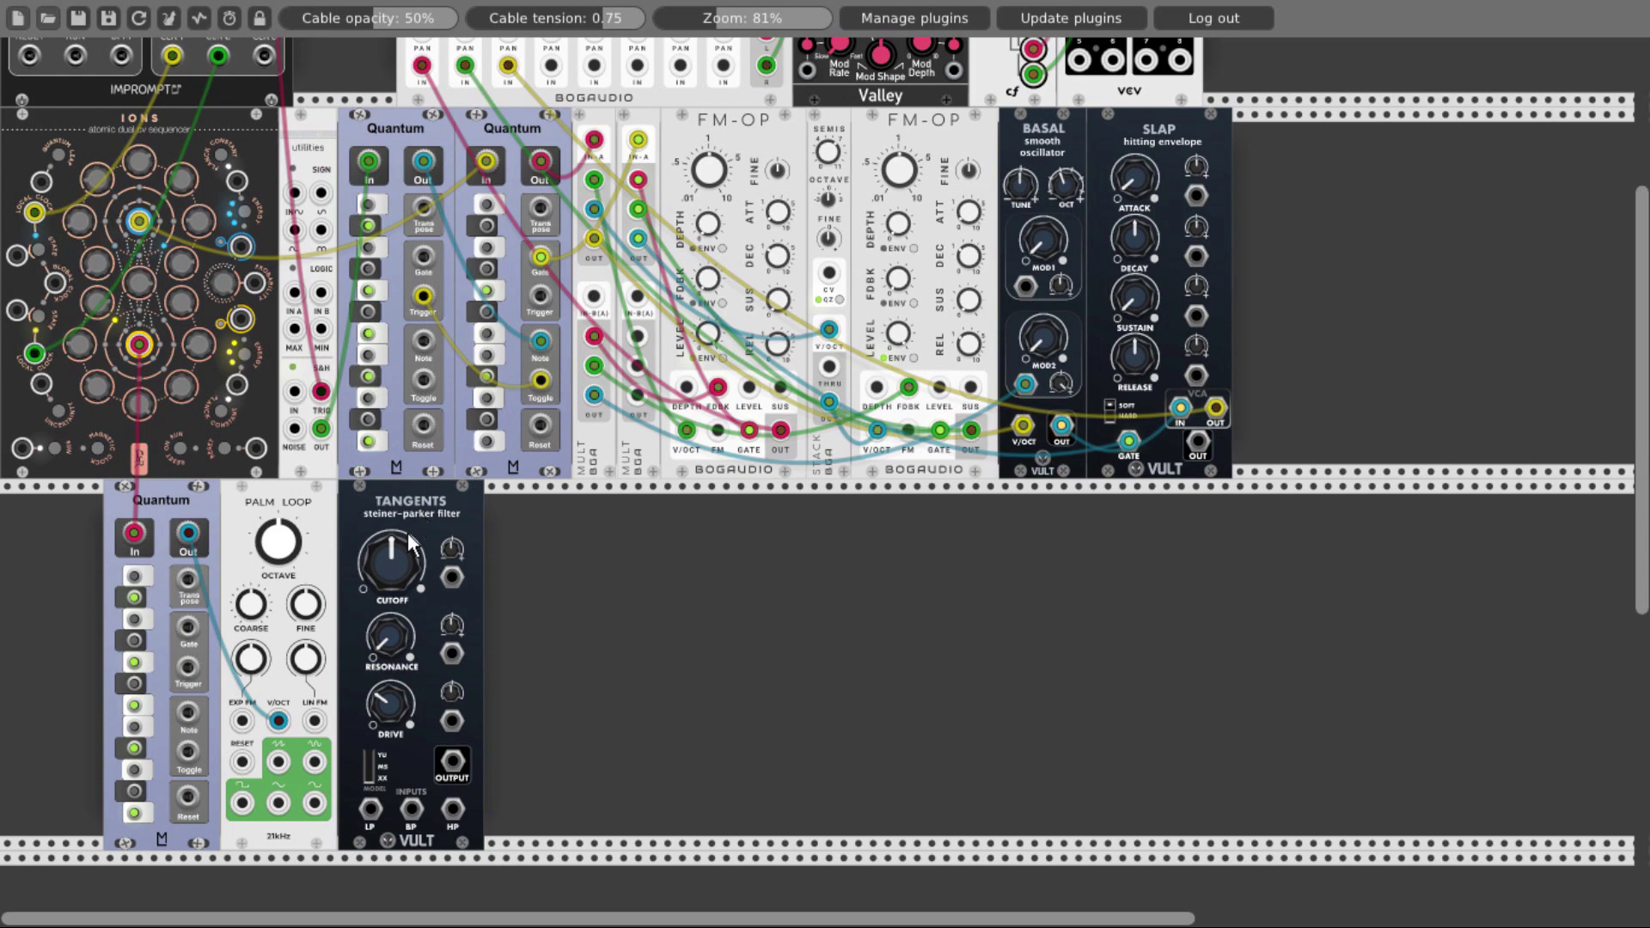
pyautogui.moveTo(278, 762); pyautogui.dragTo(370, 809)
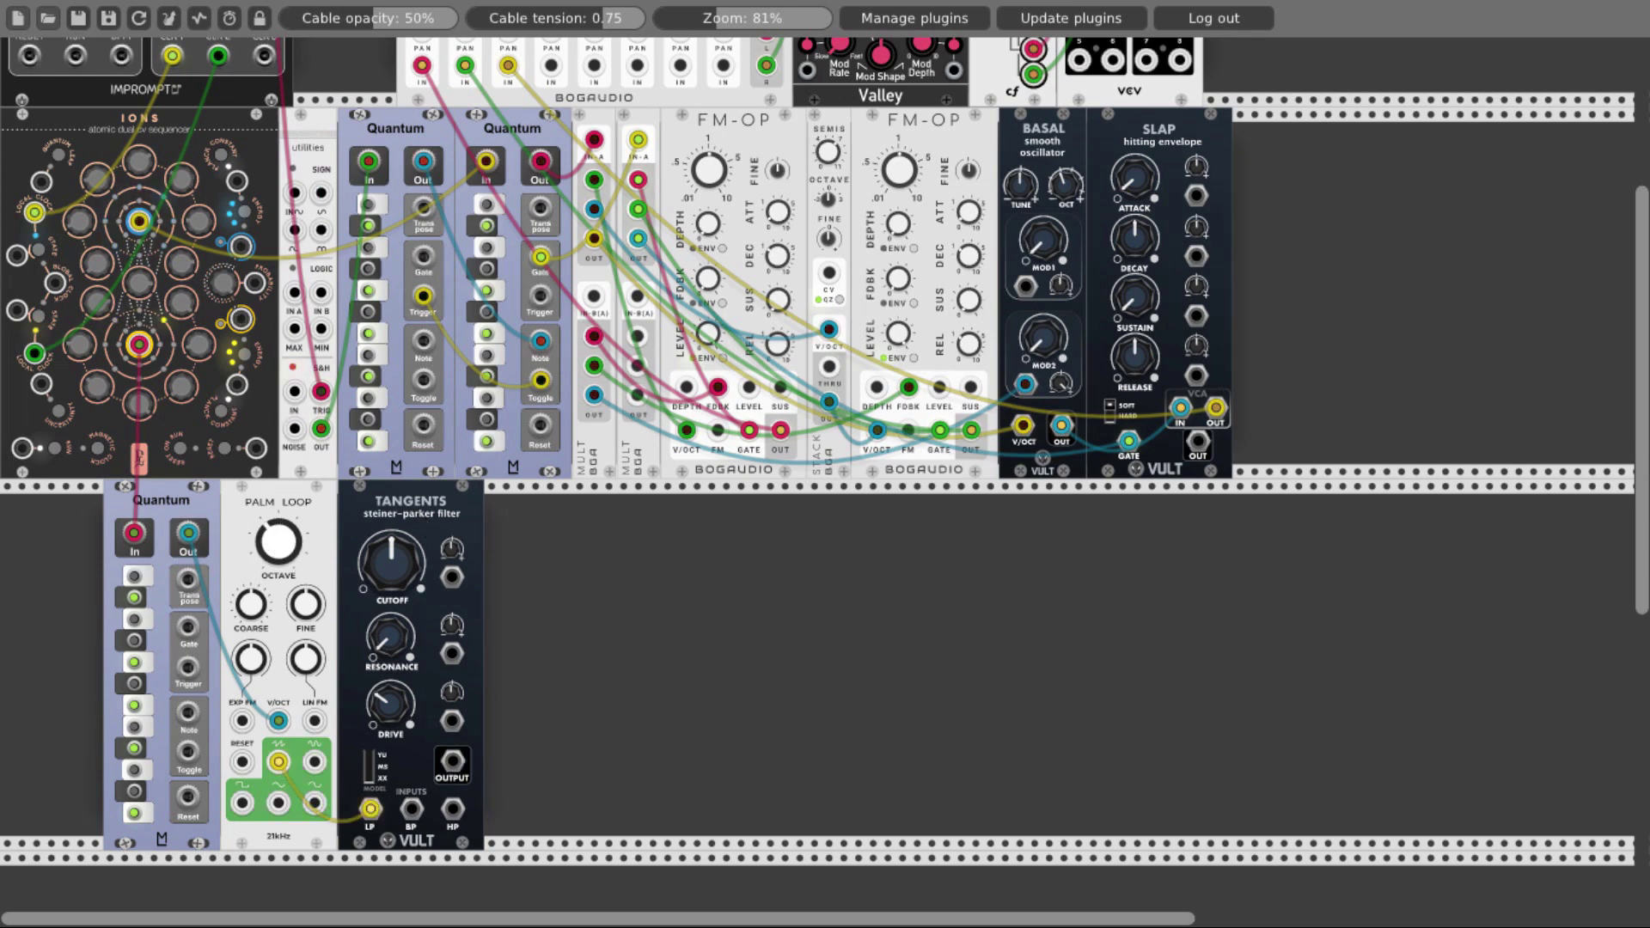
# Lower the Tangents cutoff and patch its OUTPUT to the MIX8 channel 4 input.
pyautogui.moveTo(406, 583); pyautogui.dragTo(404, 649)
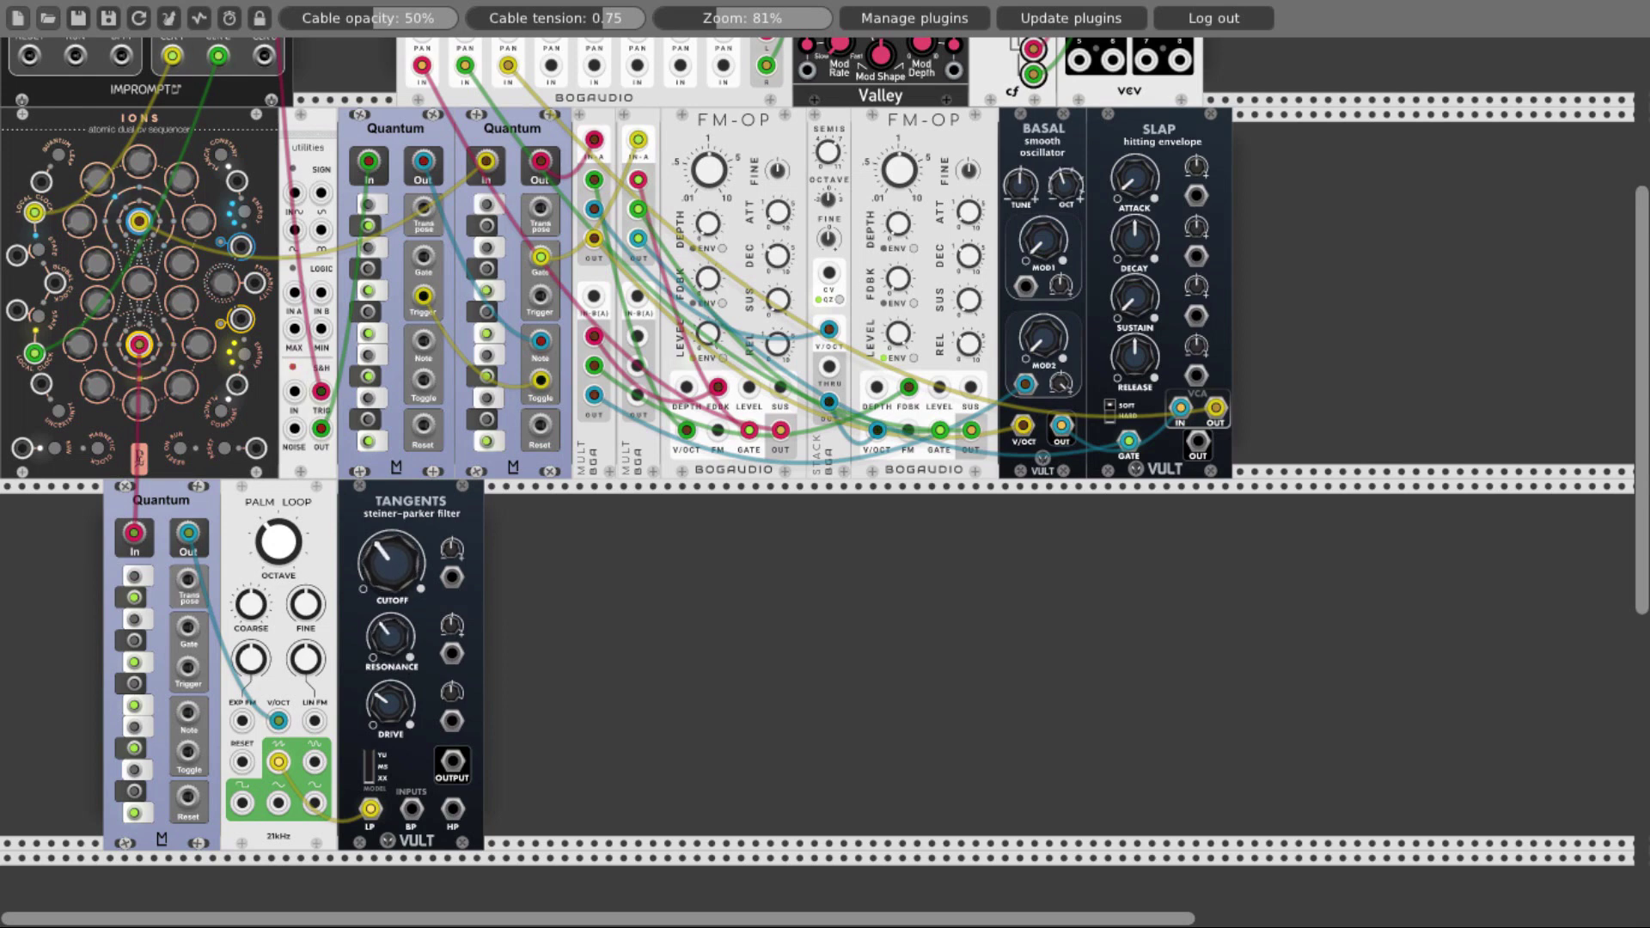
pyautogui.moveTo(449, 765); pyautogui.dragTo(529, 373)
pyautogui.scroll(5, 446, 765)
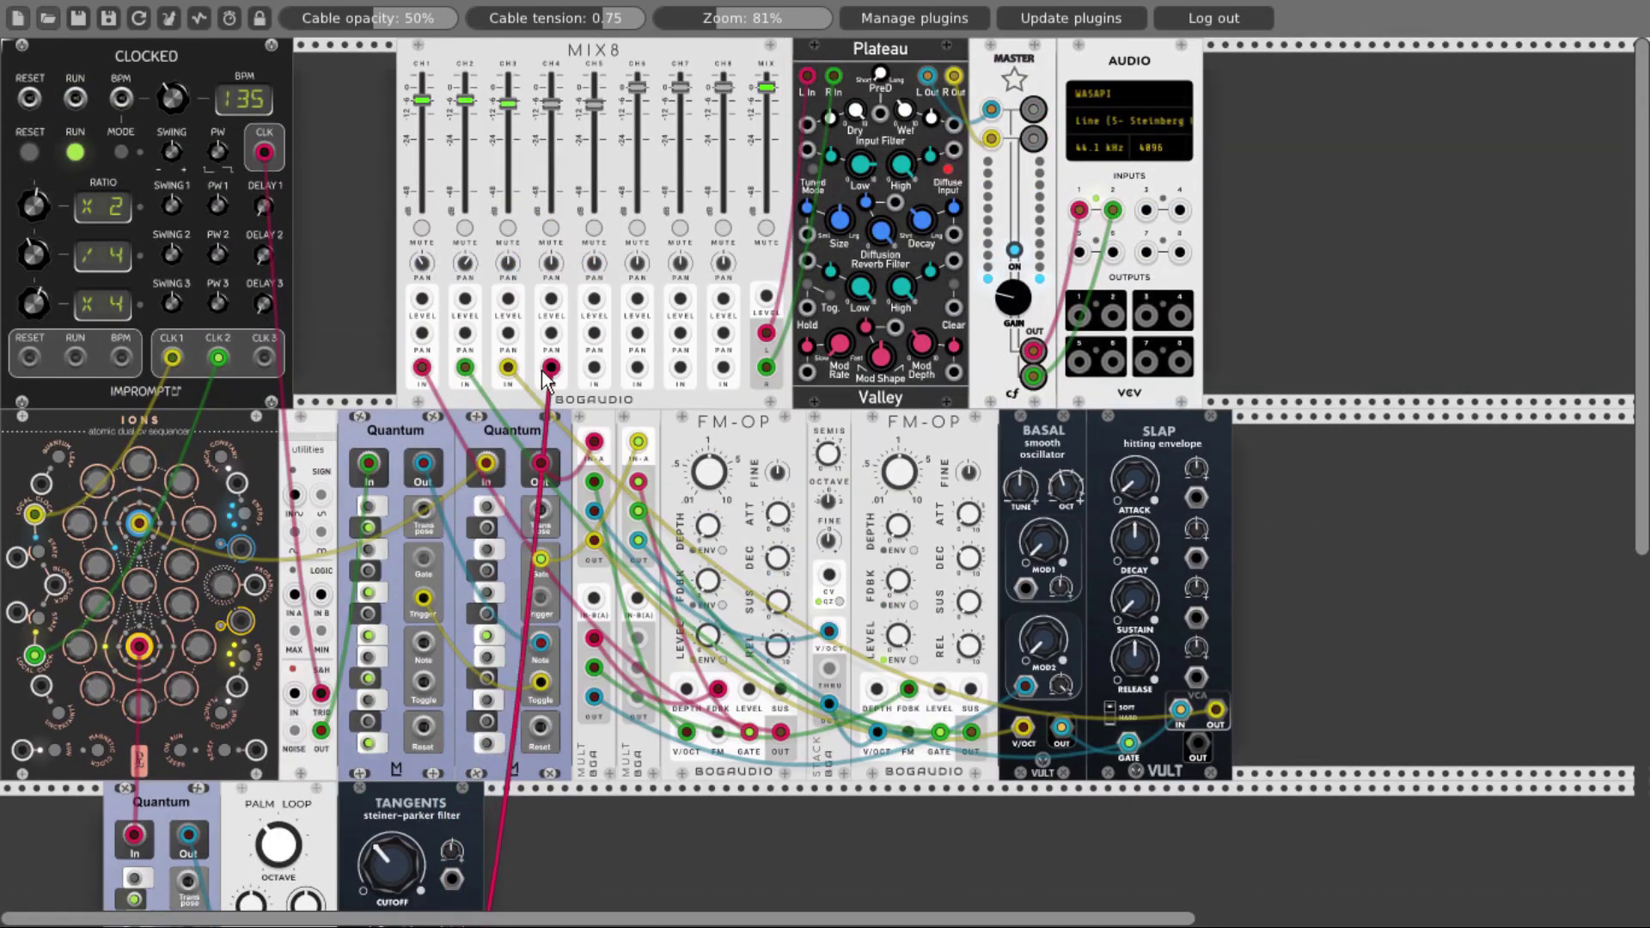
pyautogui.scroll(-5, 544, 425)
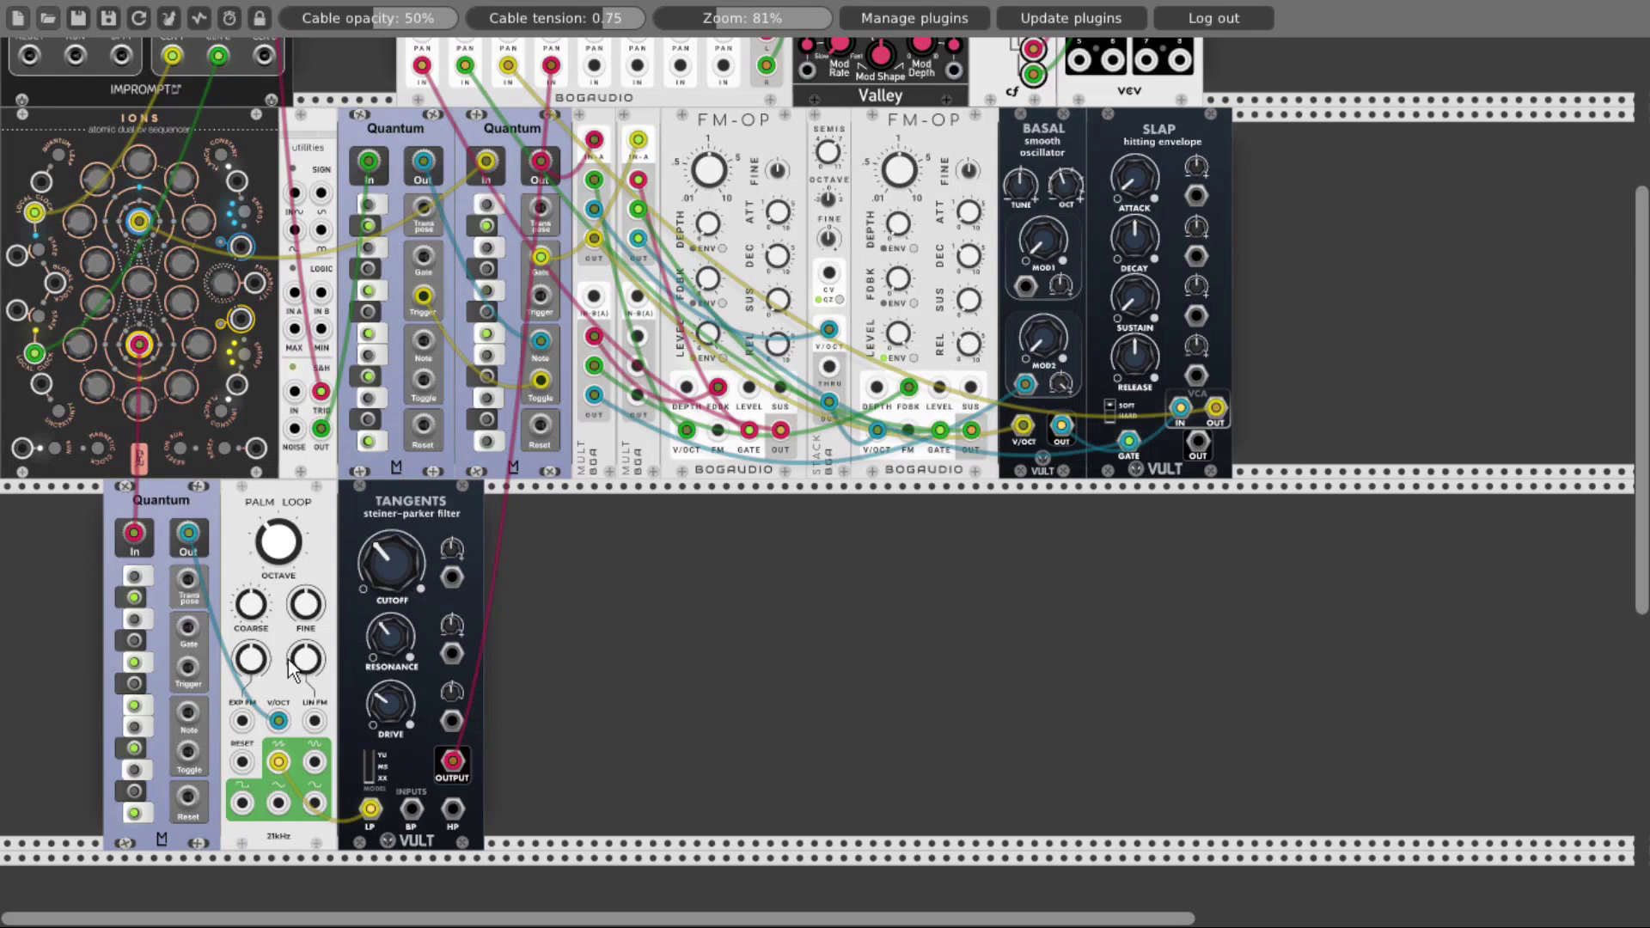
# Patch Palm Loop's lower-right waveform output to the MIX8 channel 5 input.
pyautogui.moveTo(278, 803); pyautogui.dragTo(594, 369)
pyautogui.scroll(5, 319, 798)
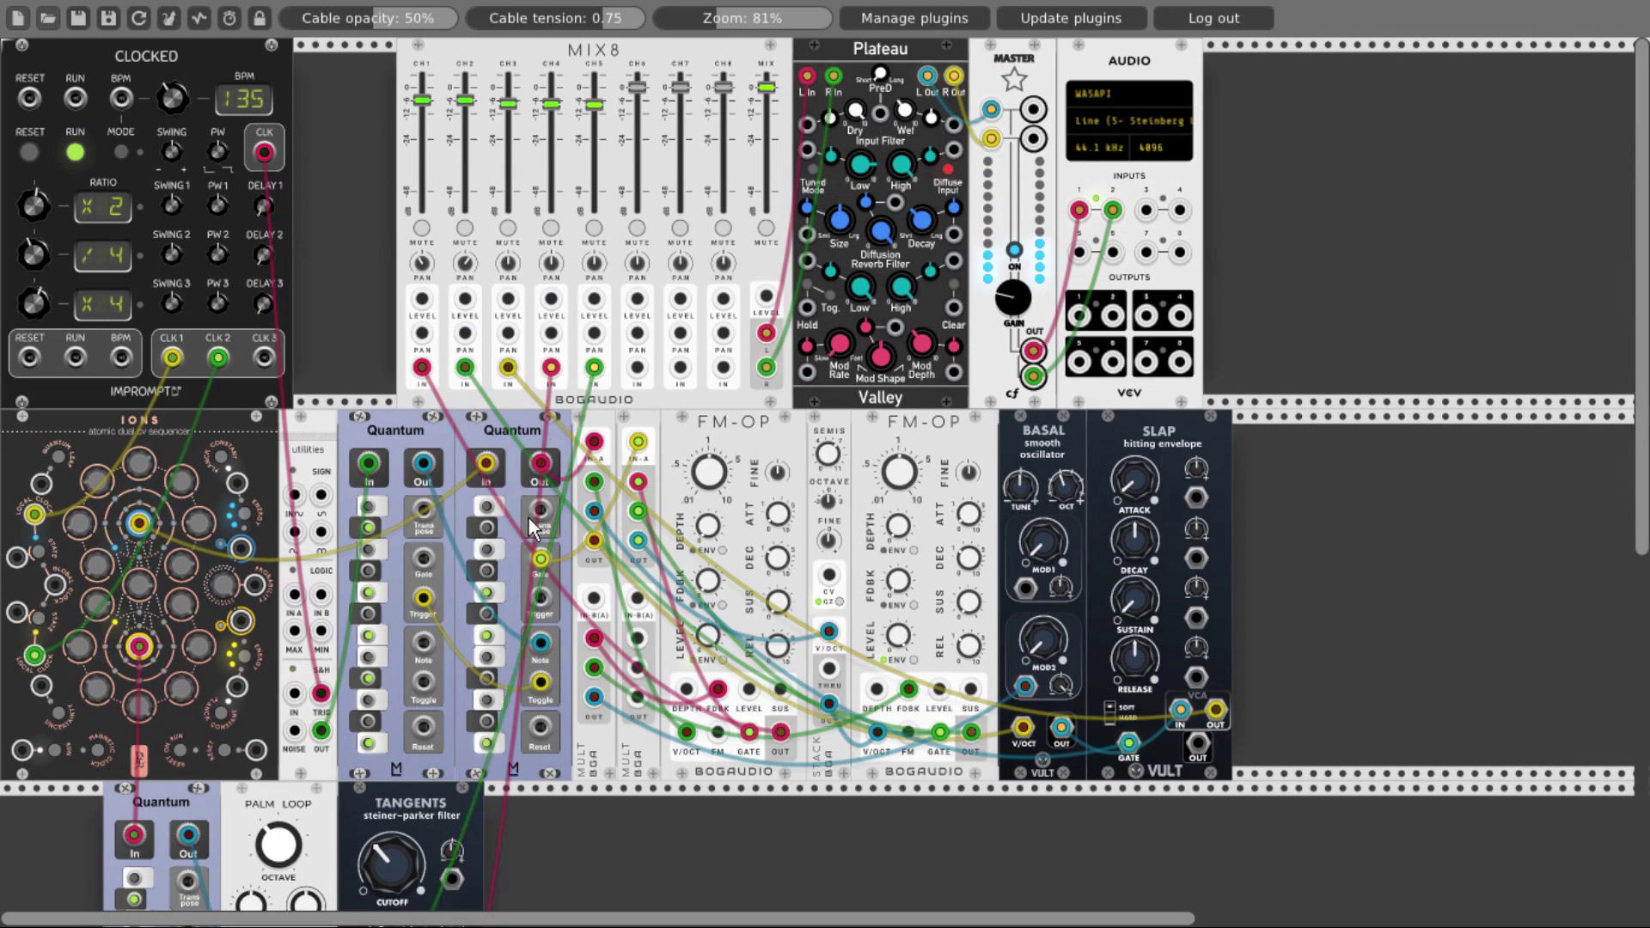
pyautogui.scroll(-5, 530, 518)
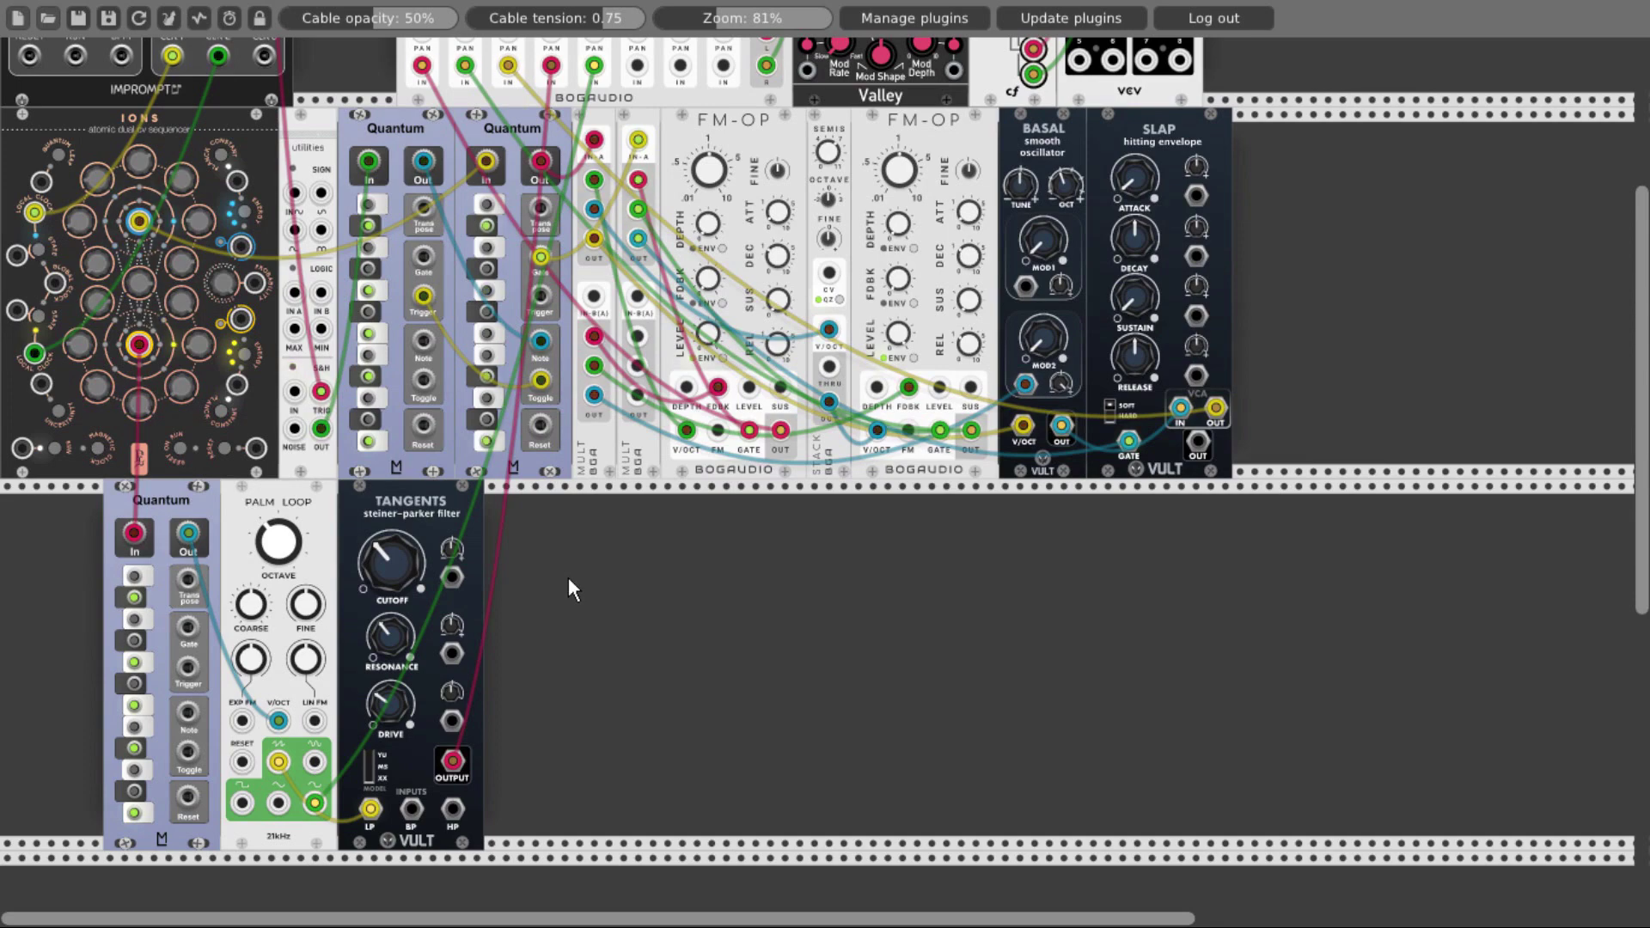
# Mute MIX8 channels 1, 2 and 3 to listen to the Palm Loop voice alone.
pyautogui.scroll(5, 569, 581)
pyautogui.click(421, 227)
pyautogui.click(465, 228)
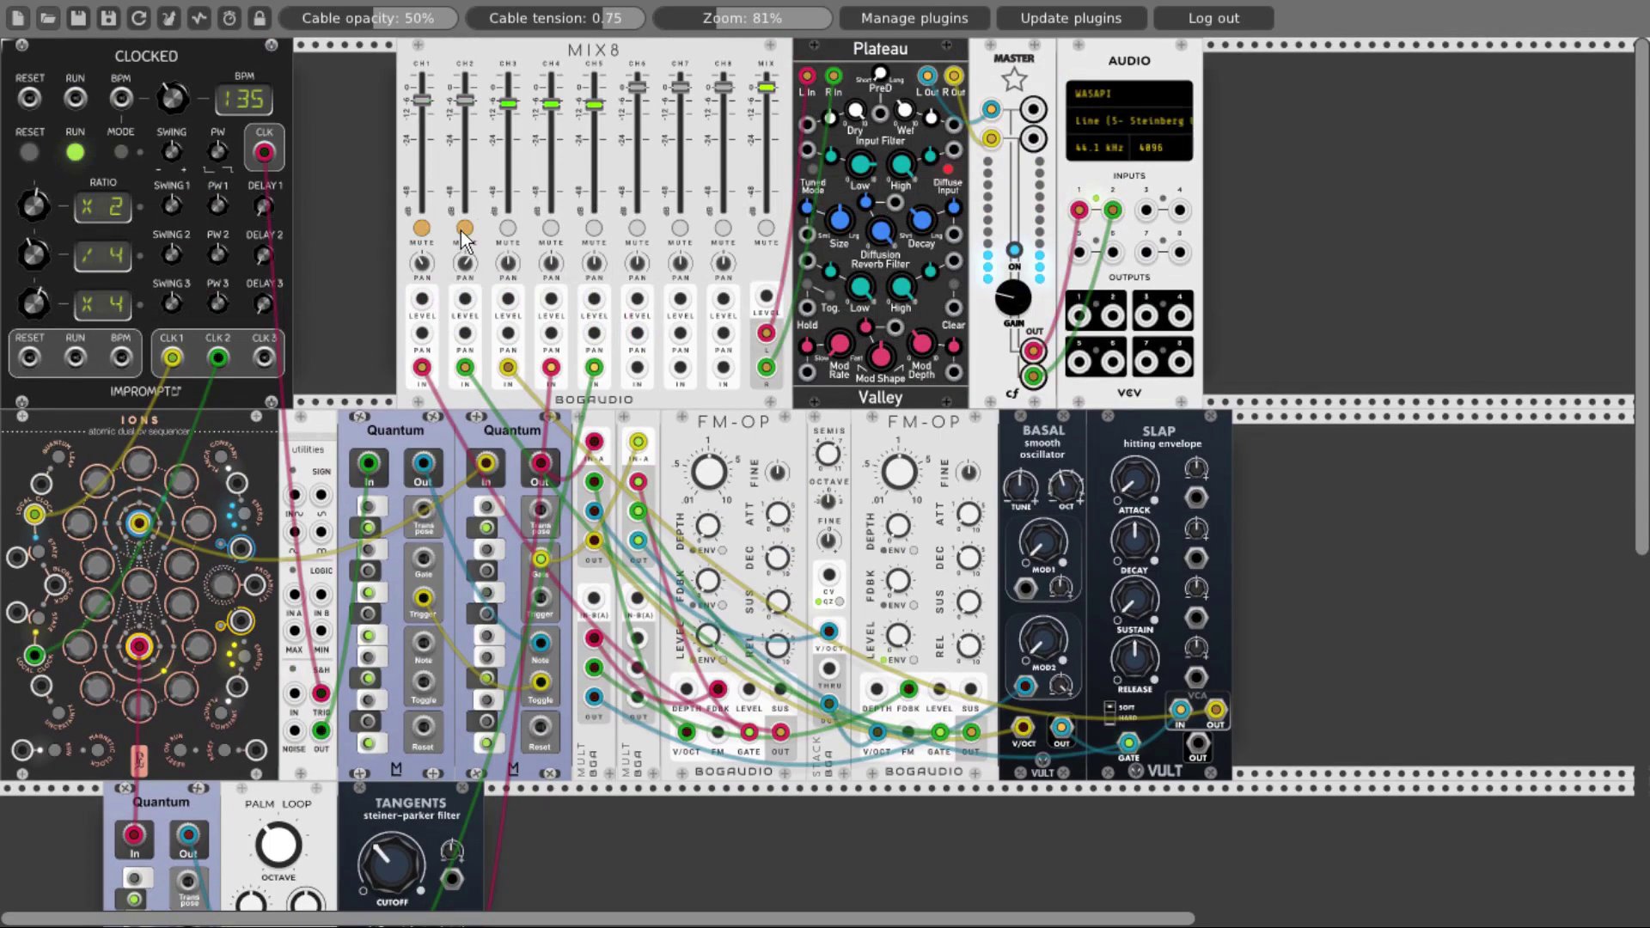
pyautogui.click(508, 228)
pyautogui.scroll(-5, 383, 297)
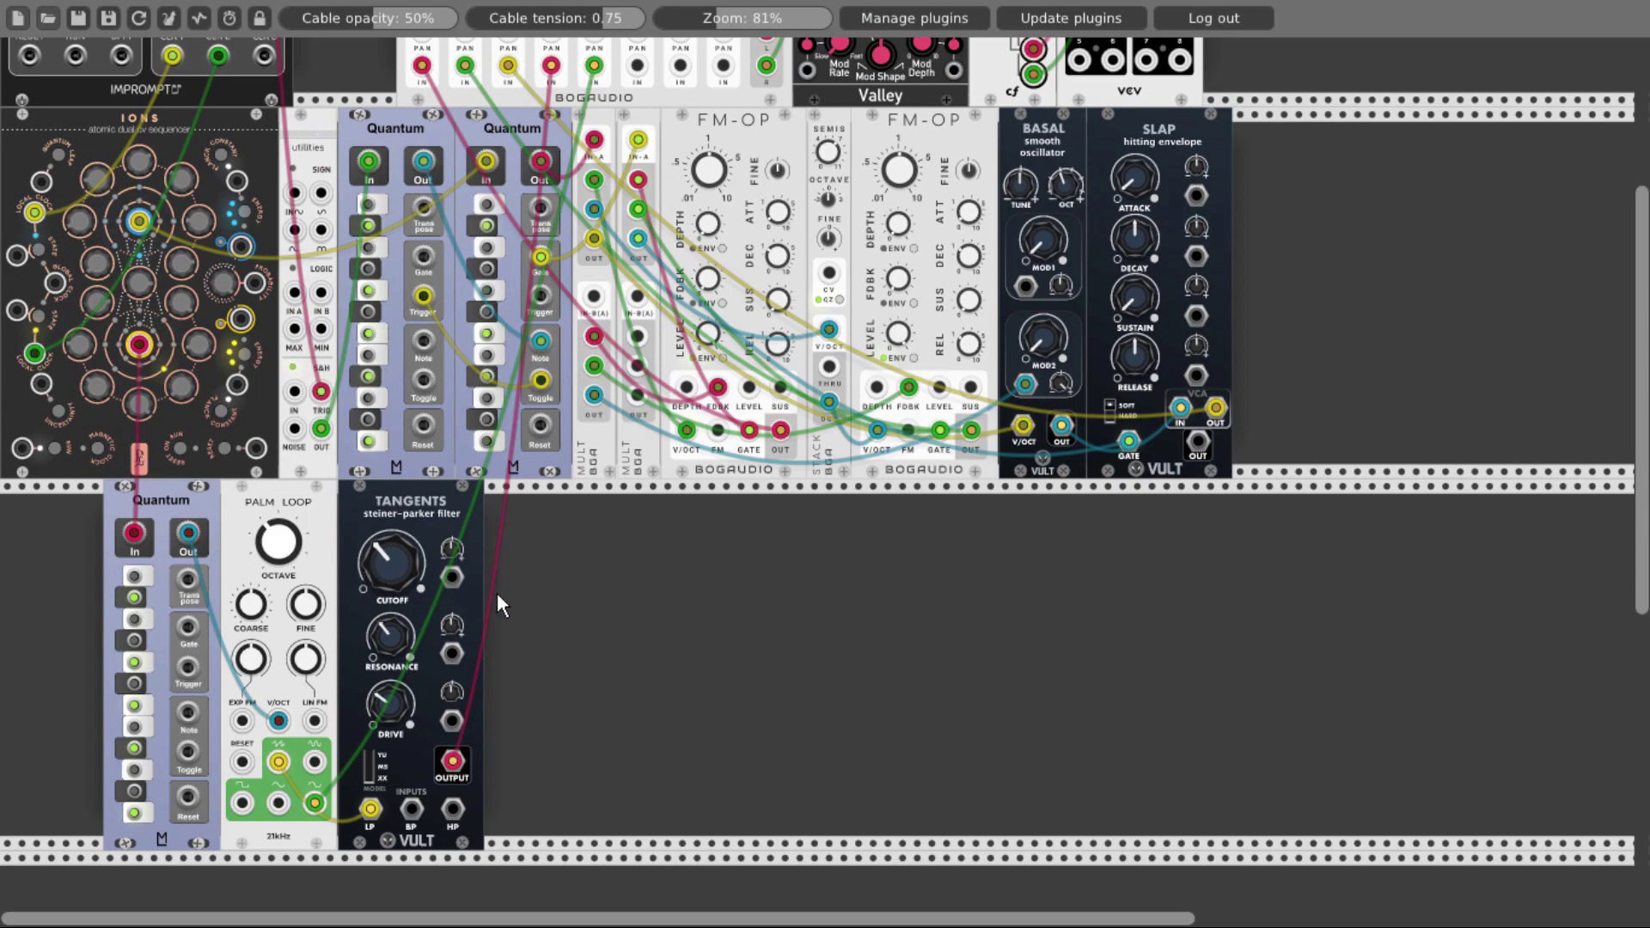
pyautogui.scroll(2, 587, 598)
pyautogui.scroll(5, 587, 595)
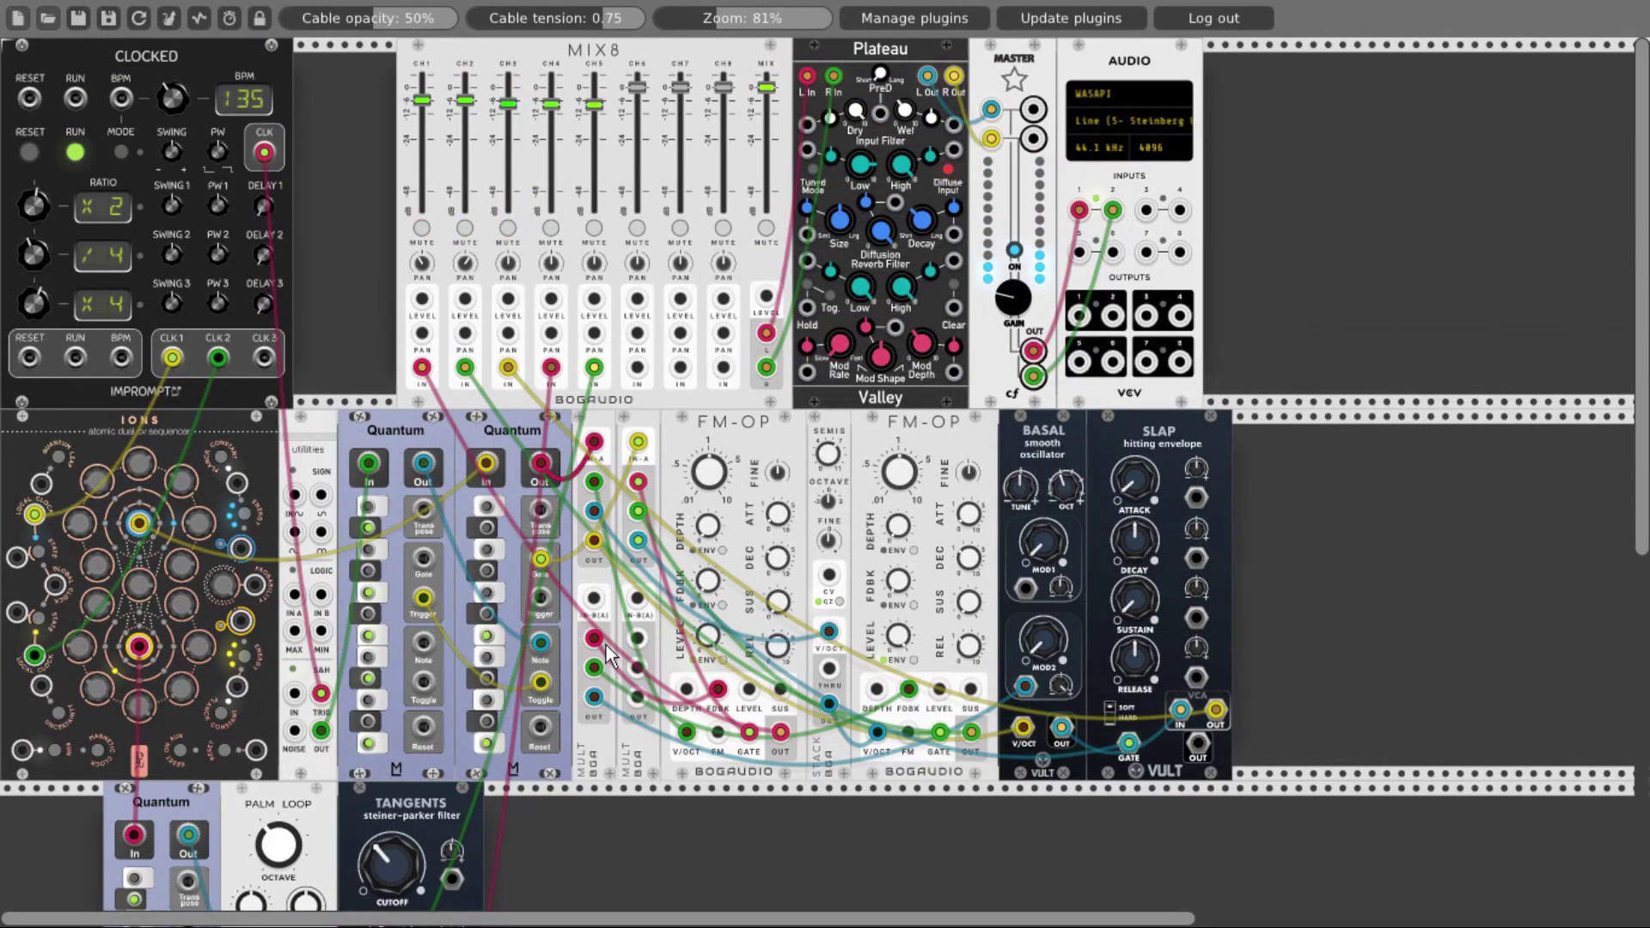
# Move the third Quantum, Palm Loop and Tangents to the start of their row, keeping them side by side beneath Ions.
pyautogui.scroll(-5, 606, 647)
pyautogui.scroll(-1, 607, 648)
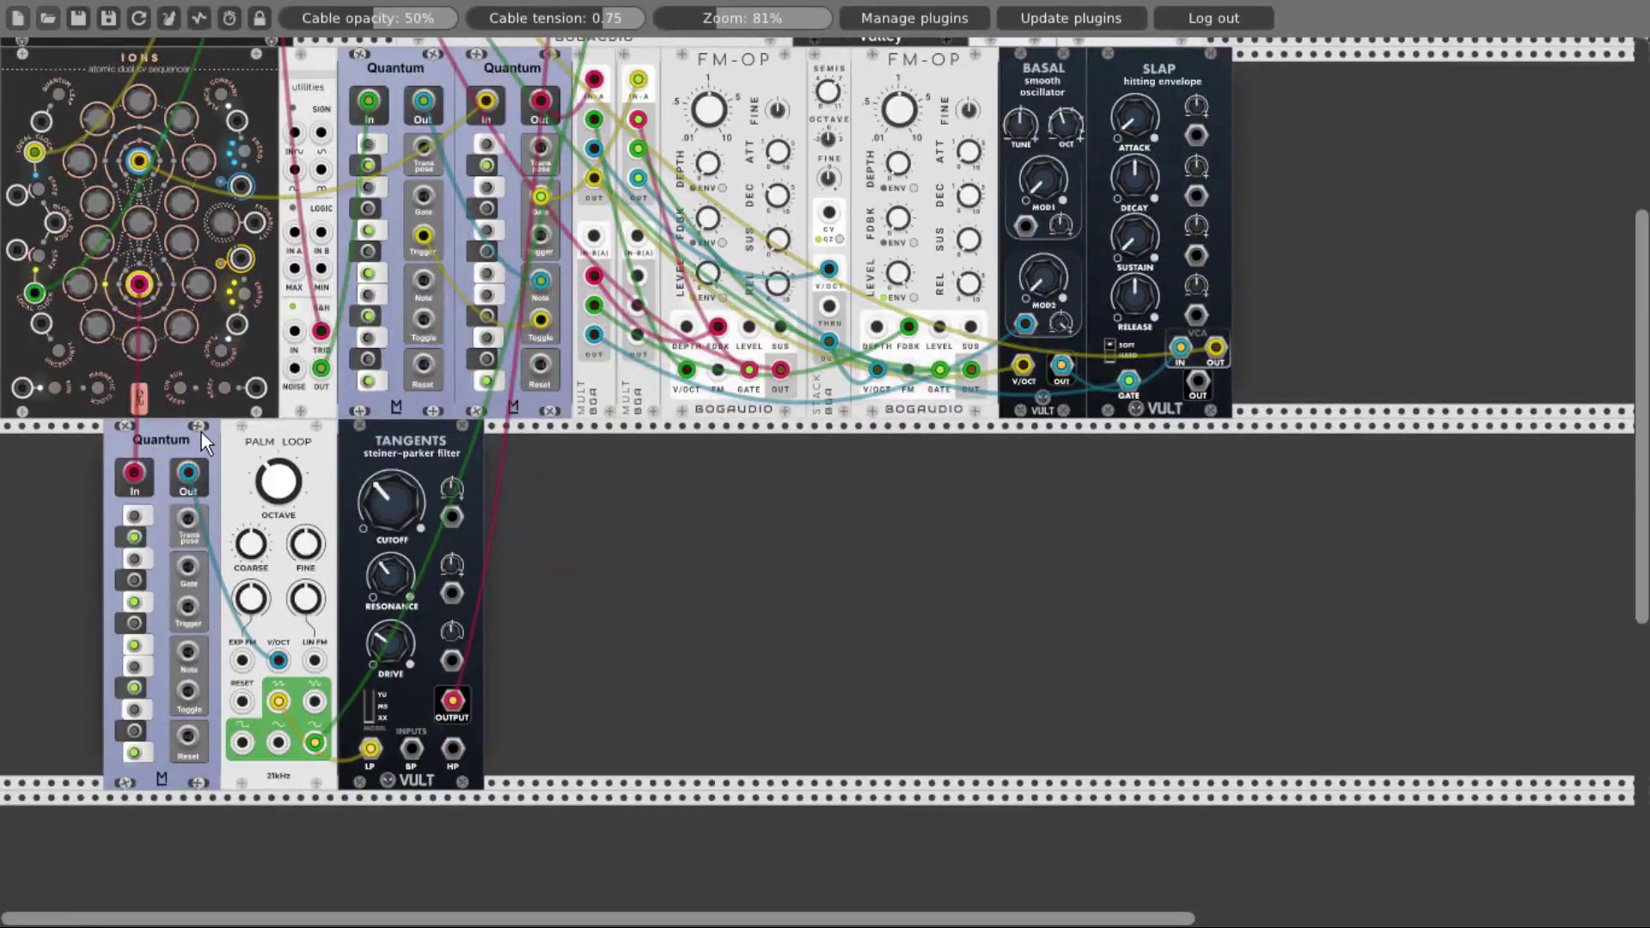
pyautogui.moveTo(162, 441); pyautogui.dragTo(60, 441)
pyautogui.moveTo(225, 433); pyautogui.dragTo(122, 433)
pyautogui.moveTo(410, 442); pyautogui.dragTo(307, 442)
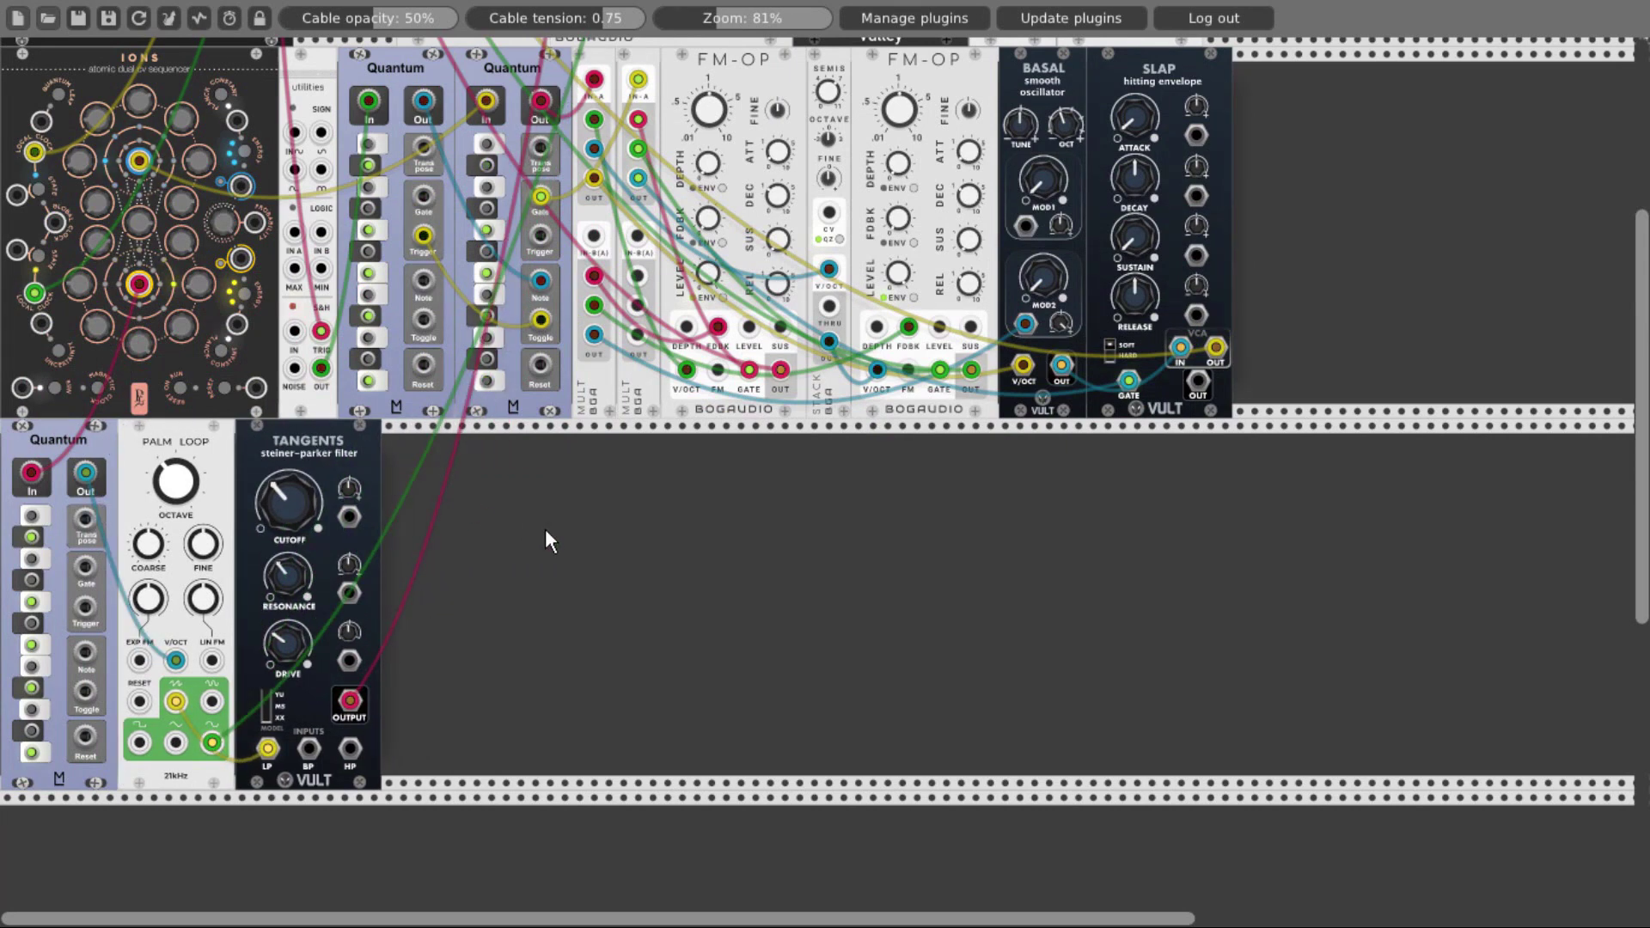
# Add Bogaudio's LFO directly after Tangents and enable its SLOW mode.
pyautogui.rightClick(477, 566)
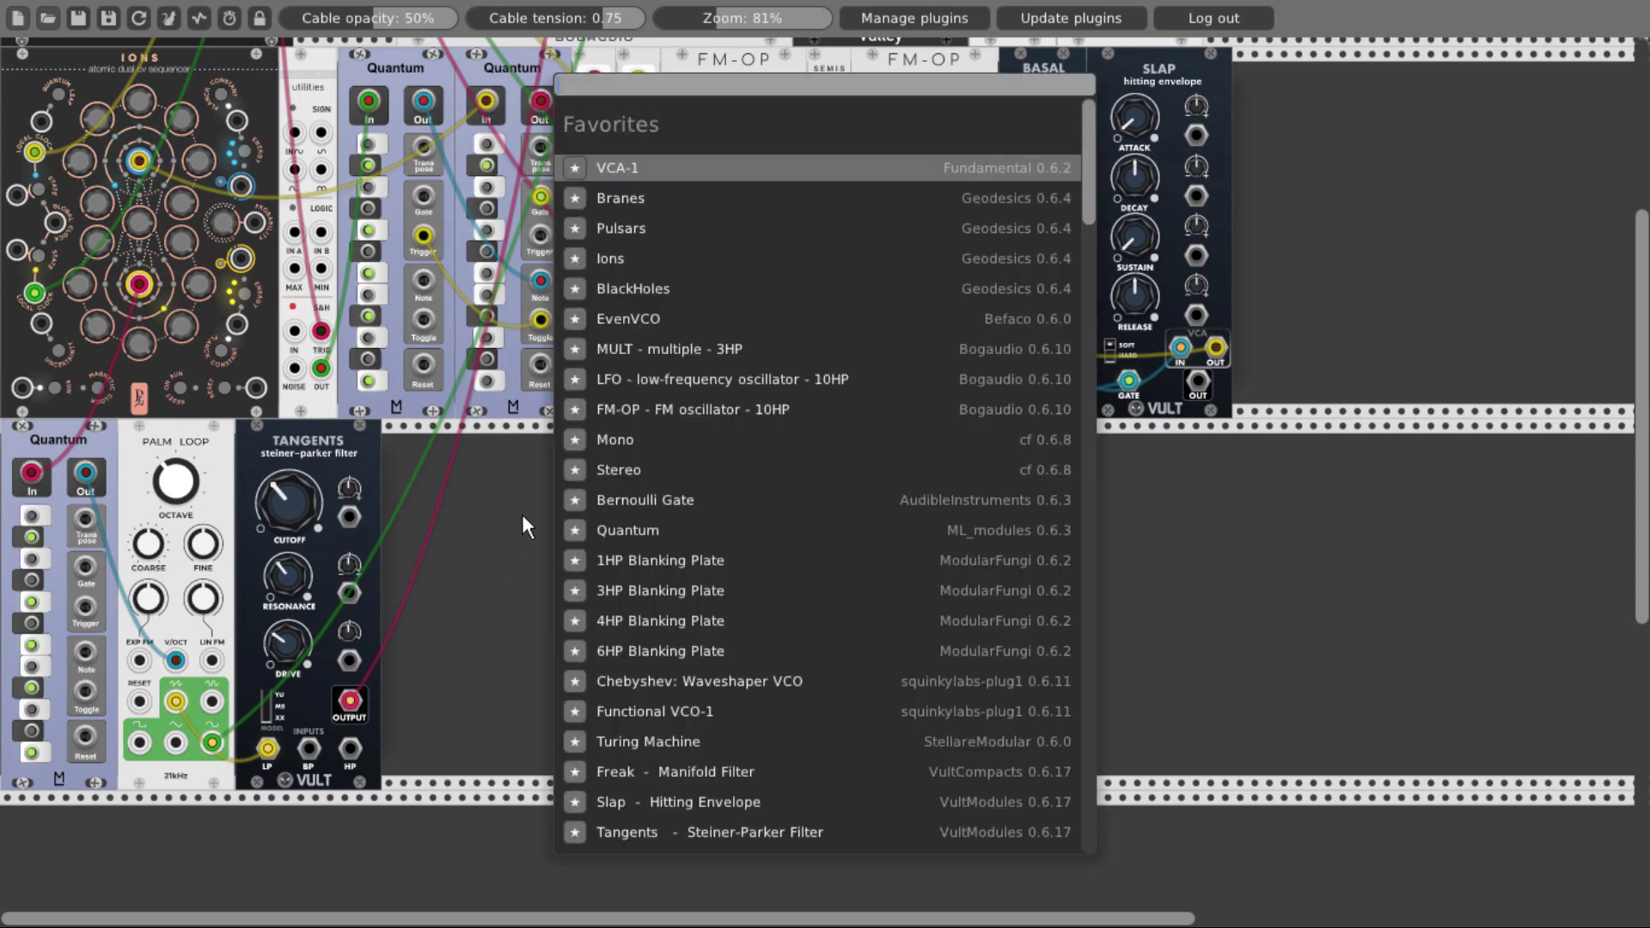
pyautogui.click(641, 380)
pyautogui.moveTo(487, 445); pyautogui.dragTo(463, 438)
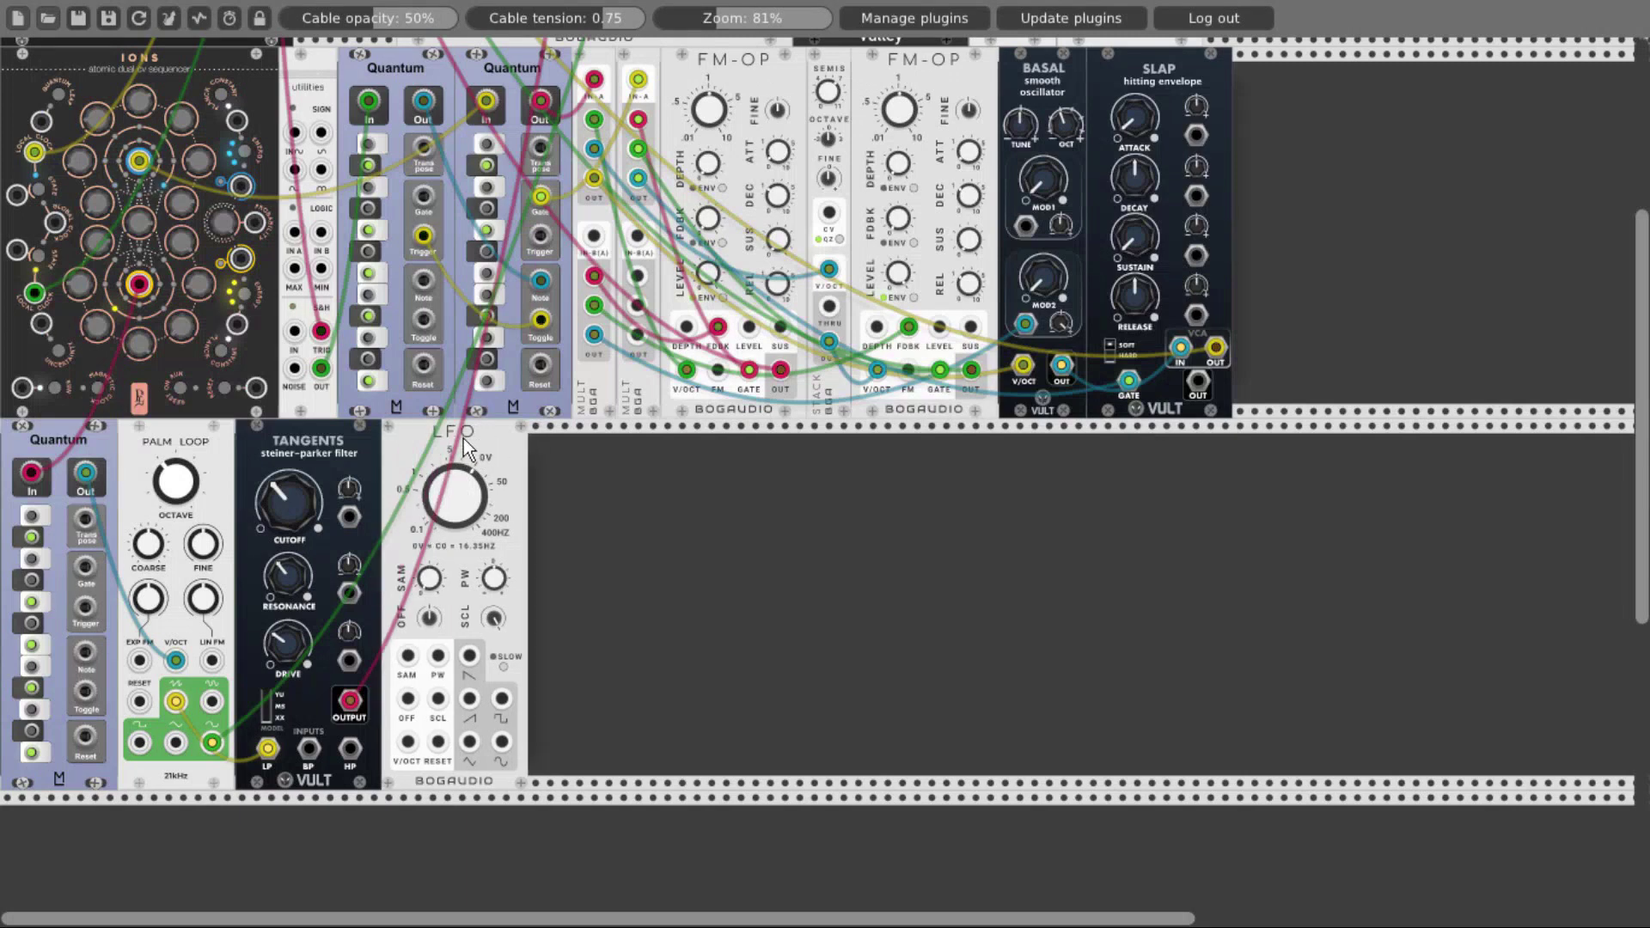
pyautogui.click(503, 667)
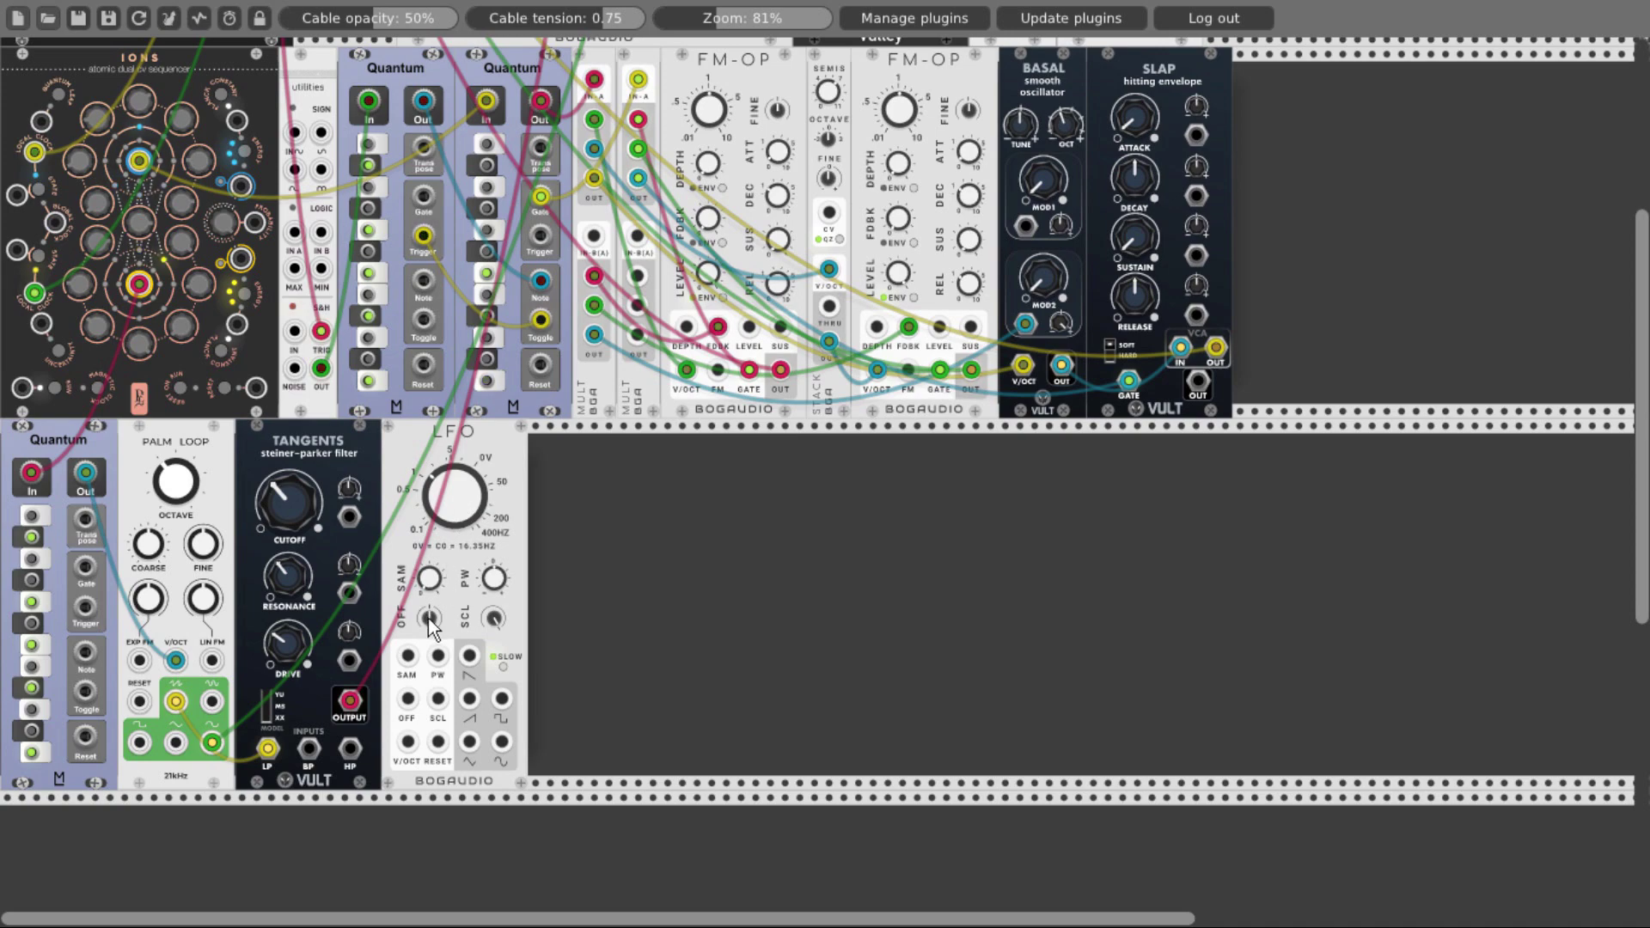
pyautogui.moveTo(430, 625); pyautogui.dragTo(429, 619)
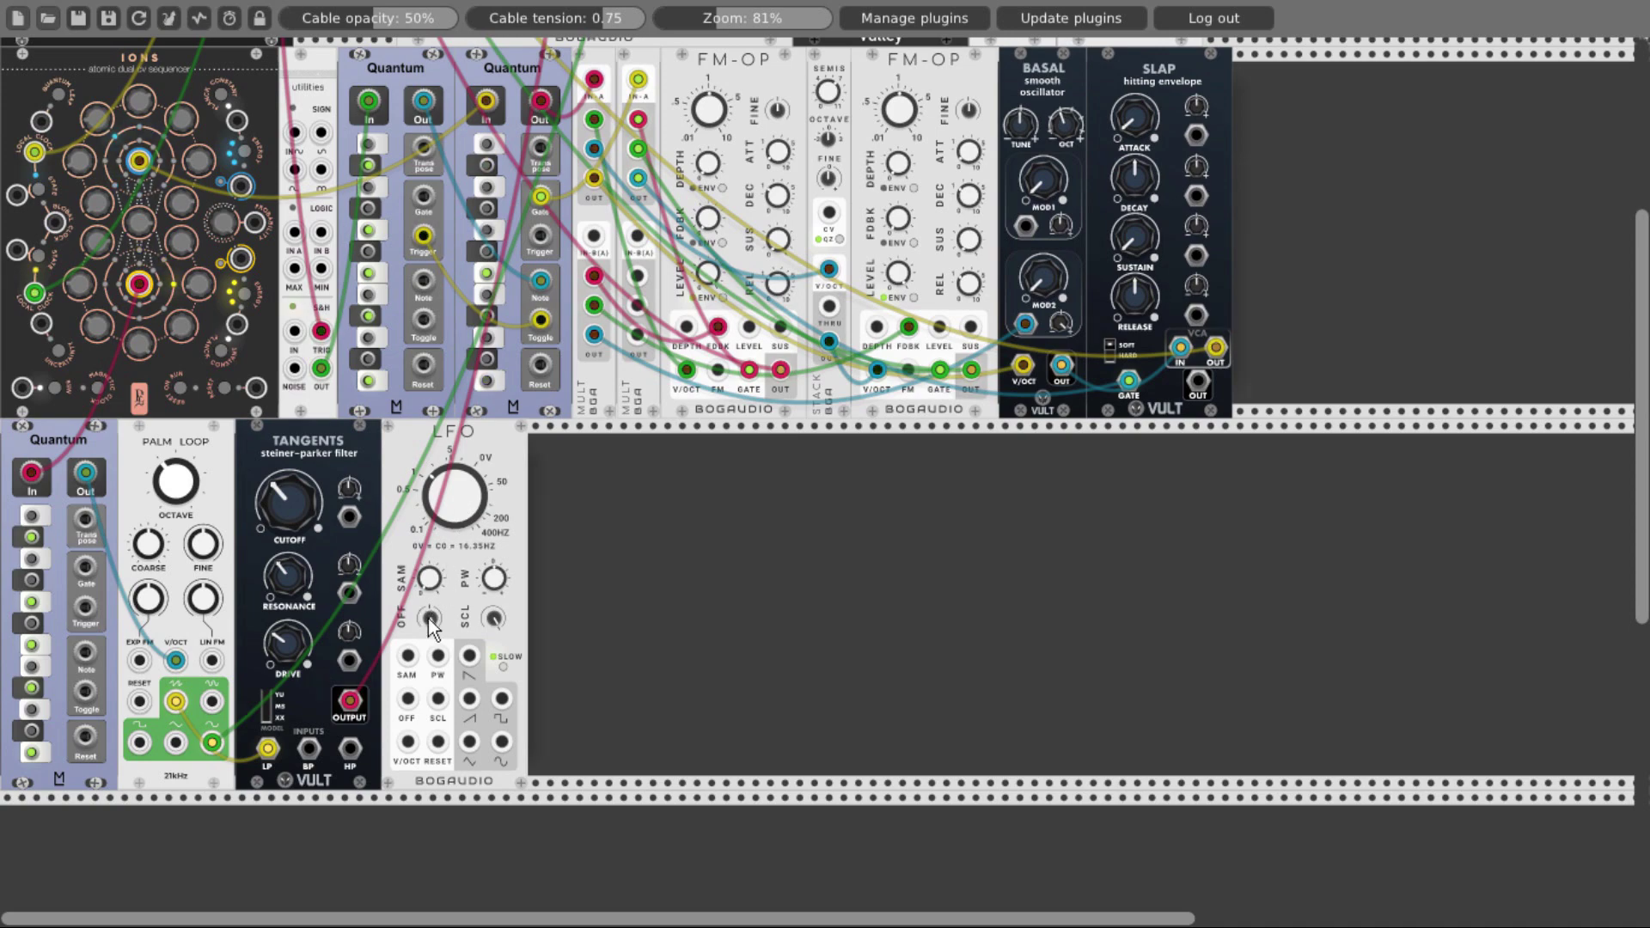
# Add a Fundamental Scope directly after the LFO and patch the LFO's sine output to the Scope's X IN.
pyautogui.rightClick(749, 565)
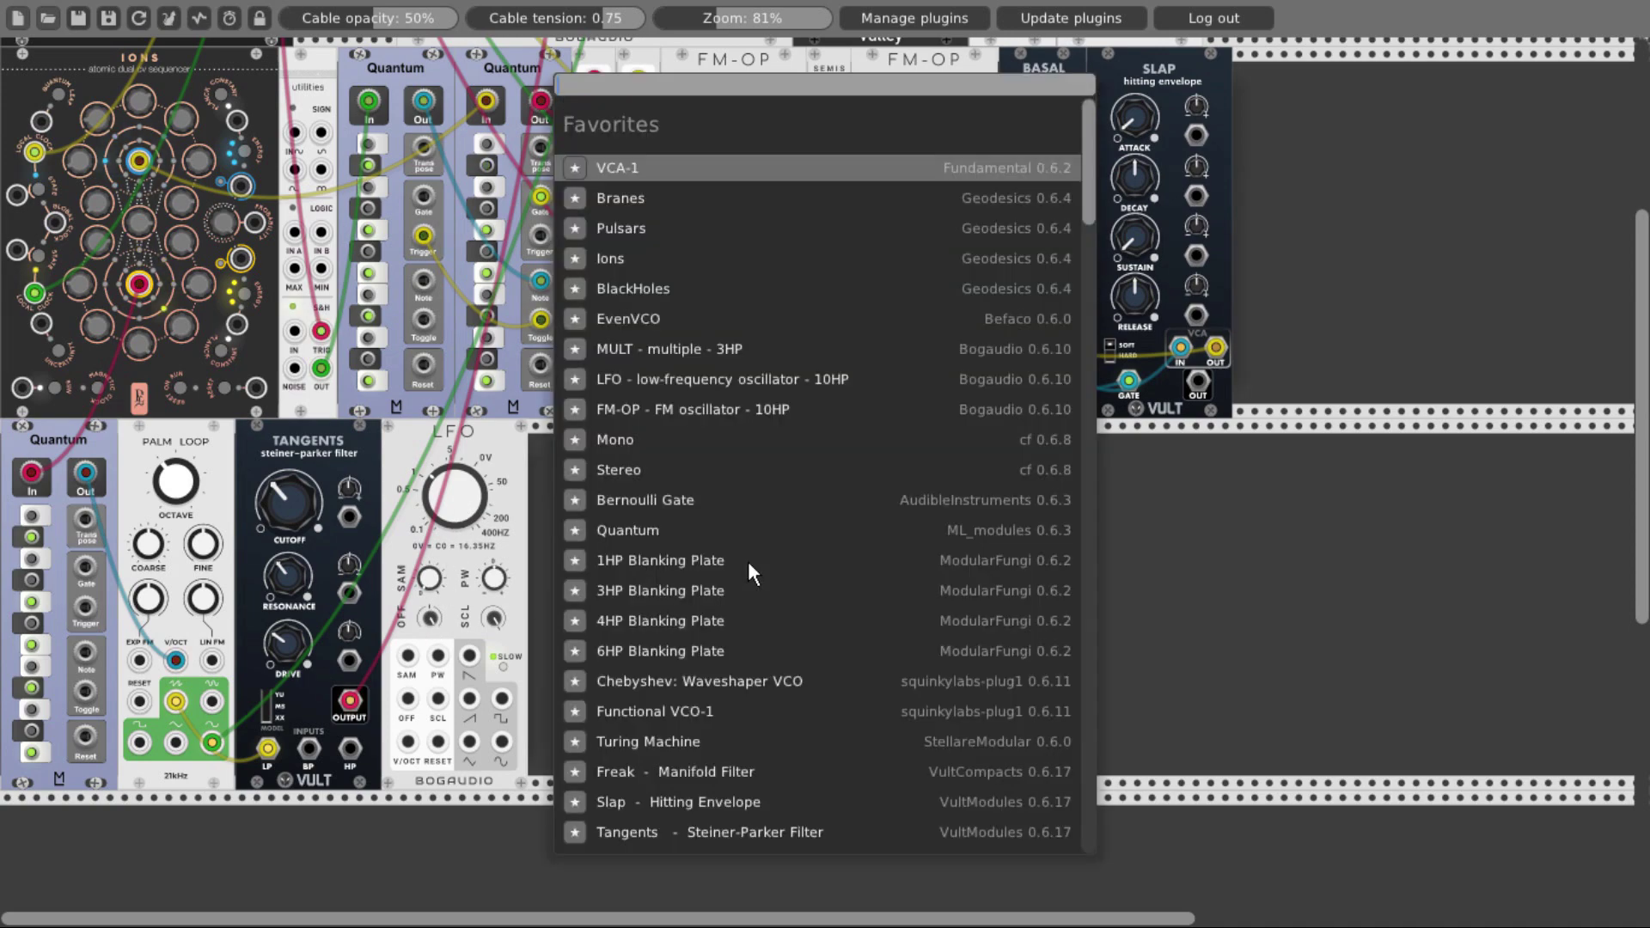
pyautogui.write('scope')
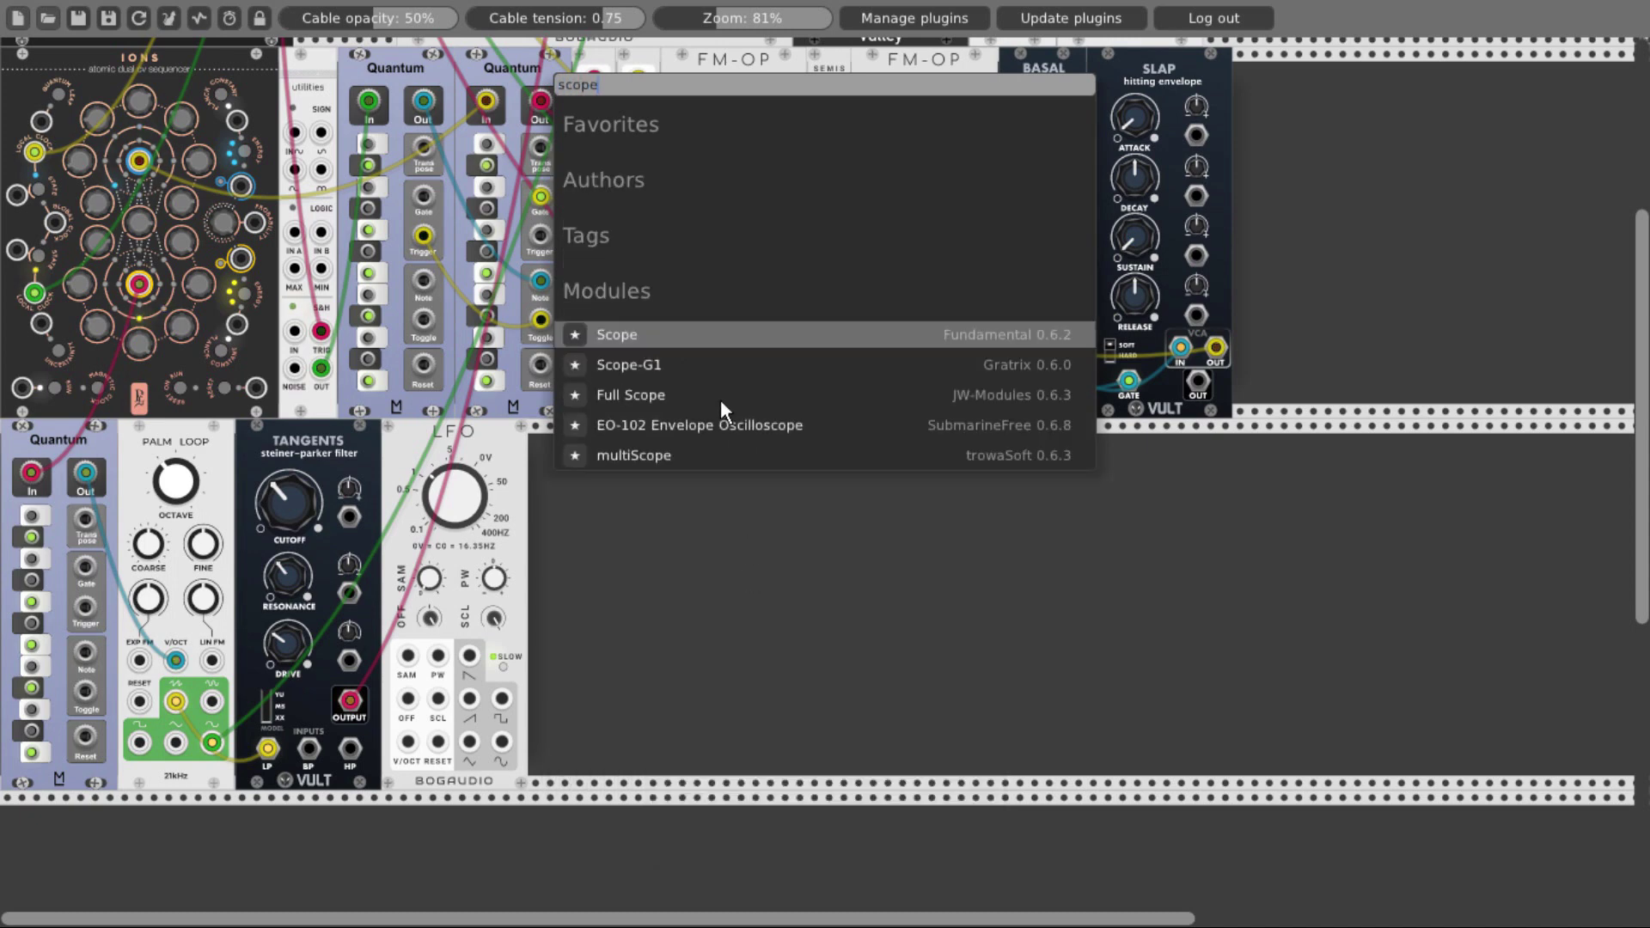
pyautogui.click(714, 334)
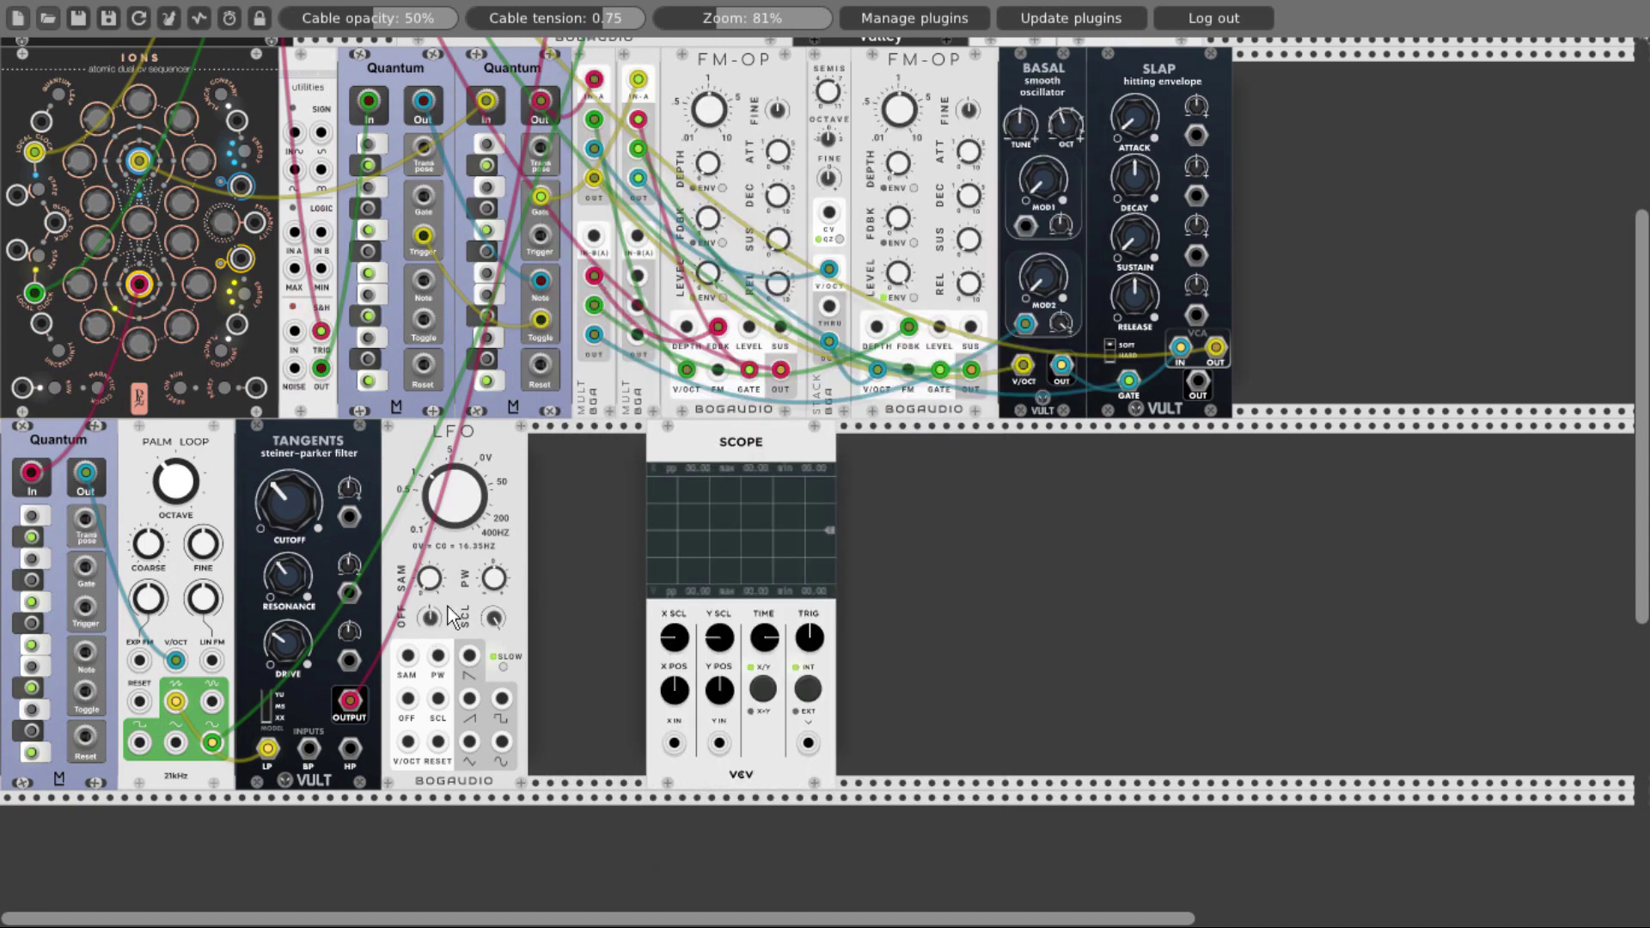
pyautogui.moveTo(653, 456); pyautogui.dragTo(536, 457)
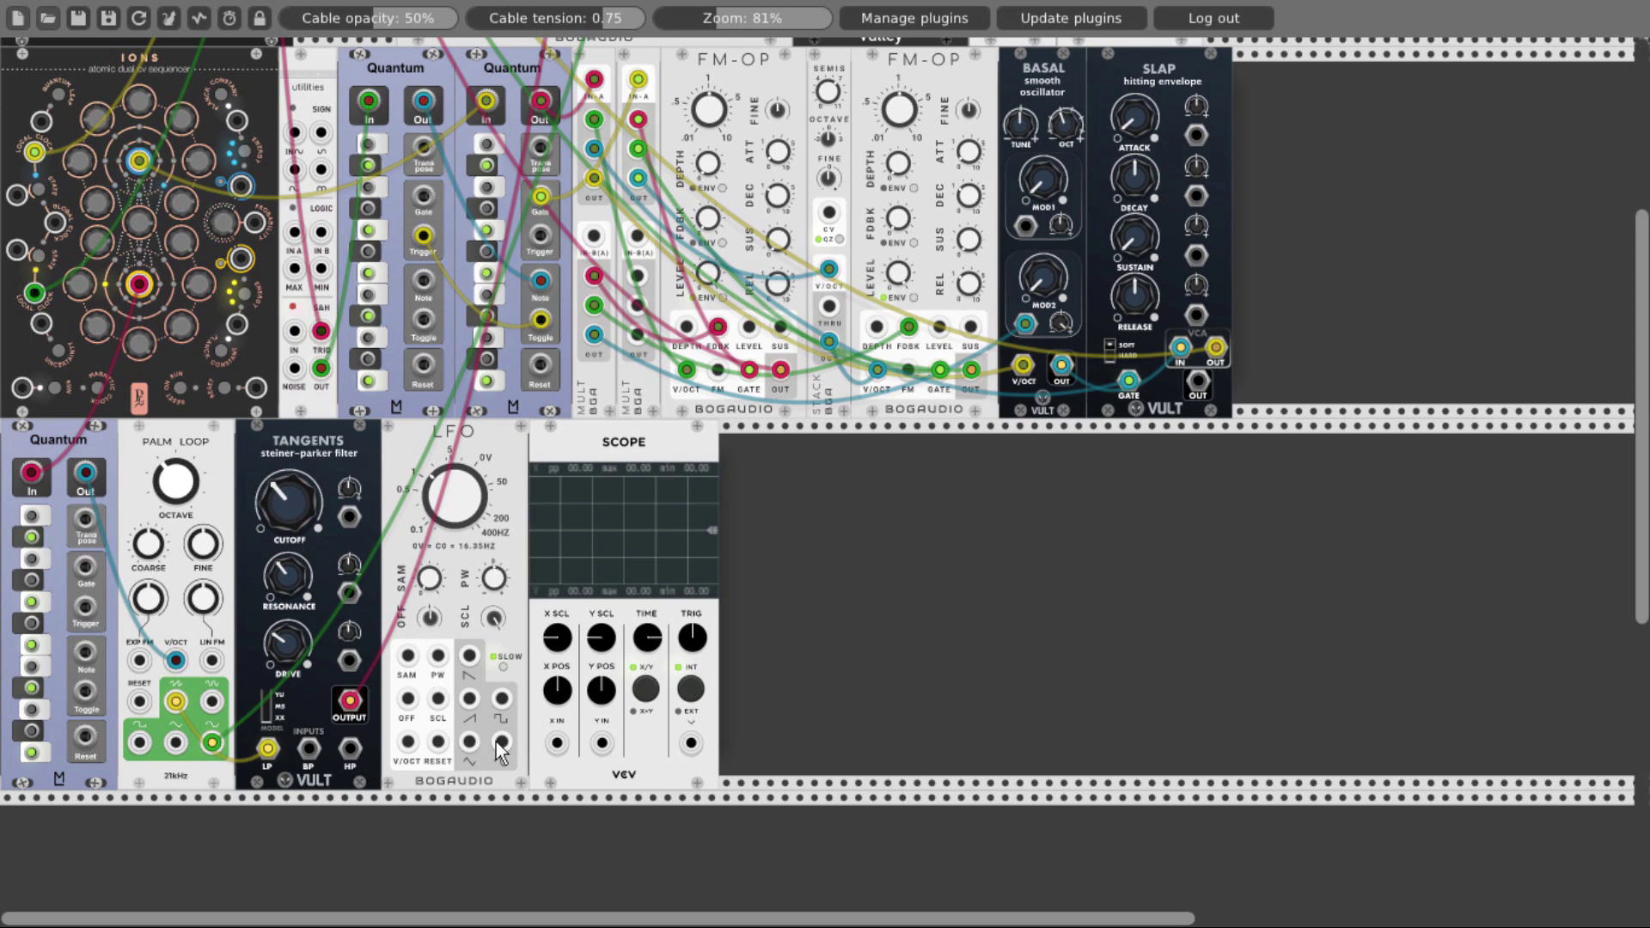
pyautogui.moveTo(505, 739); pyautogui.dragTo(556, 740)
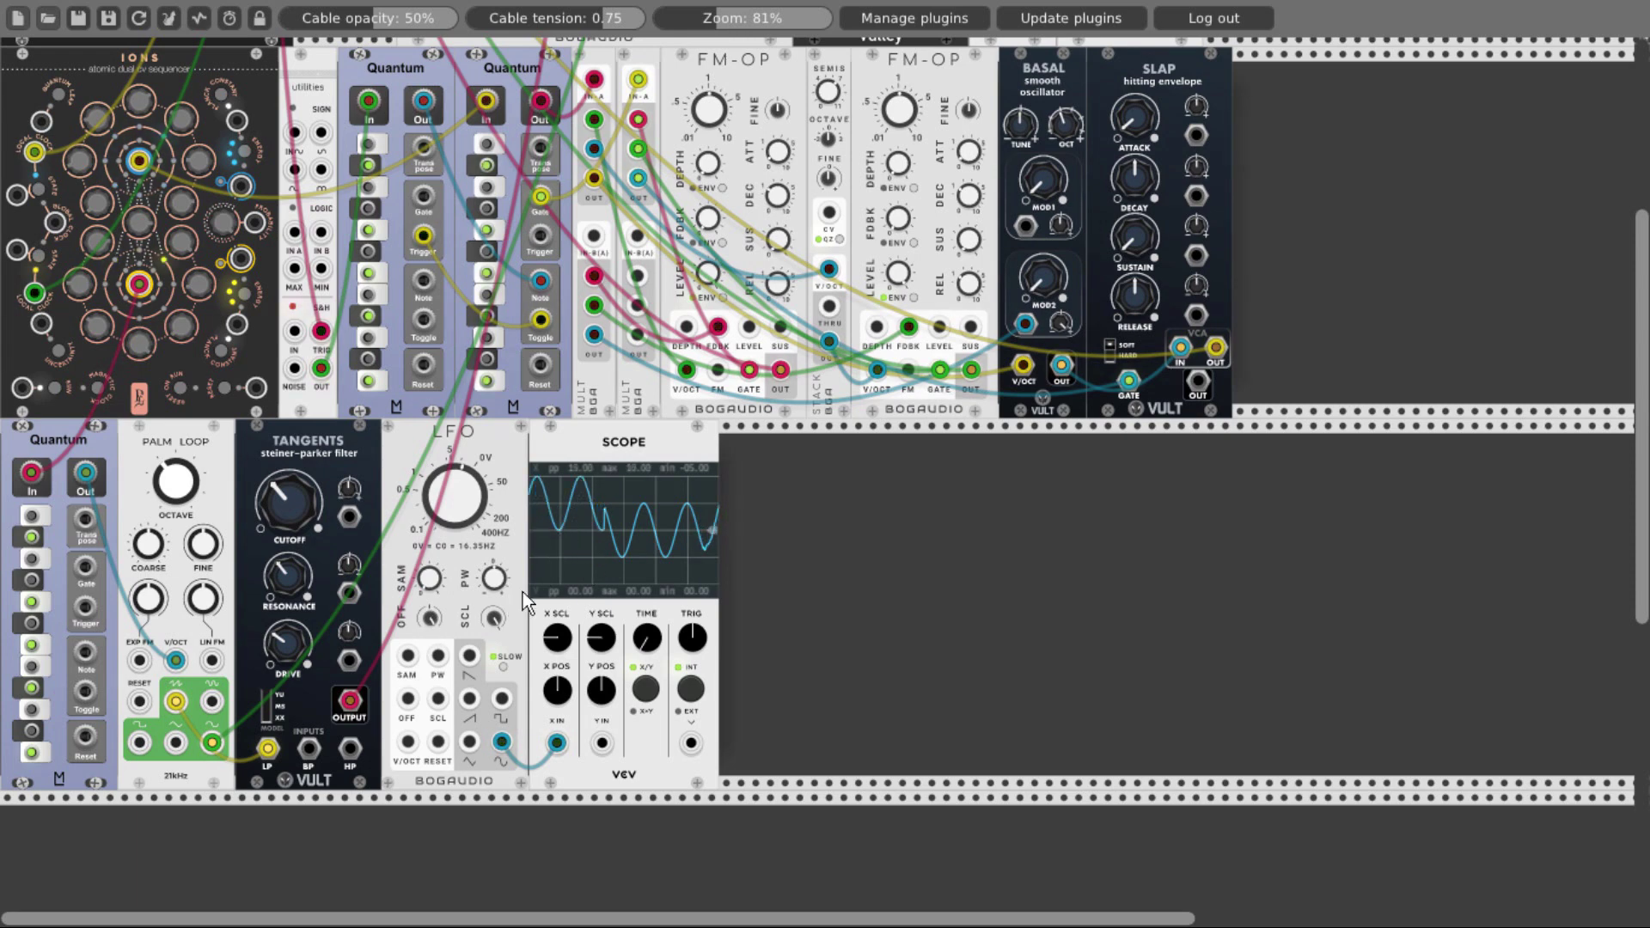
# Trim the LFO's SCL, remove the Scope, and patch the LFO's sine output to Tangents' CUTOFF modulation input instead.
pyautogui.moveTo(494, 626)
pyautogui.mouseDown()
pyautogui.moveTo(494, 639)
pyautogui.moveTo(496, 617)
pyautogui.mouseUp()
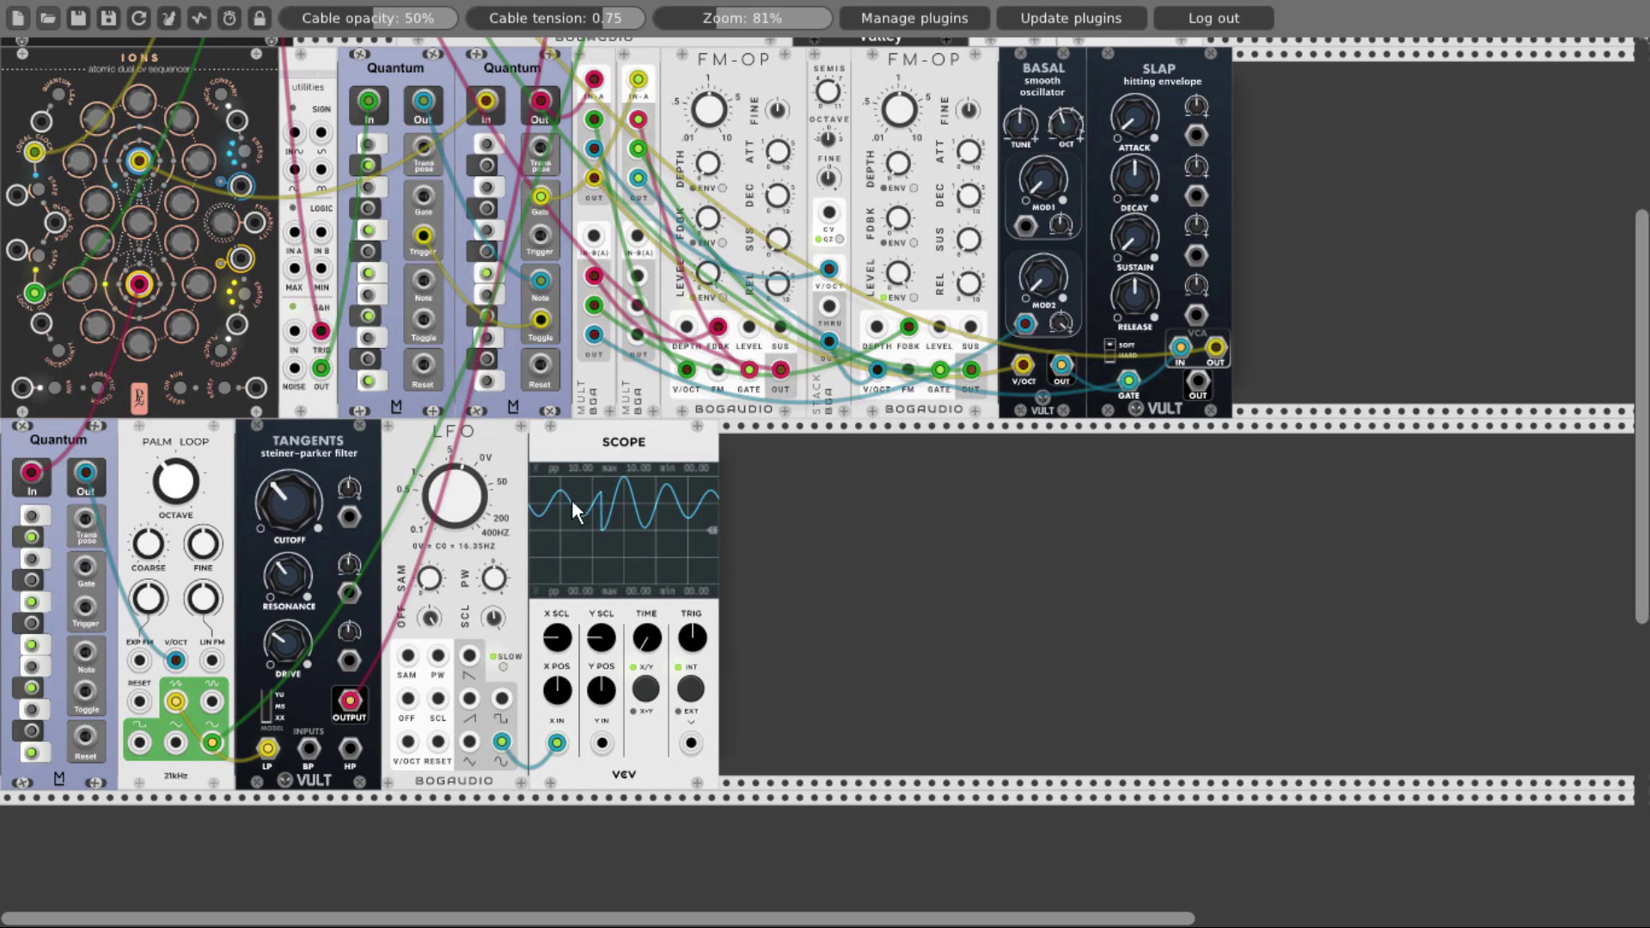
pyautogui.rightClick(581, 446)
pyautogui.click(606, 684)
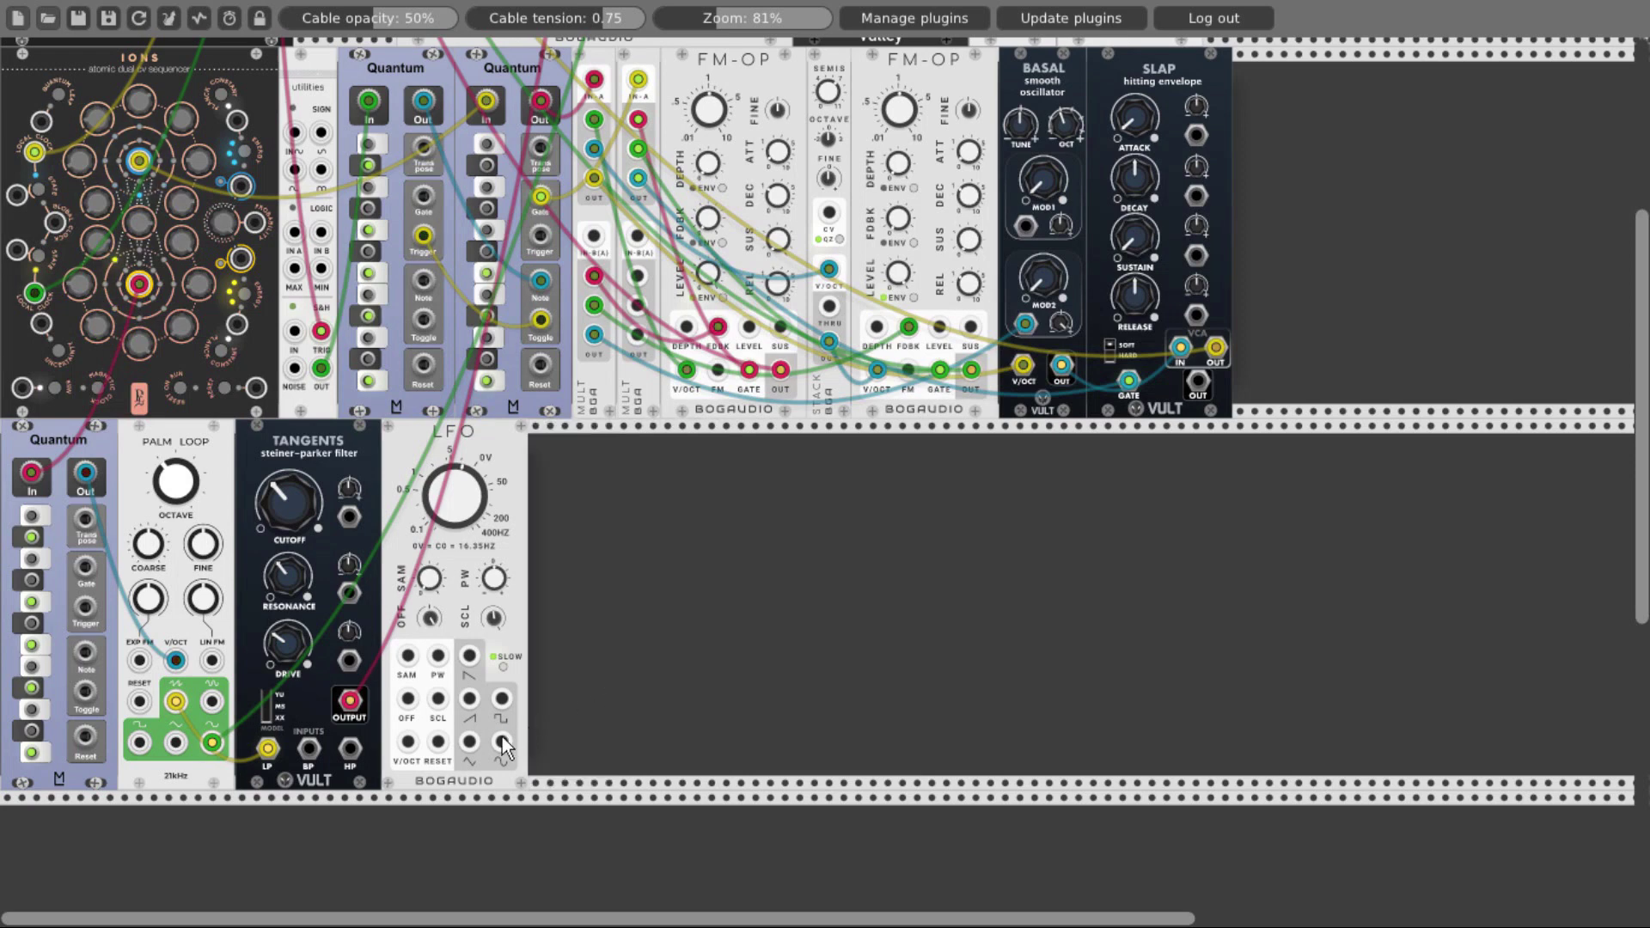
pyautogui.moveTo(501, 742); pyautogui.dragTo(349, 517)
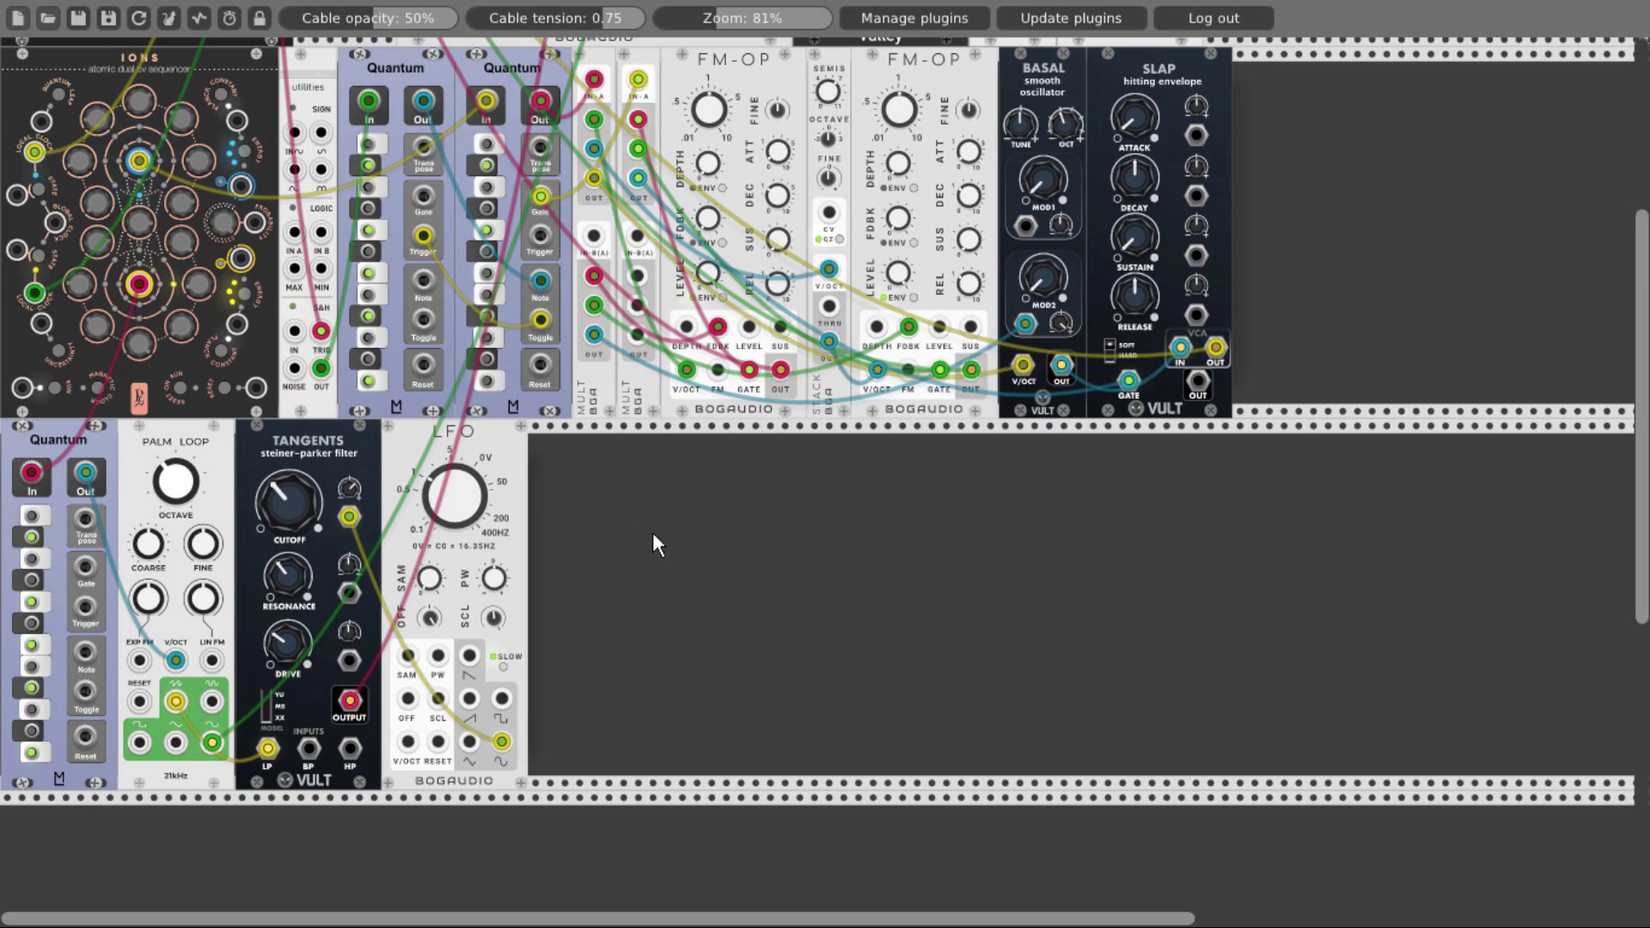
# Add a Bogaudio FM-OP in the free space of the third row and a fourth Quantum directly before it.
pyautogui.rightClick(715, 554)
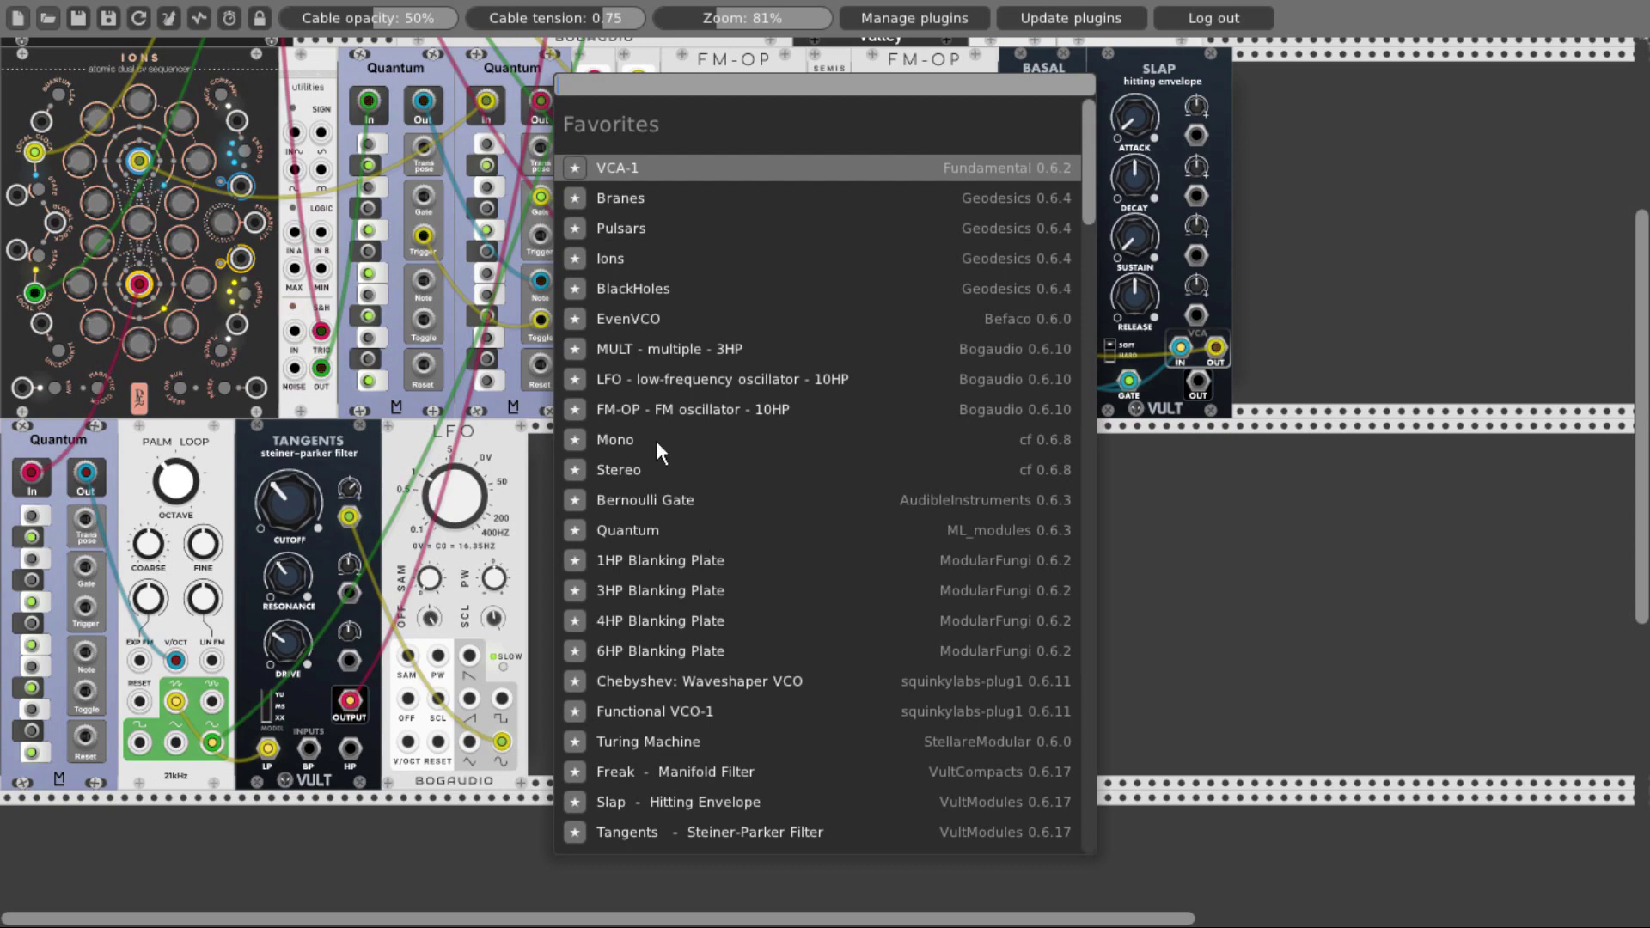
pyautogui.click(646, 418)
pyautogui.moveTo(765, 437); pyautogui.dragTo(959, 436)
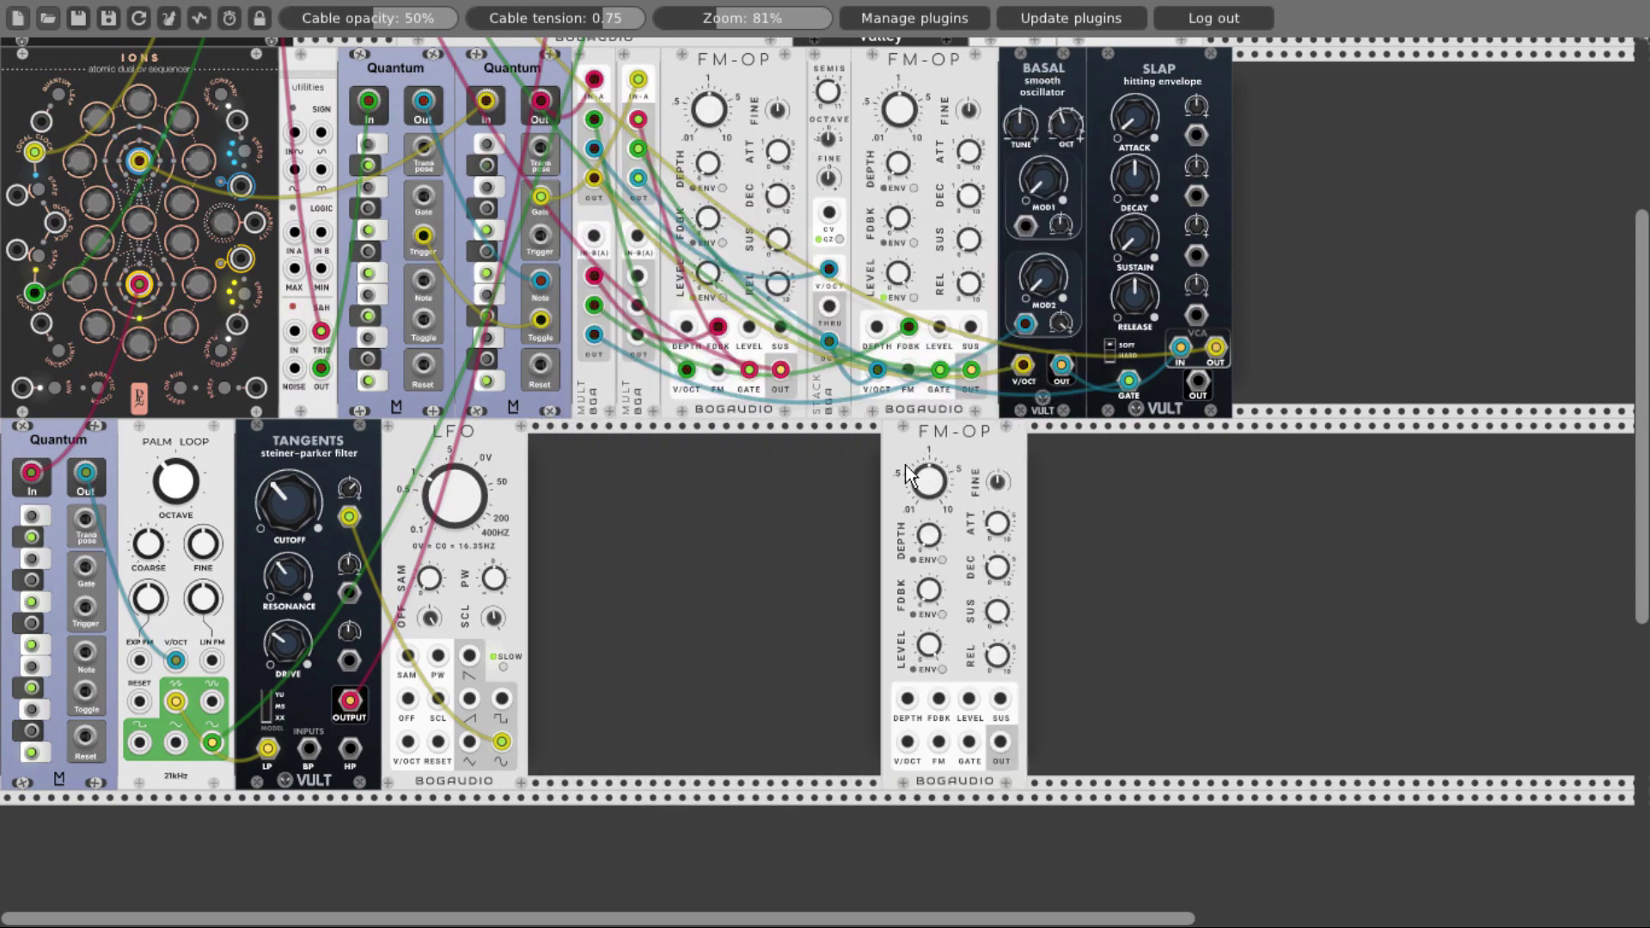
pyautogui.rightClick(796, 474)
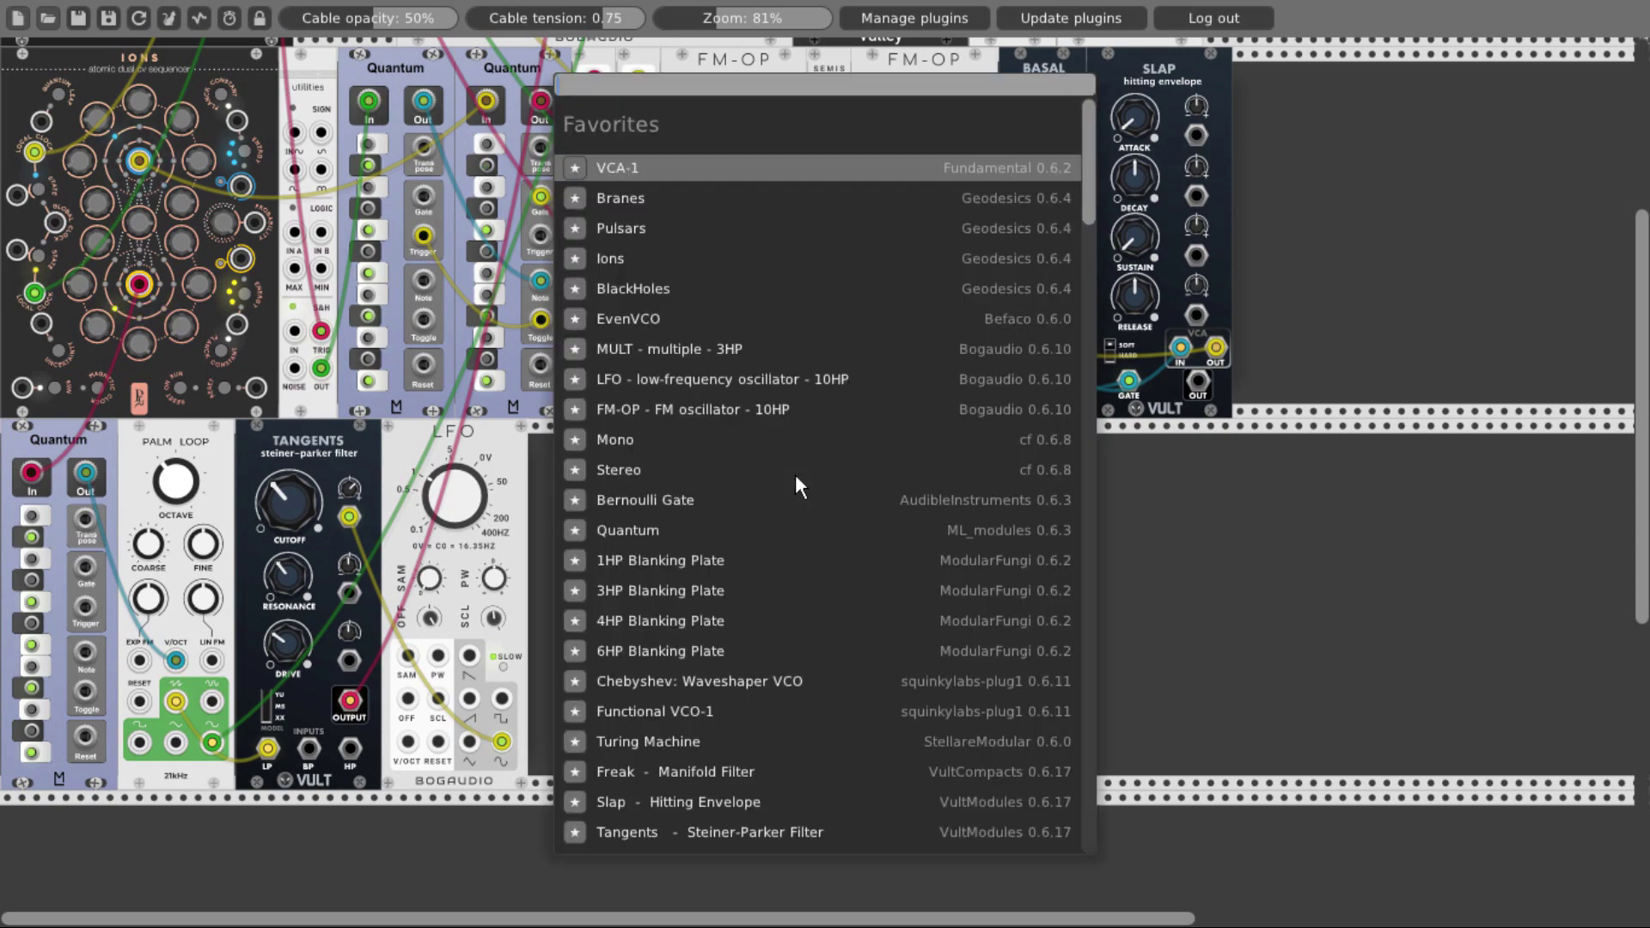
pyautogui.click(651, 530)
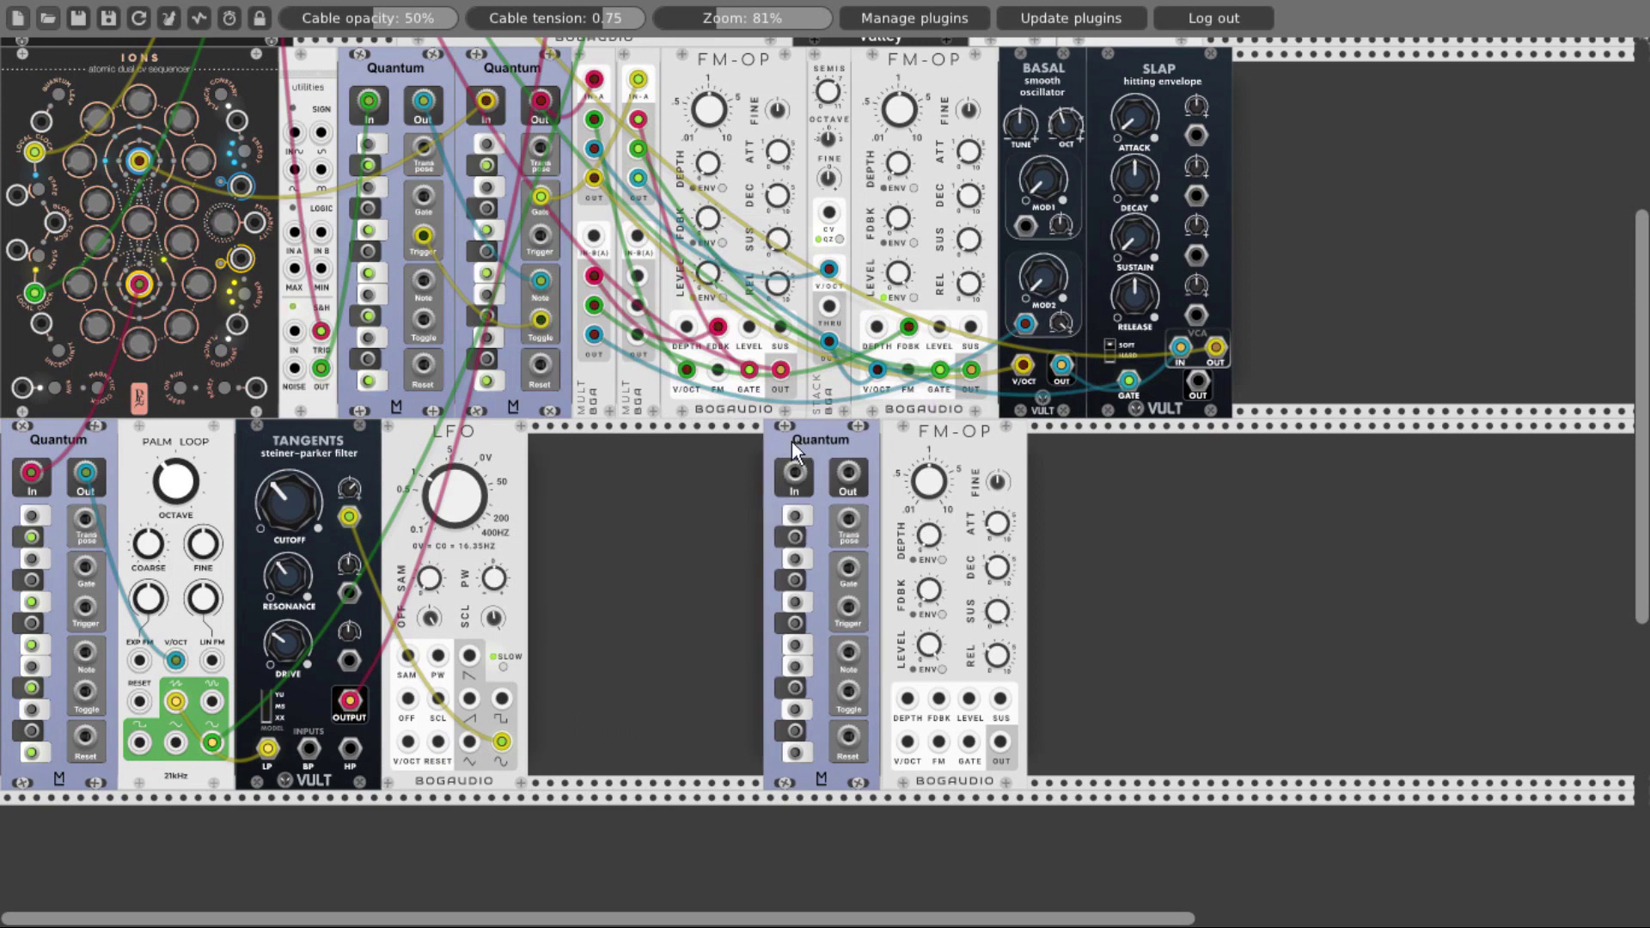
# Add a Utilities (Kinks) module before the fourth Quantum and patch Clocked's CLK 3 to its S&H TRIG input.
pyautogui.rightClick(735, 481)
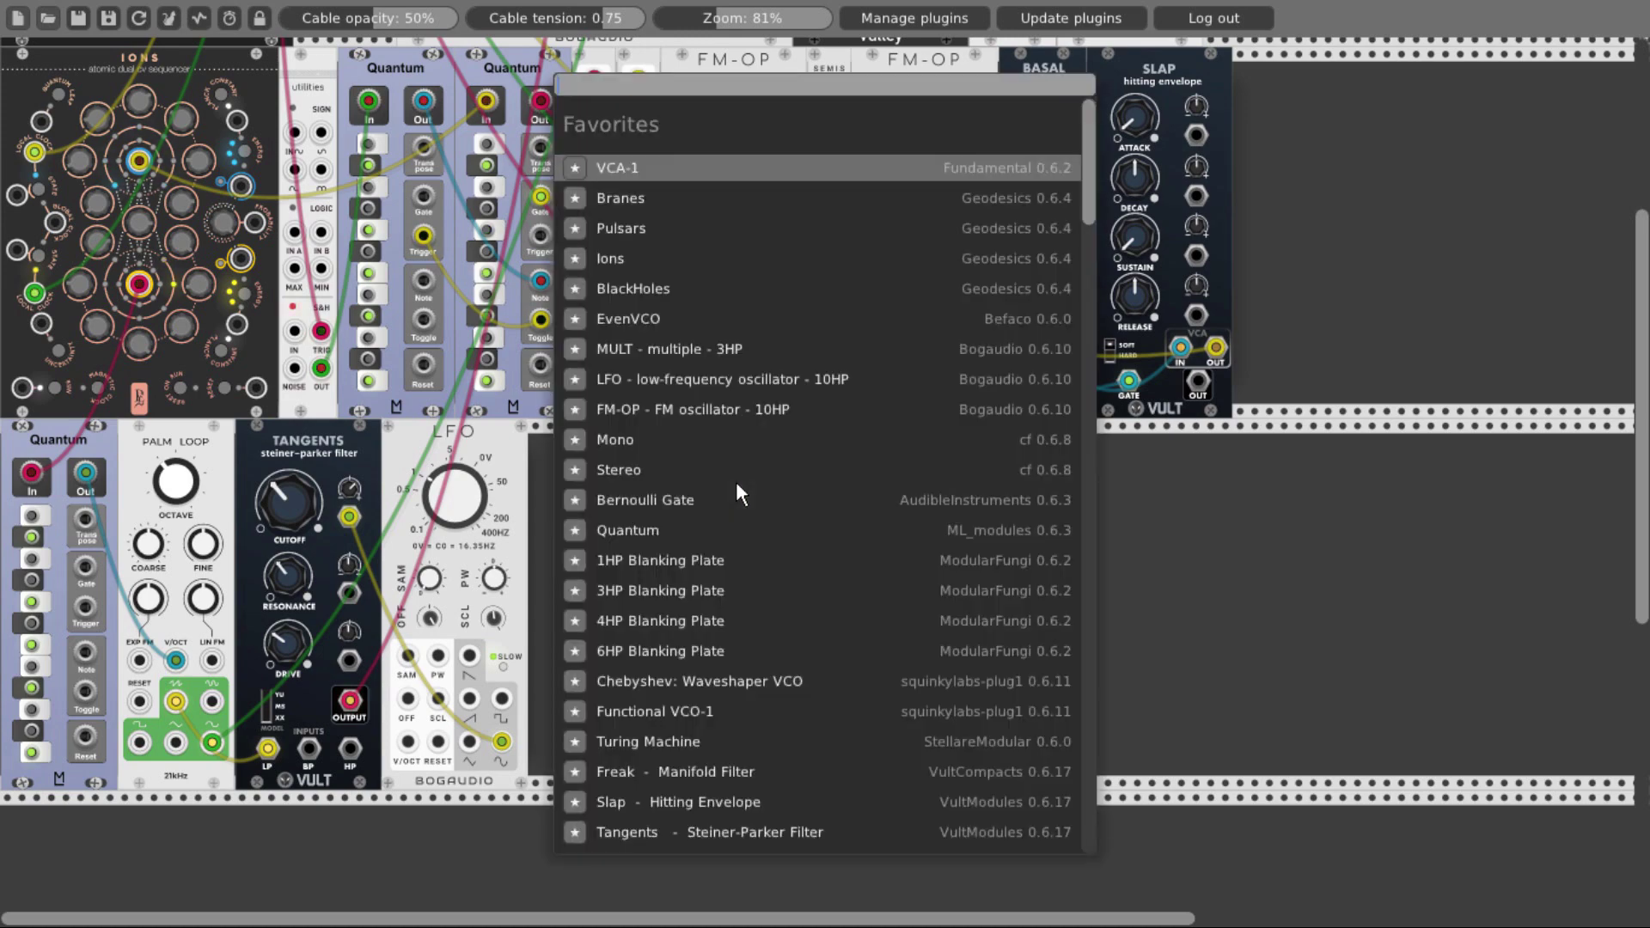
pyautogui.write('kinks')
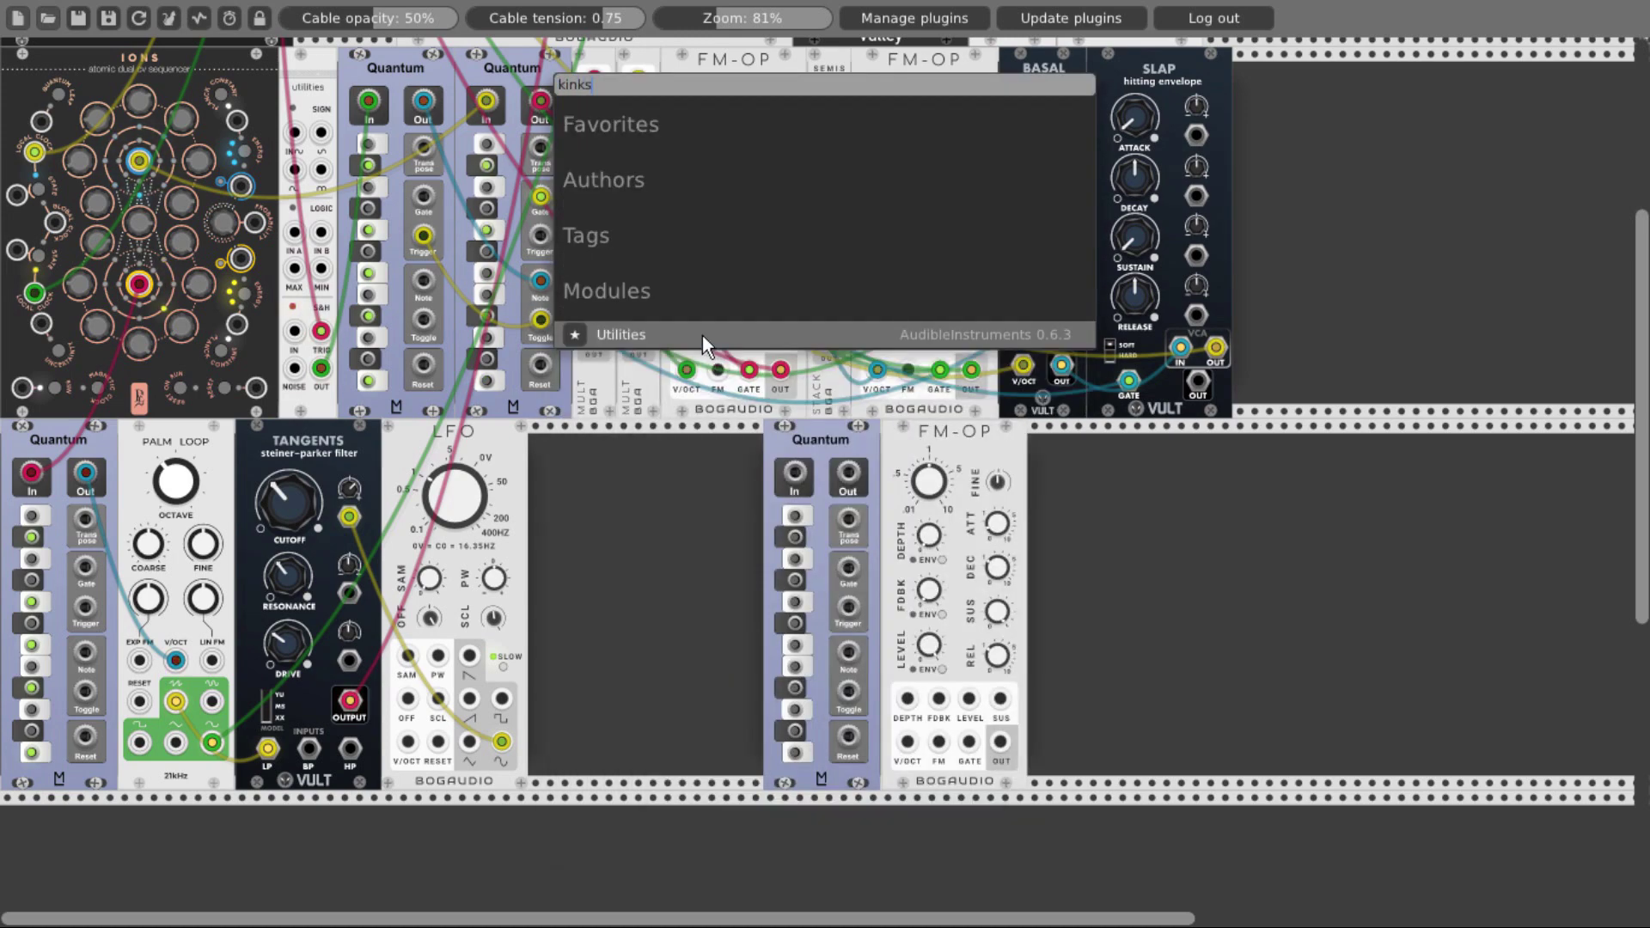
pyautogui.click(703, 335)
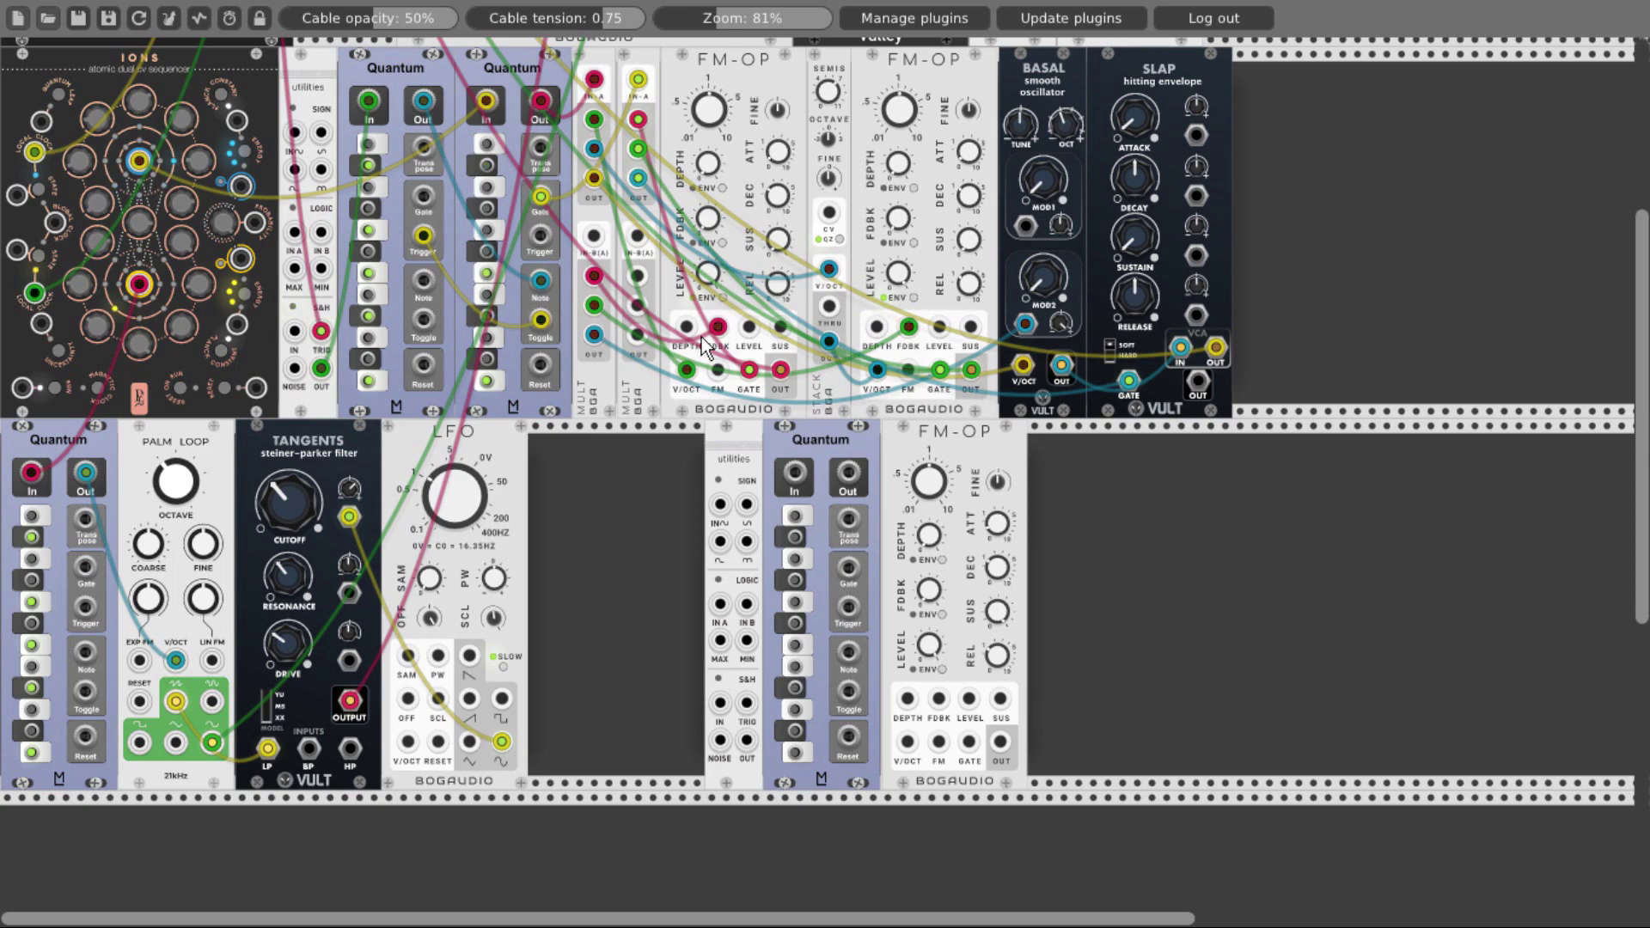
pyautogui.moveTo(747, 703); pyautogui.dragTo(261, 275)
pyautogui.scroll(5, 750, 721)
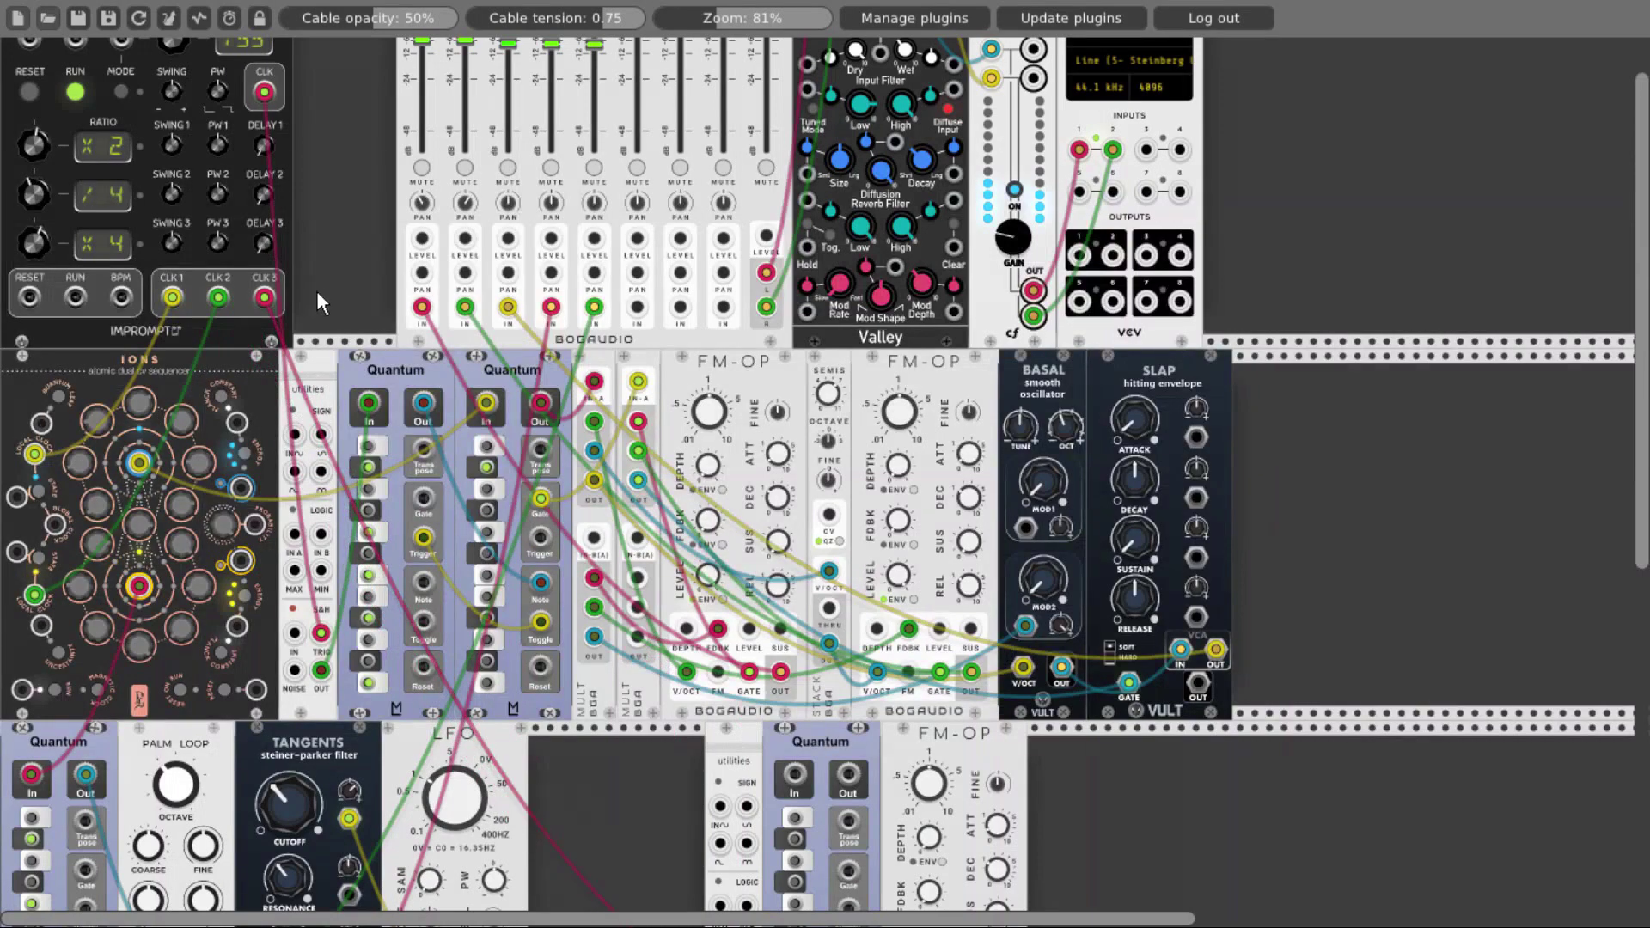
pyautogui.scroll(-4, 316, 290)
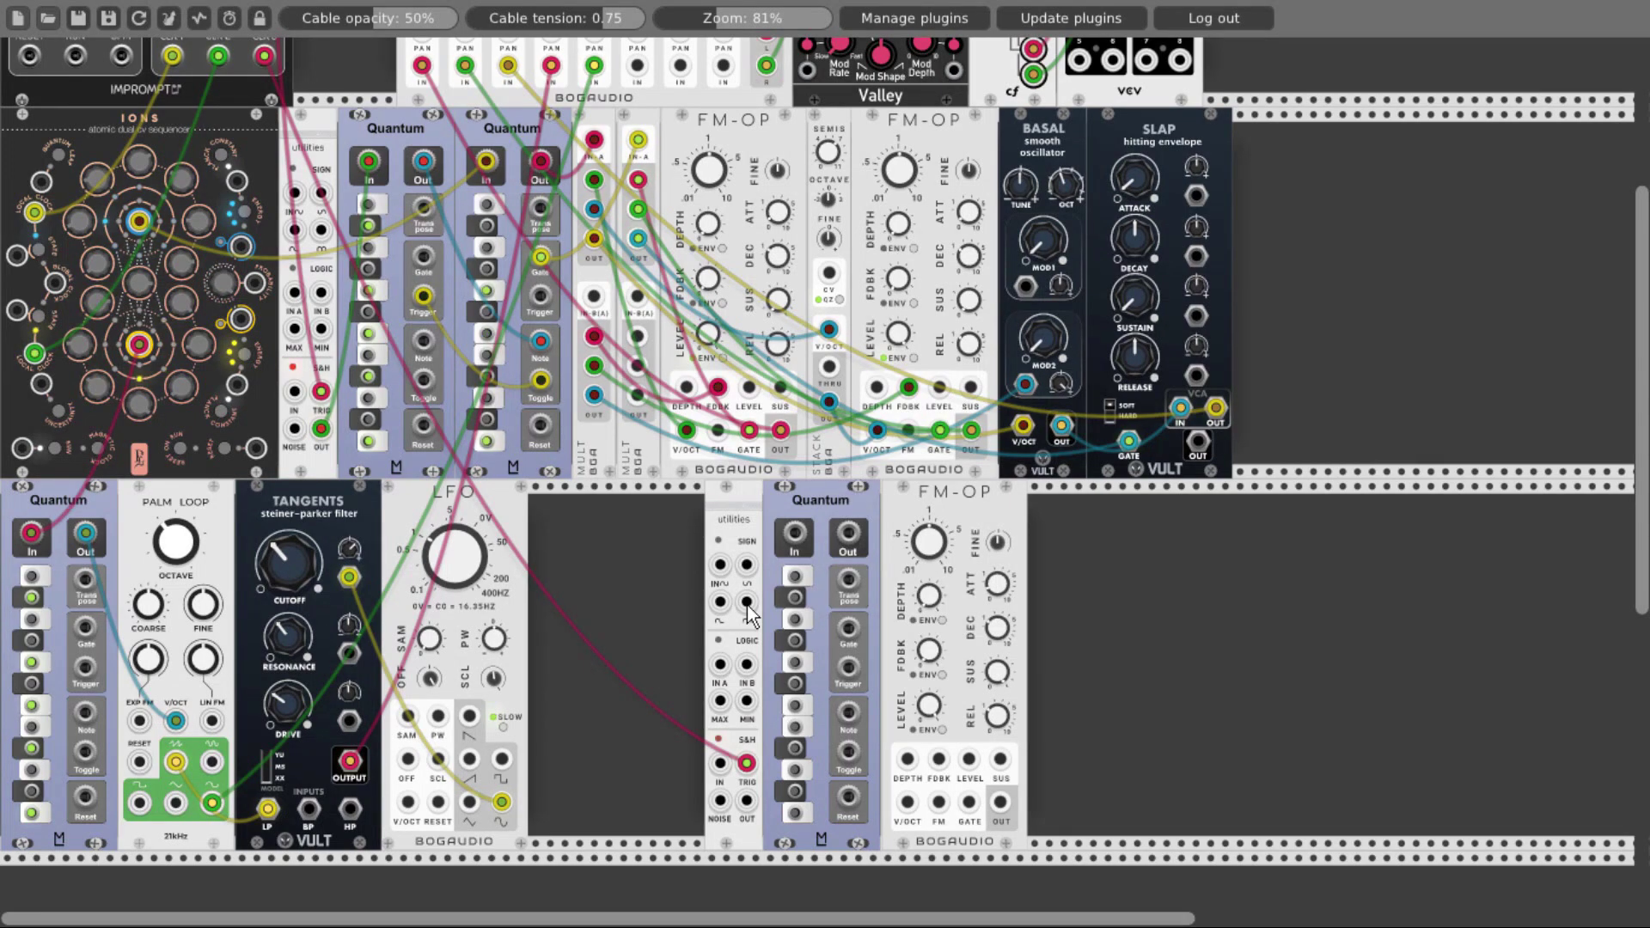
# Patch the new Utilities' S&H OUT to its own SIGN input and add a VCA-1 directly after Utilities.
pyautogui.moveTo(747, 800); pyautogui.dragTo(720, 568)
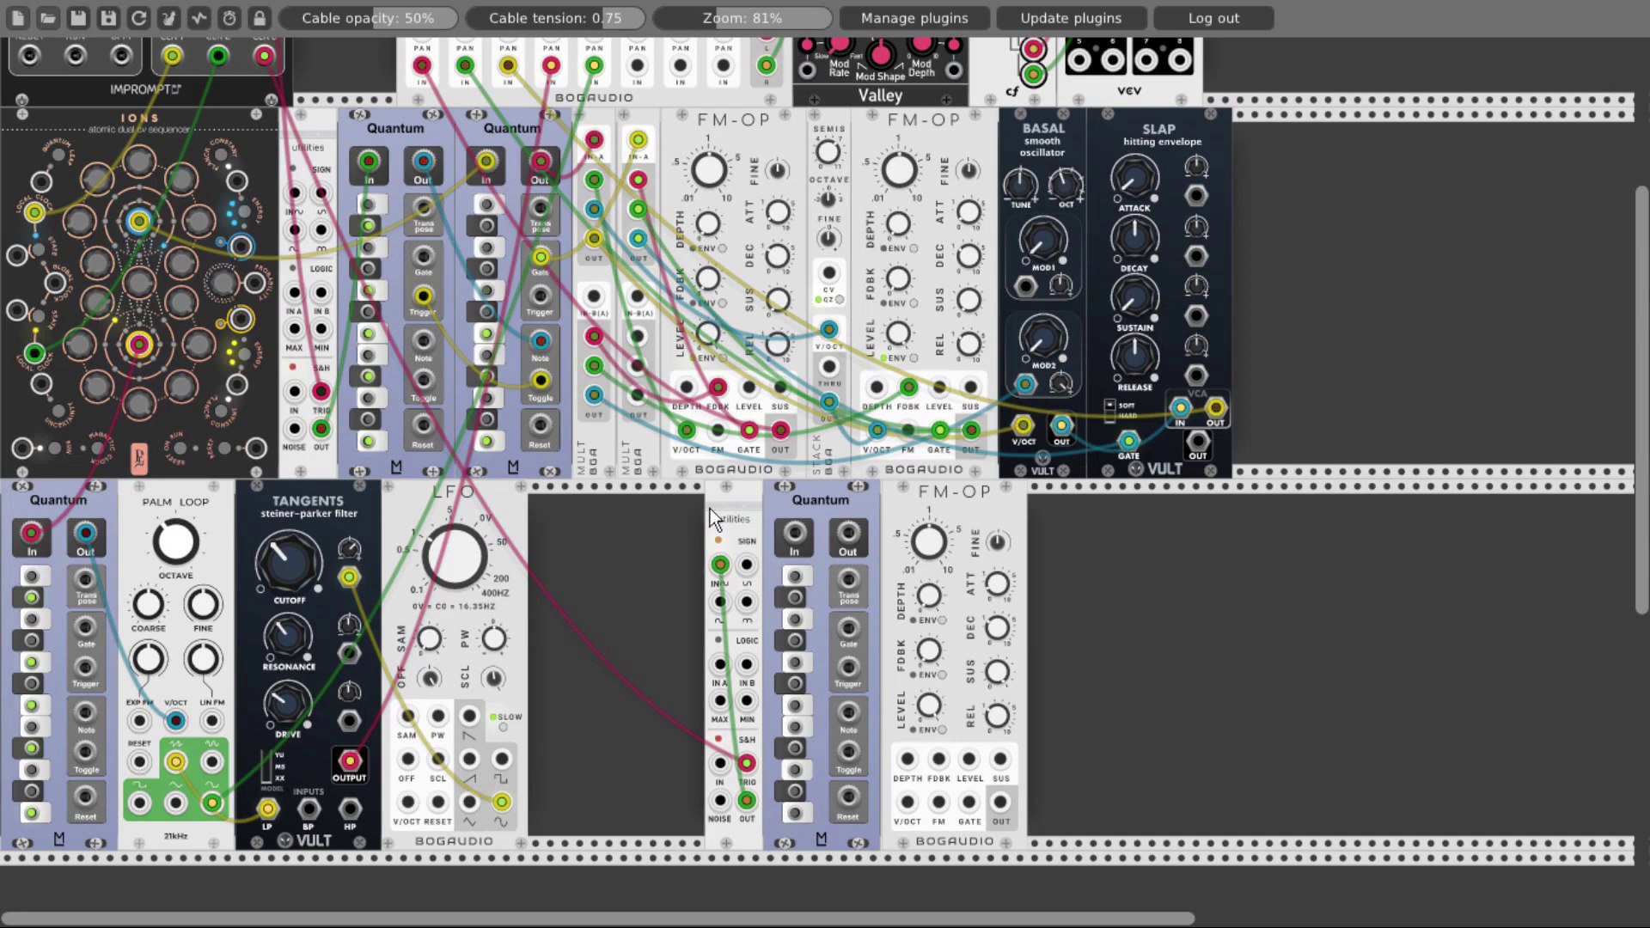
pyautogui.moveTo(709, 509); pyautogui.dragTo(636, 511)
pyautogui.rightClick(718, 529)
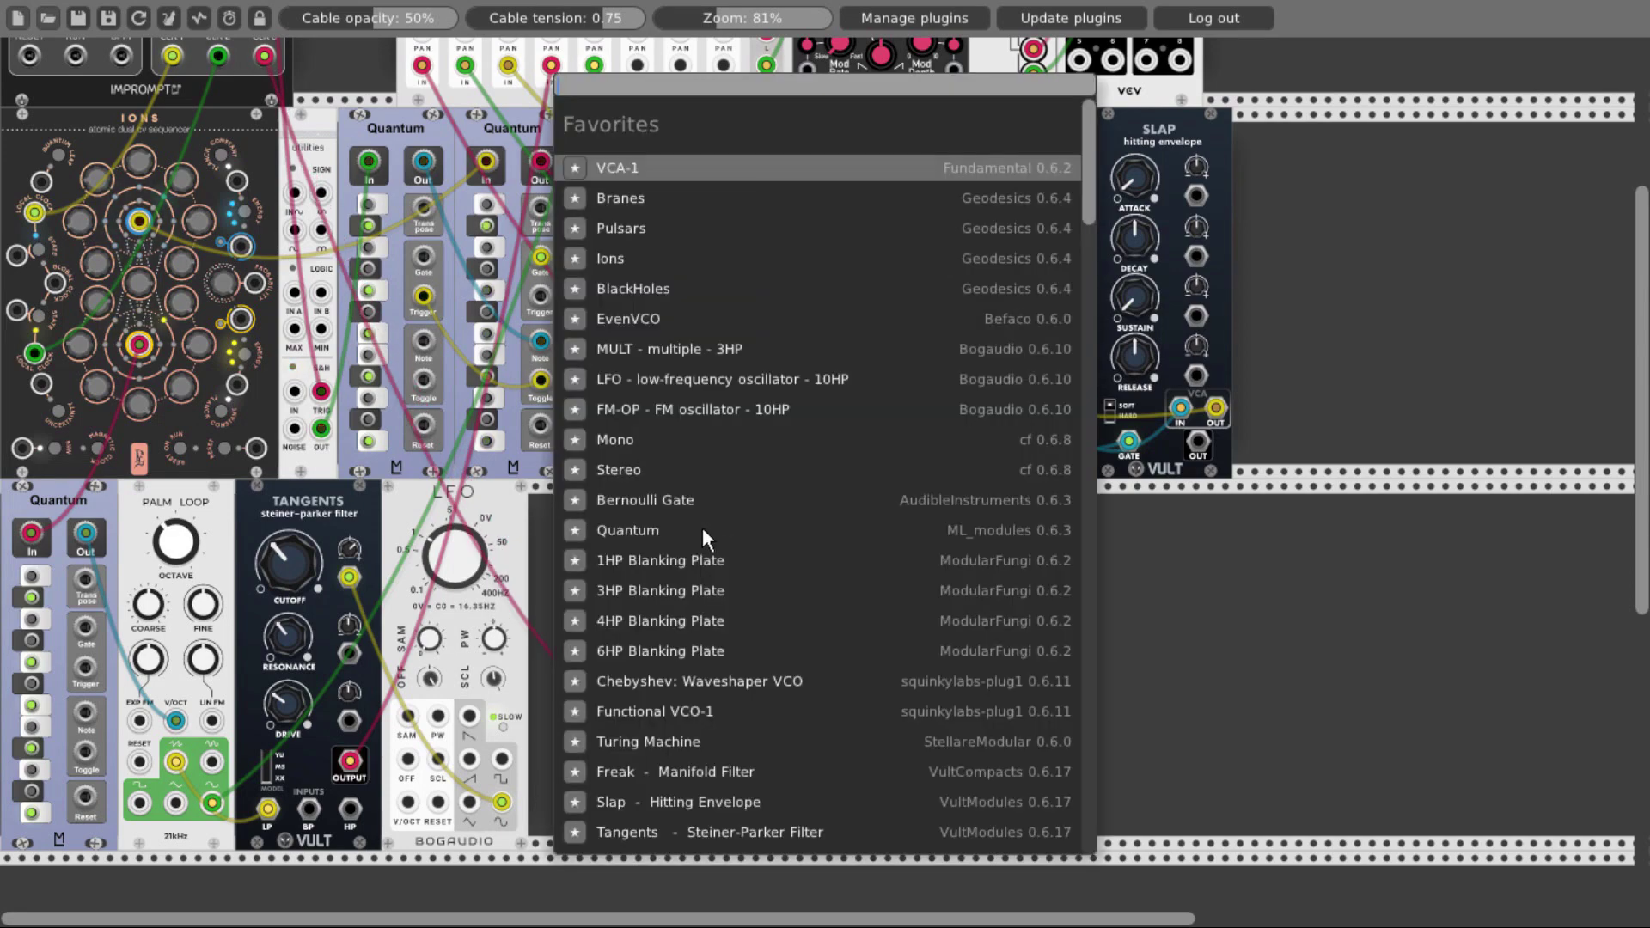
pyautogui.click(639, 169)
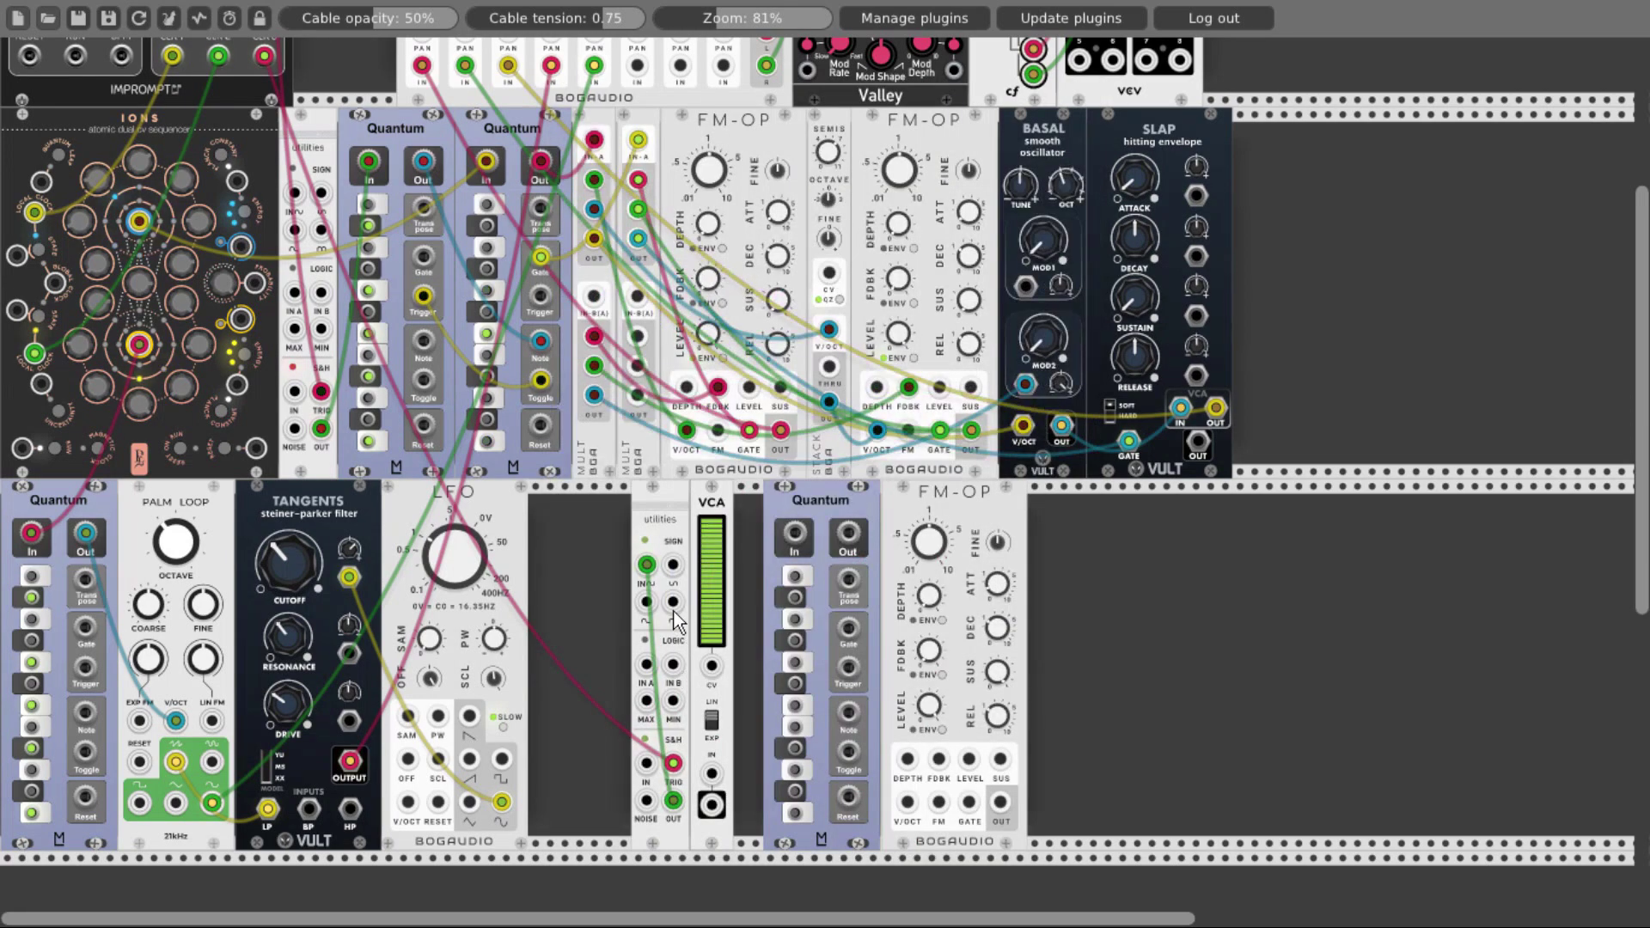
# Route Utilities' lower-right SIGN output through the VCA, lowered to about a quarter level, into the fourth Quantum's In.
pyautogui.moveTo(673, 602); pyautogui.dragTo(711, 774)
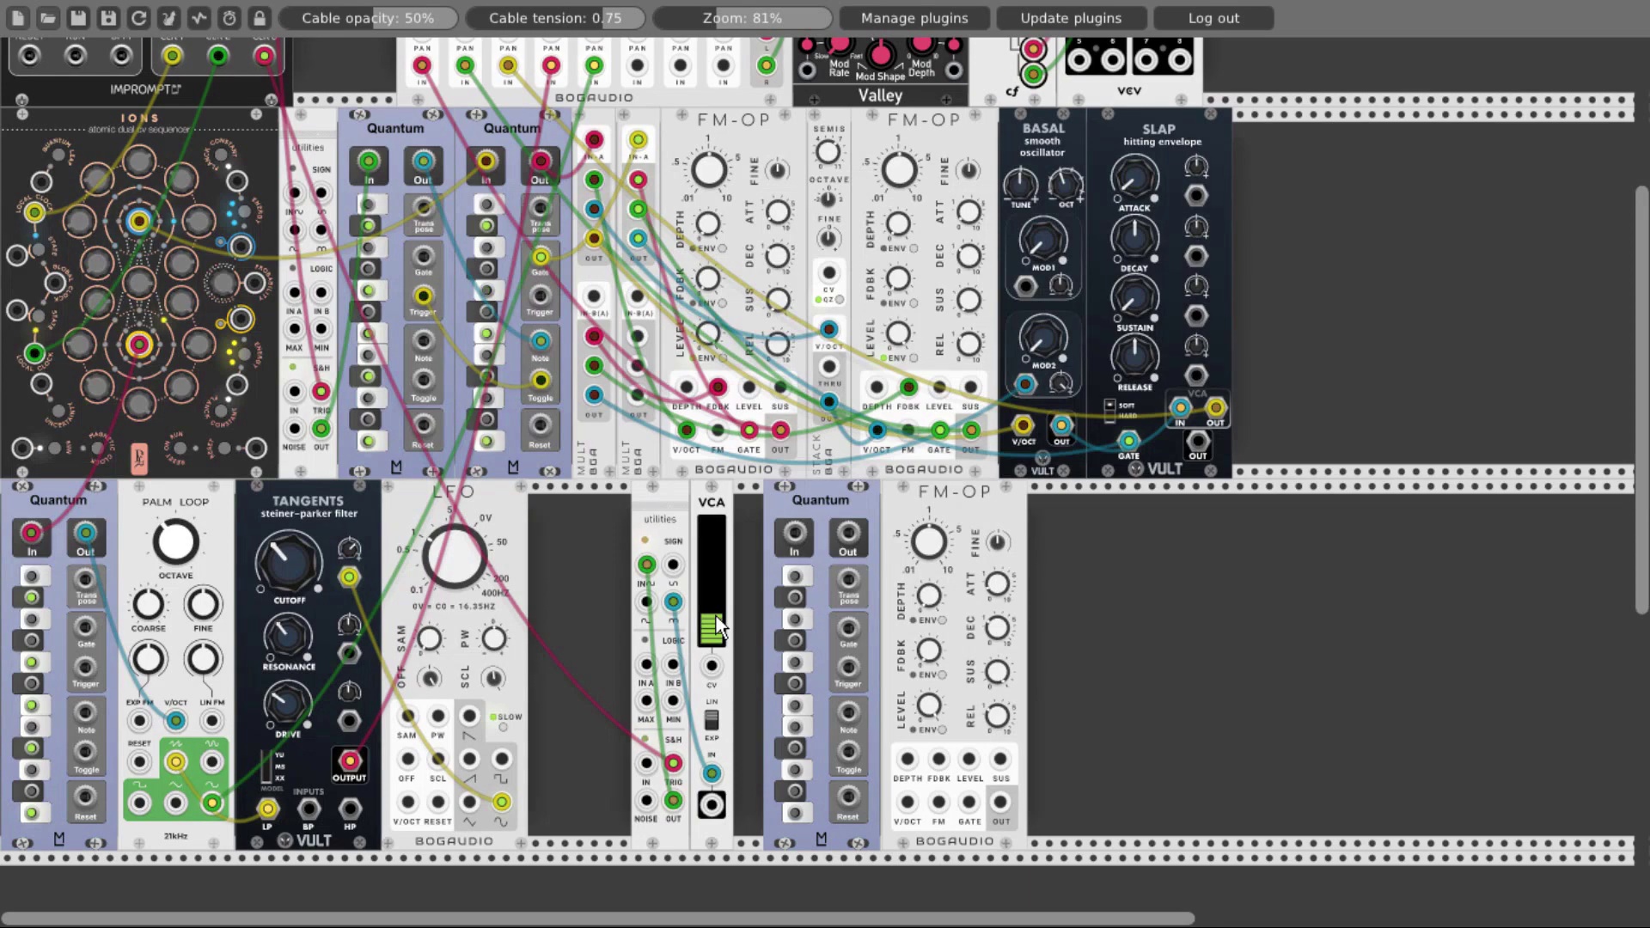
pyautogui.moveTo(711, 808); pyautogui.dragTo(768, 511)
# Patch the fourth Quantum's Out to the new FM-OP's V/OCT and FDBK inputs, and its Gate to FM-OP's GATE.
pyautogui.moveTo(893, 507); pyautogui.dragTo(877, 804)
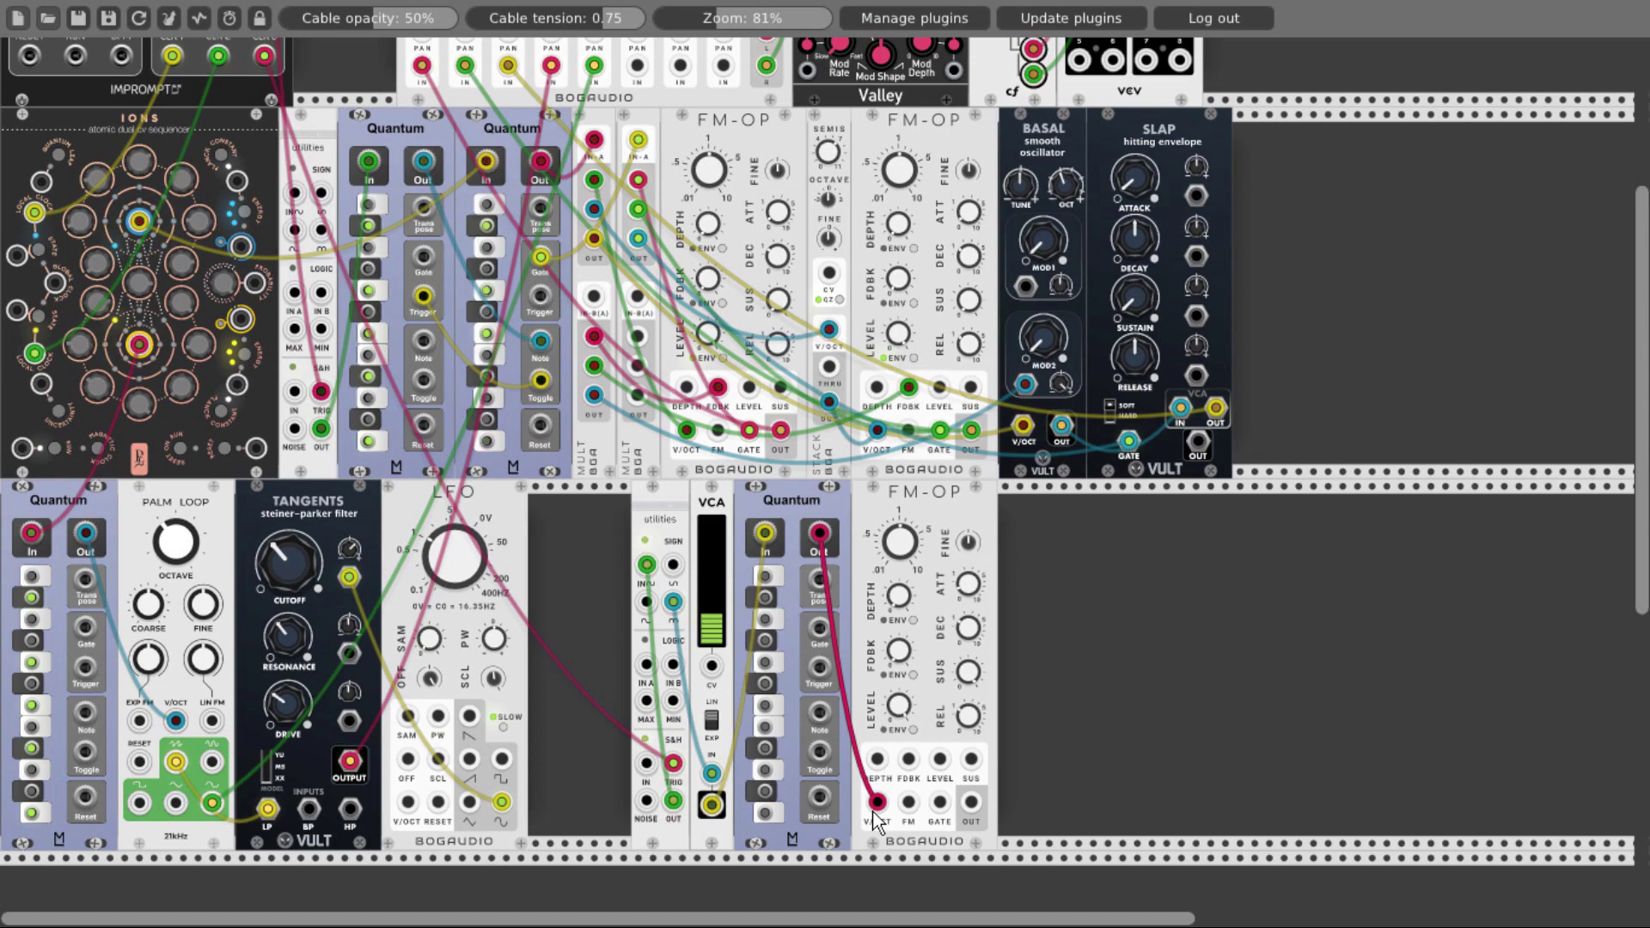
pyautogui.moveTo(819, 628); pyautogui.dragTo(939, 802)
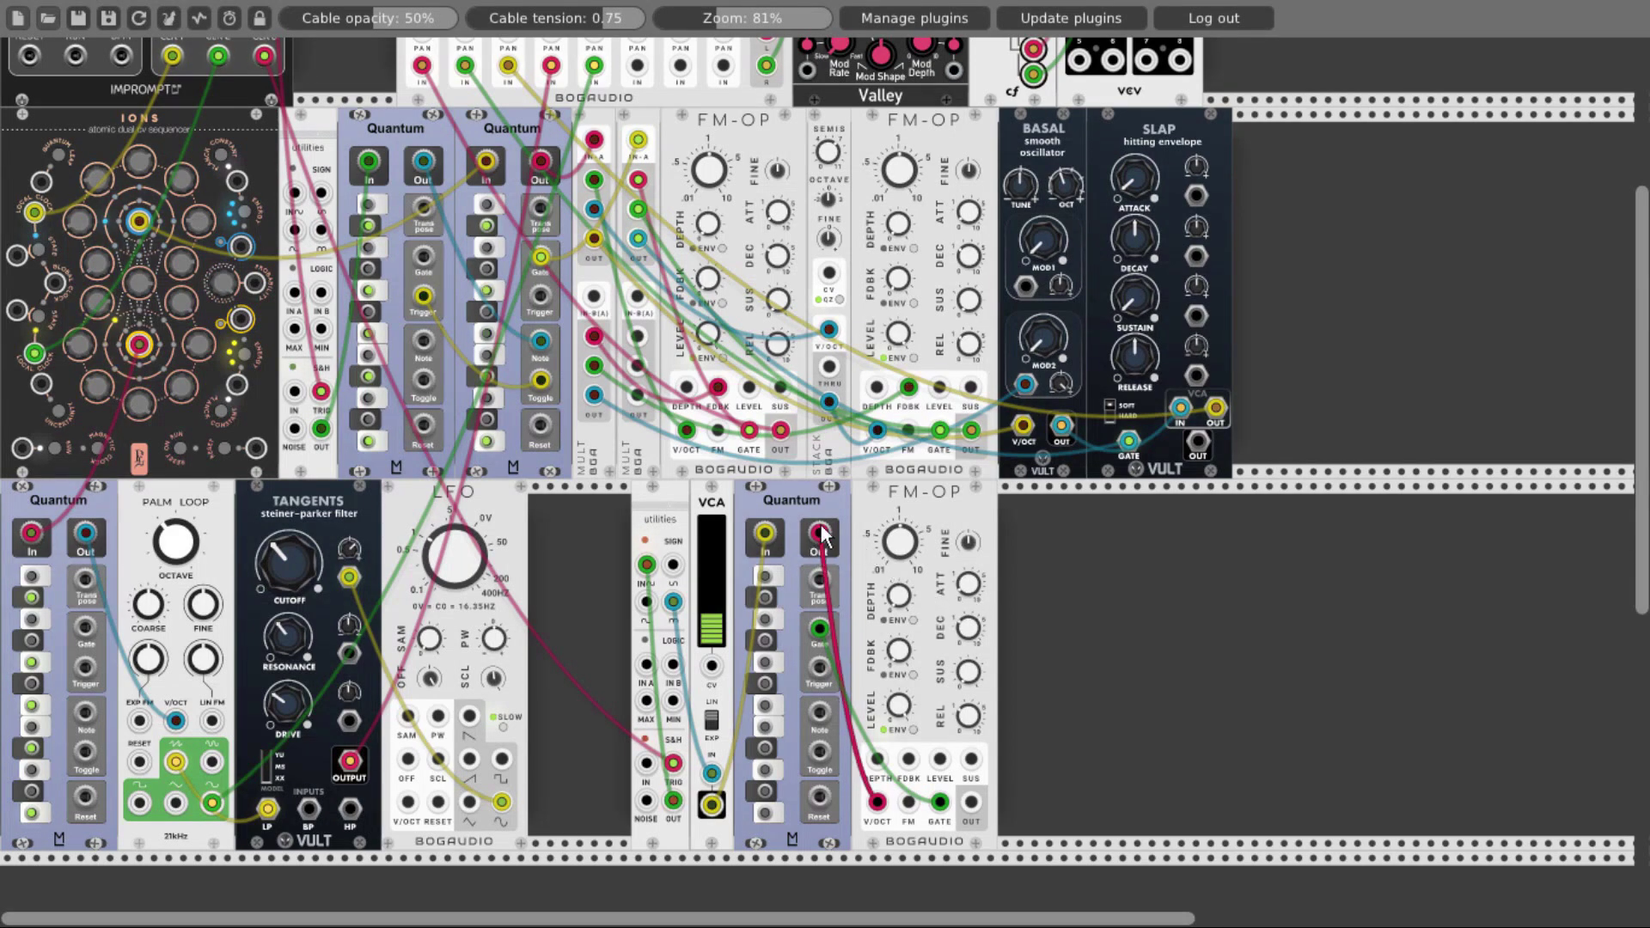
pyautogui.moveTo(909, 758); pyautogui.dragTo(829, 531)
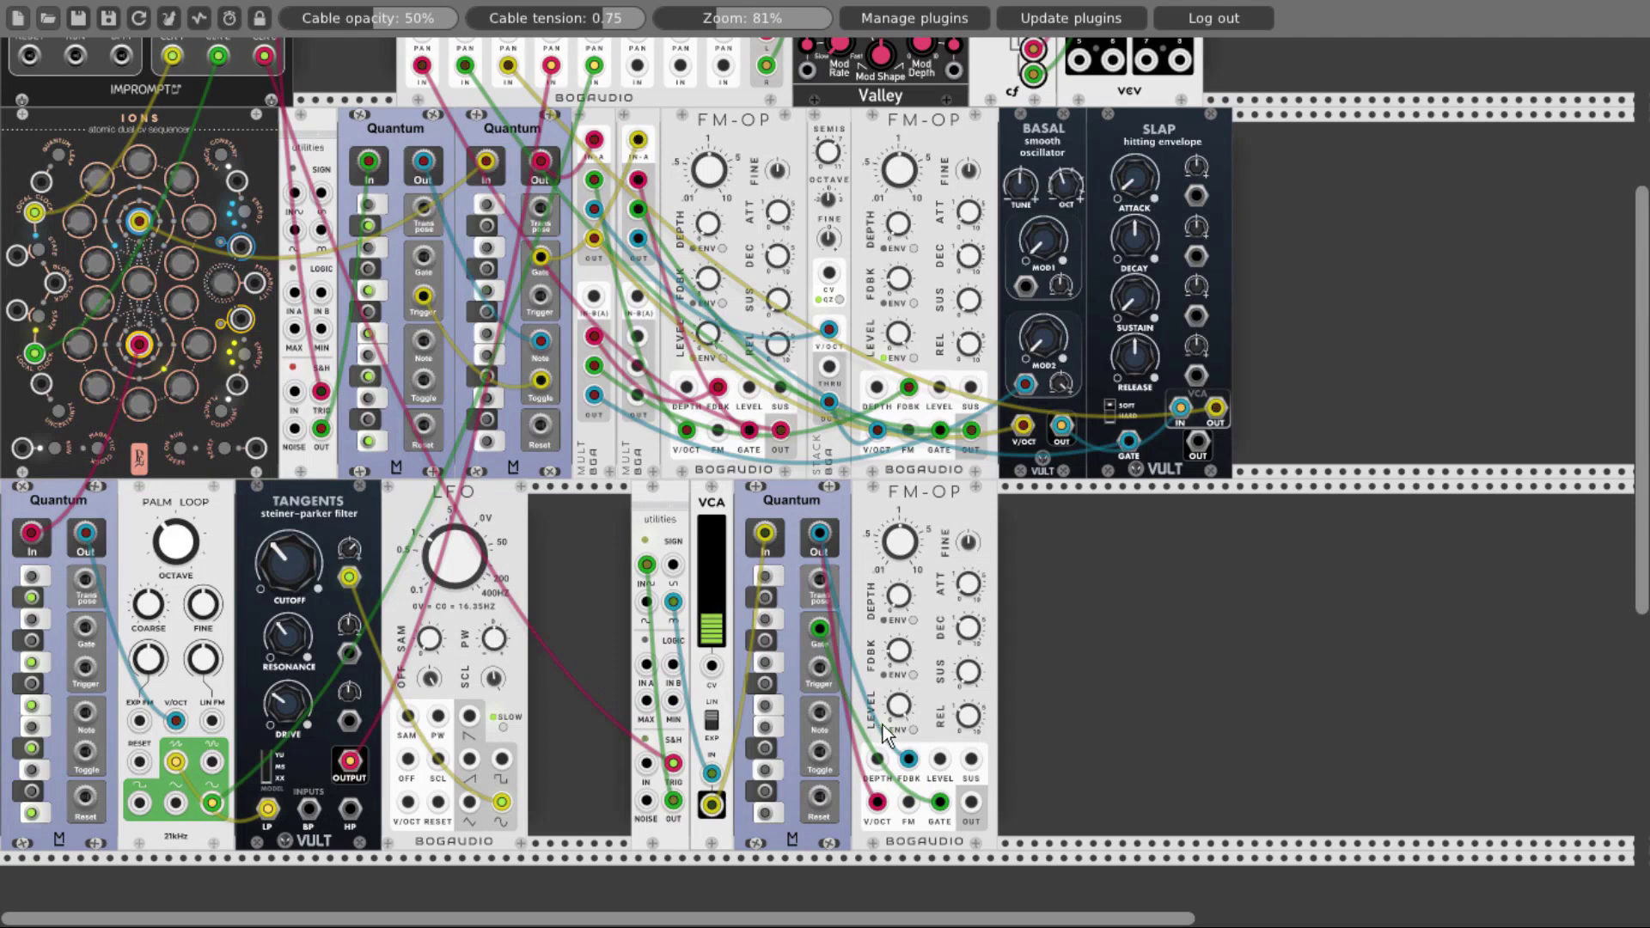
# Patch the new FM-OP's OUT to the MIX8 channel 6 input.
pyautogui.moveTo(971, 803); pyautogui.dragTo(637, 367)
pyautogui.scroll(5, 954, 799)
pyautogui.scroll(-6, 773, 514)
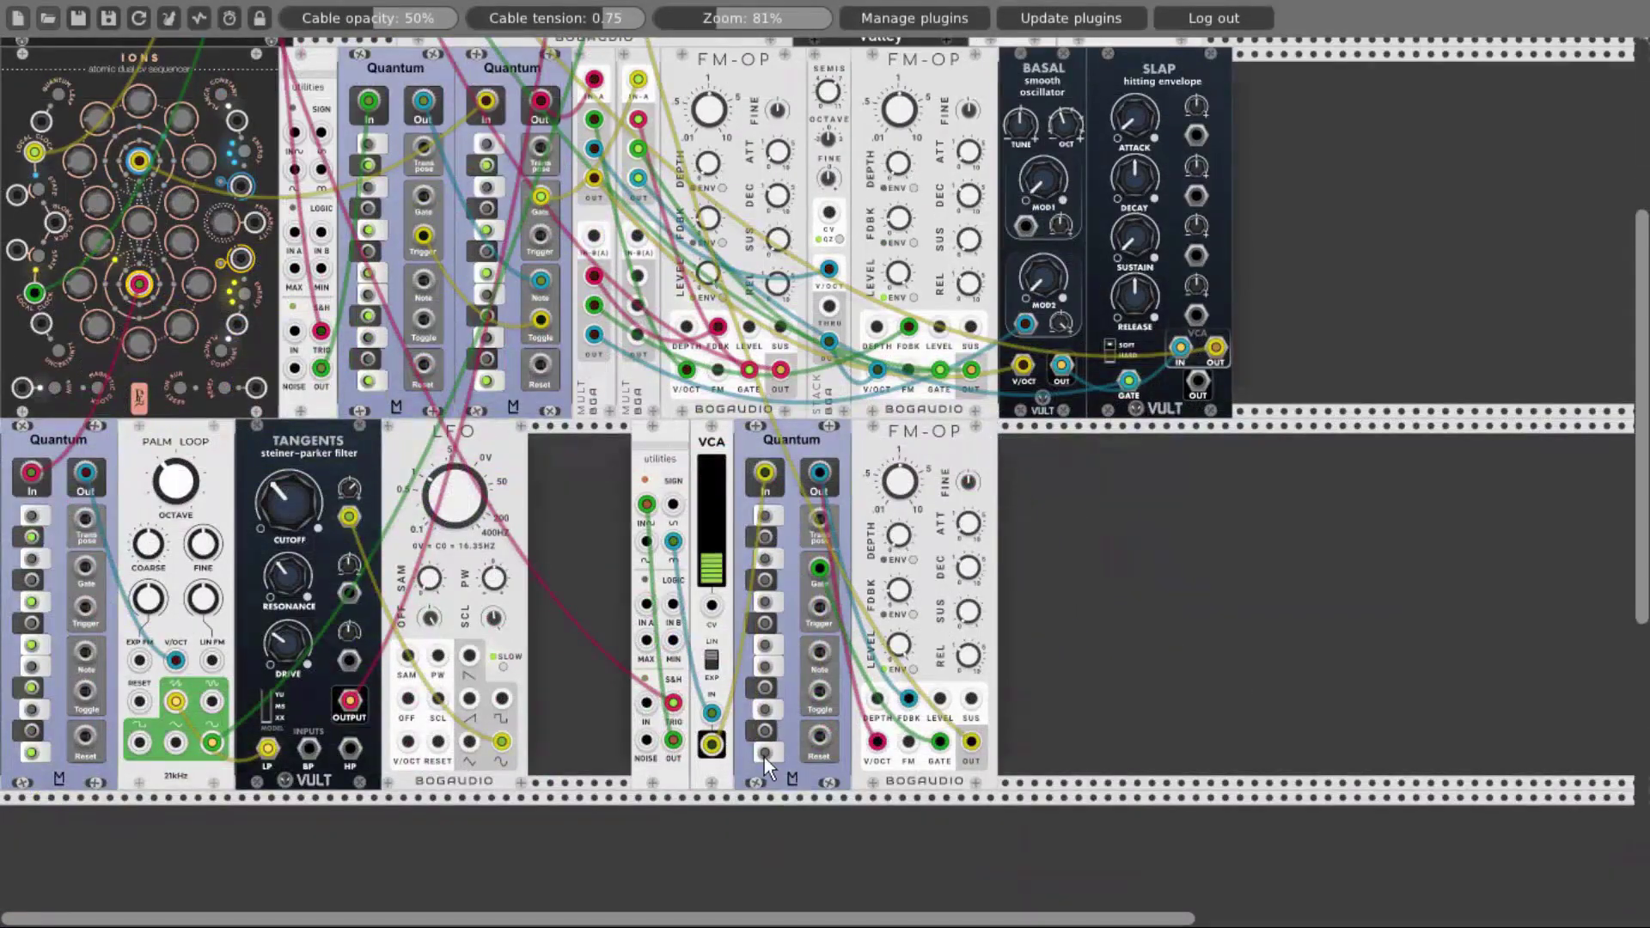
# Toggle the fourth Quantum's lowest note on and back off.
pyautogui.click(765, 754)
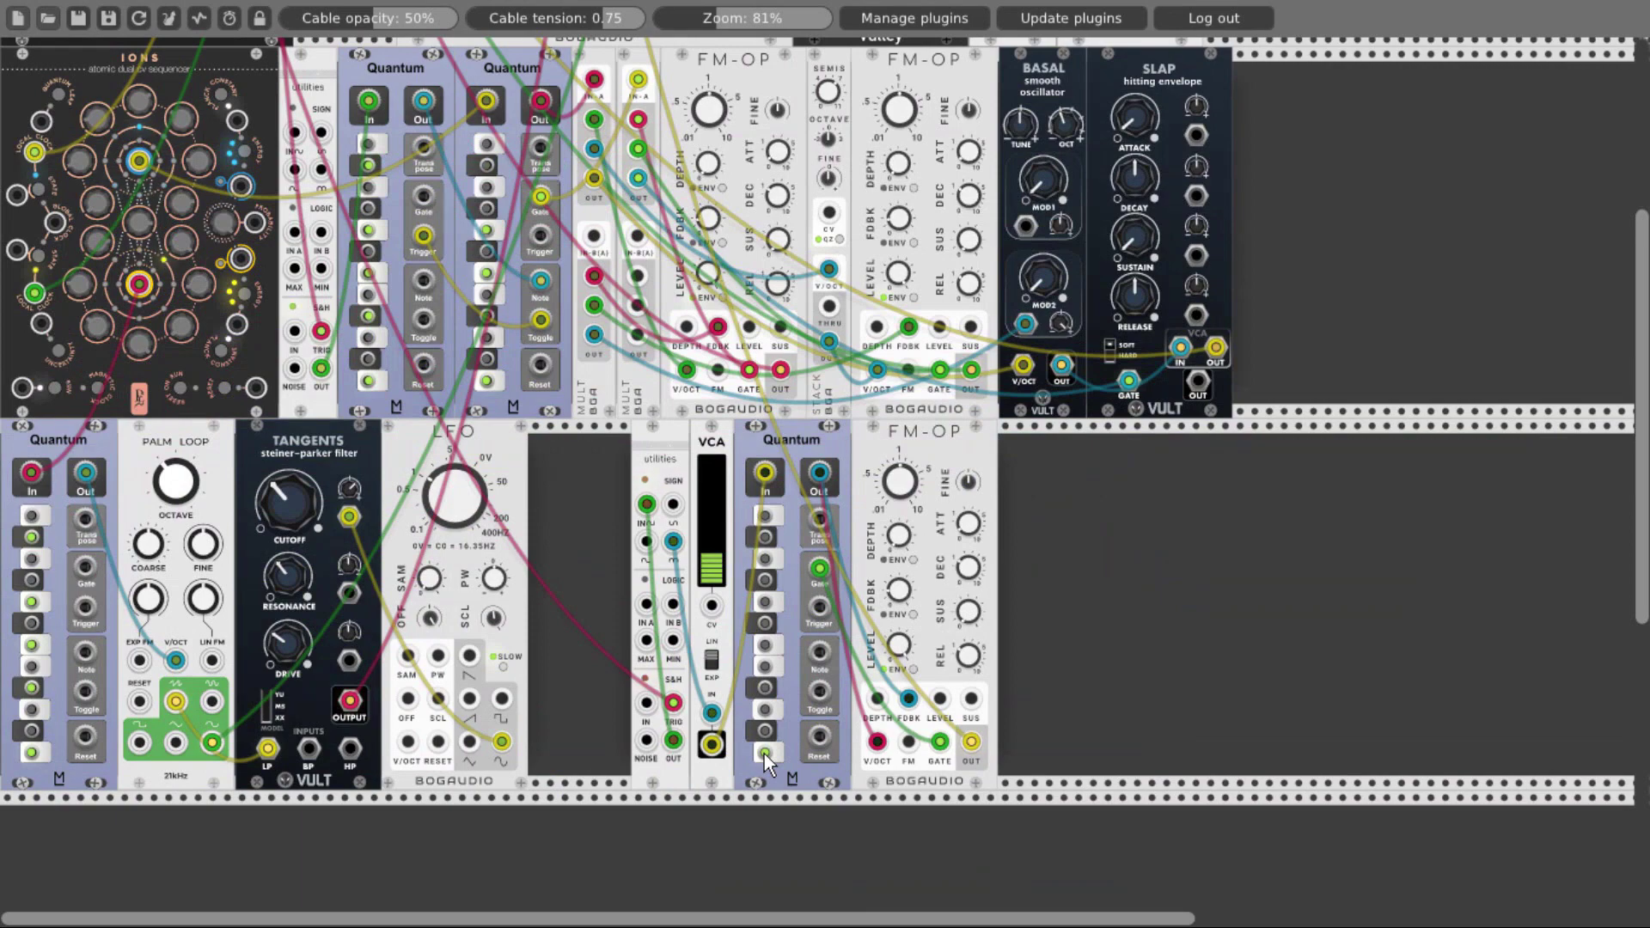
pyautogui.click(765, 754)
# Add a Twelve-Key after the new FM-OP and patch its CV output to the fourth Quantum's Note and its GATE to Toggle.
pyautogui.rightClick(1105, 612)
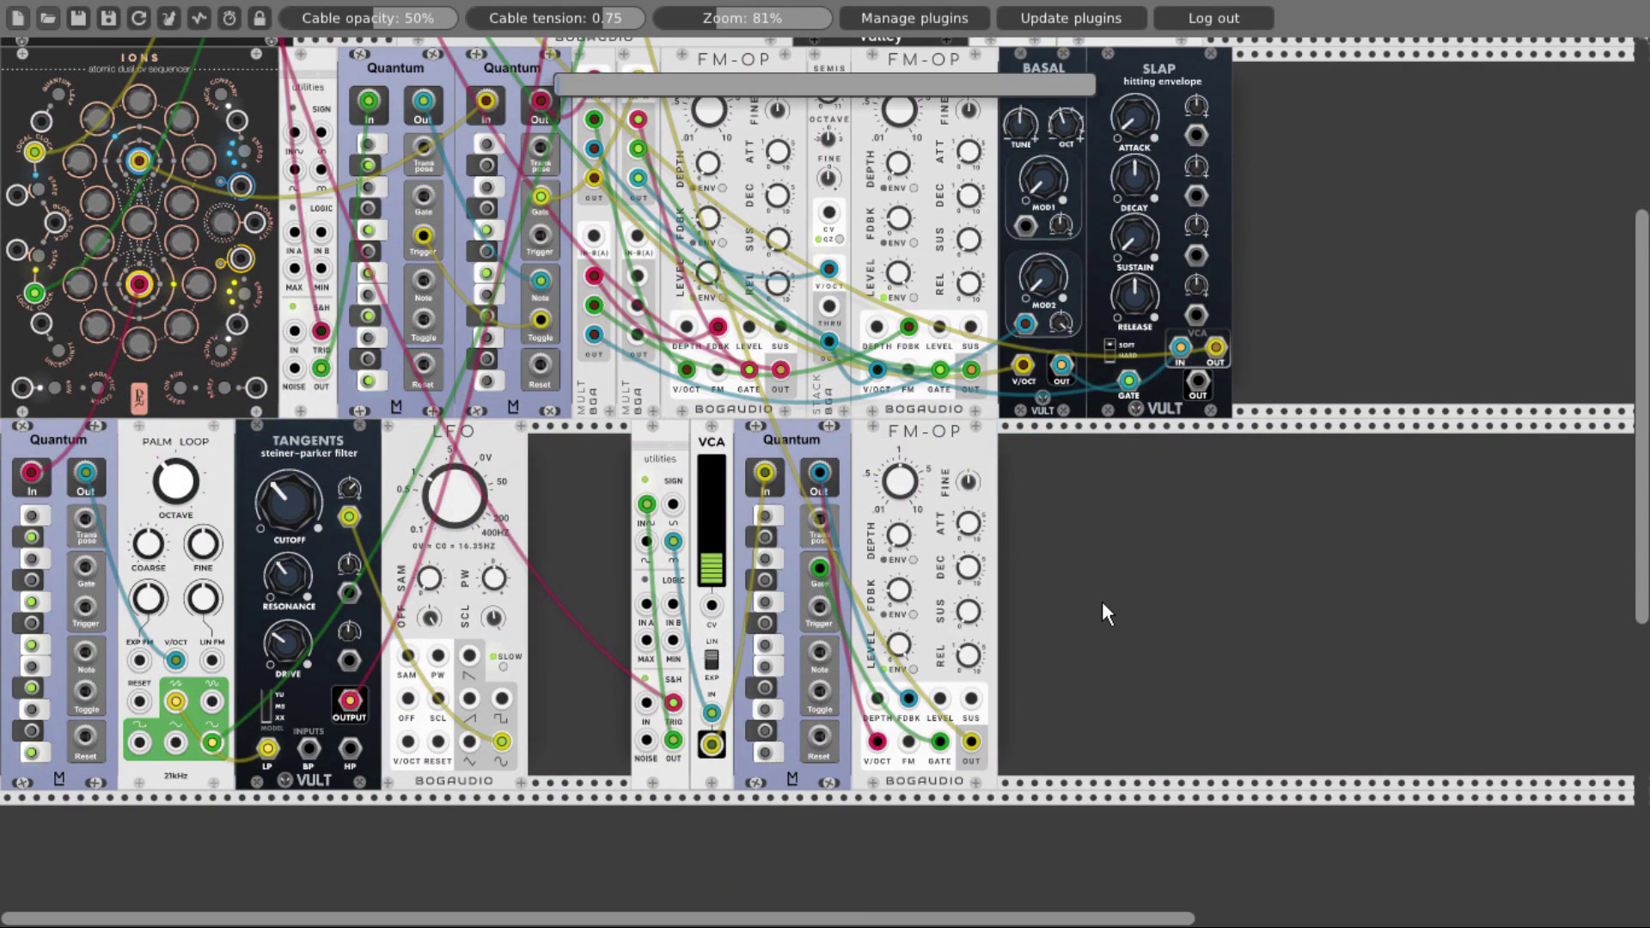
pyautogui.write('twe')
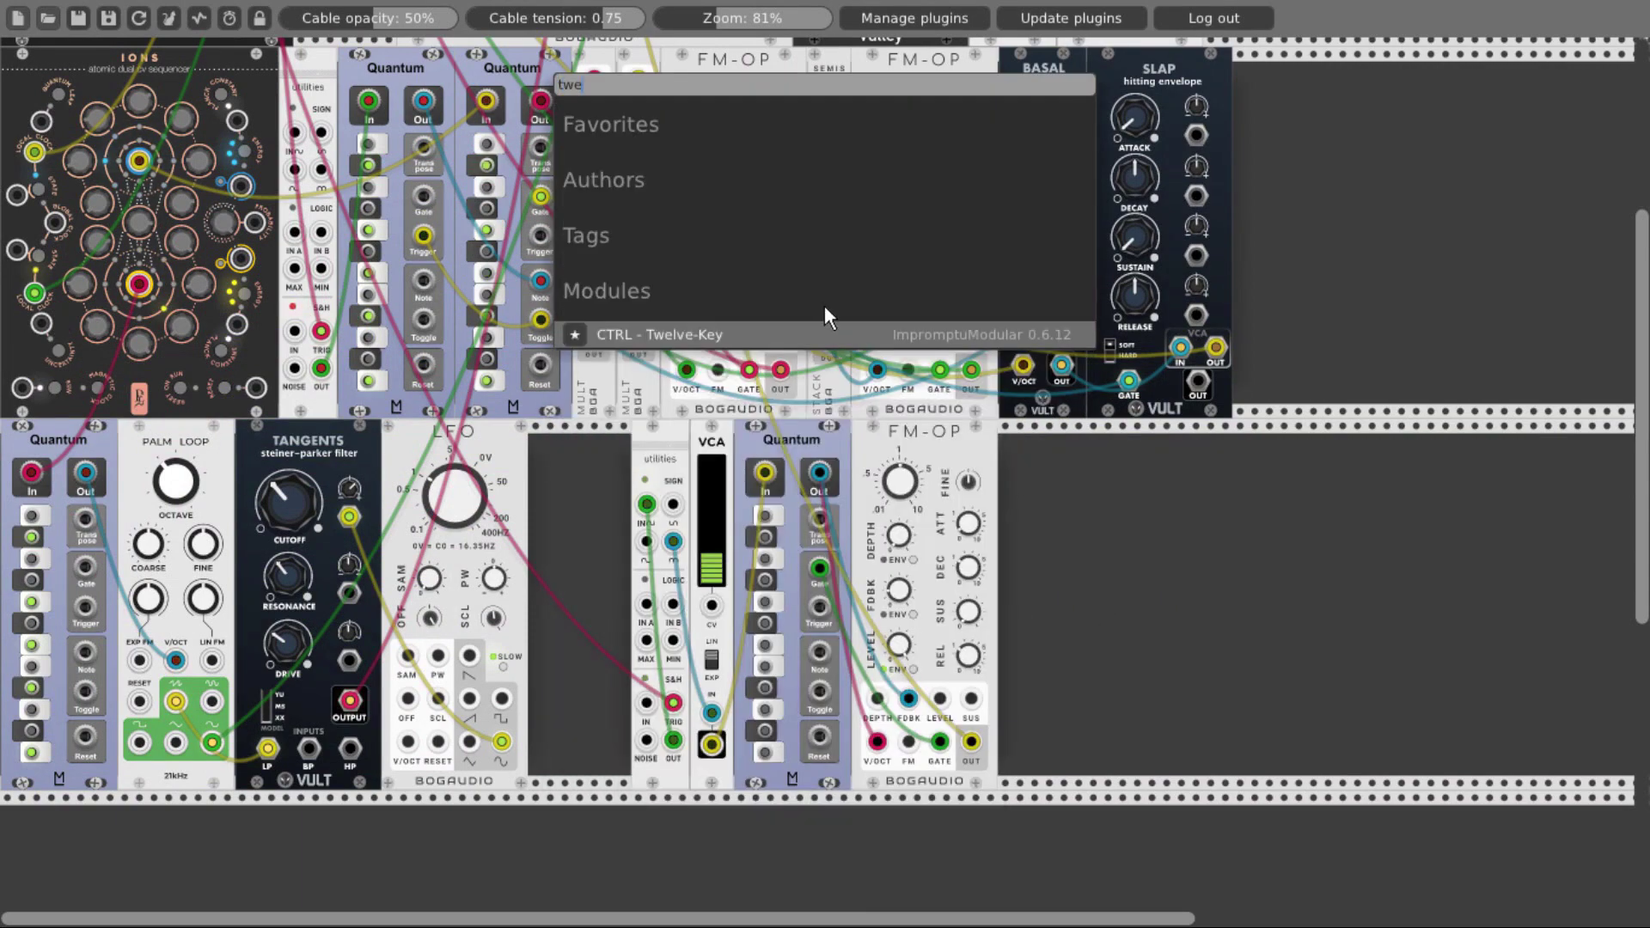
pyautogui.click(815, 333)
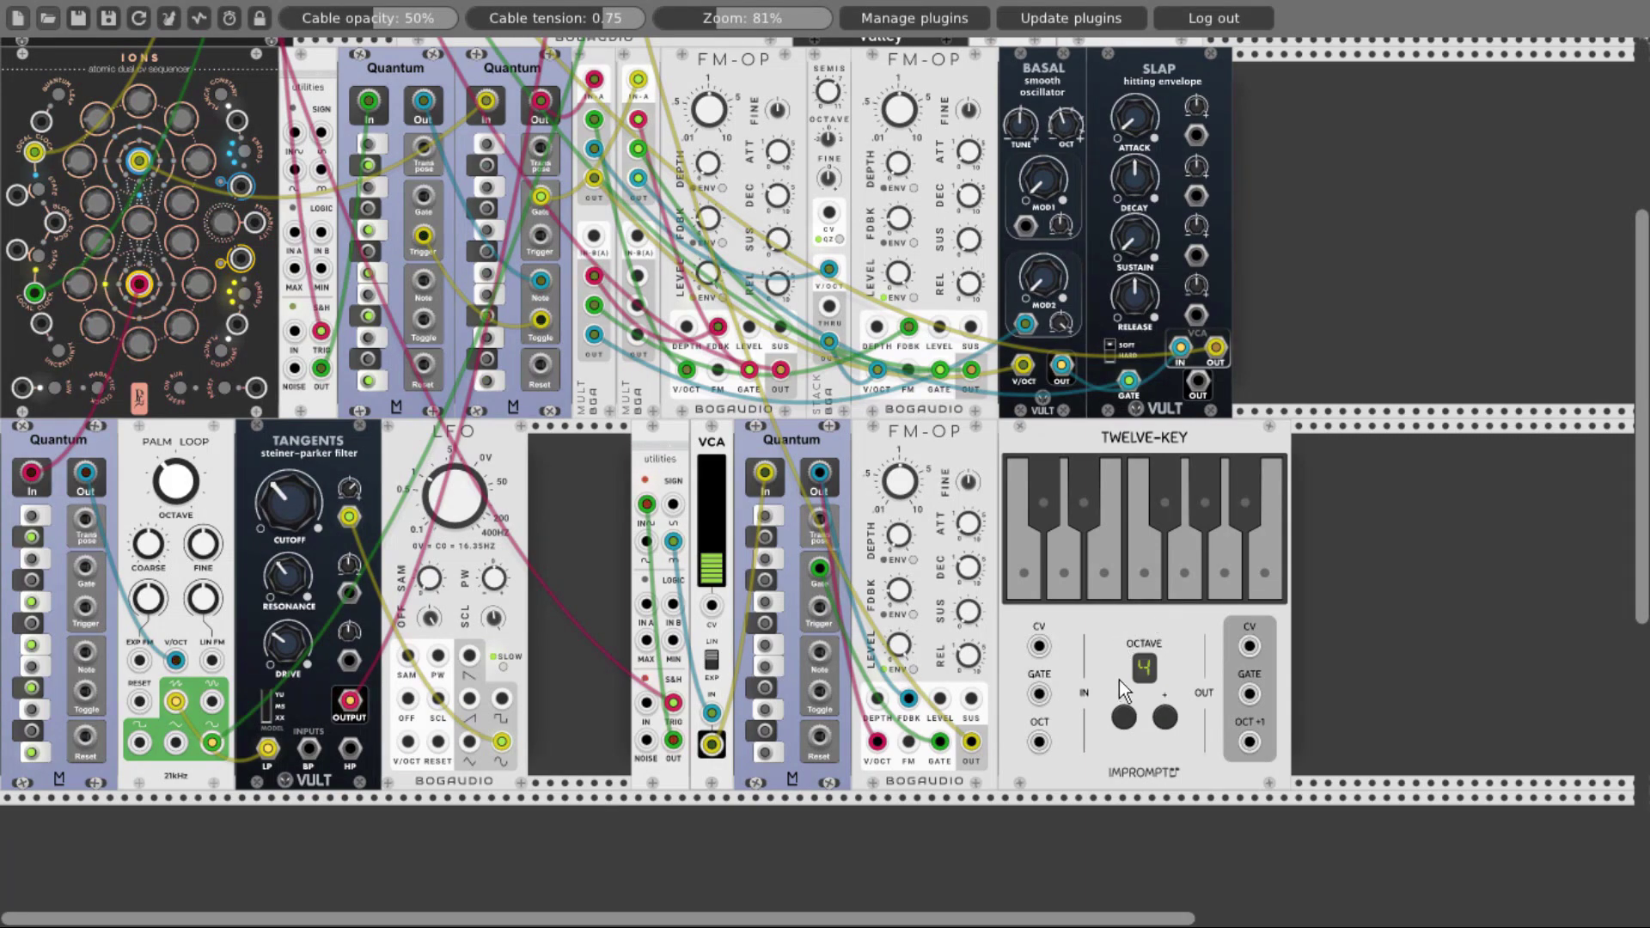
pyautogui.moveTo(1249, 647); pyautogui.dragTo(820, 653)
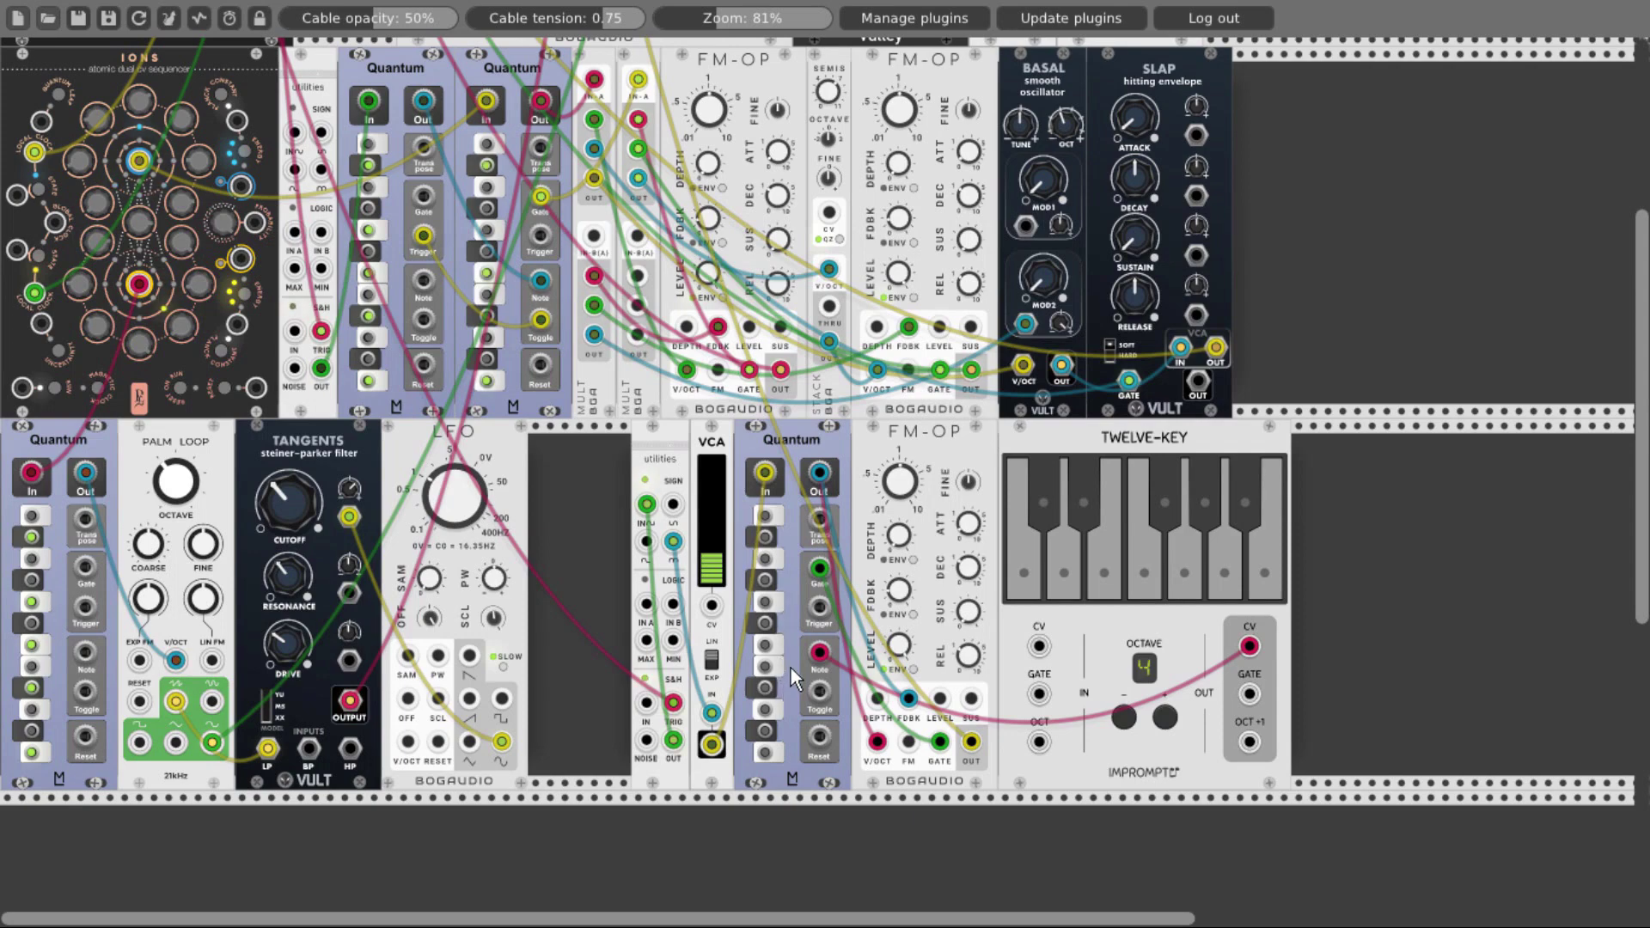
pyautogui.moveTo(1250, 694); pyautogui.dragTo(822, 691)
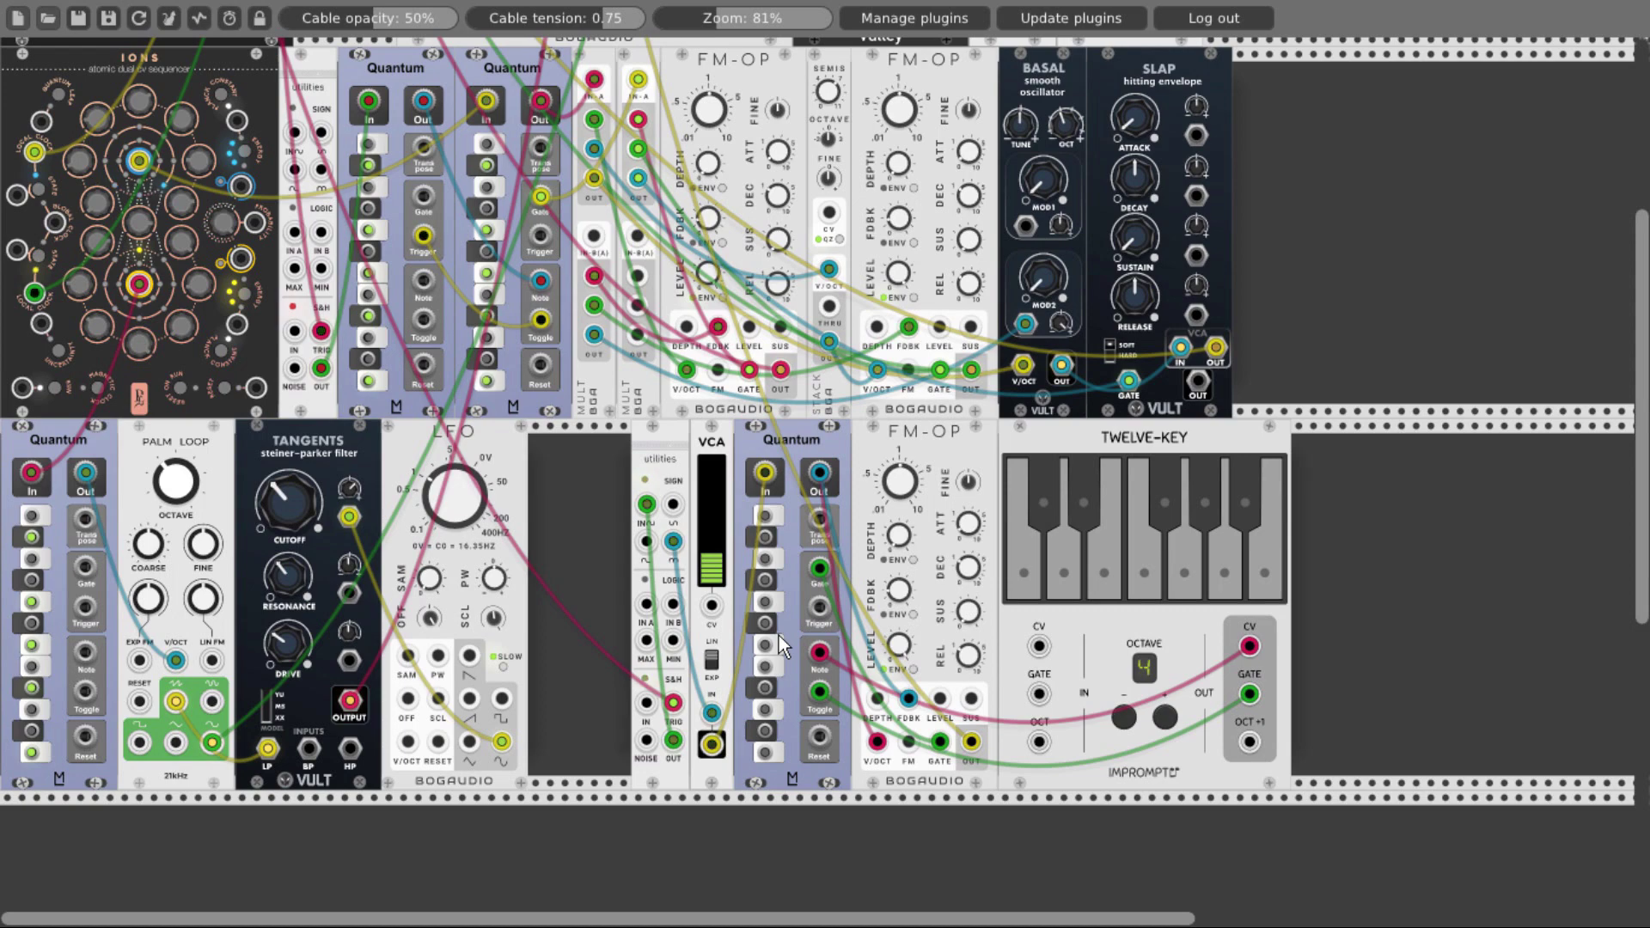
# Mute MIX8 channels 1, 2, 3 and 4 to bring out the new FM-OP voice.
pyautogui.scroll(5, 780, 645)
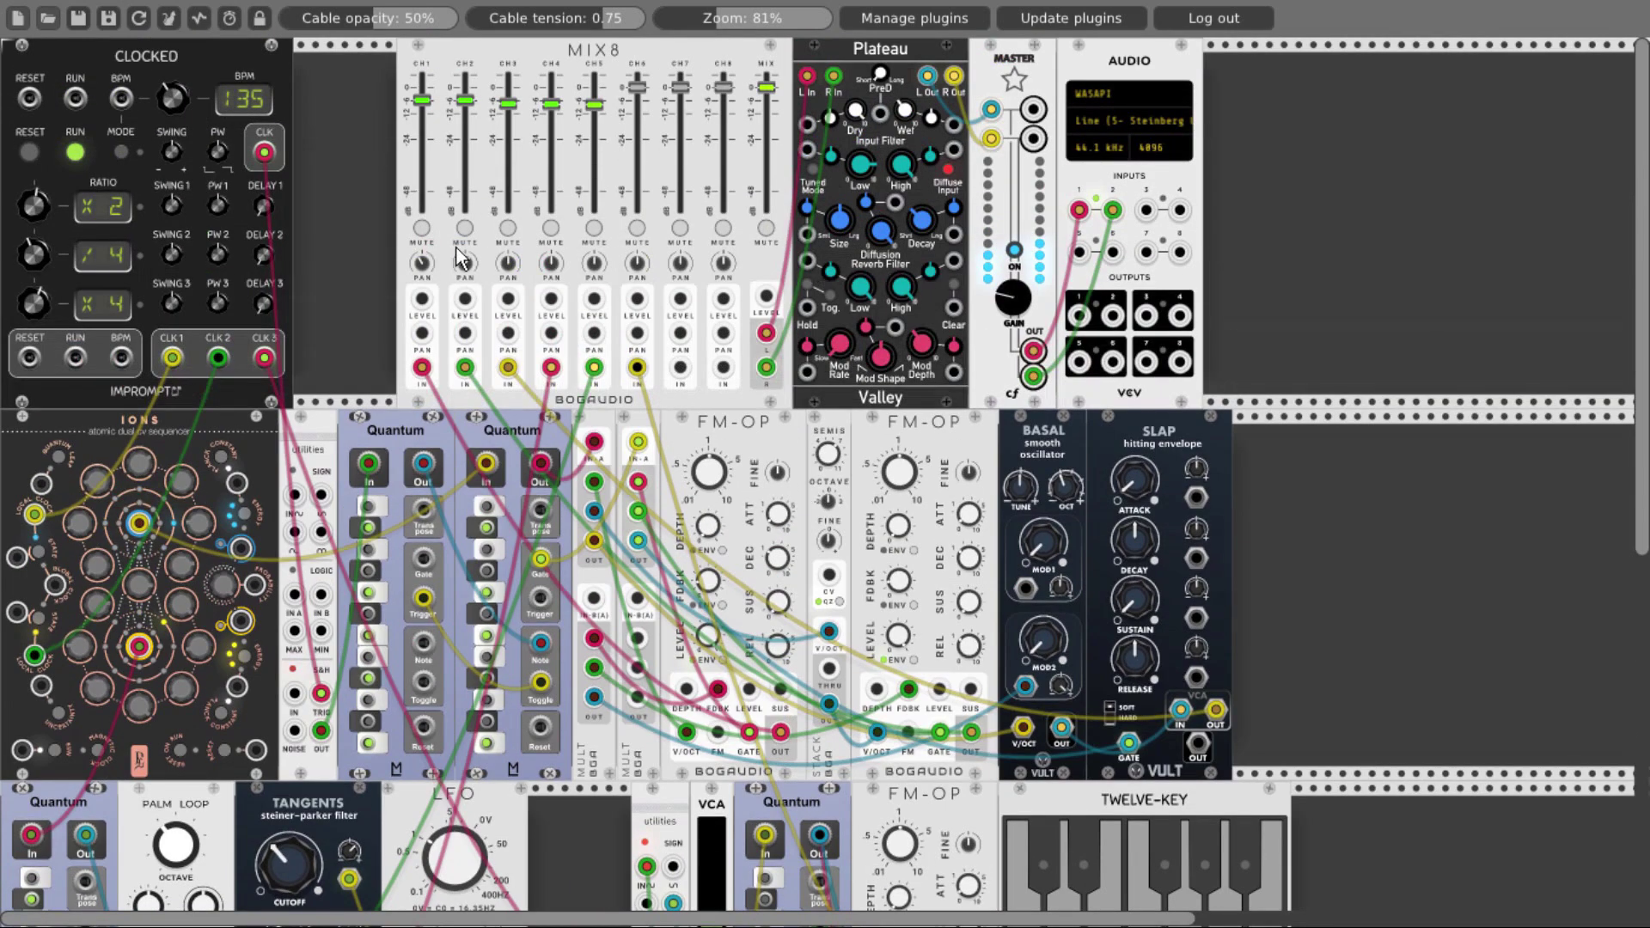
pyautogui.click(421, 227)
pyautogui.click(464, 227)
pyautogui.click(508, 228)
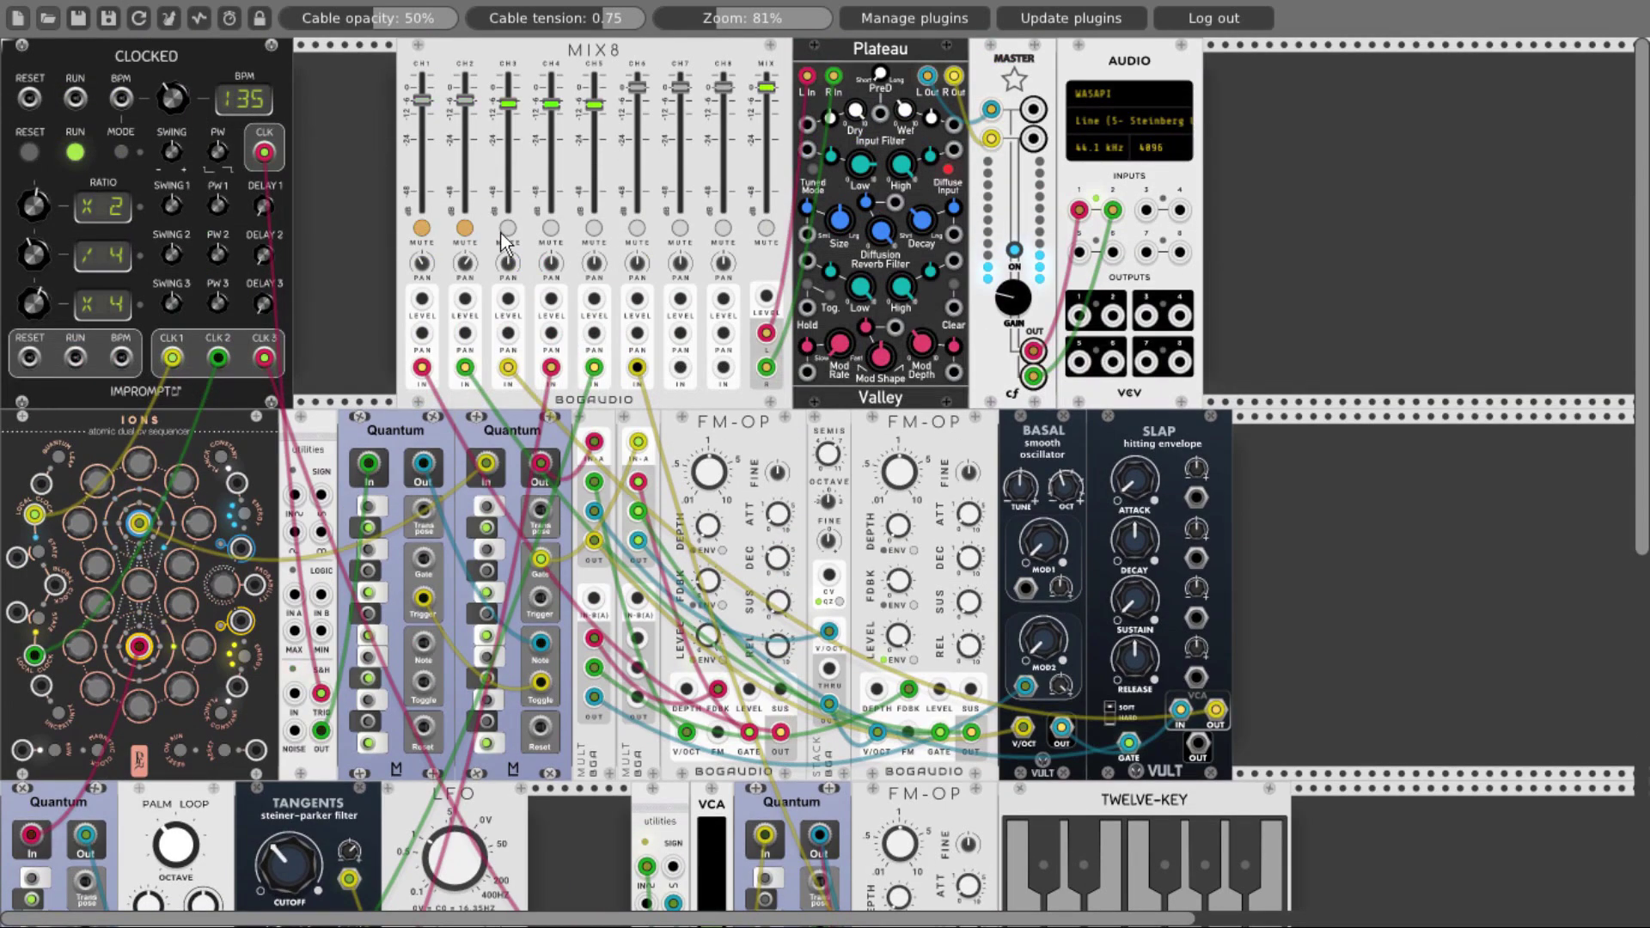
pyautogui.click(551, 228)
# Play Twelve-Key's A♯ key to toggle the matching note in the fourth Quantum.
pyautogui.scroll(-6, 843, 552)
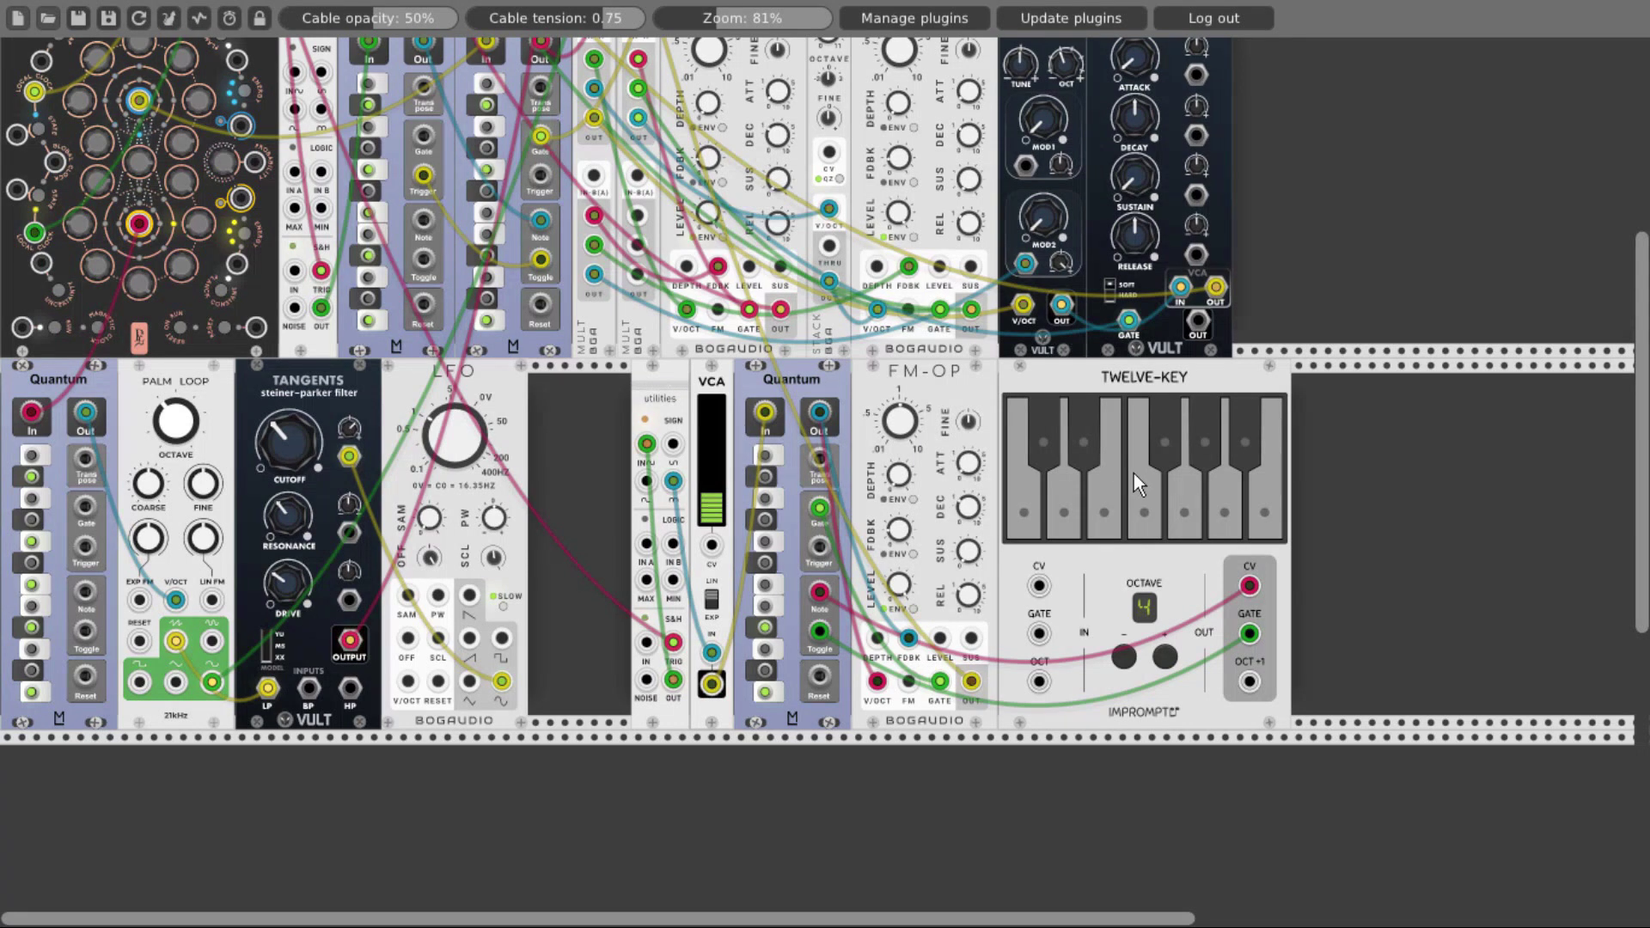
pyautogui.click(1245, 446)
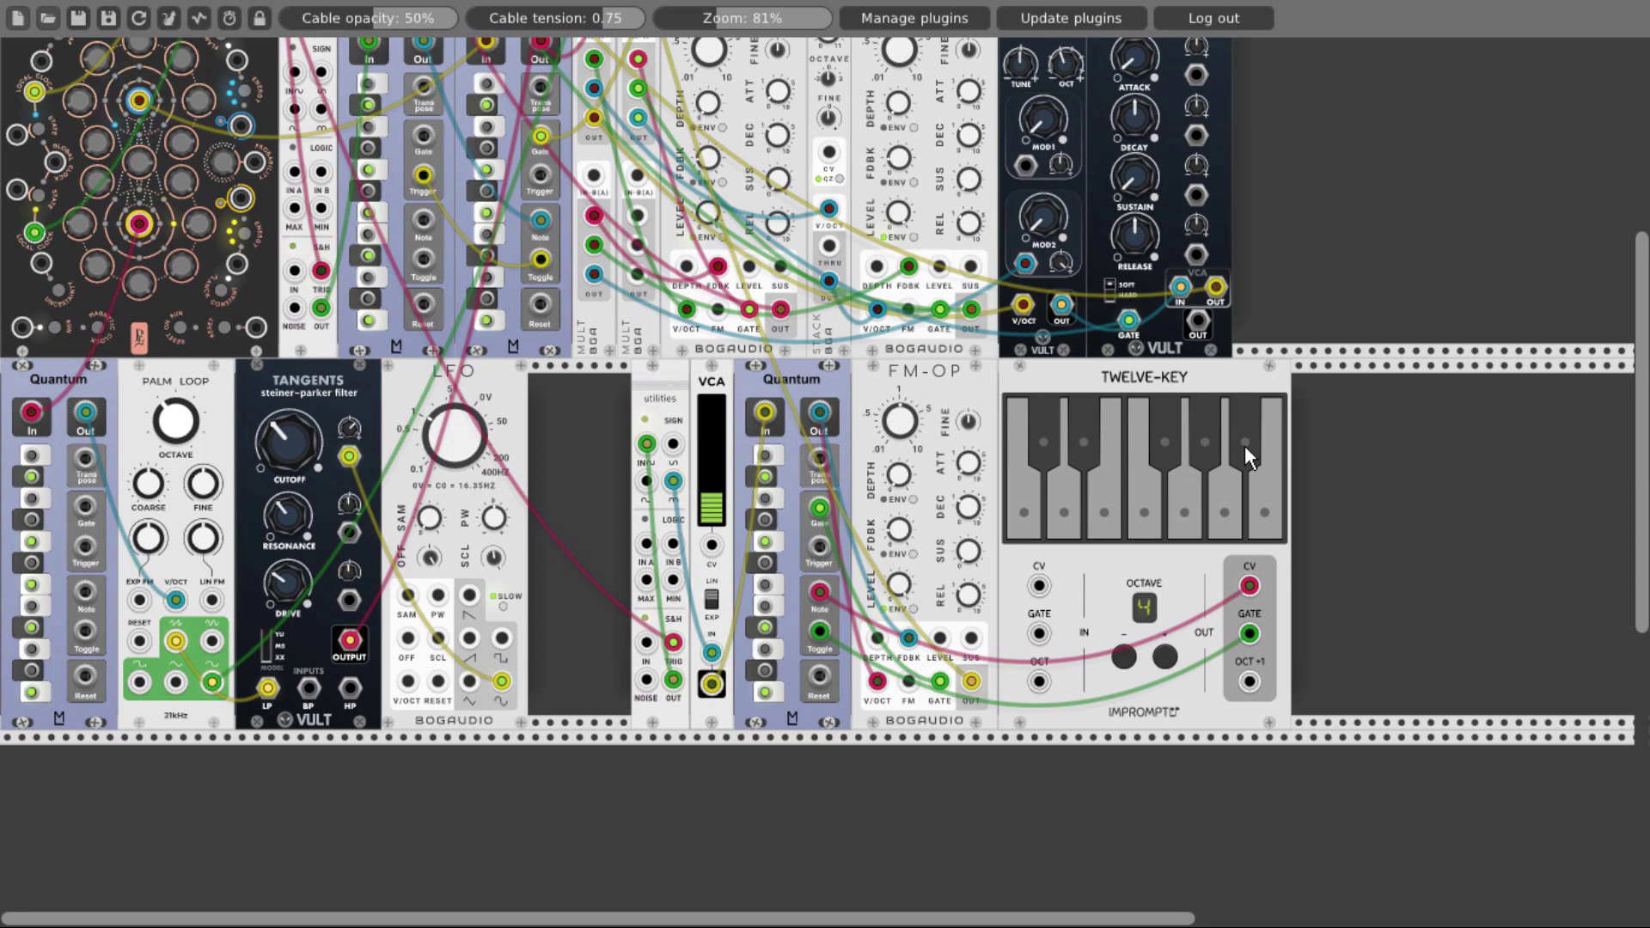
# Play Twelve-Key's C and D♯ keys to toggle the matching notes in the fourth Quantum.
pyautogui.click(1028, 505)
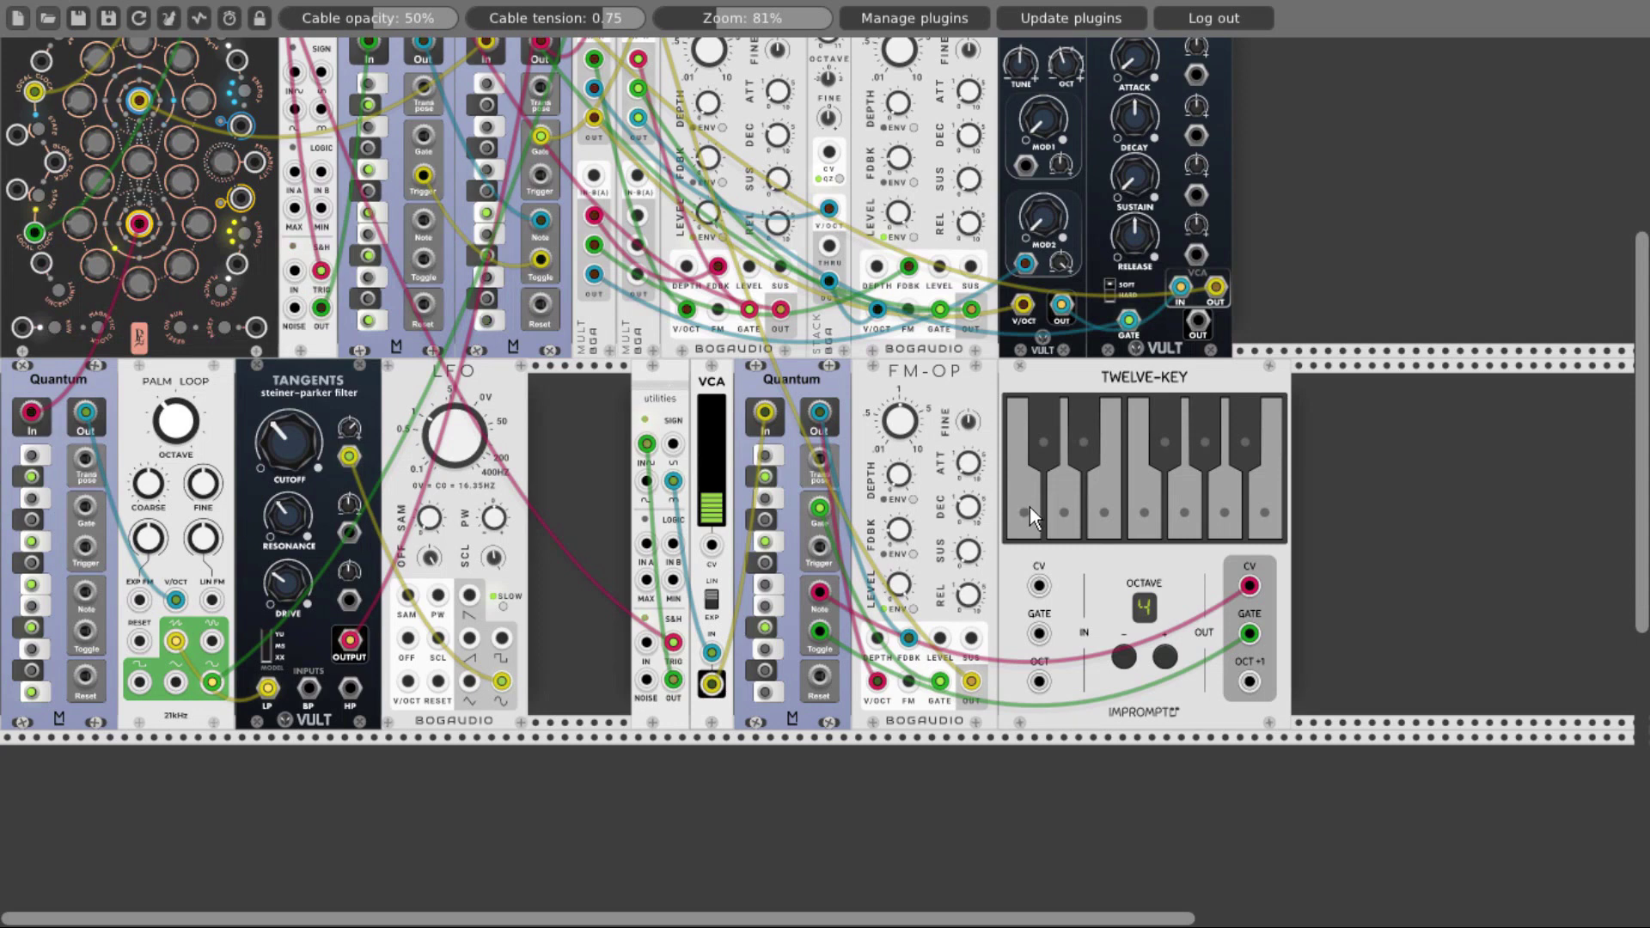
pyautogui.click(1081, 446)
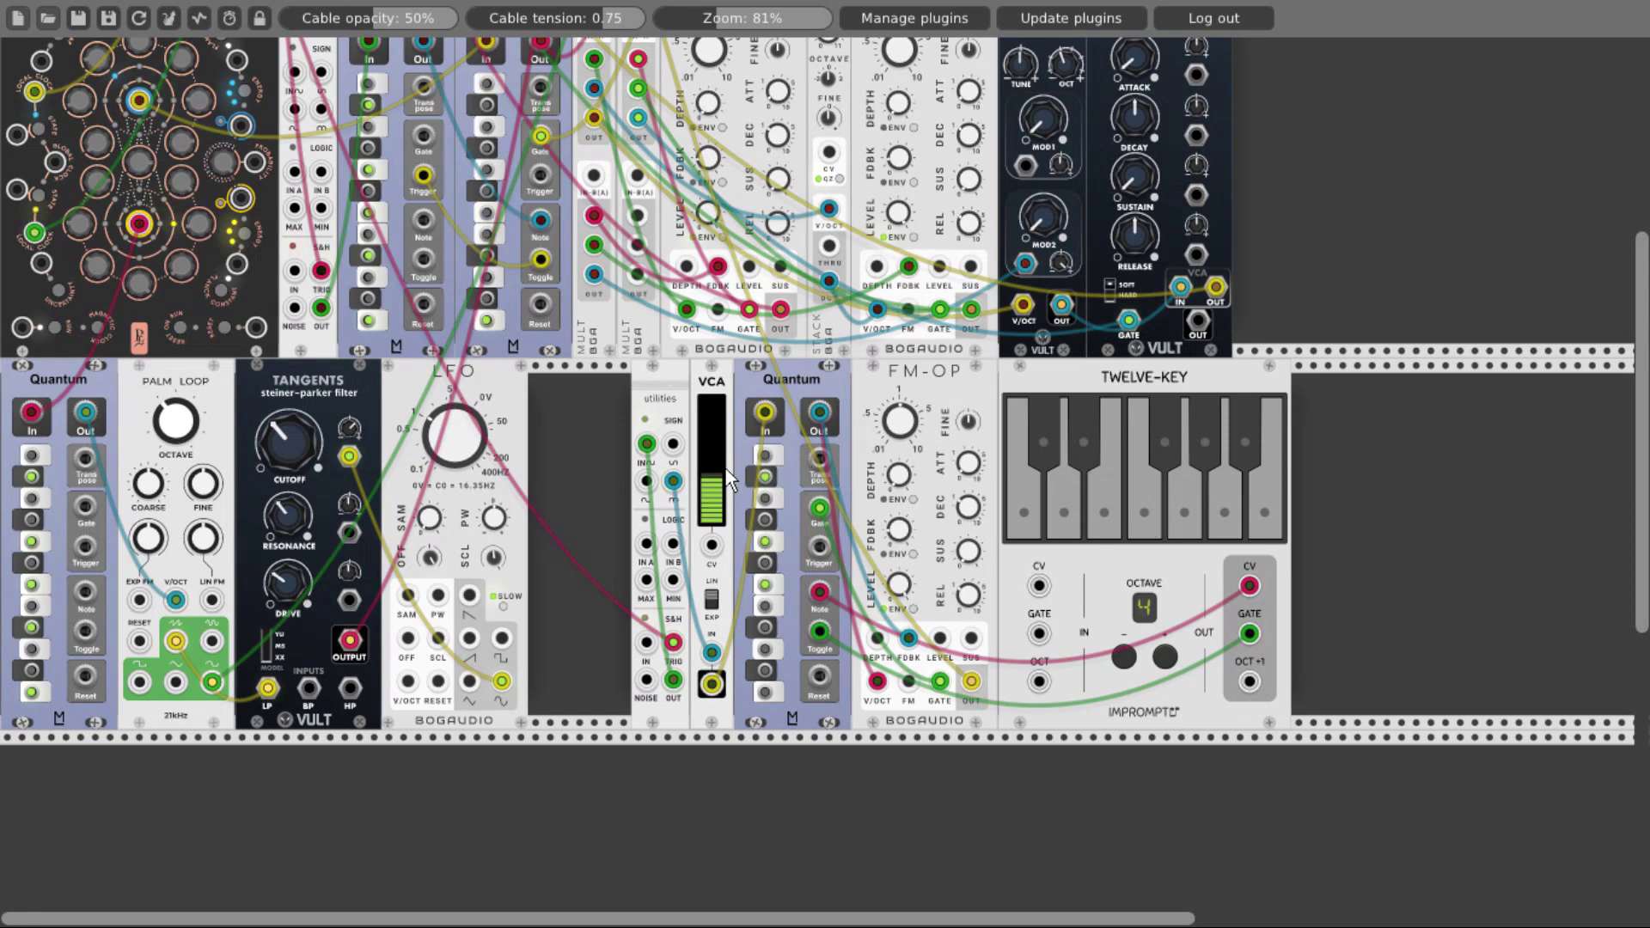
# Unmute MIX8 channels 1, 2, 3 and 4 to bring the other voices back.
pyautogui.scroll(1, 599, 442)
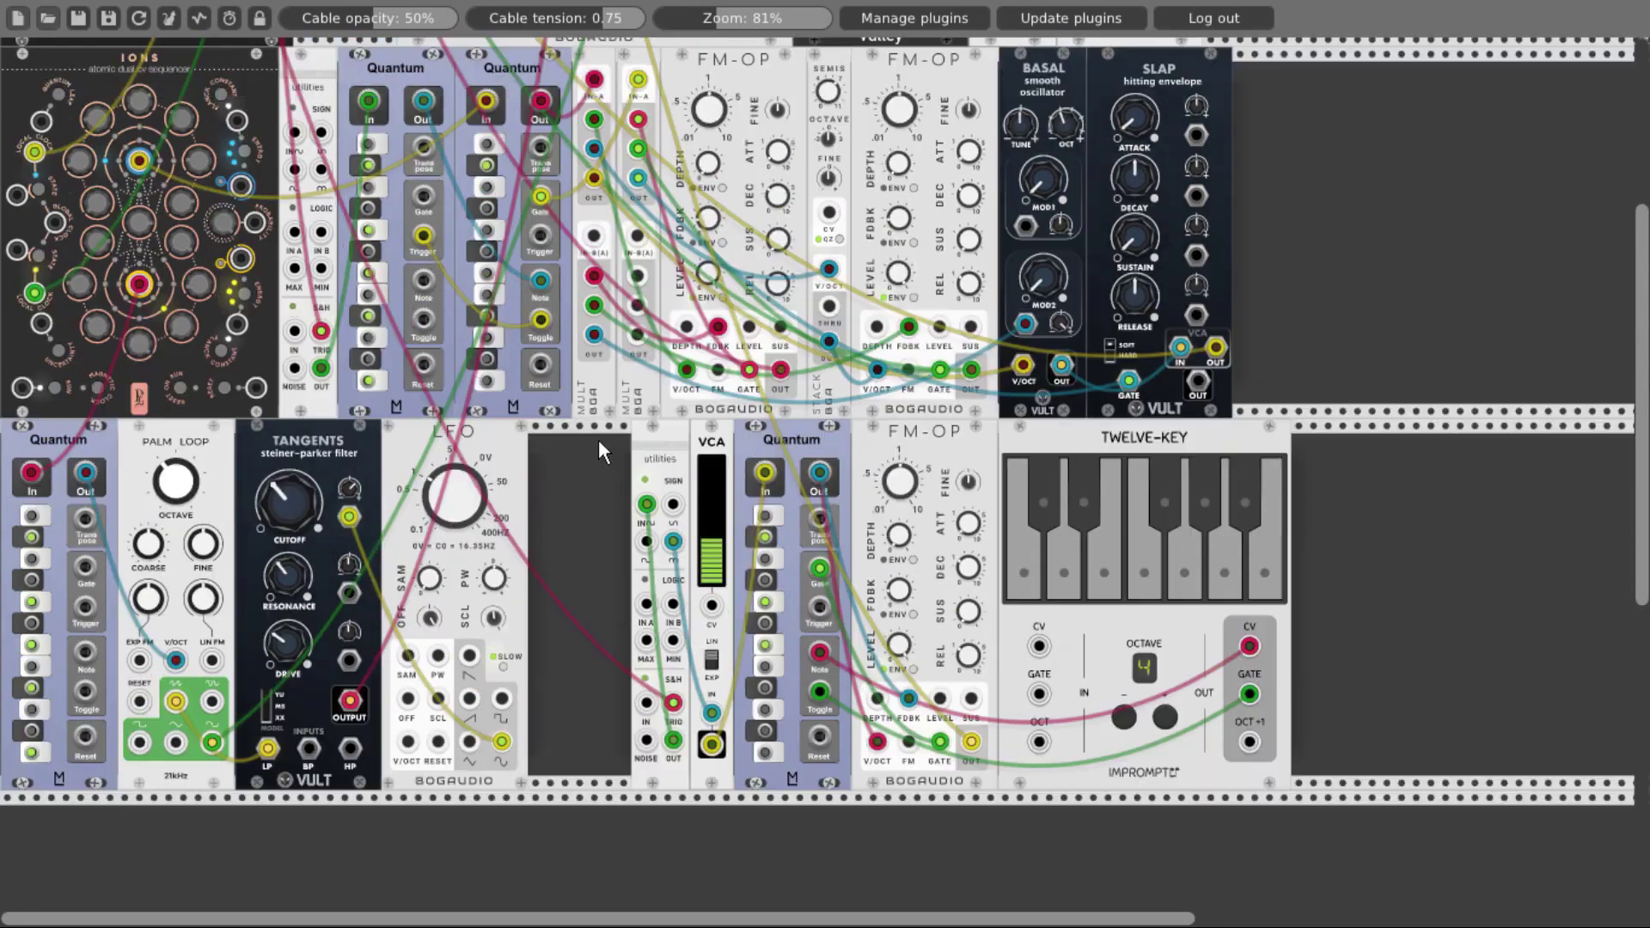
pyautogui.scroll(6, 598, 440)
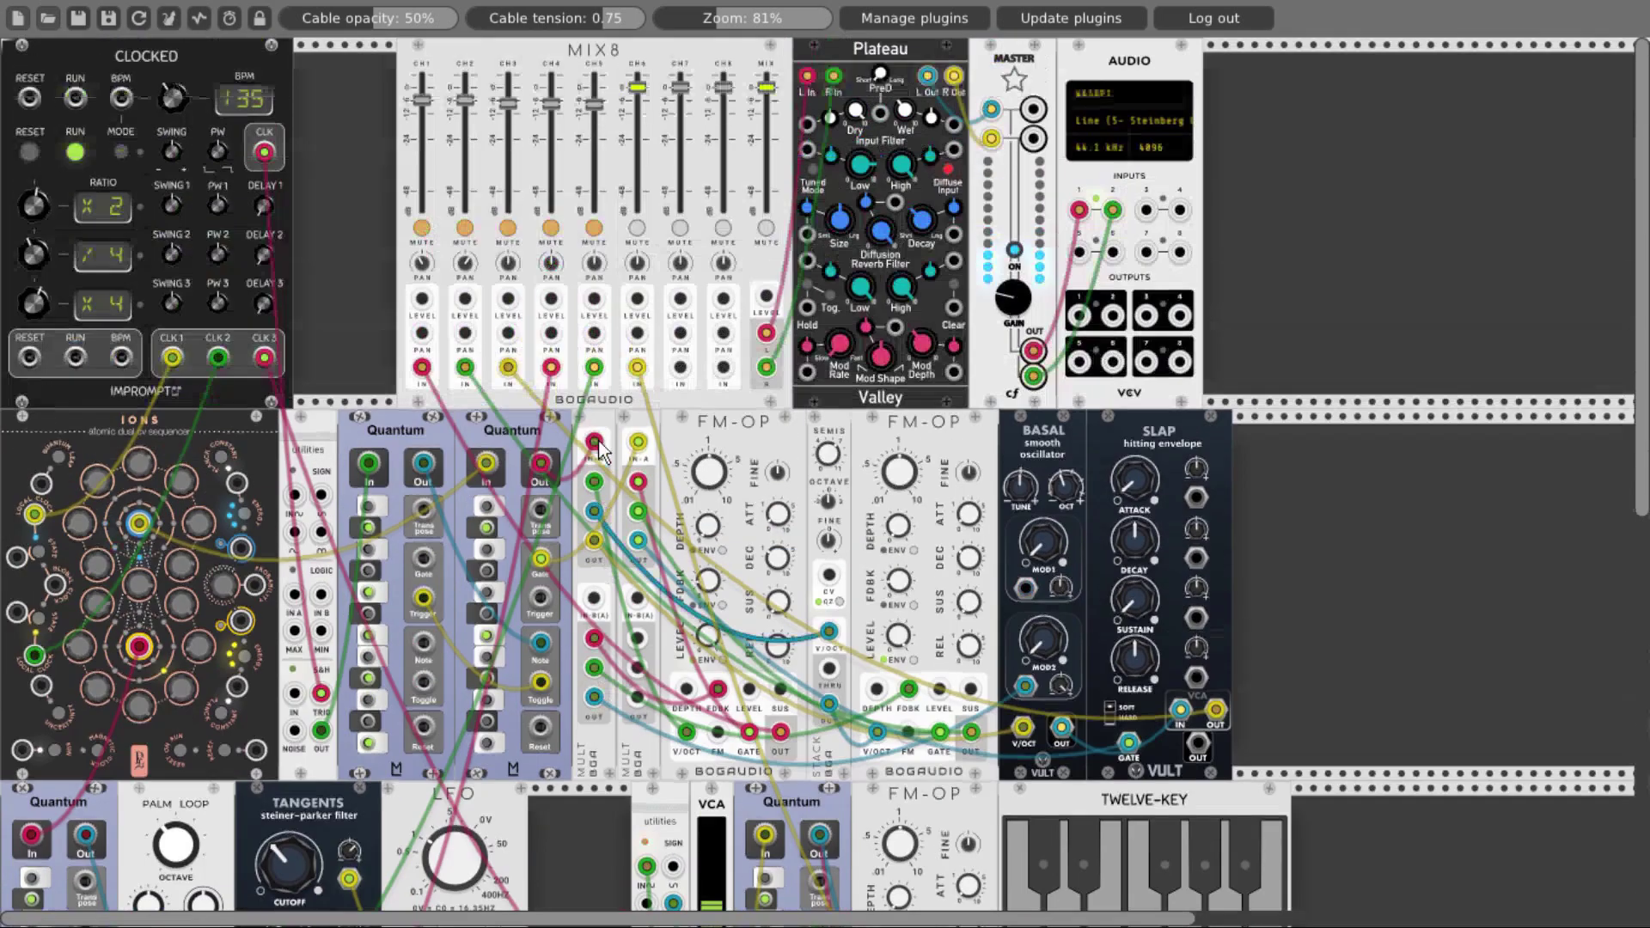
pyautogui.click(464, 229)
pyautogui.click(508, 229)
pyautogui.click(551, 229)
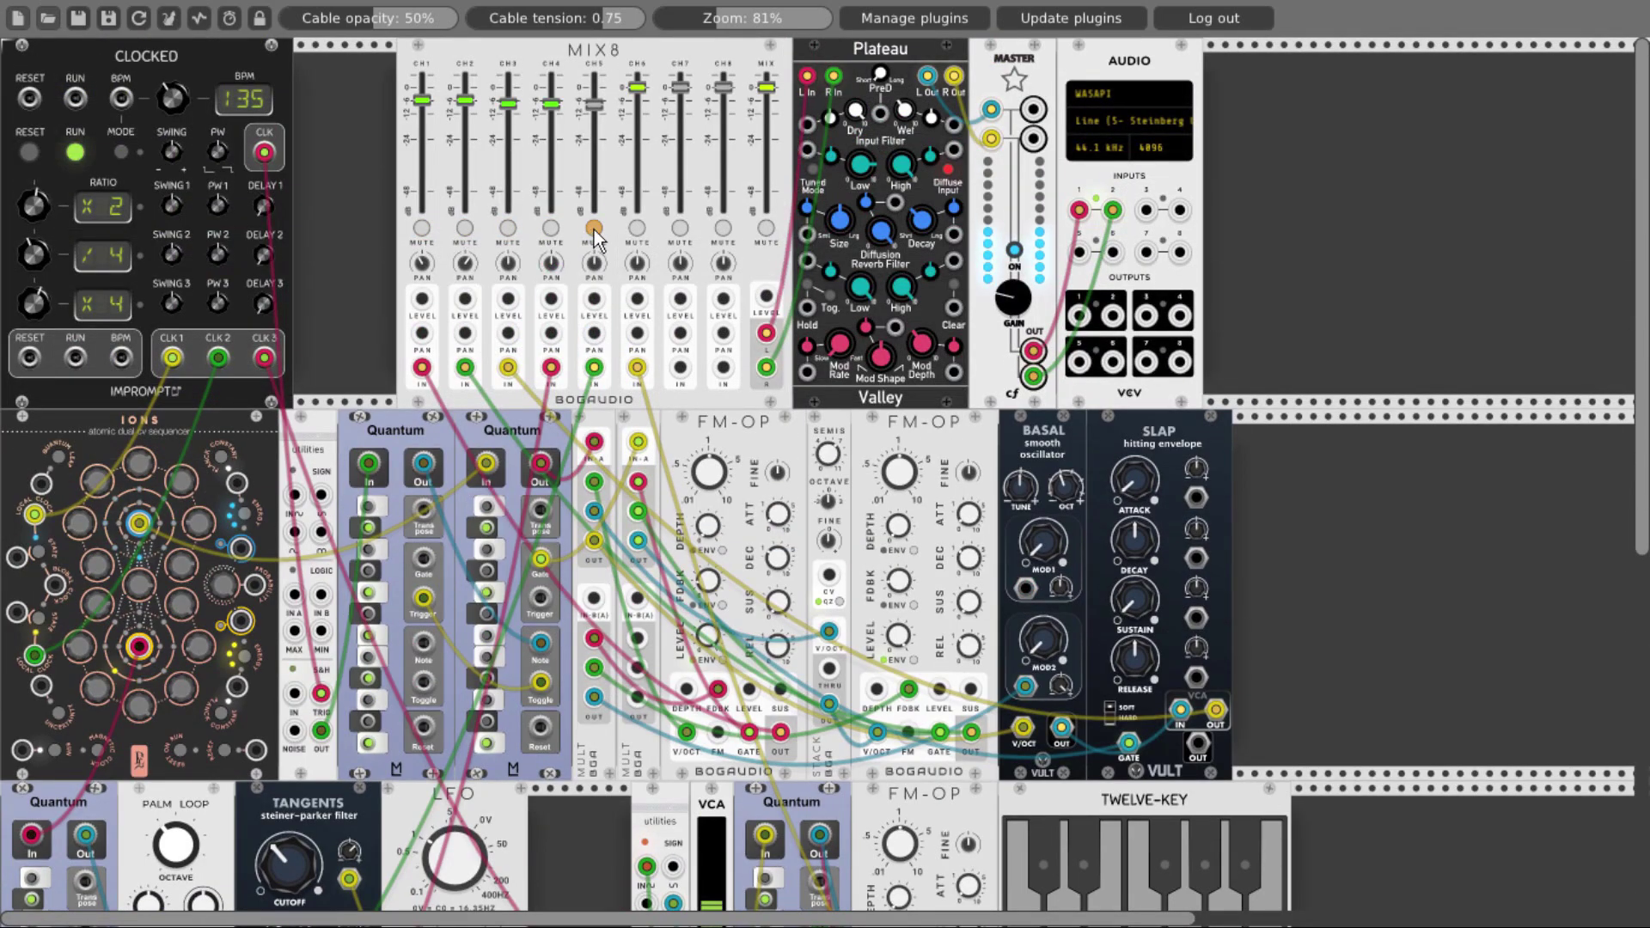
# Play Twelve-Key's F, A♯, G and again A♯ keys to change the fourth Quantum's active notes.
pyautogui.scroll(-7, 1048, 490)
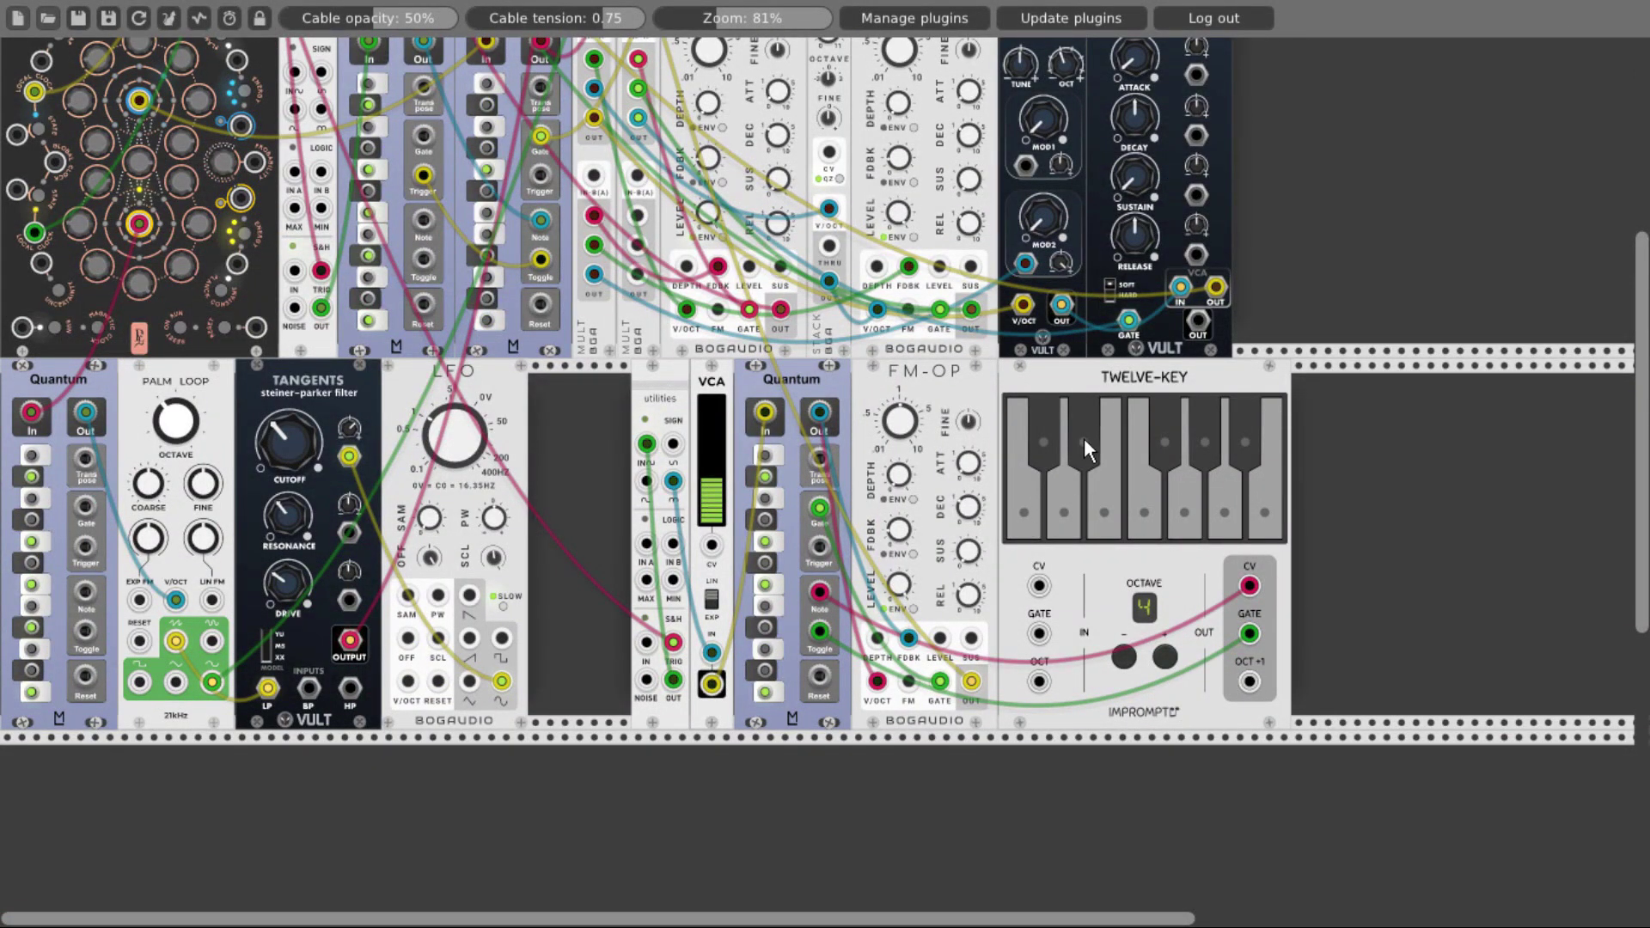
pyautogui.click(1137, 500)
pyautogui.click(1238, 442)
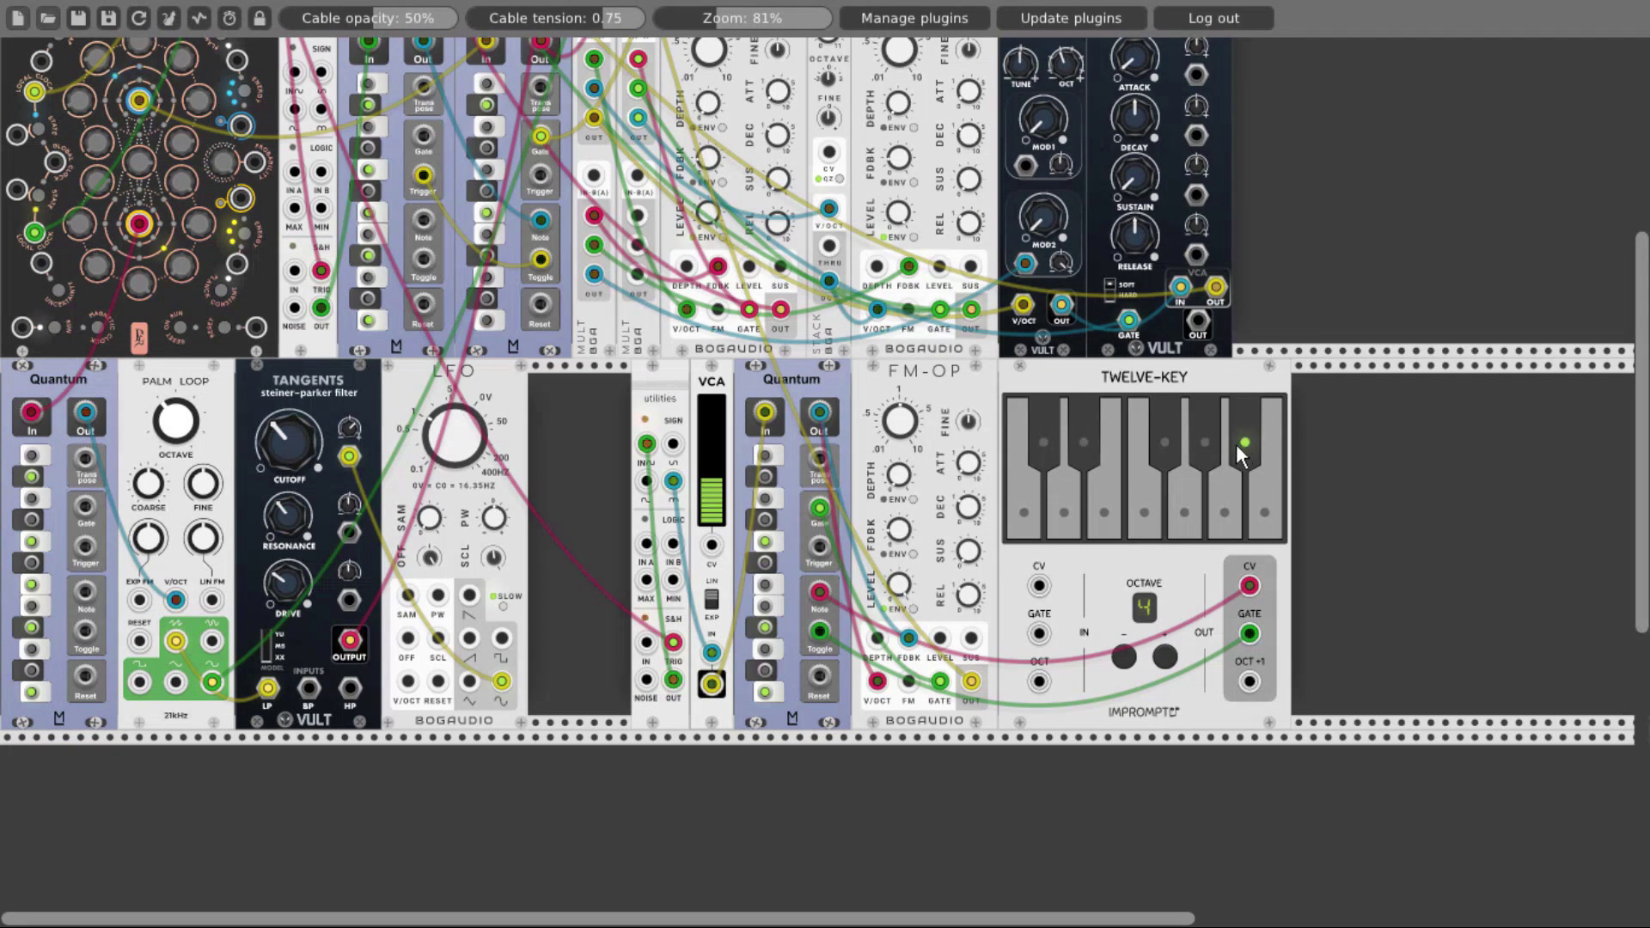
pyautogui.click(1182, 514)
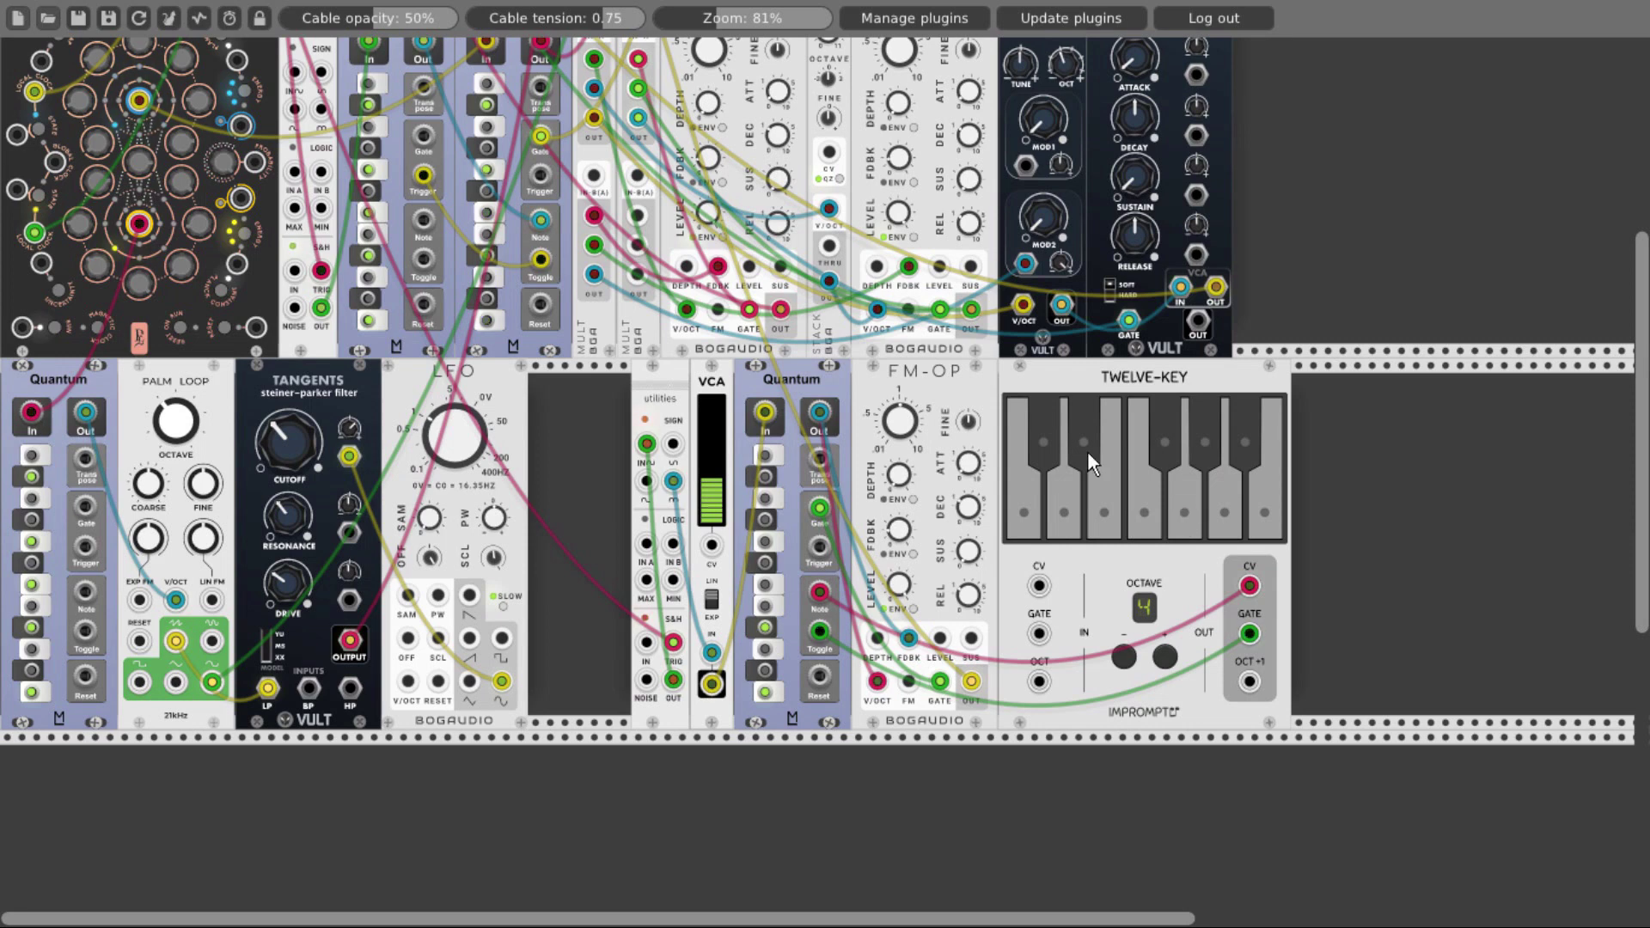
pyautogui.click(1235, 446)
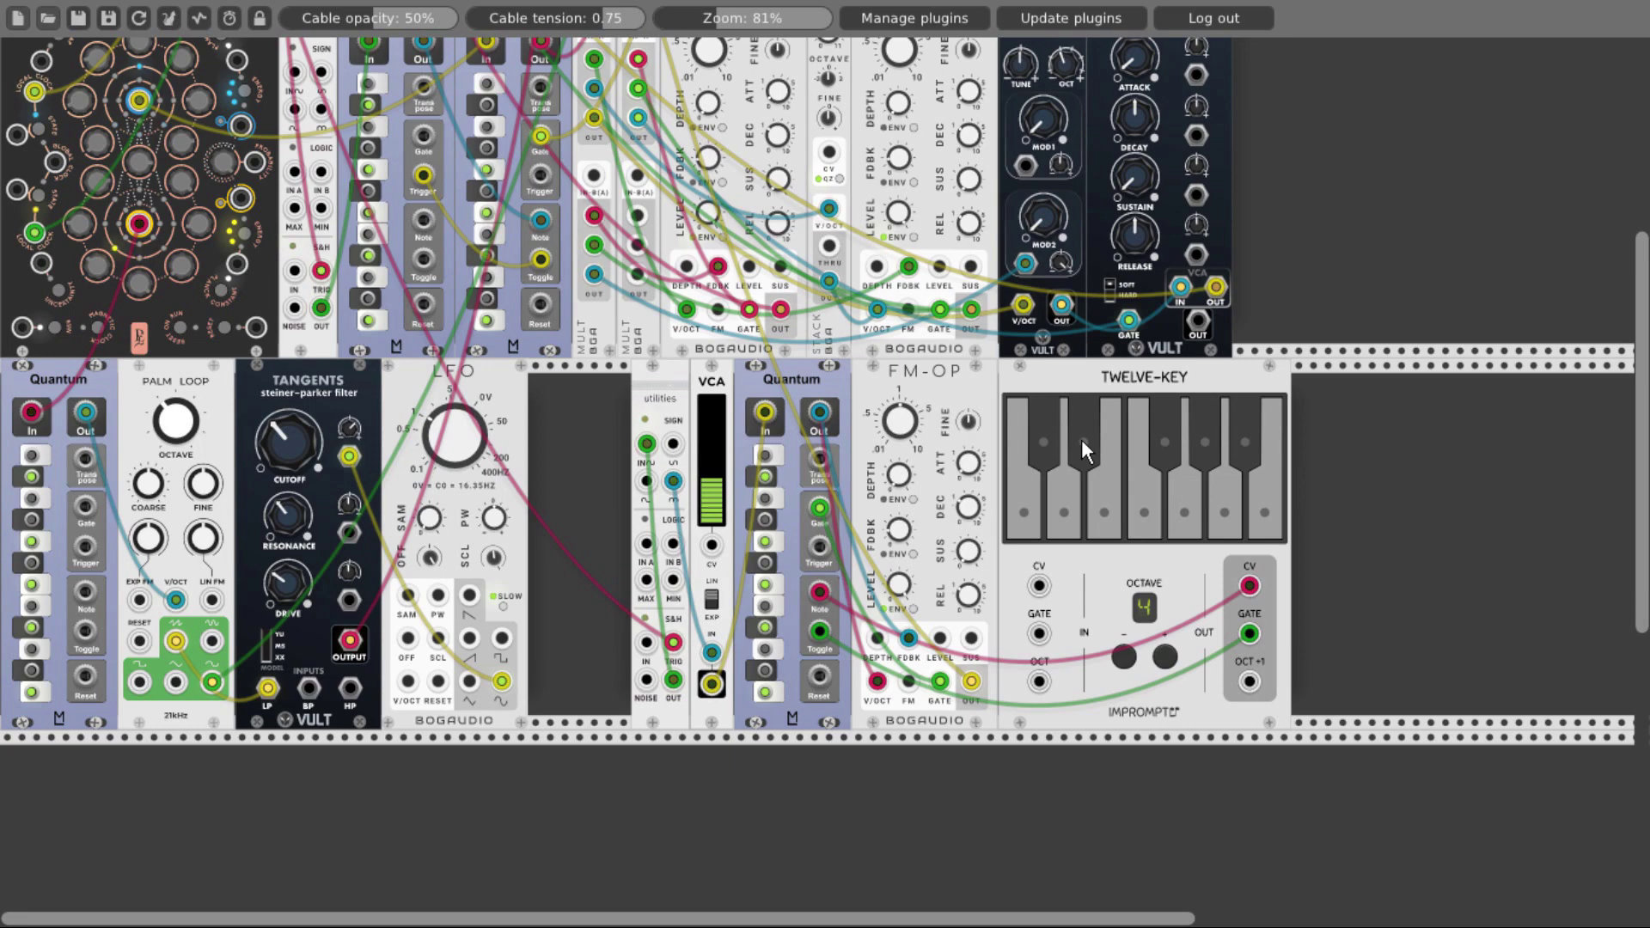
# Add a fifth Quantum after Twelve-Key and insert it between the last FM-OP's OUT and MIX8's channel 6 input.
pyautogui.rightClick(1351, 455)
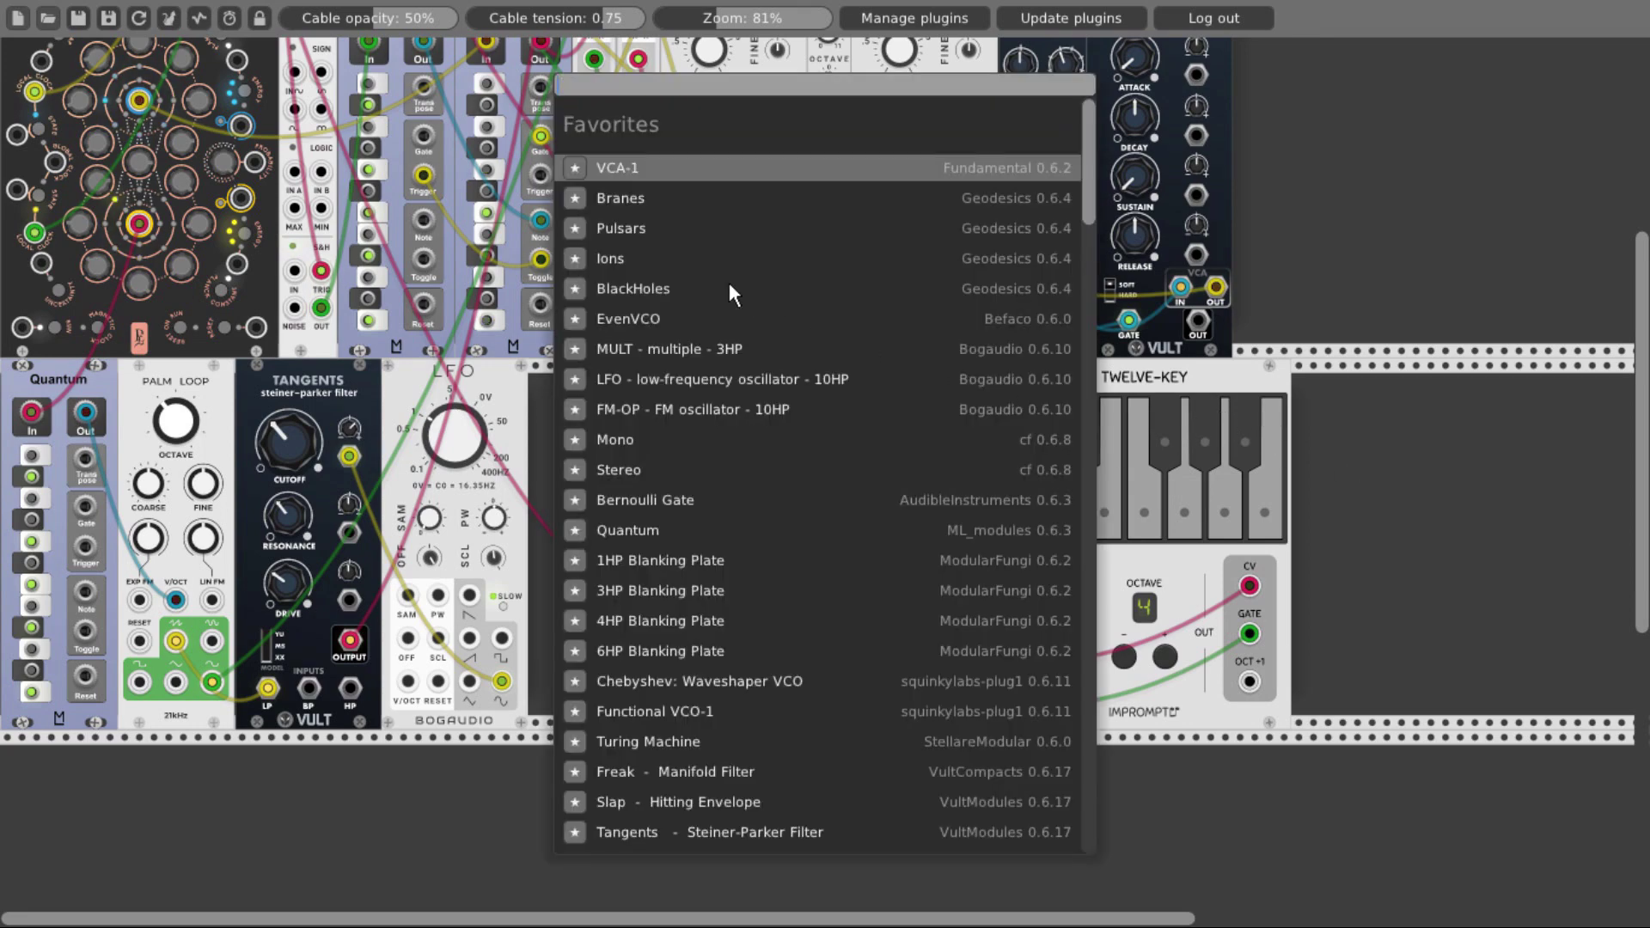
pyautogui.click(636, 531)
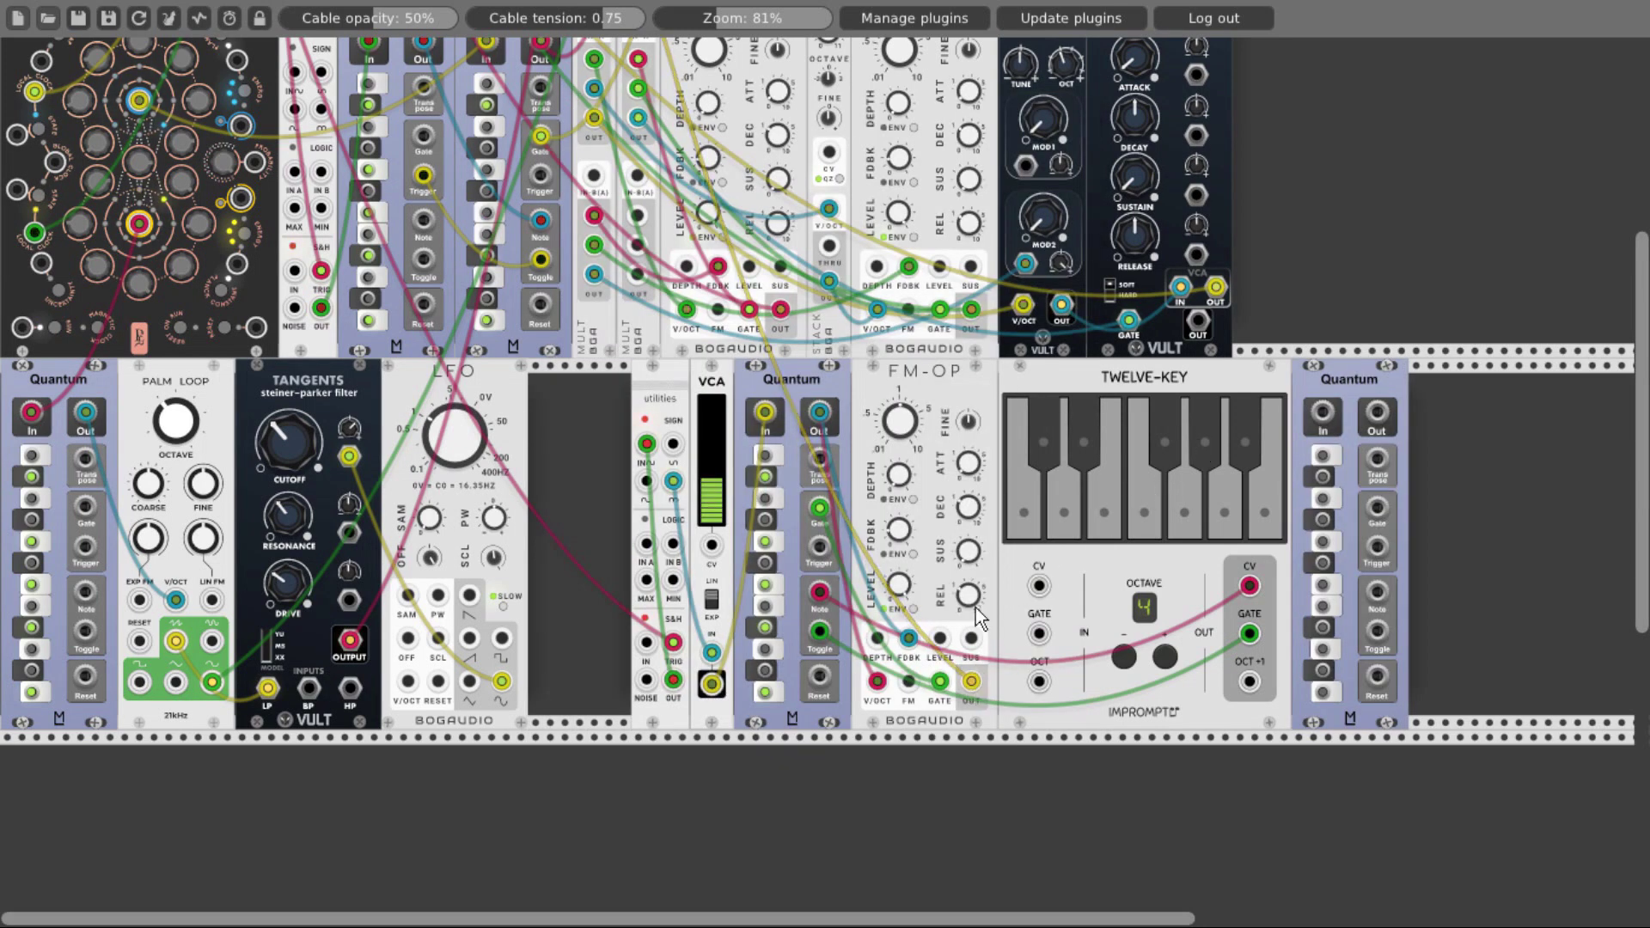
pyautogui.moveTo(972, 682)
pyautogui.mouseDown()
pyautogui.moveTo(1378, 415)
pyautogui.moveTo(1212, 494)
pyautogui.moveTo(1008, 679)
pyautogui.moveTo(973, 682)
pyautogui.mouseUp()
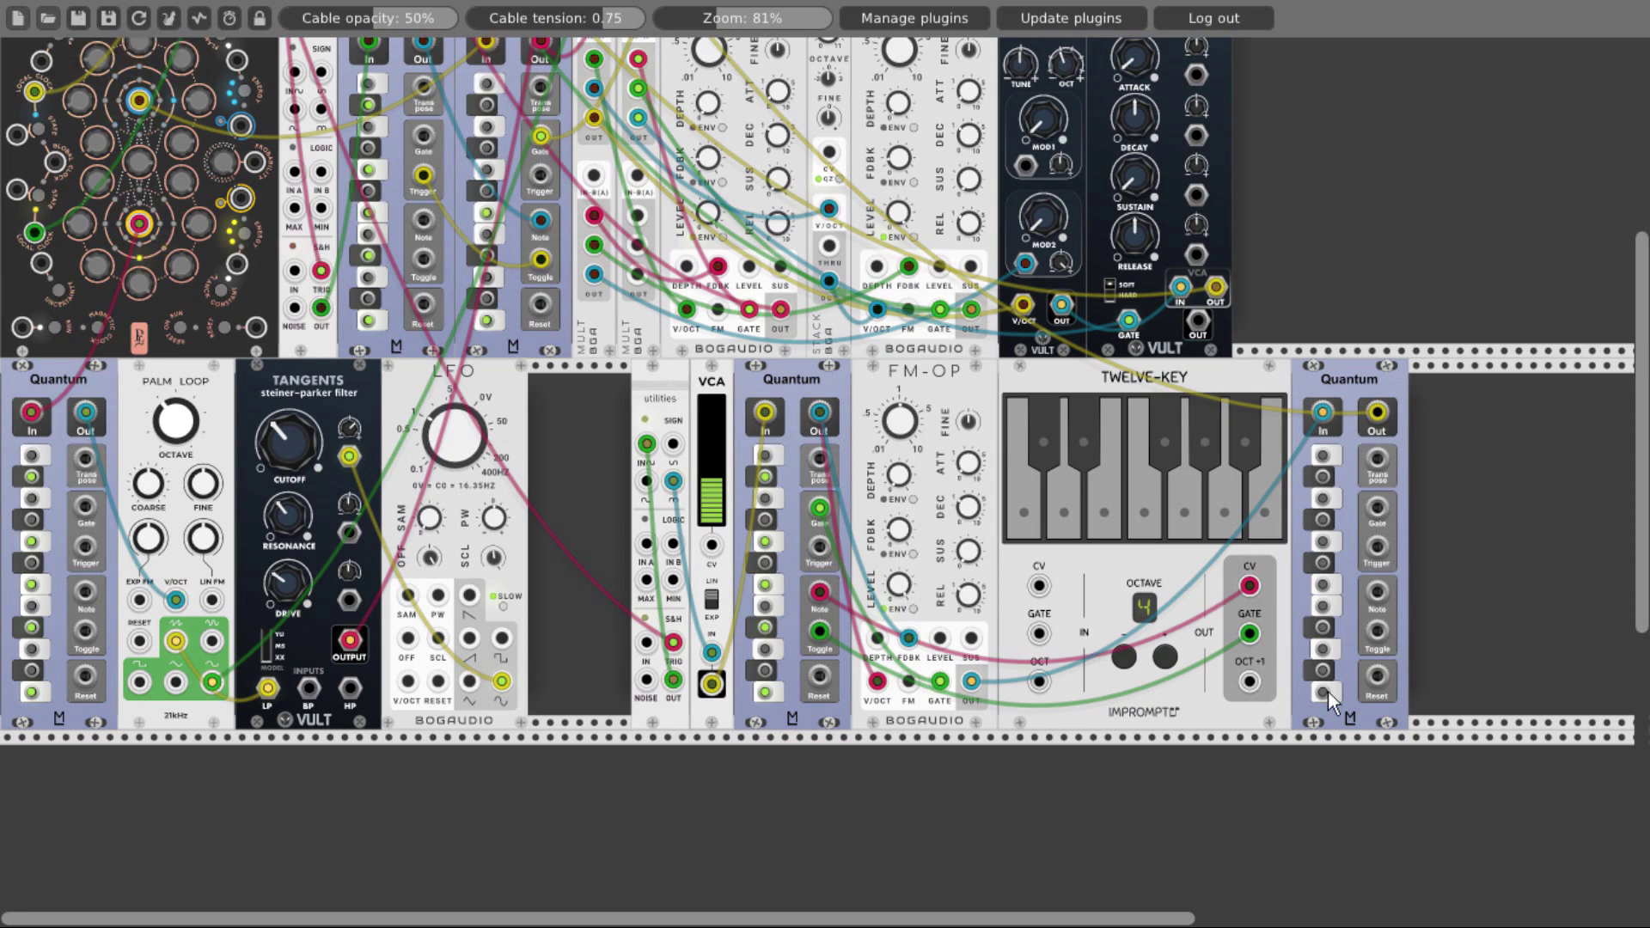
# Switch on the upper notes of the fifth Quantum so that it quantizes the FM-OP audio.
pyautogui.click(1323, 564)
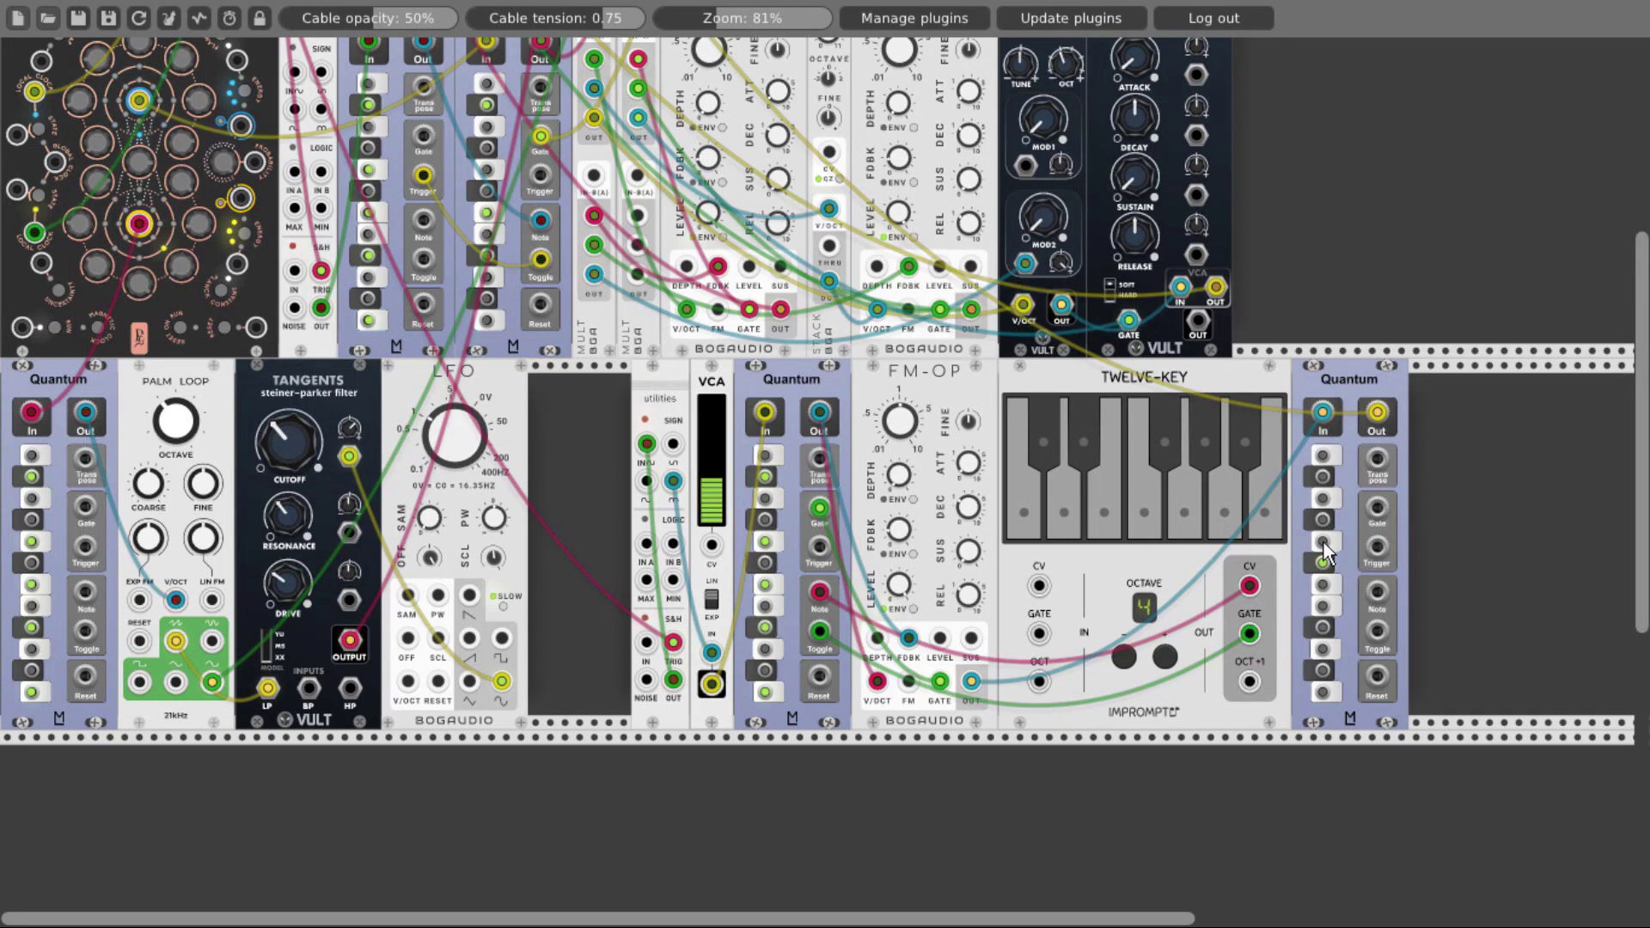
pyautogui.click(1323, 542)
pyautogui.click(1324, 520)
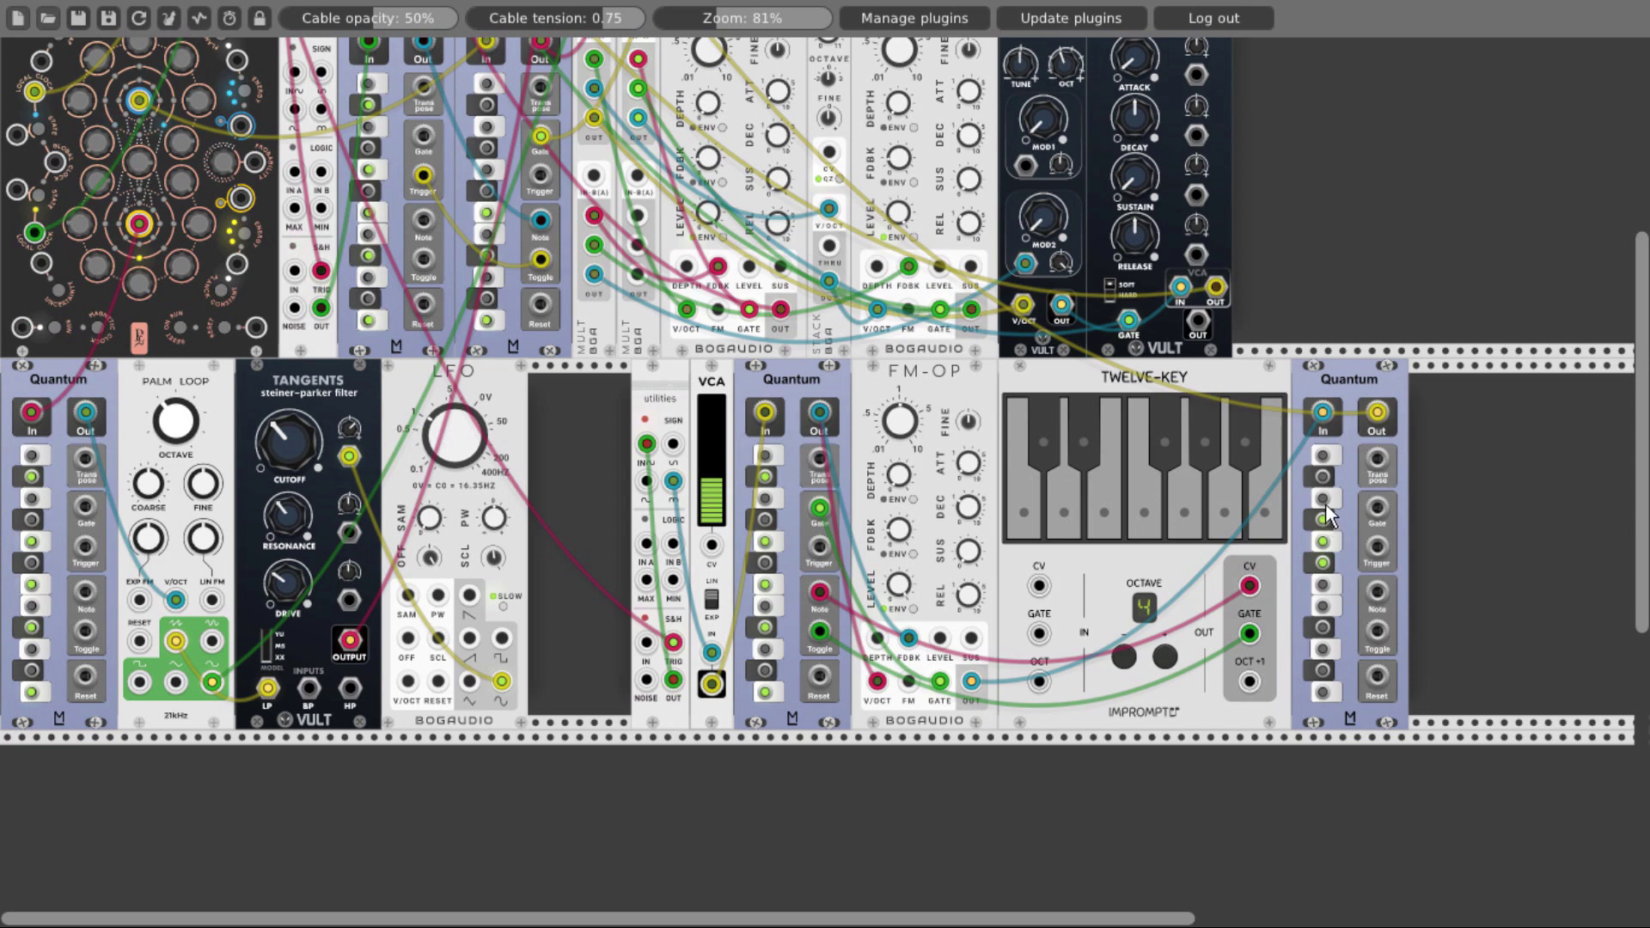
pyautogui.click(1324, 498)
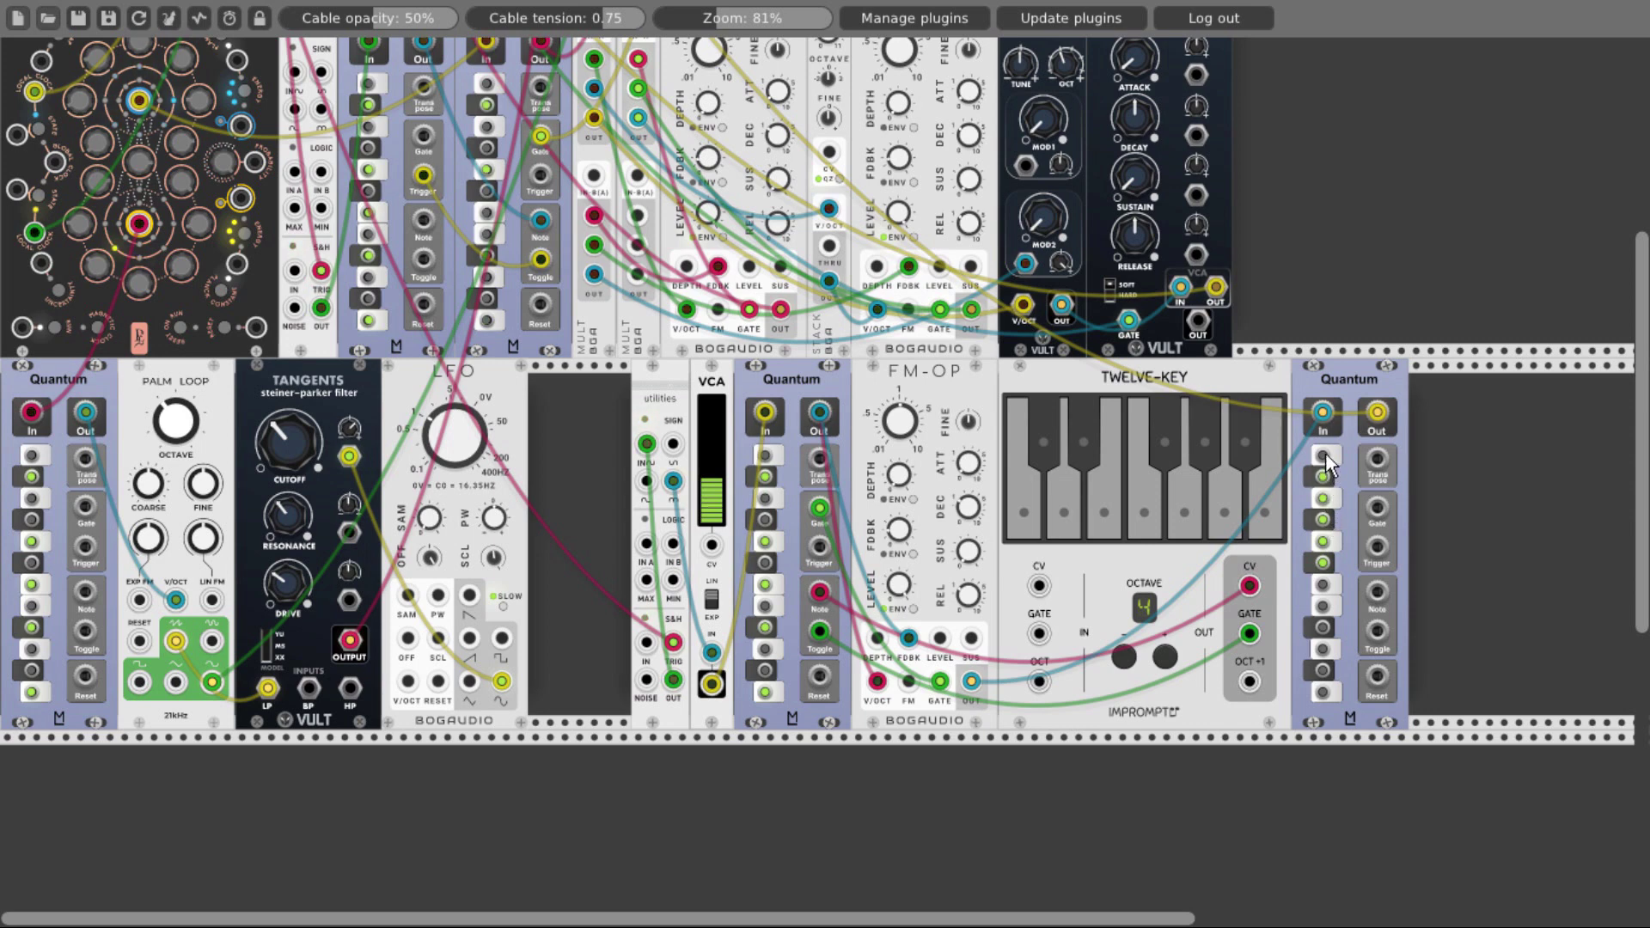
pyautogui.click(1323, 456)
pyautogui.click(1324, 584)
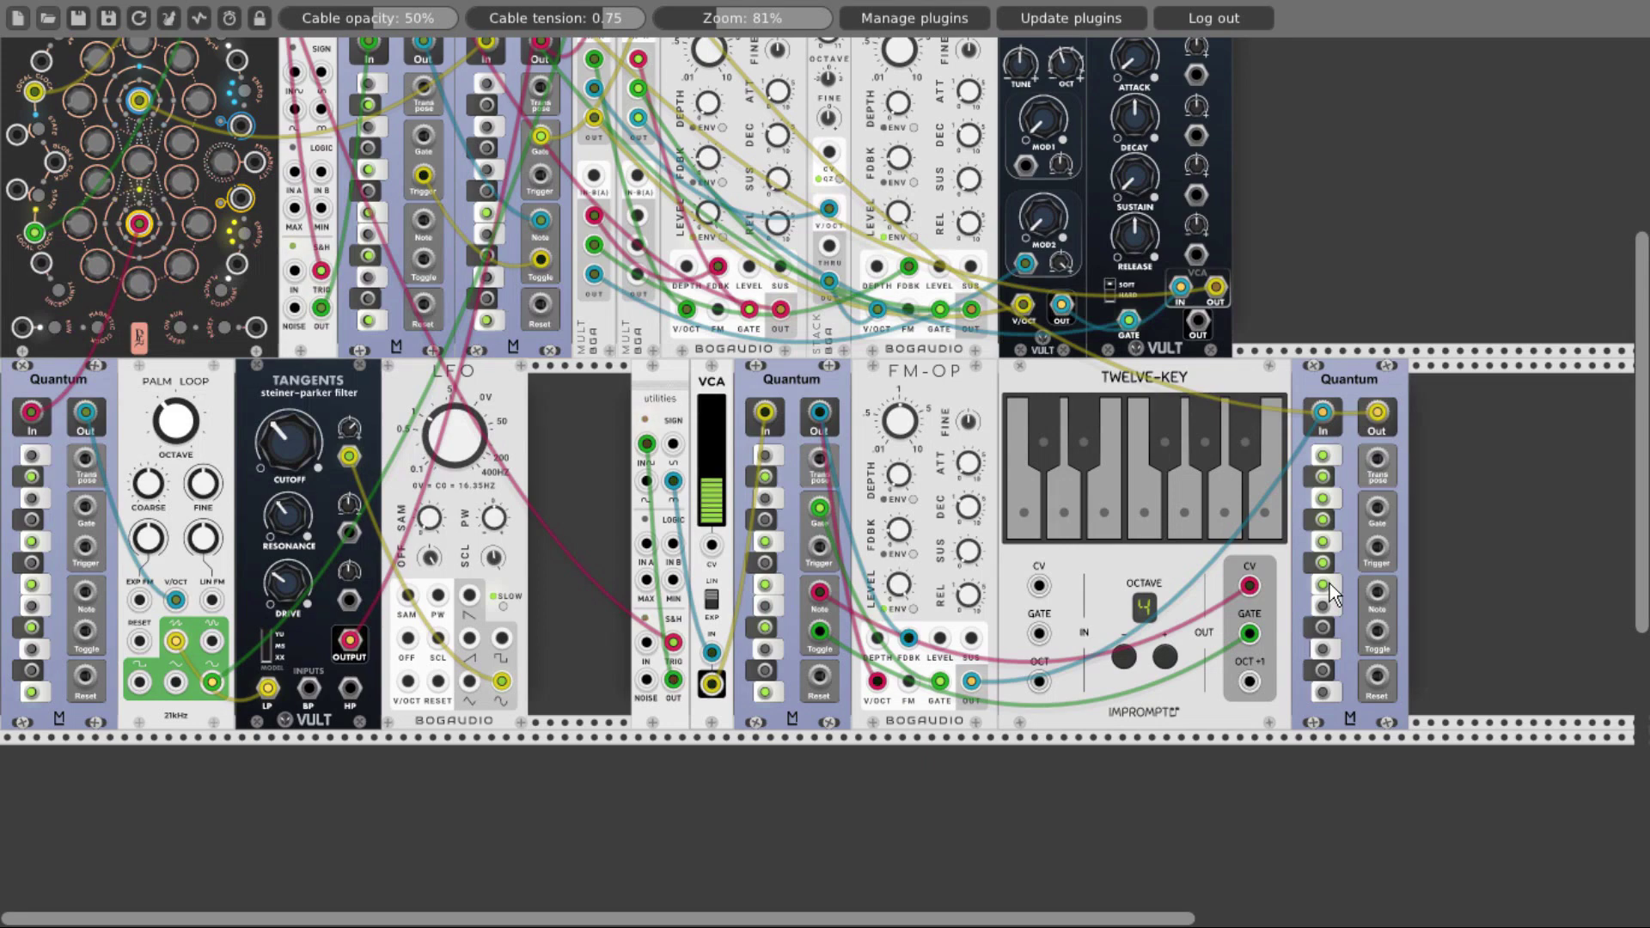
# Add a Fundamental Scope after the fifth Quantum, patch FM-OP's OUT to X IN and the Quantum's Out to Y IN, and raise TIME.
pyautogui.moveTo(1435, 549); pyautogui.dragTo(1179, 520)
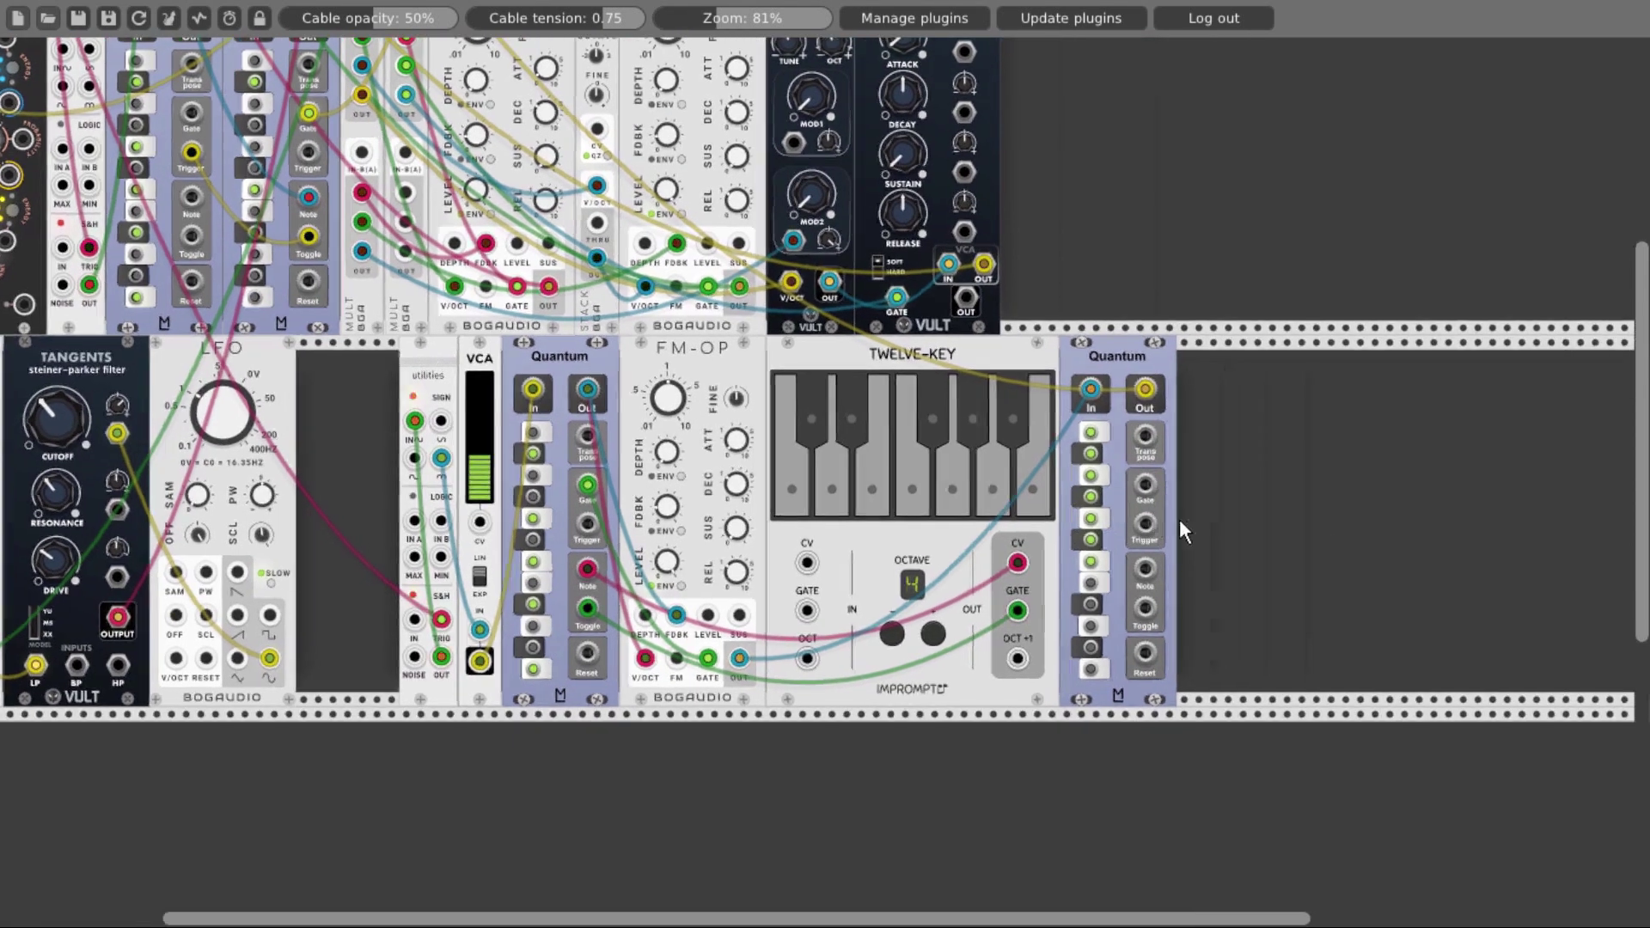
pyautogui.doubleClick(1255, 472)
pyautogui.write('scope')
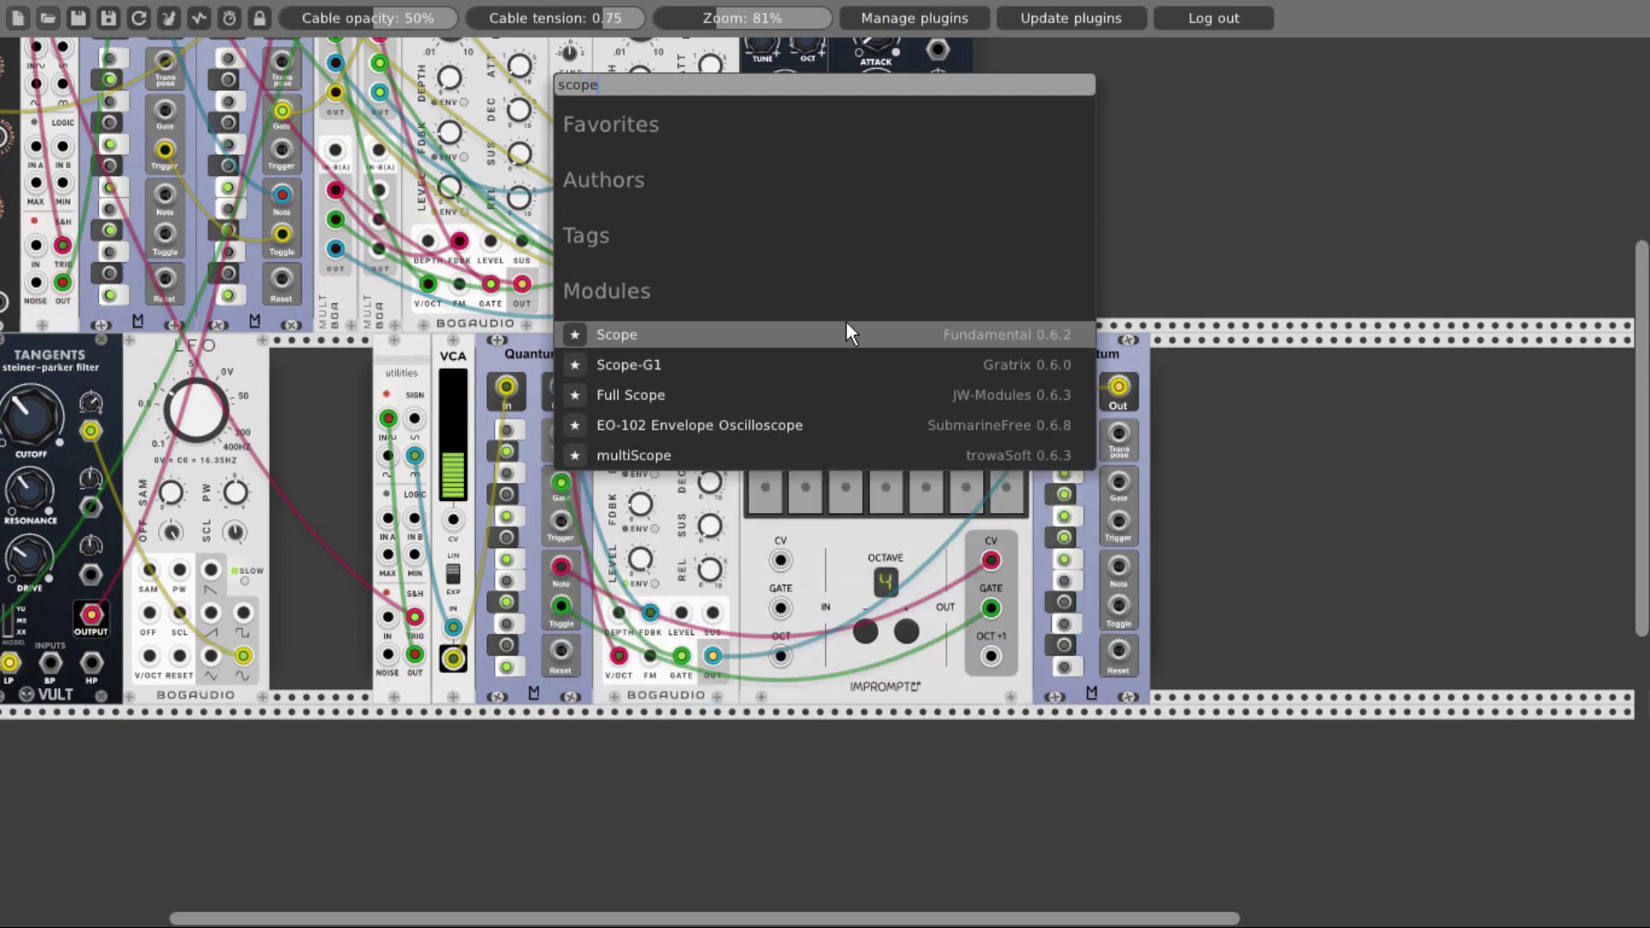
pyautogui.click(845, 334)
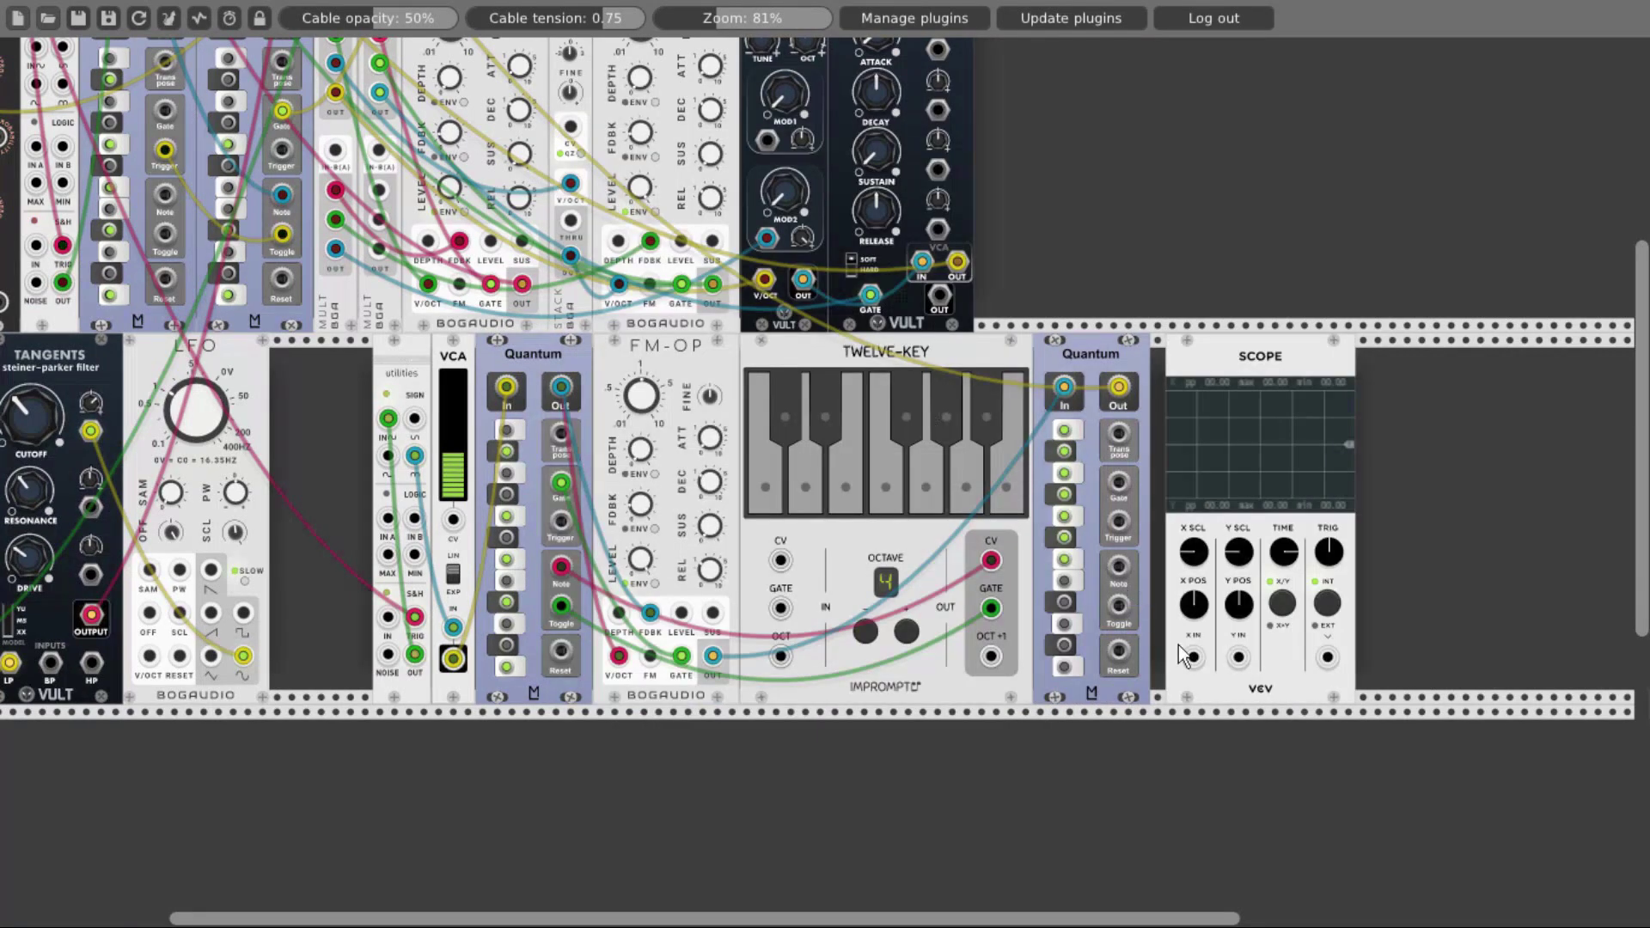
pyautogui.moveTo(1193, 658); pyautogui.dragTo(713, 655)
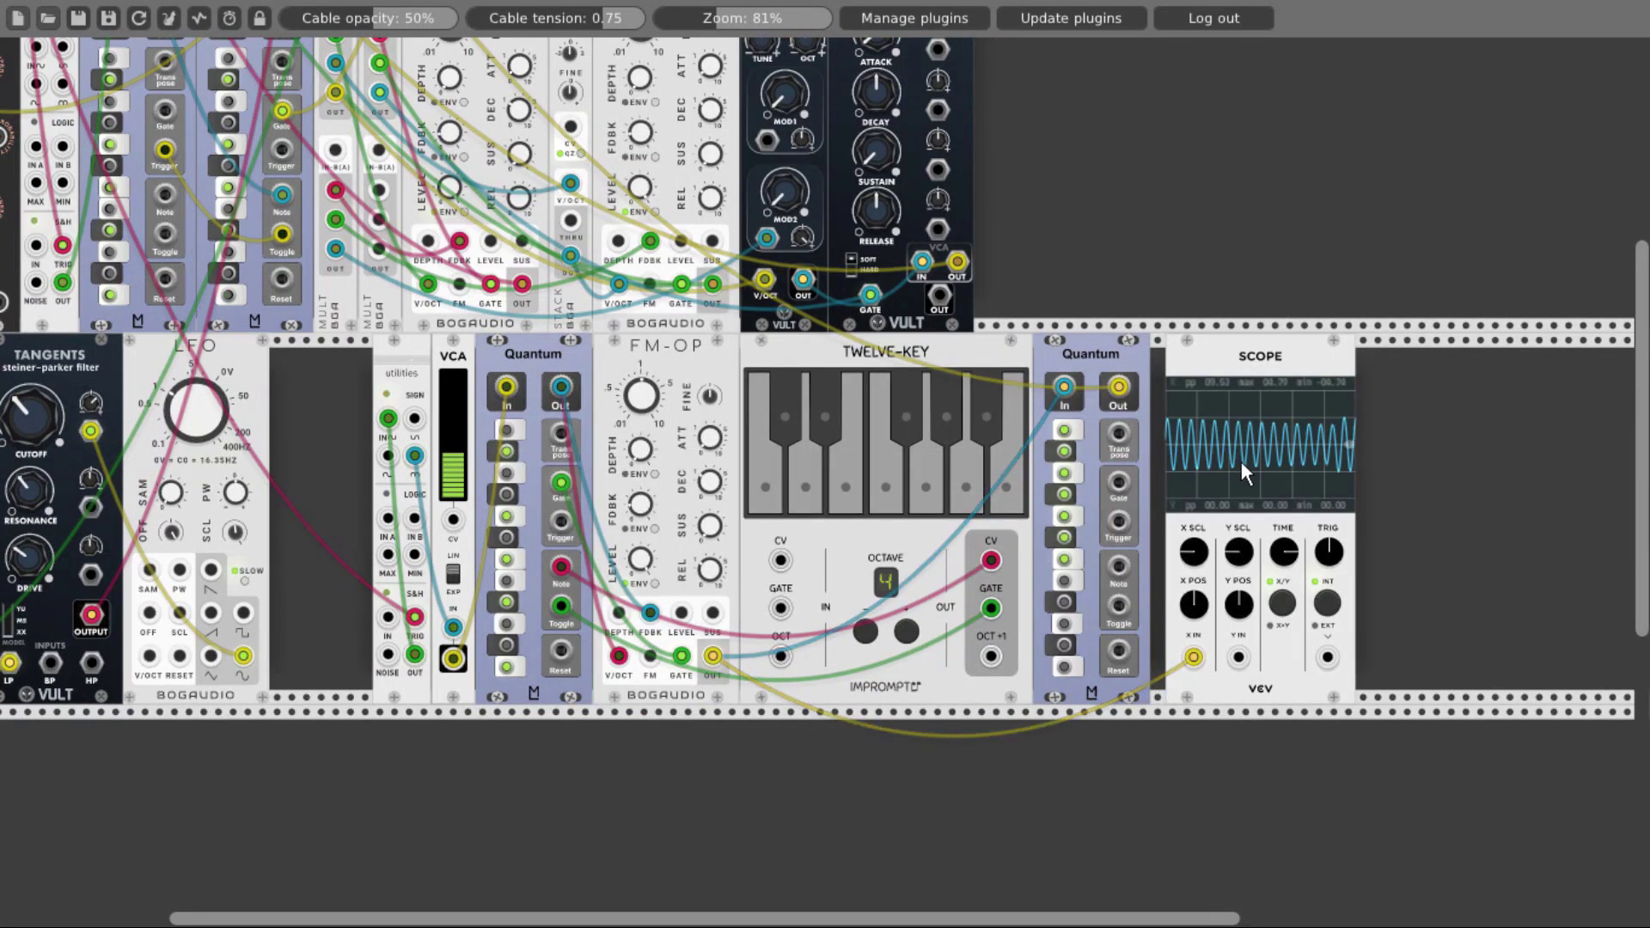
pyautogui.moveTo(1286, 542); pyautogui.dragTo(1261, 474)
pyautogui.moveTo(1238, 658); pyautogui.dragTo(1120, 392)
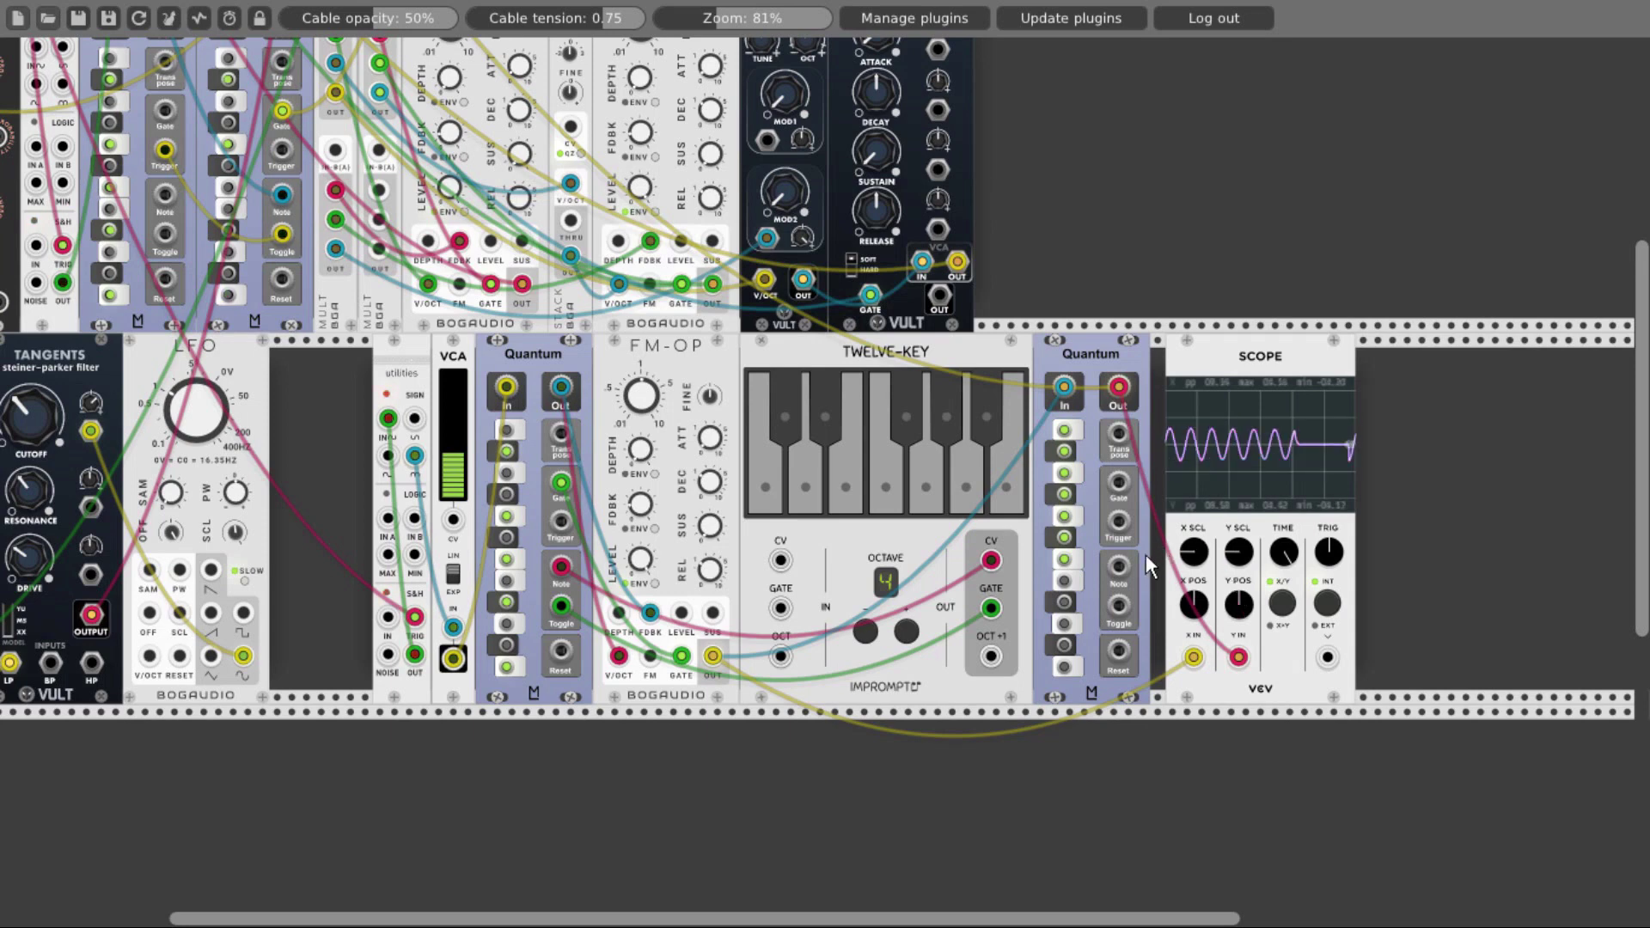
# Switch off the fifth Quantum's upper notes one after another, starting from the highest, to change the quantized waveform.
pyautogui.click(1065, 432)
pyautogui.click(1065, 431)
pyautogui.click(1064, 451)
pyautogui.click(1065, 472)
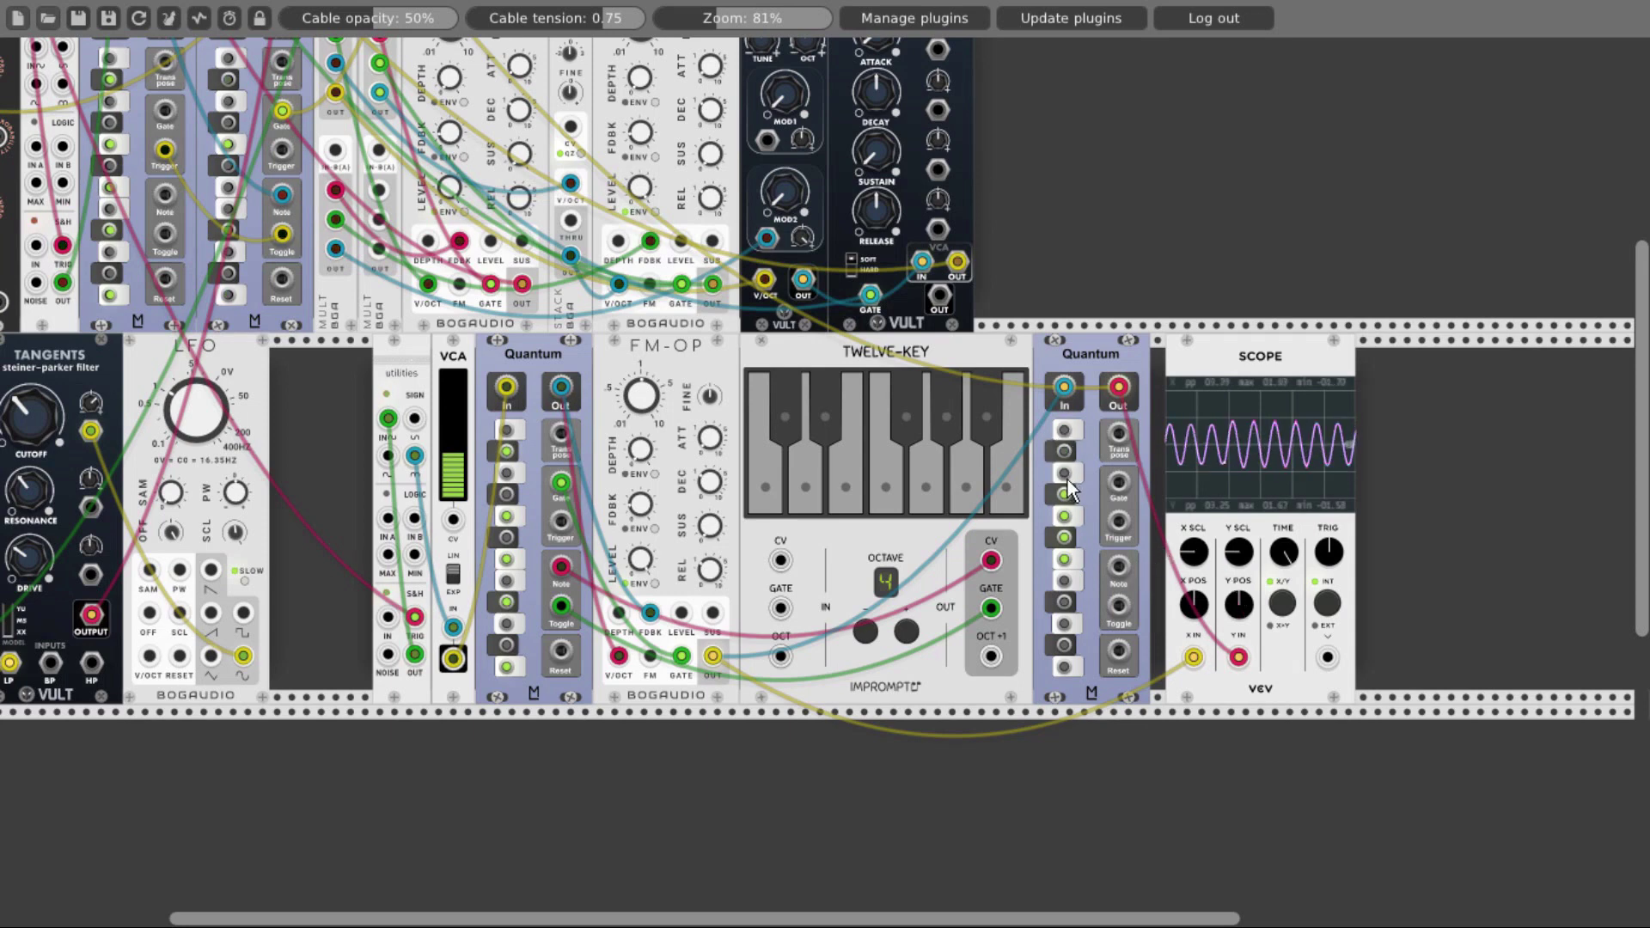
pyautogui.click(1065, 492)
pyautogui.click(1065, 515)
pyautogui.click(1065, 537)
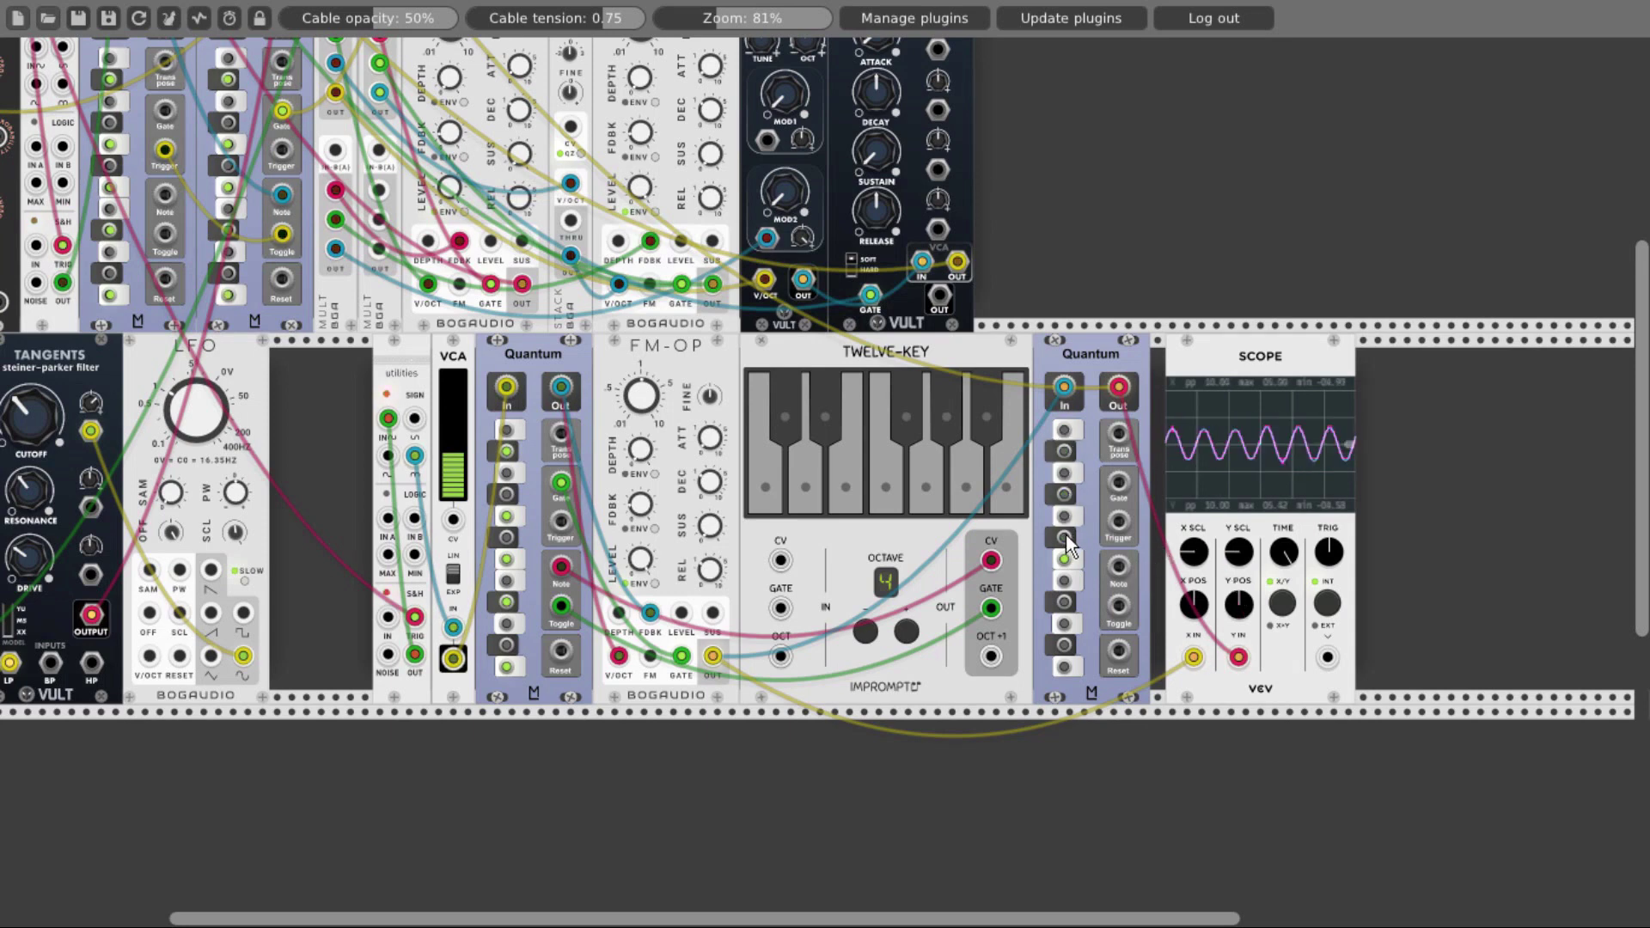
# Separate the Scope's two traces with Y POS and X POS, and toggle two lower notes and the highest note in the fifth Quantum.
pyautogui.moveTo(1243, 608); pyautogui.dragTo(1243, 649)
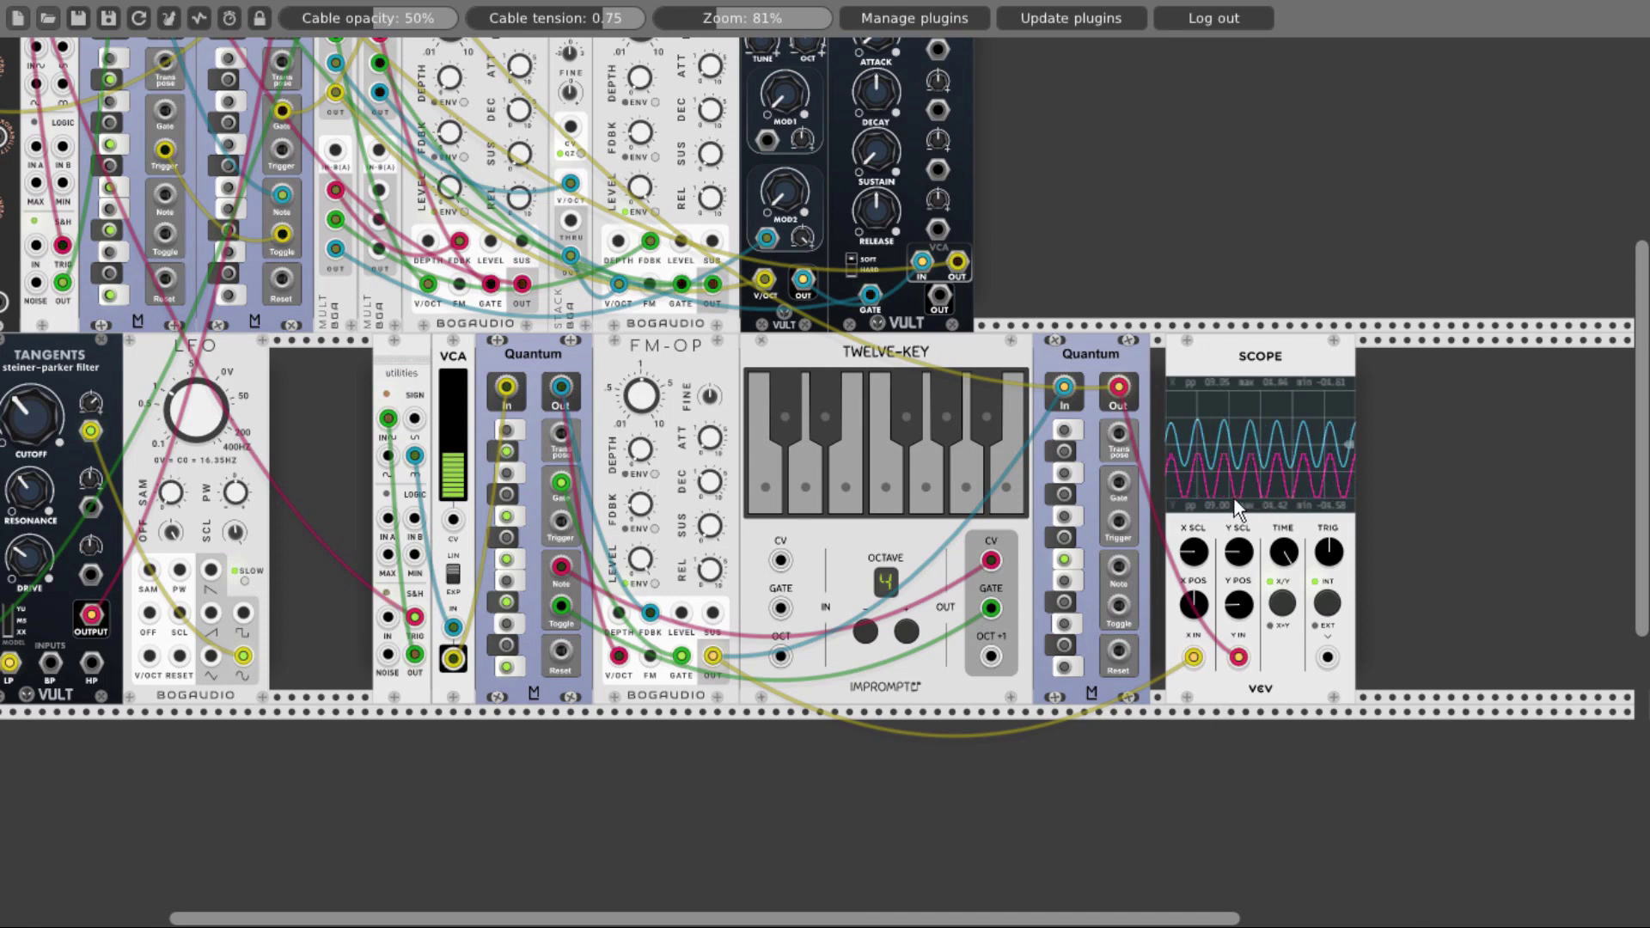
pyautogui.moveTo(1194, 604); pyautogui.dragTo(1193, 583)
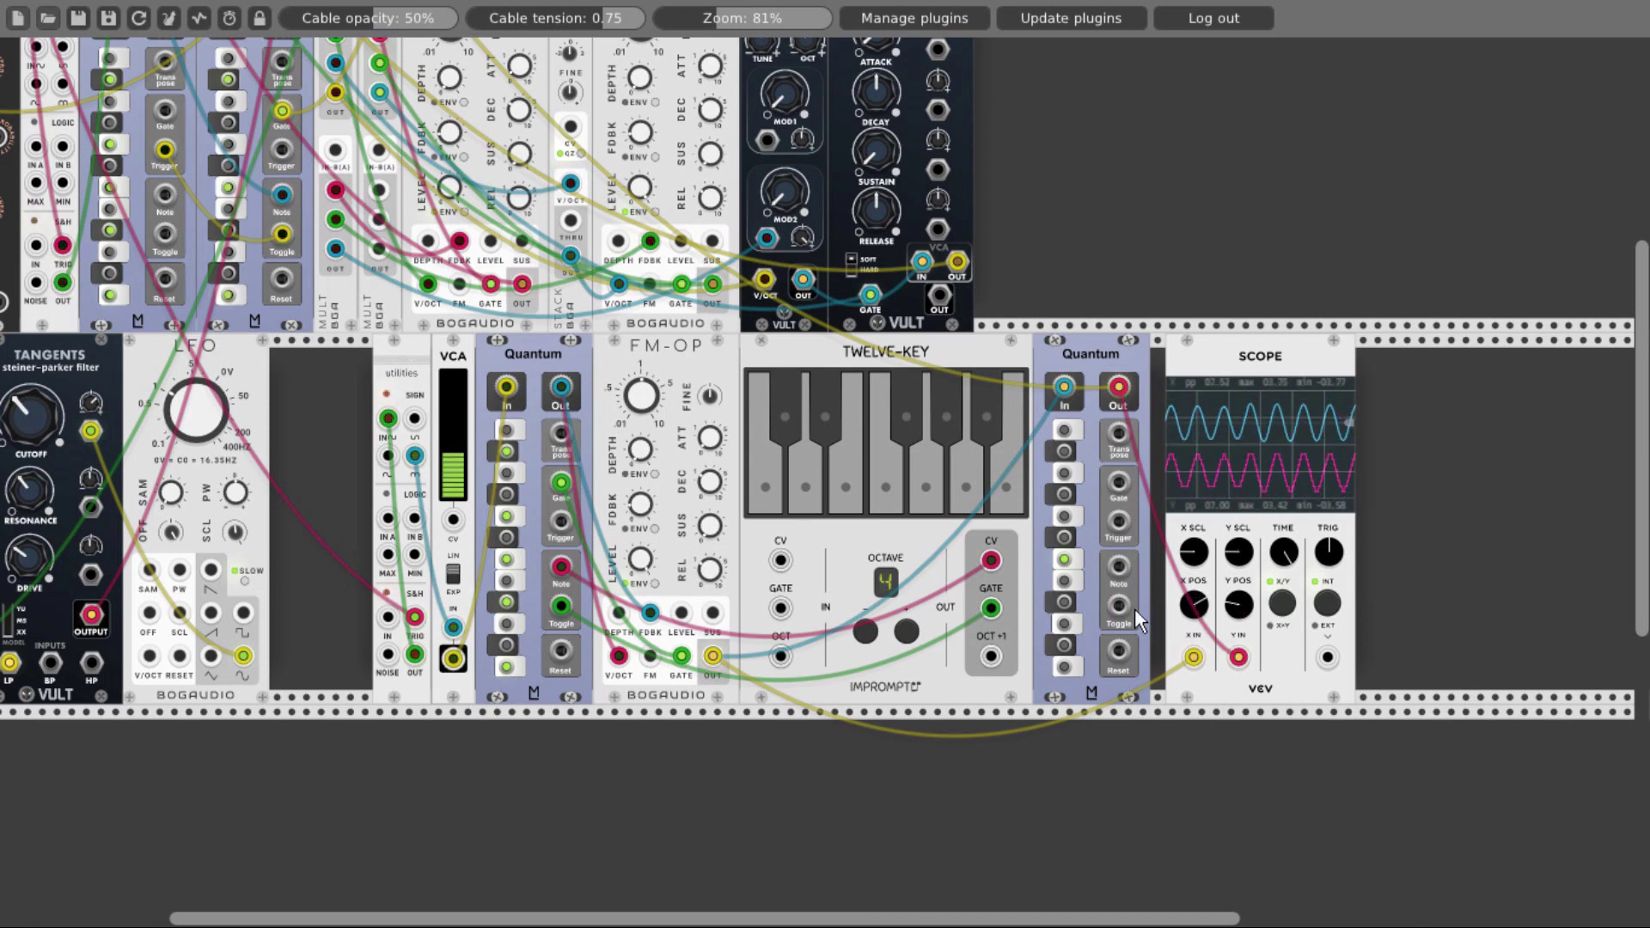
pyautogui.click(1064, 623)
pyautogui.click(1066, 600)
pyautogui.click(1063, 435)
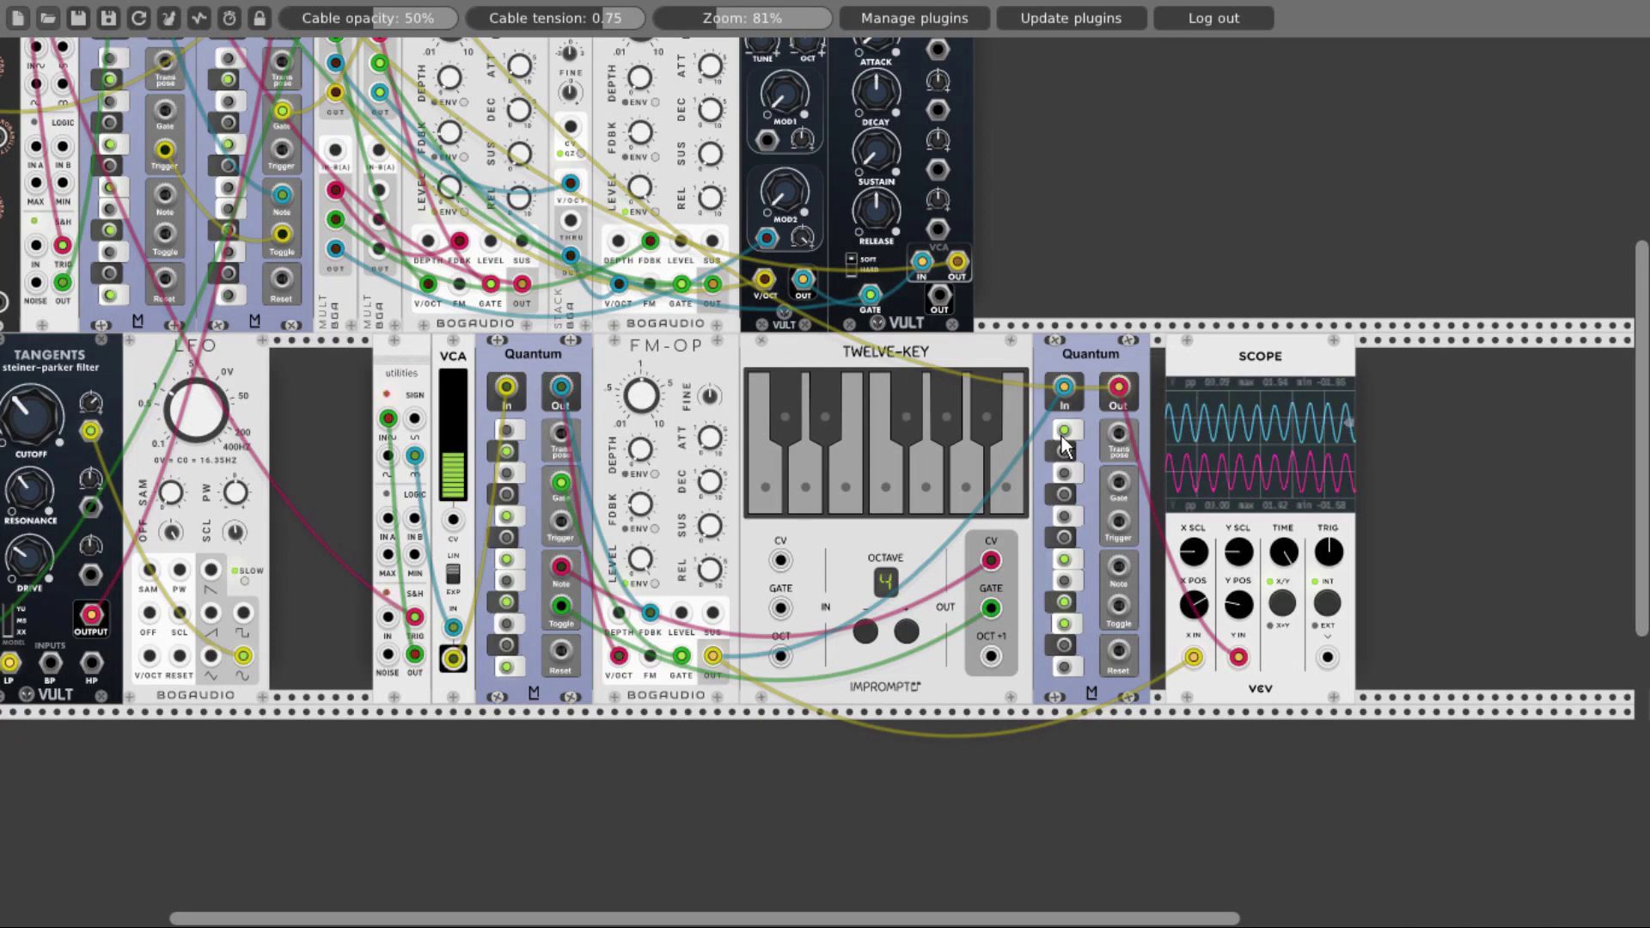
# Delete the Scope module.
pyautogui.rightClick(1222, 357)
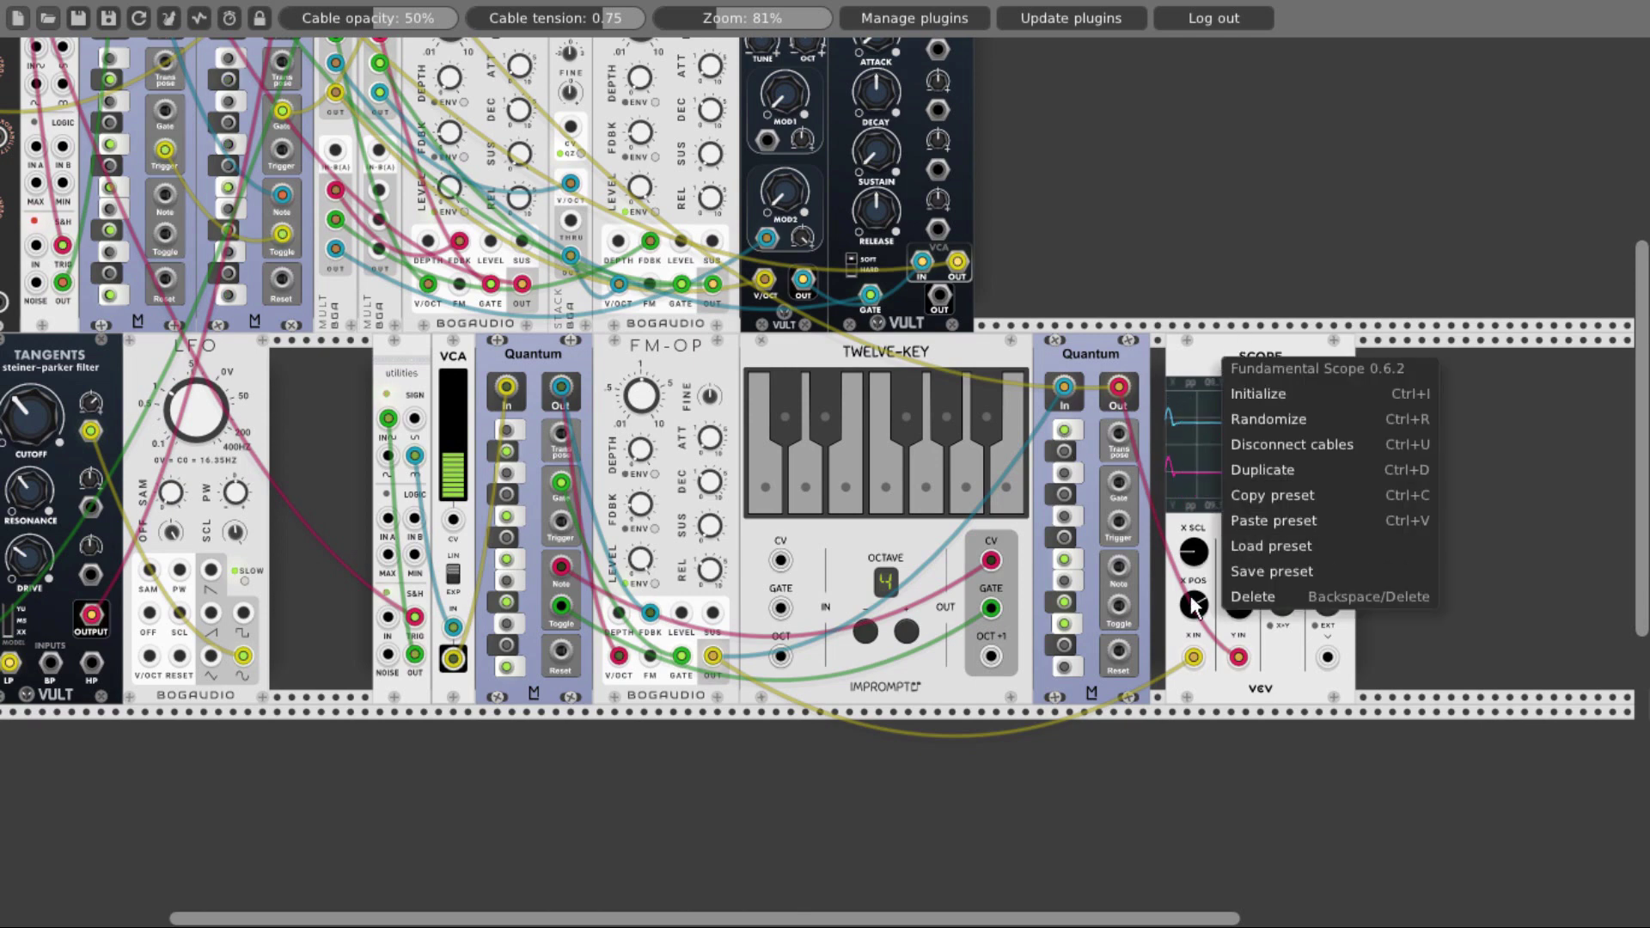
pyautogui.click(1251, 597)
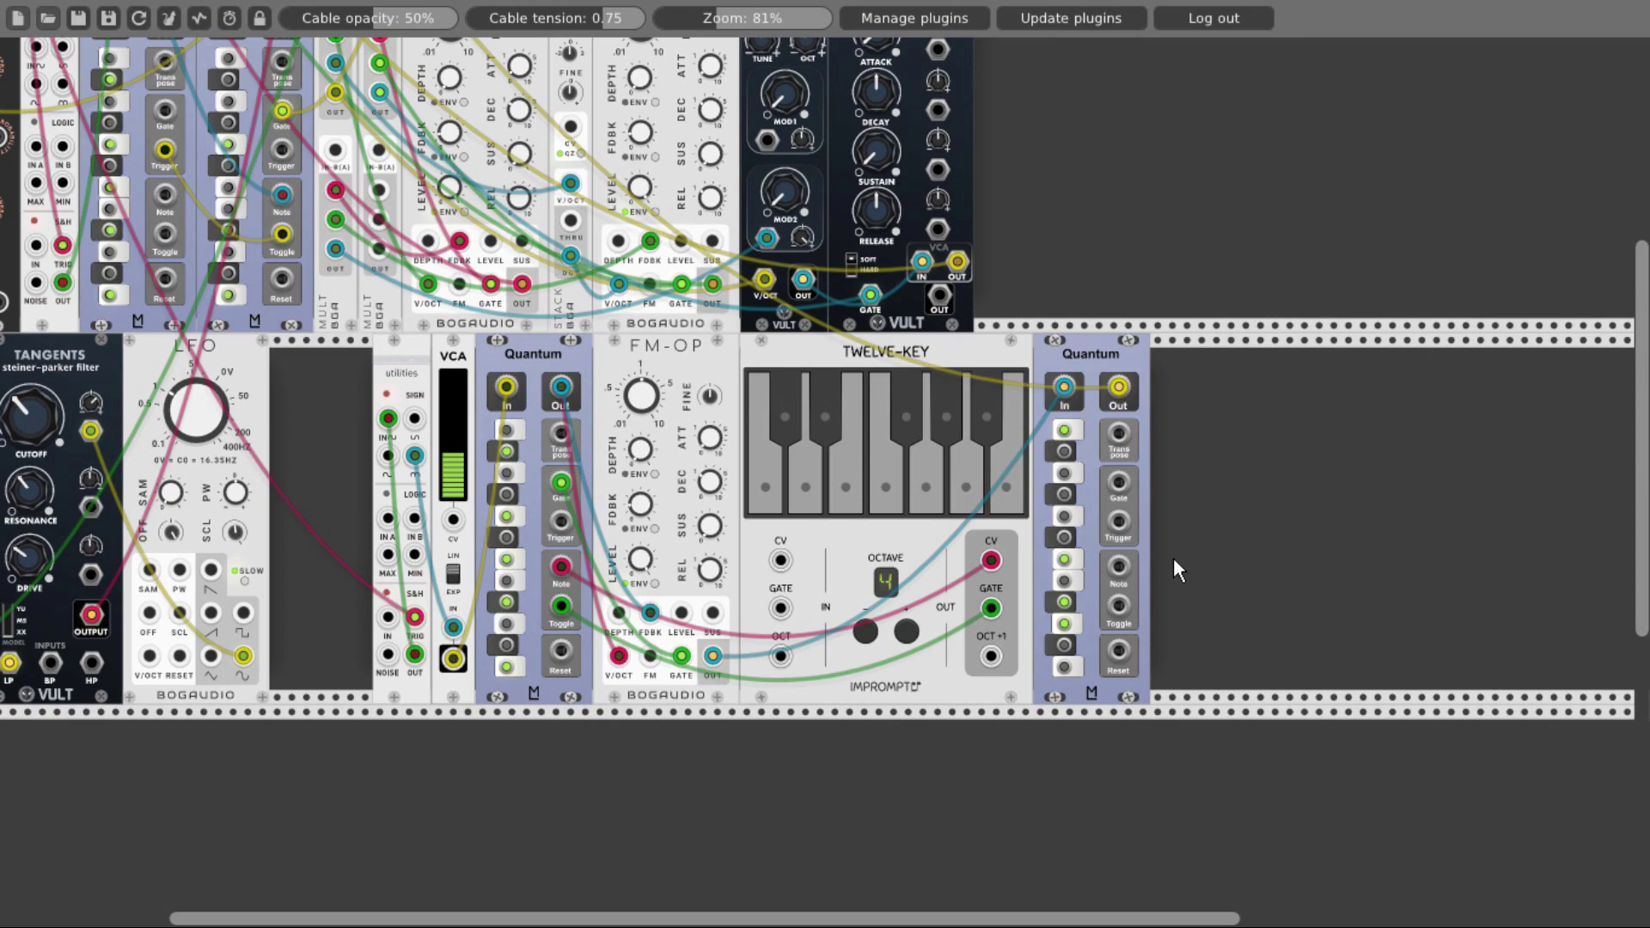
# Add a second Twelve-Key in the free space after SLAP in the Ions row, with the rack zoomed out to 70%.
pyautogui.moveTo(730, 28); pyautogui.dragTo(704, 27)
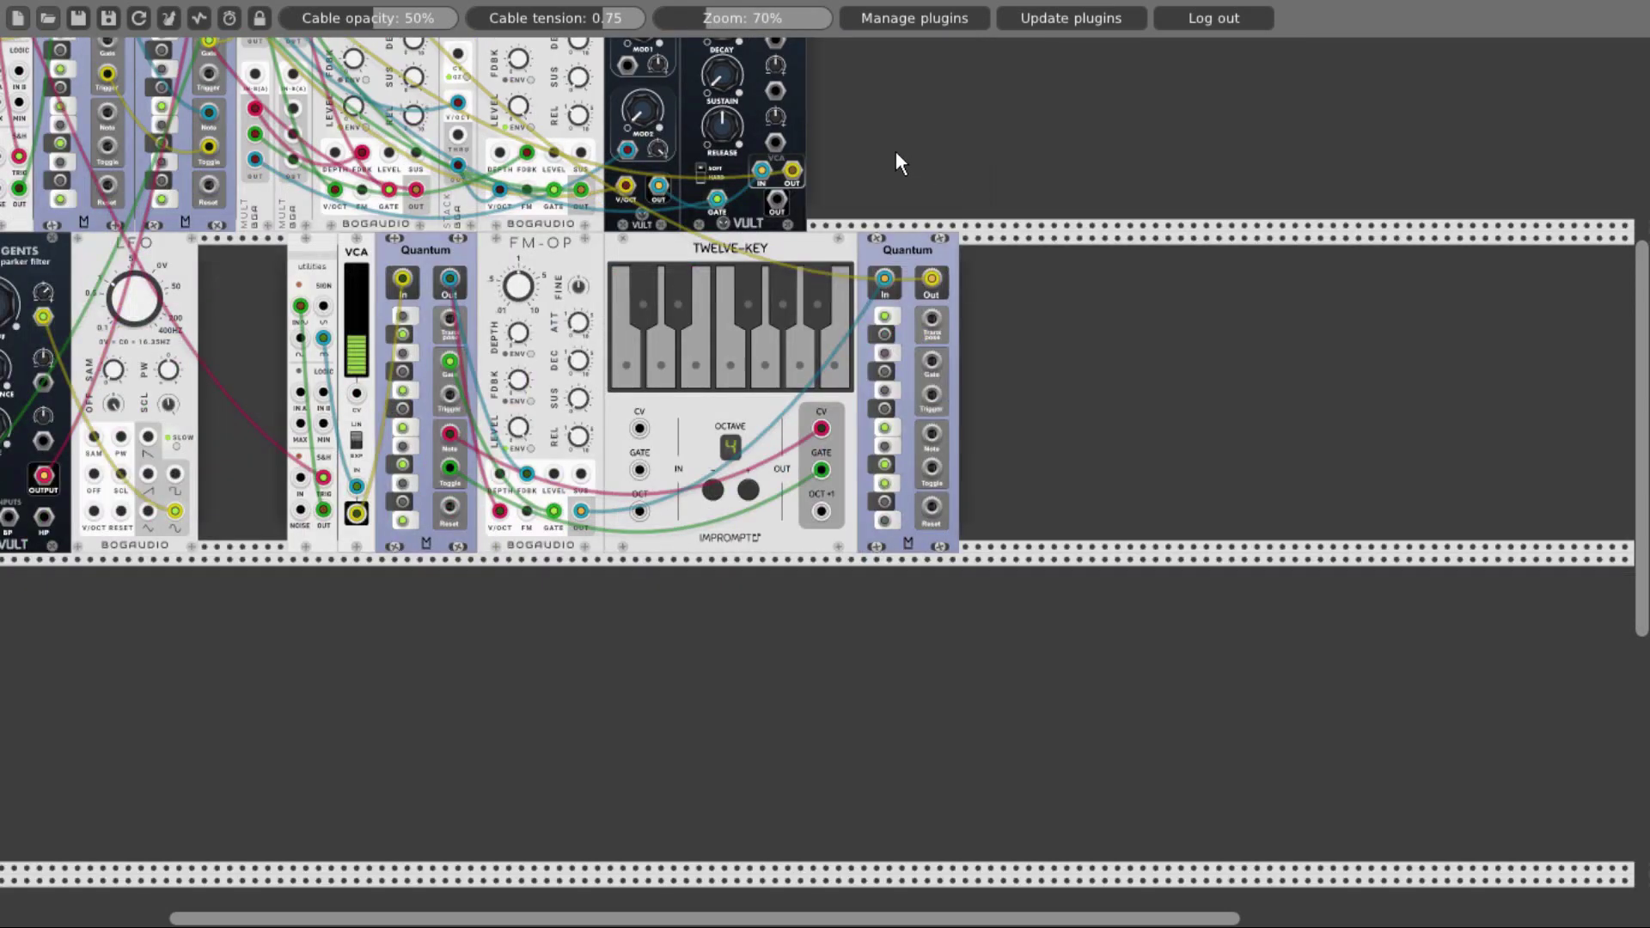
pyautogui.moveTo(896, 151); pyautogui.dragTo(1453, 428)
pyautogui.scroll(-2, 1309, 344)
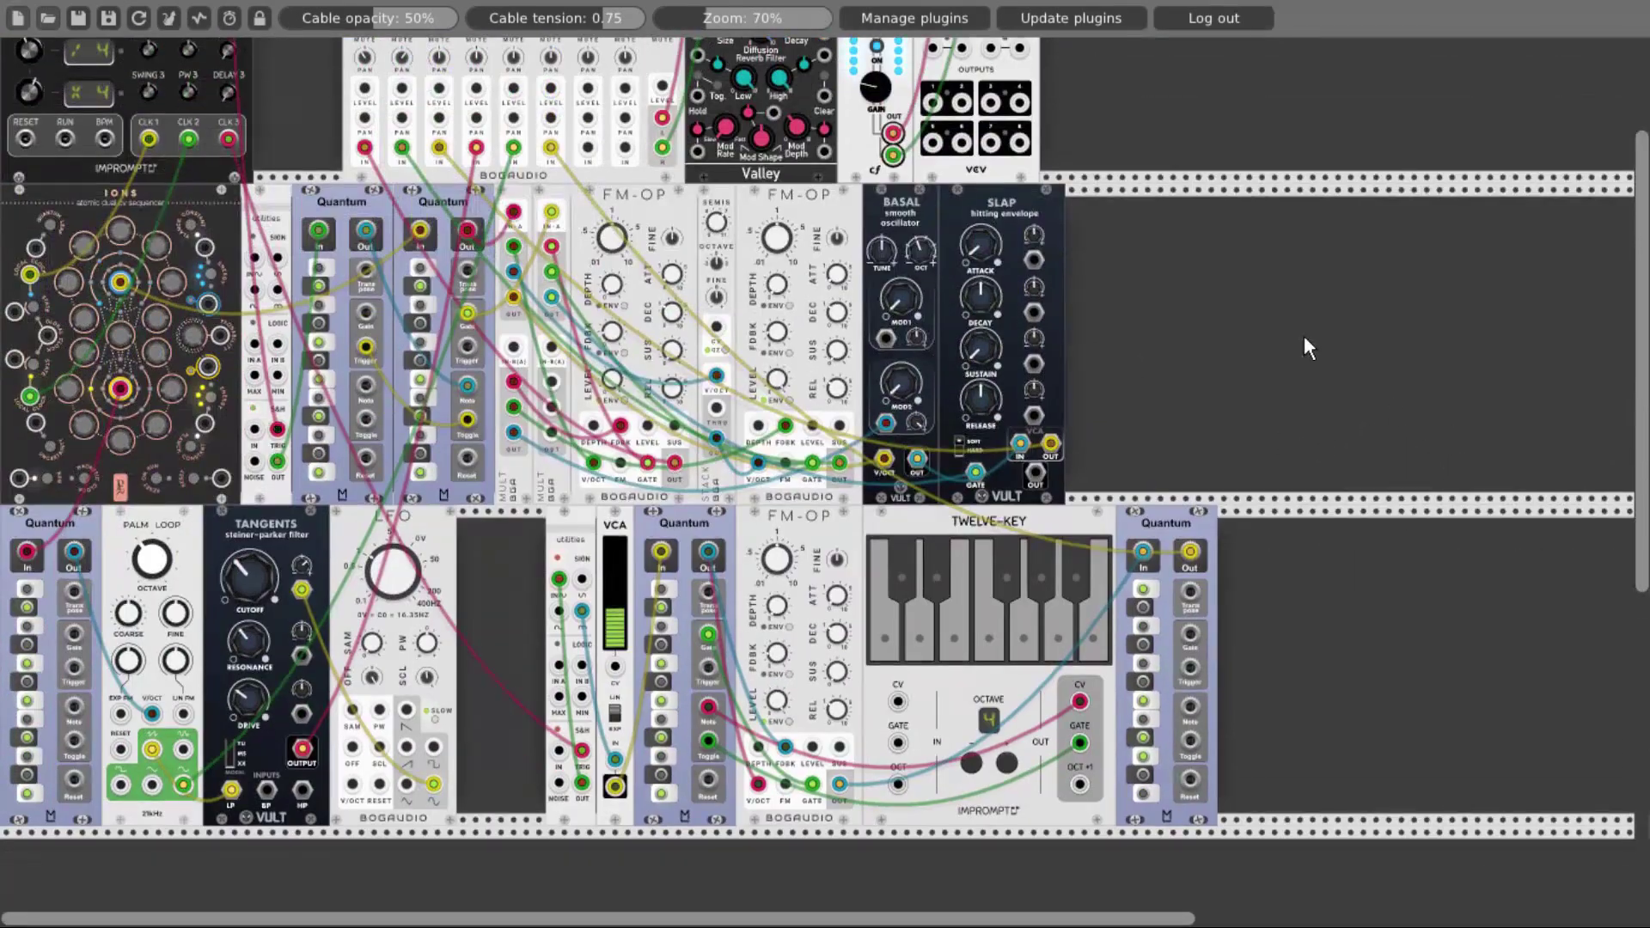
pyautogui.rightClick(1312, 302)
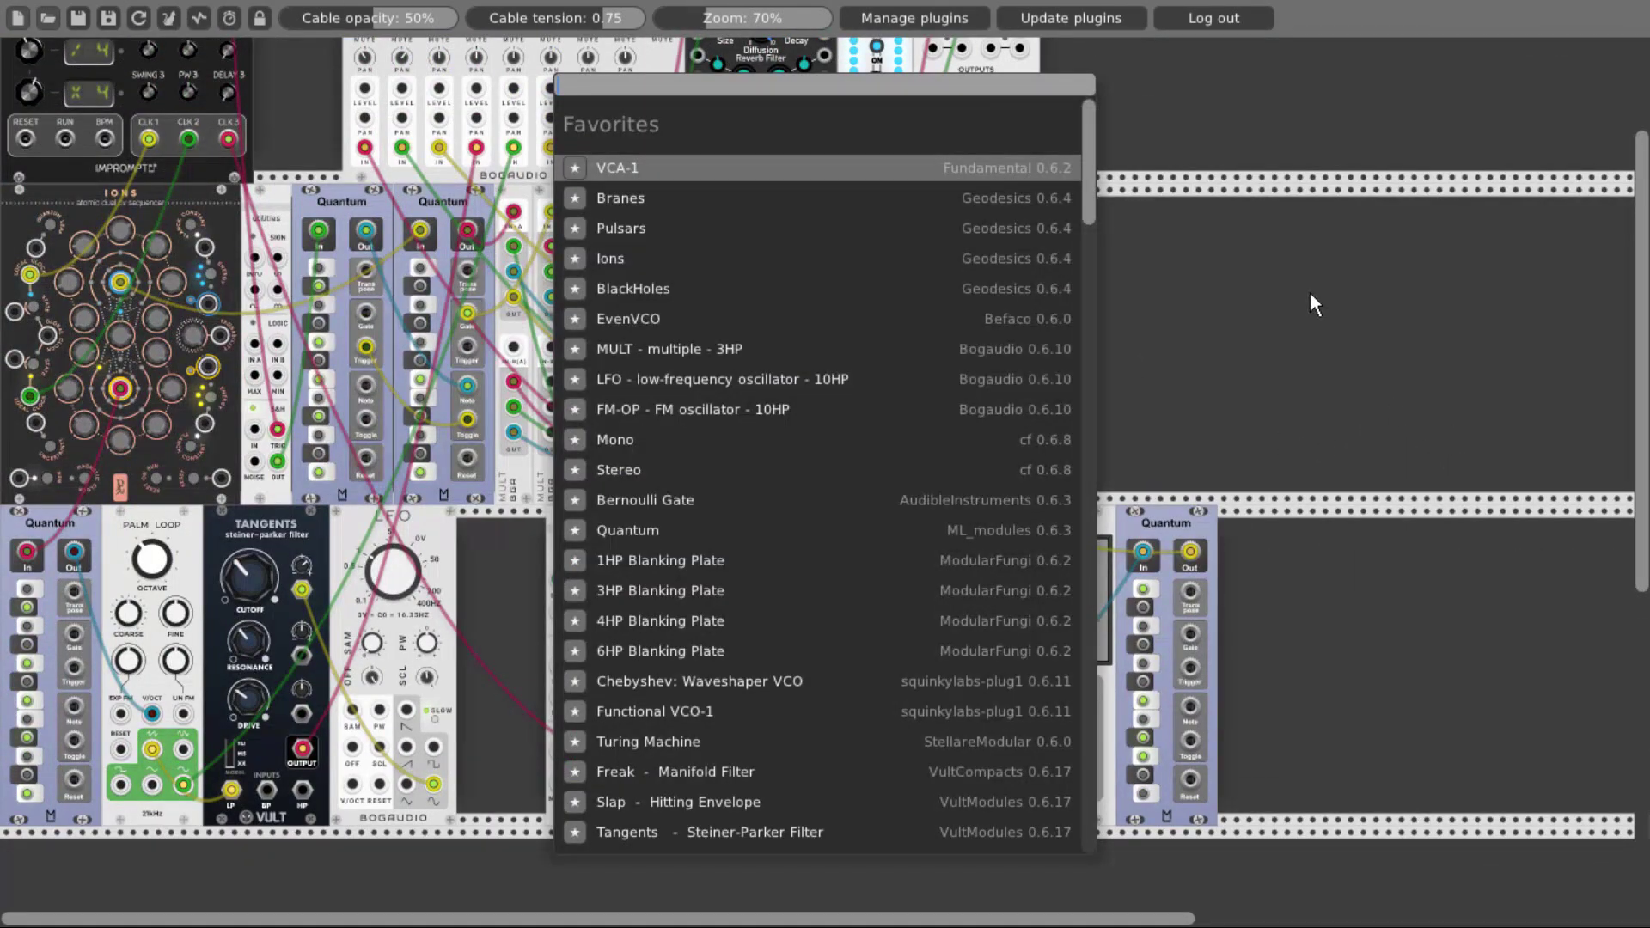
pyautogui.write('twe')
pyautogui.click(868, 334)
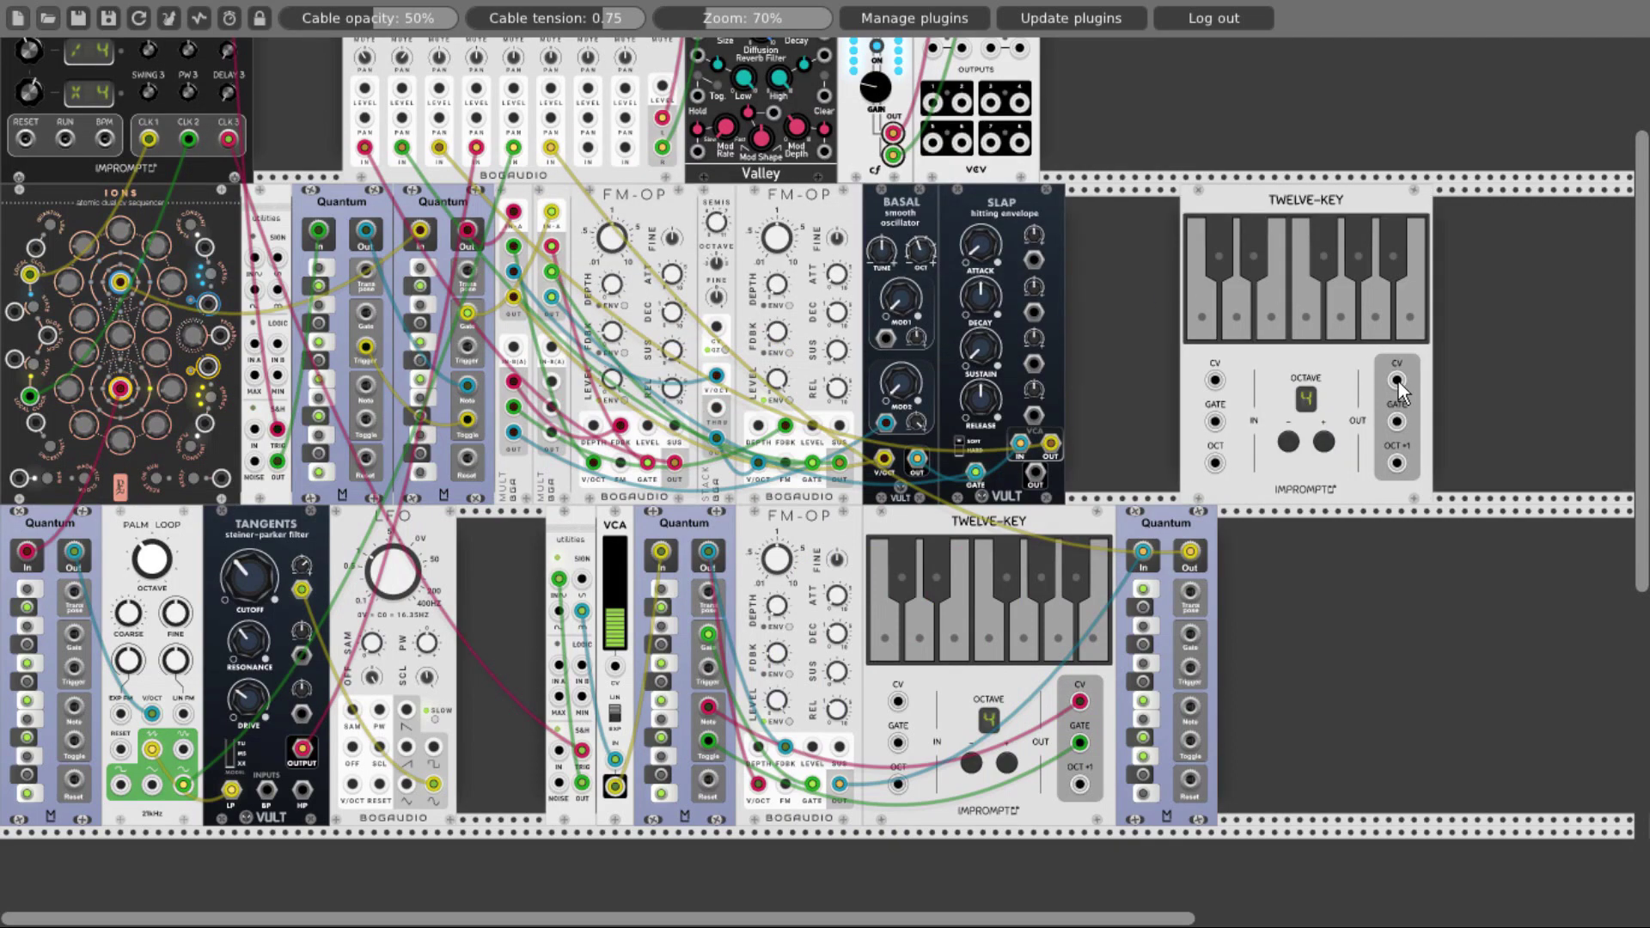
# Patch the second Twelve-Key's CV output to the Transpose inputs of the first four Quantums, and play its F key.
pyautogui.moveTo(1398, 380)
pyautogui.mouseDown()
pyautogui.moveTo(371, 288)
pyautogui.moveTo(365, 270)
pyautogui.moveTo(1162, 330)
pyautogui.moveTo(1358, 395)
pyautogui.moveTo(1397, 381)
pyautogui.mouseUp()
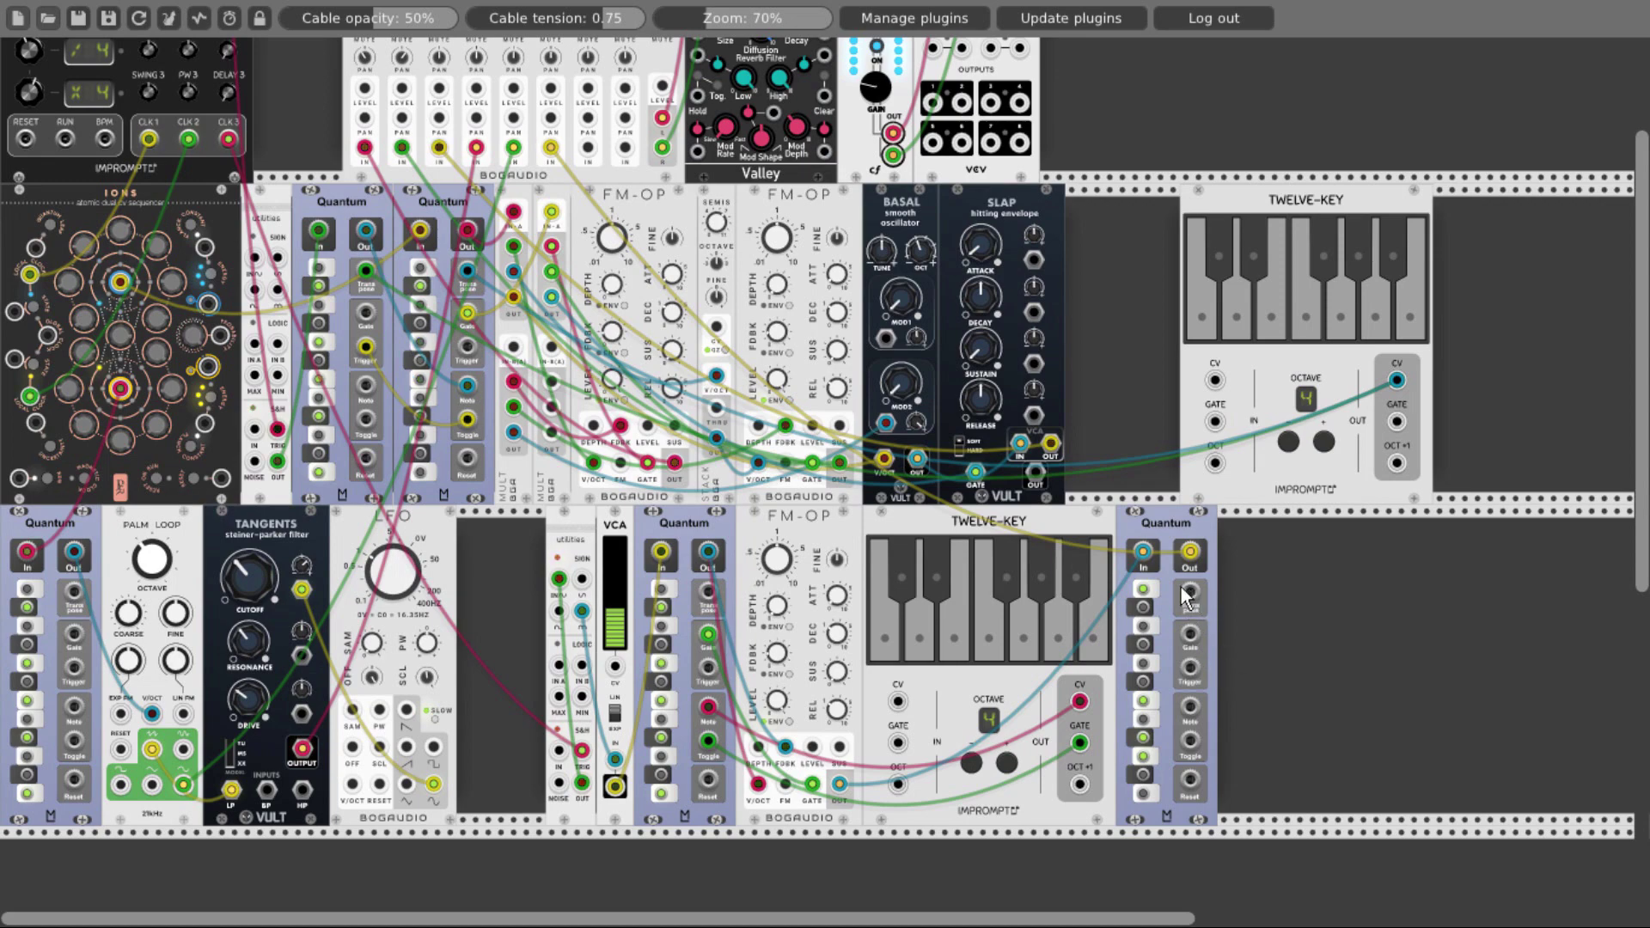
pyautogui.moveTo(710, 594); pyautogui.dragTo(1397, 381)
pyautogui.moveTo(74, 593); pyautogui.dragTo(1395, 383)
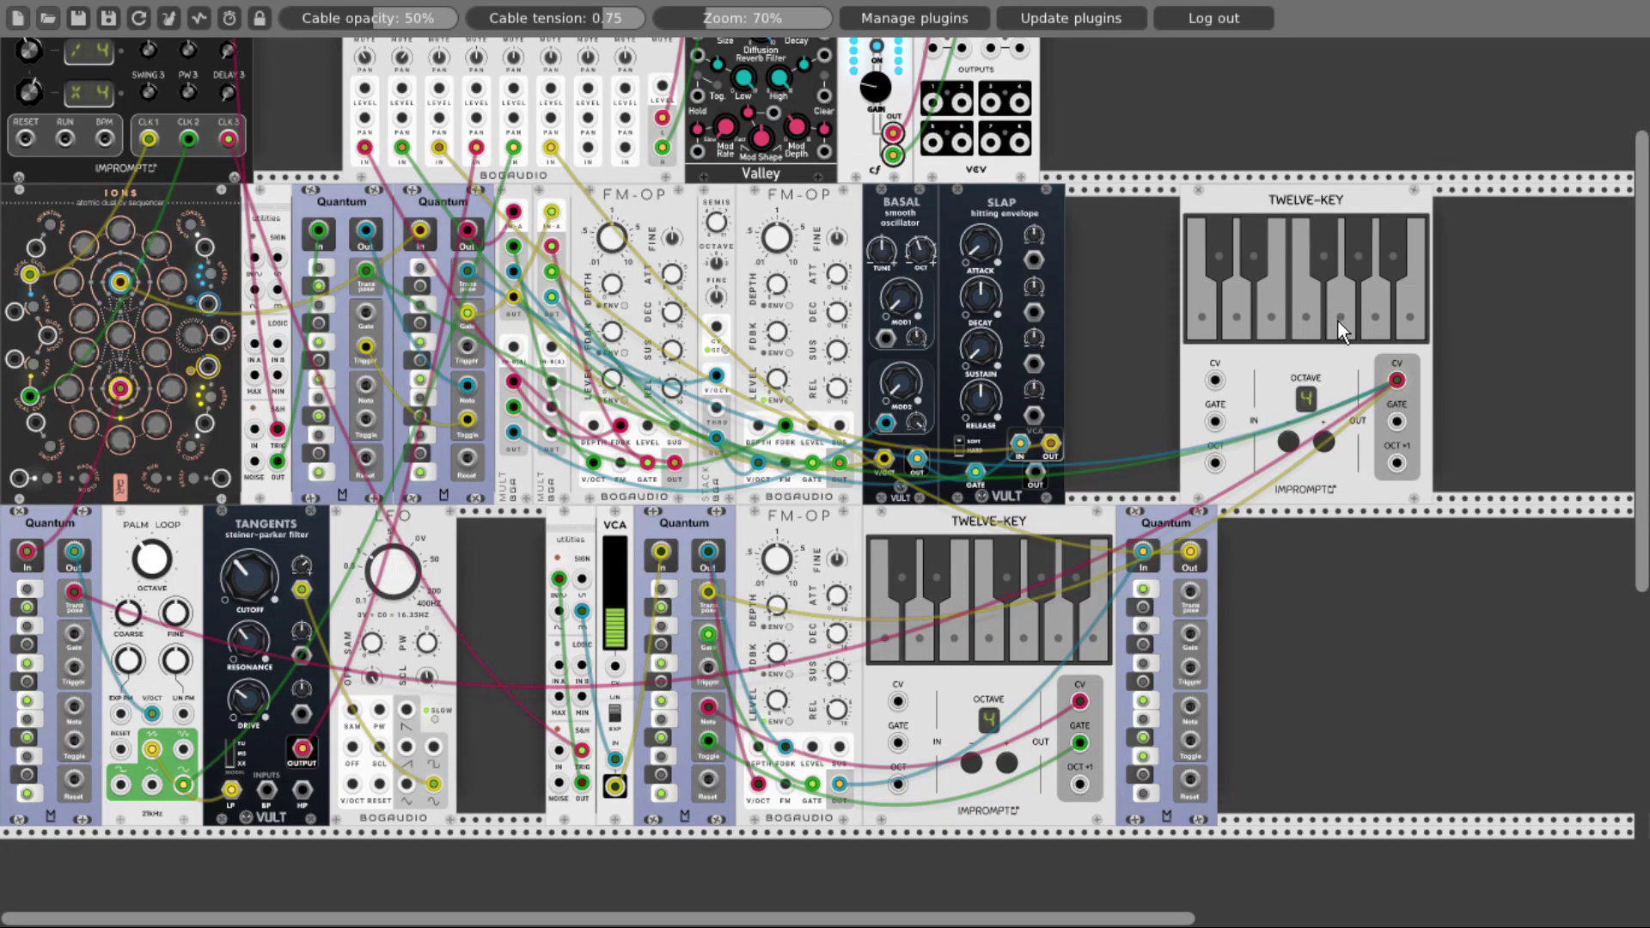
pyautogui.click(1310, 316)
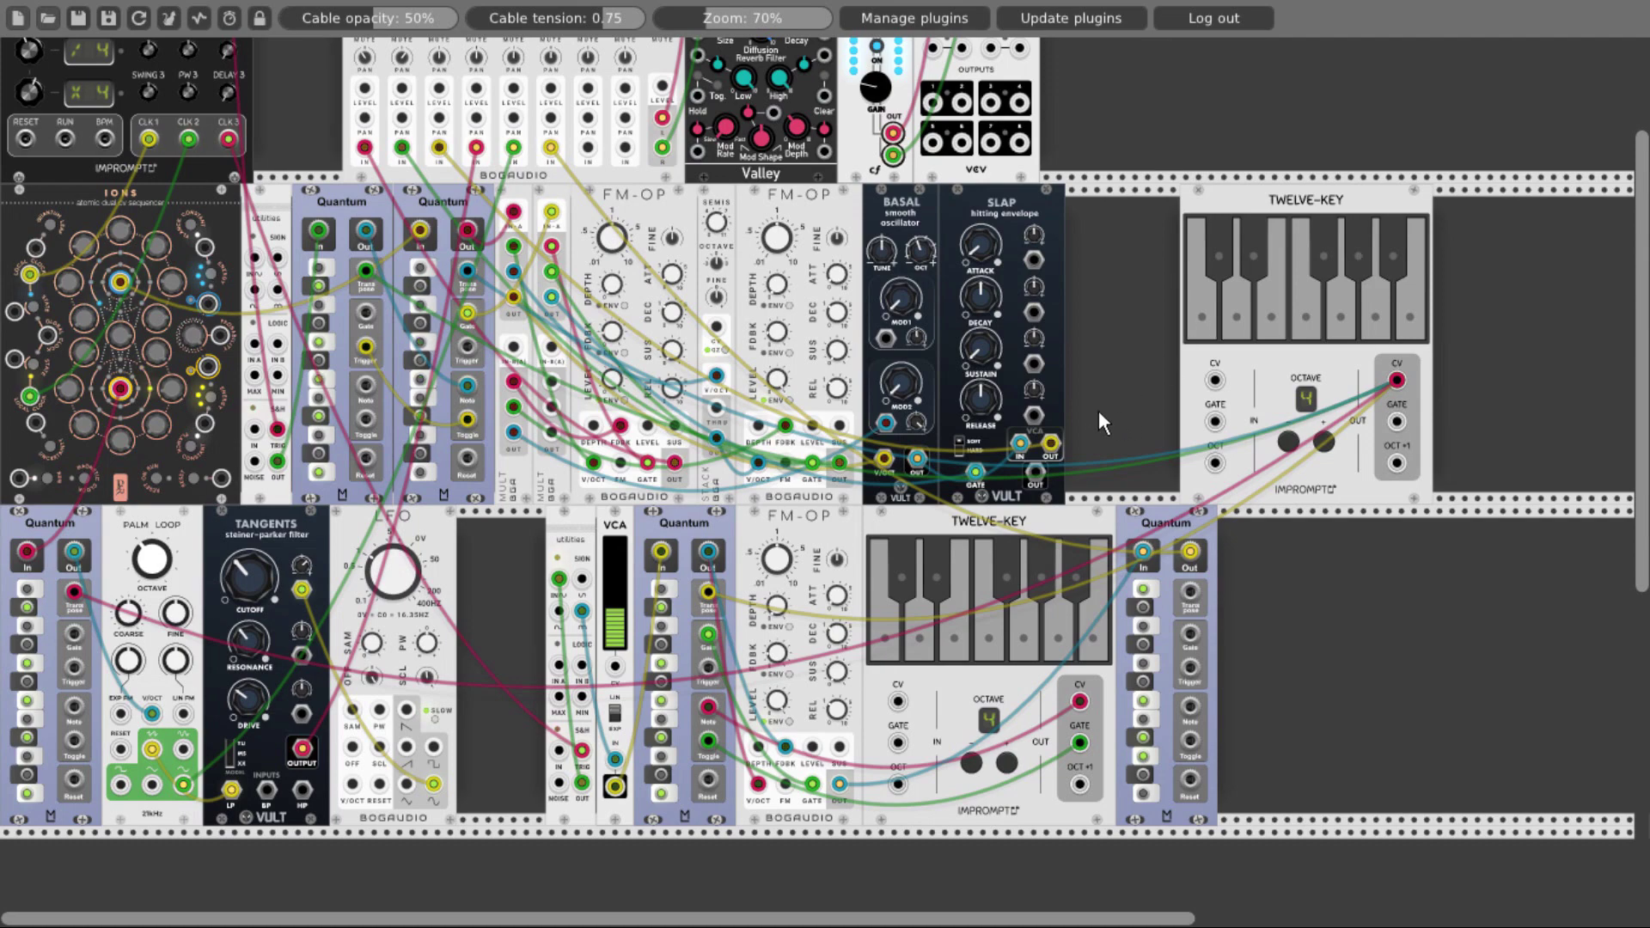
# Turn up the upper modulation knob on the BASAL oscillator.
pyautogui.scroll(3, 1090, 410)
pyautogui.moveTo(900, 416); pyautogui.dragTo(900, 296)
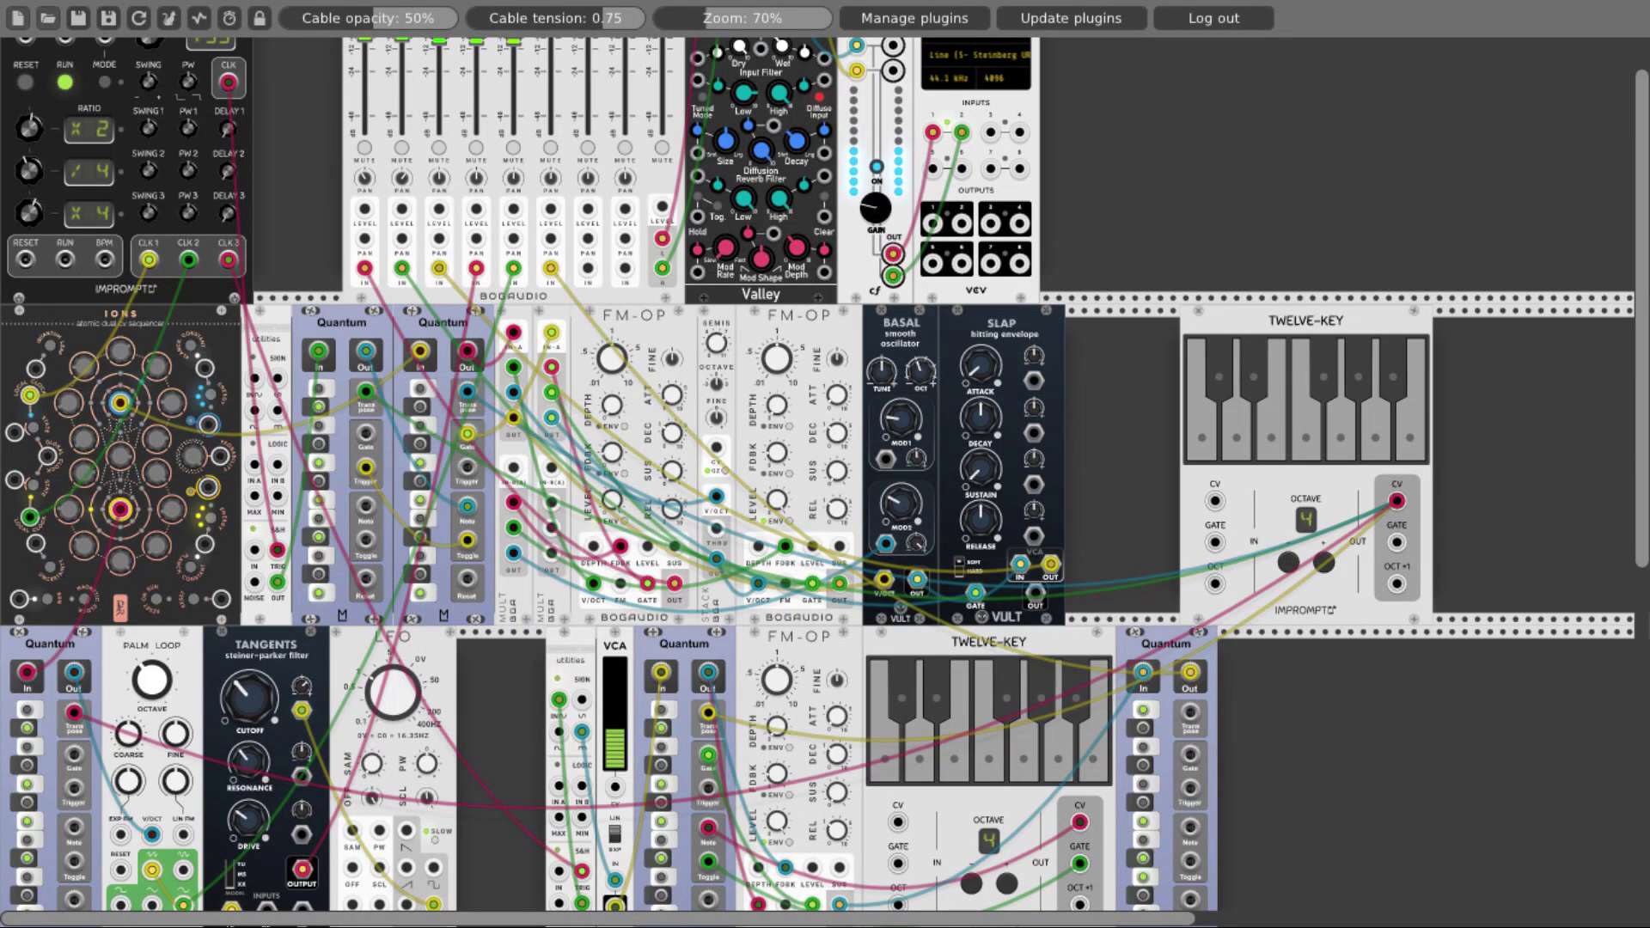
pyautogui.click(613, 460)
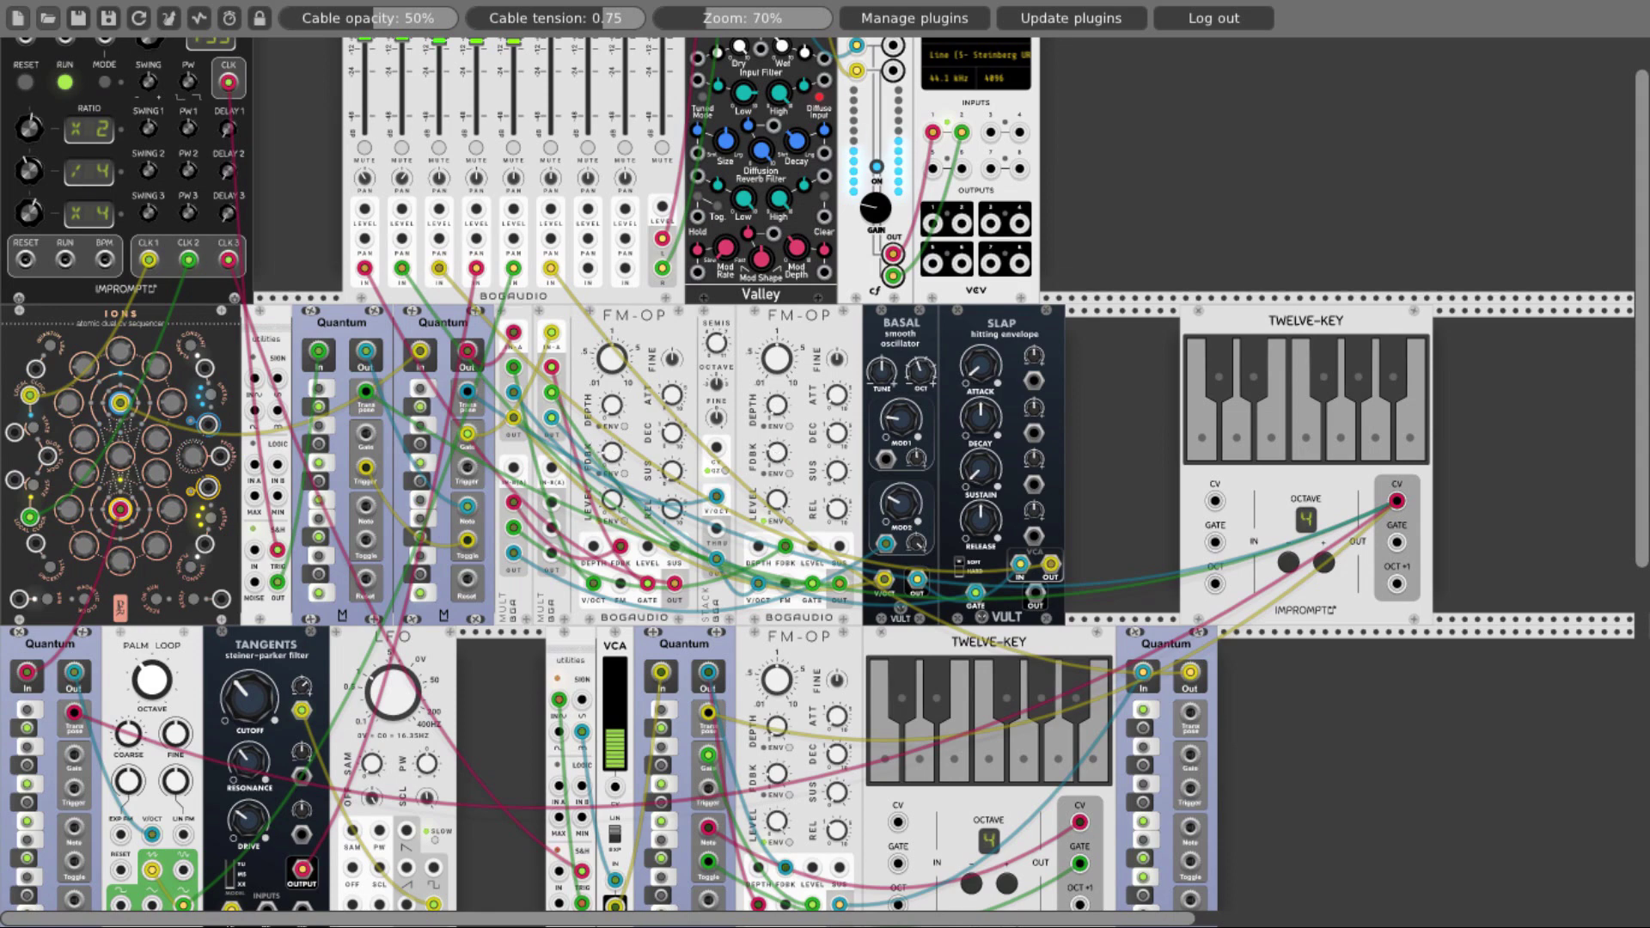
# Toggle the highest note off and on again in the fifth Quantum, and toggle two of its middle notes.
pyautogui.scroll(-3, 1066, 622)
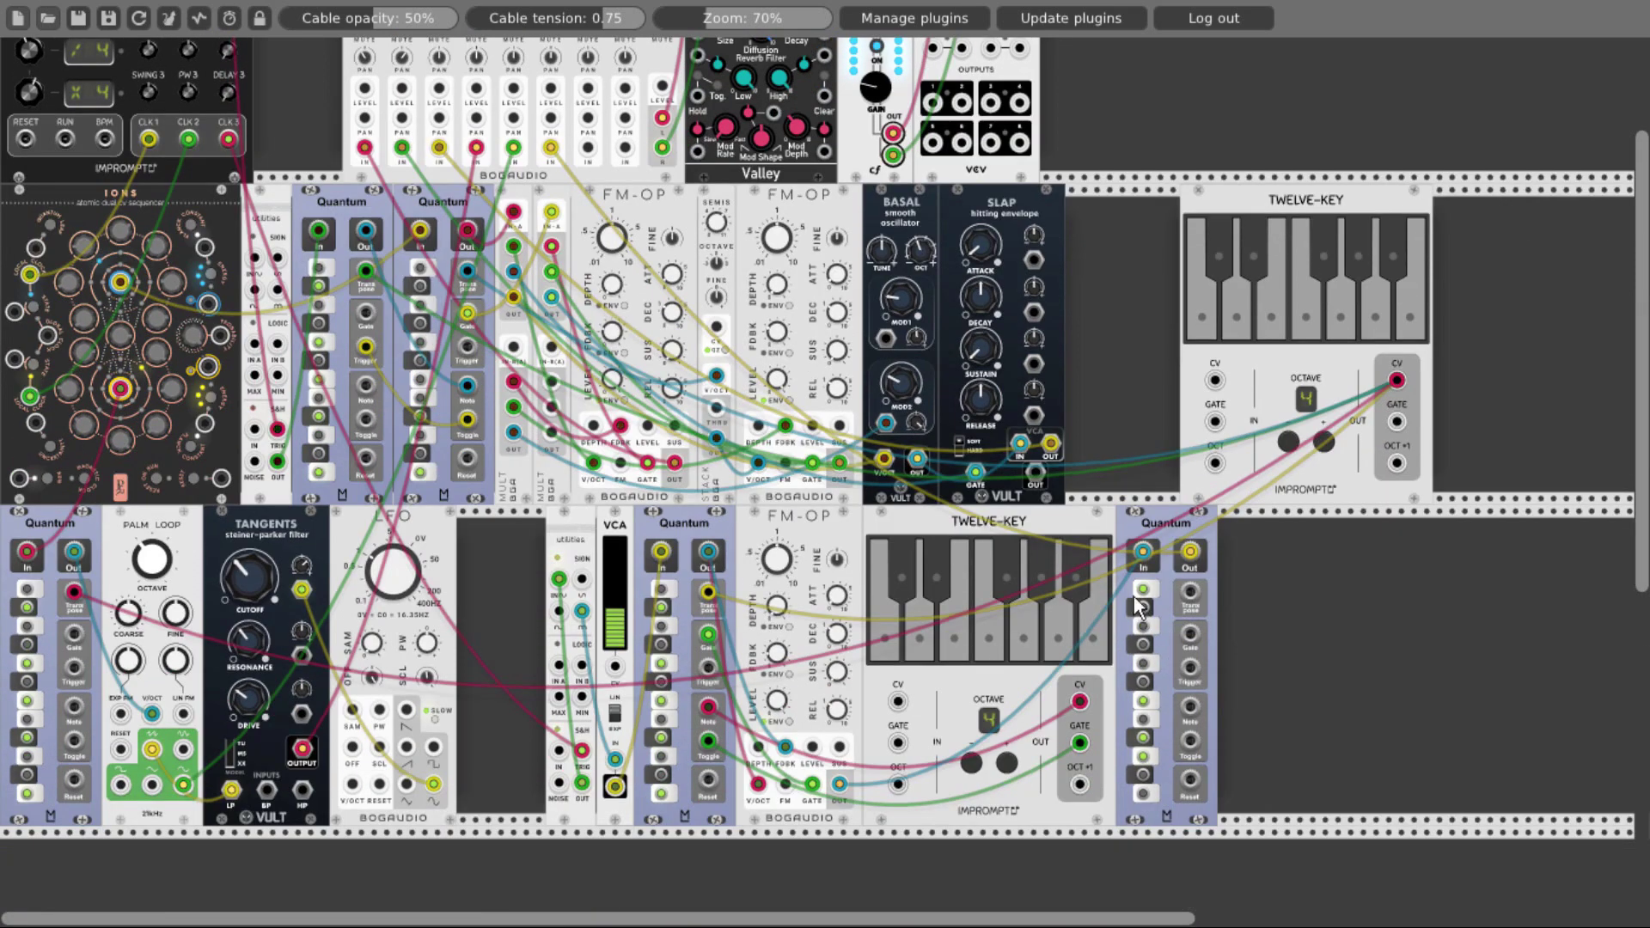
pyautogui.click(1143, 589)
pyautogui.click(1144, 663)
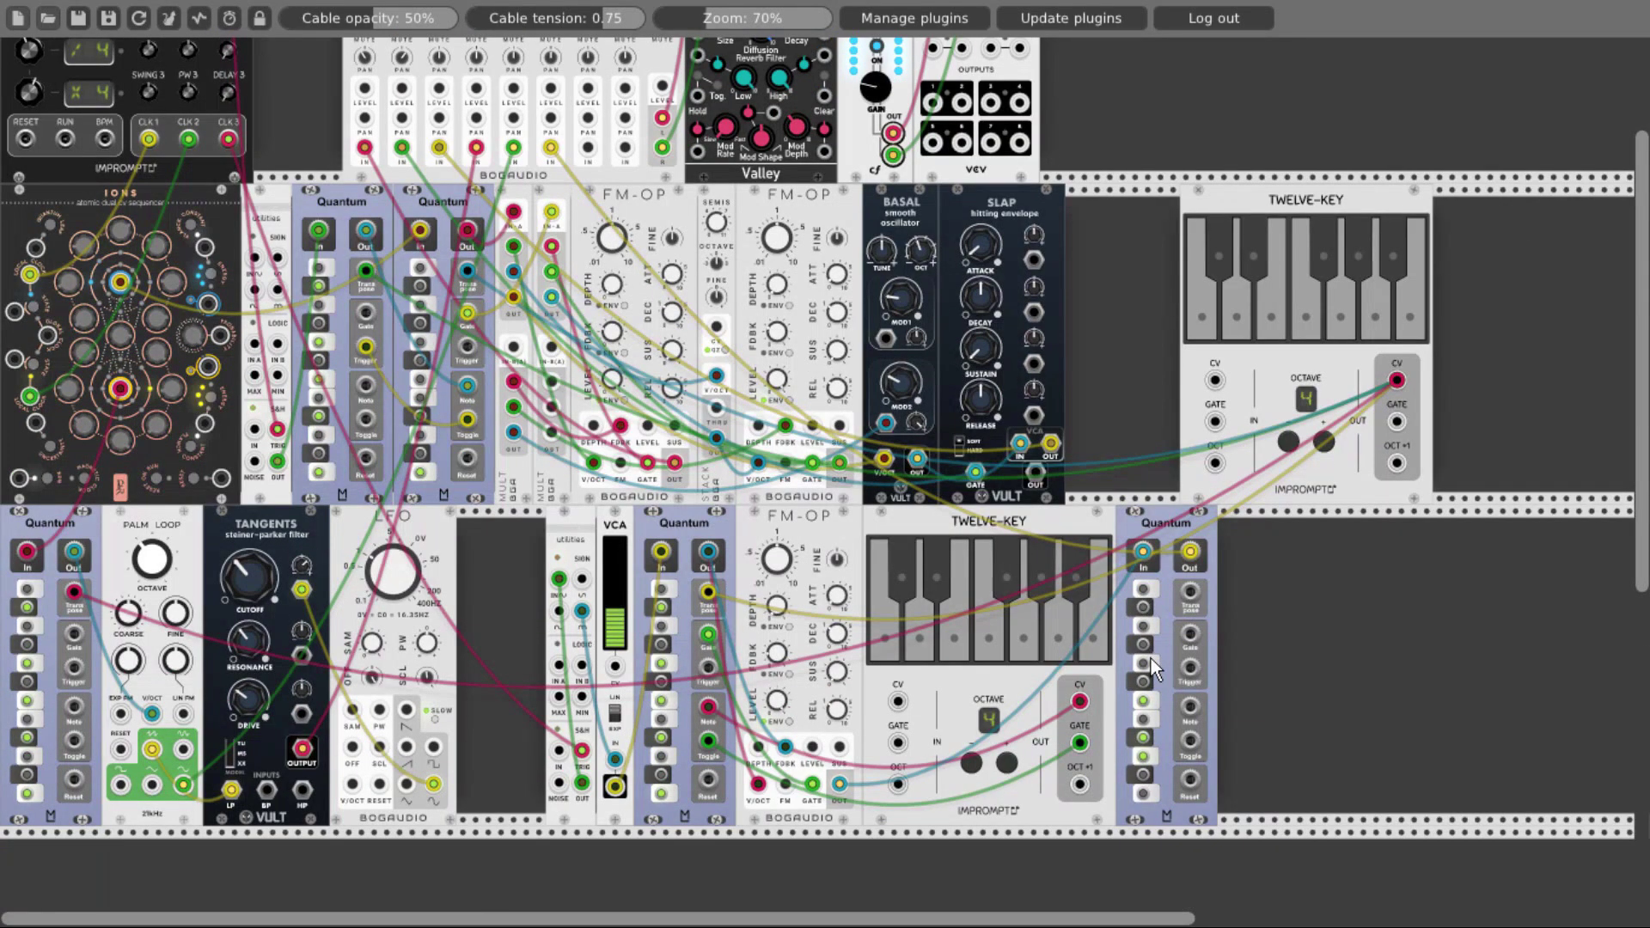
pyautogui.click(1143, 590)
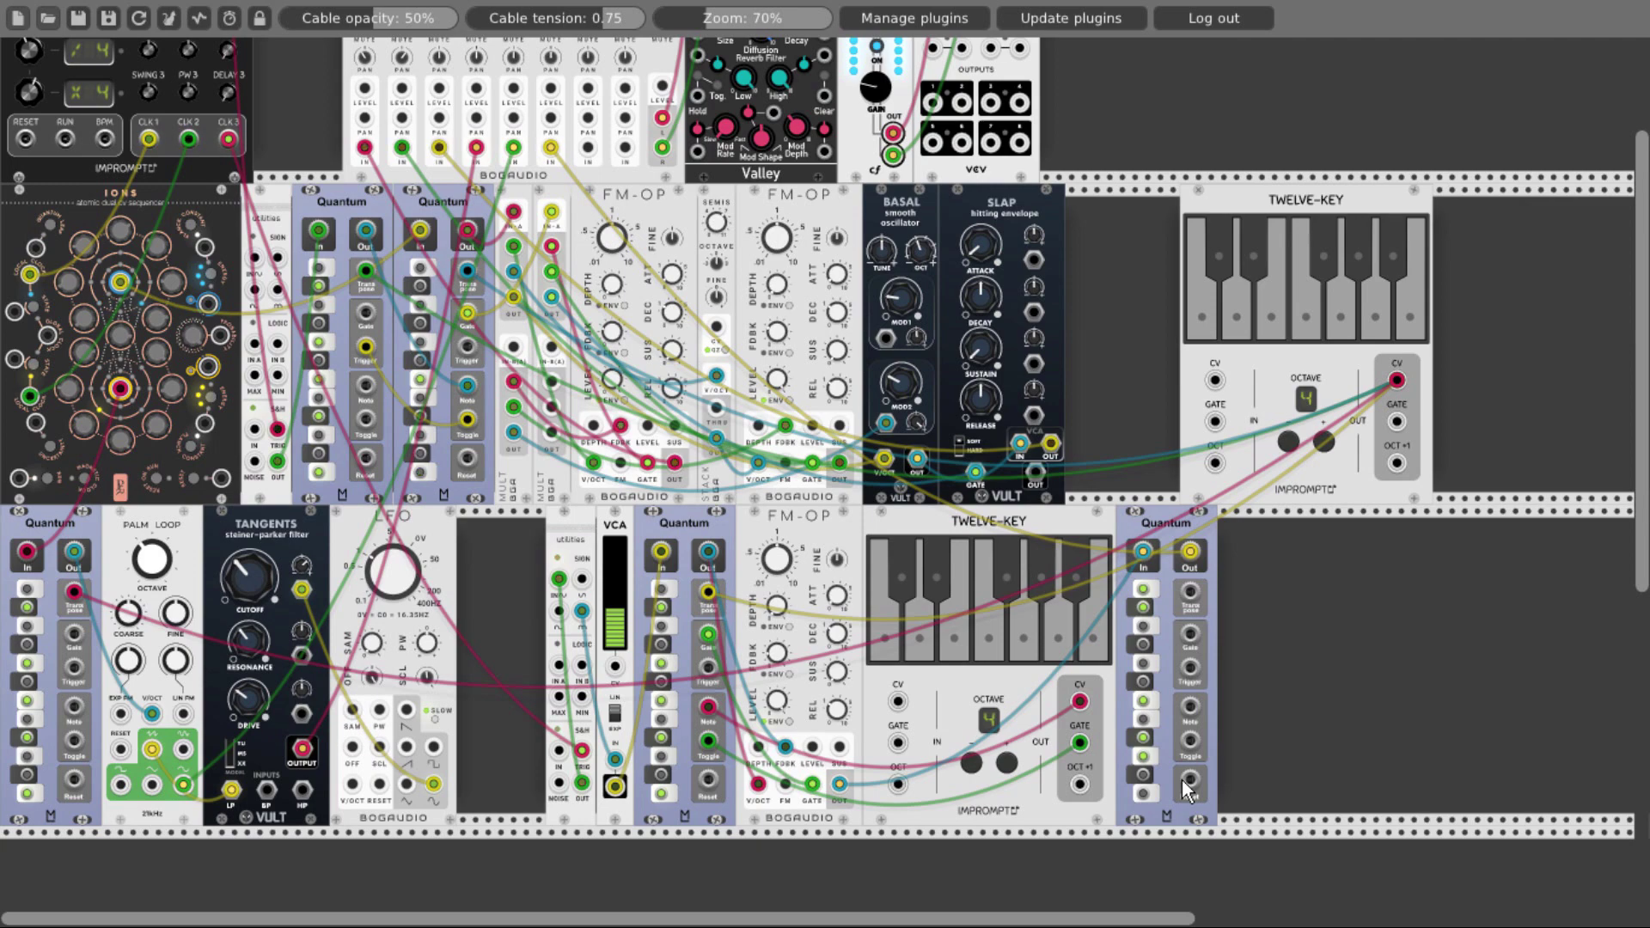
pyautogui.click(1143, 720)
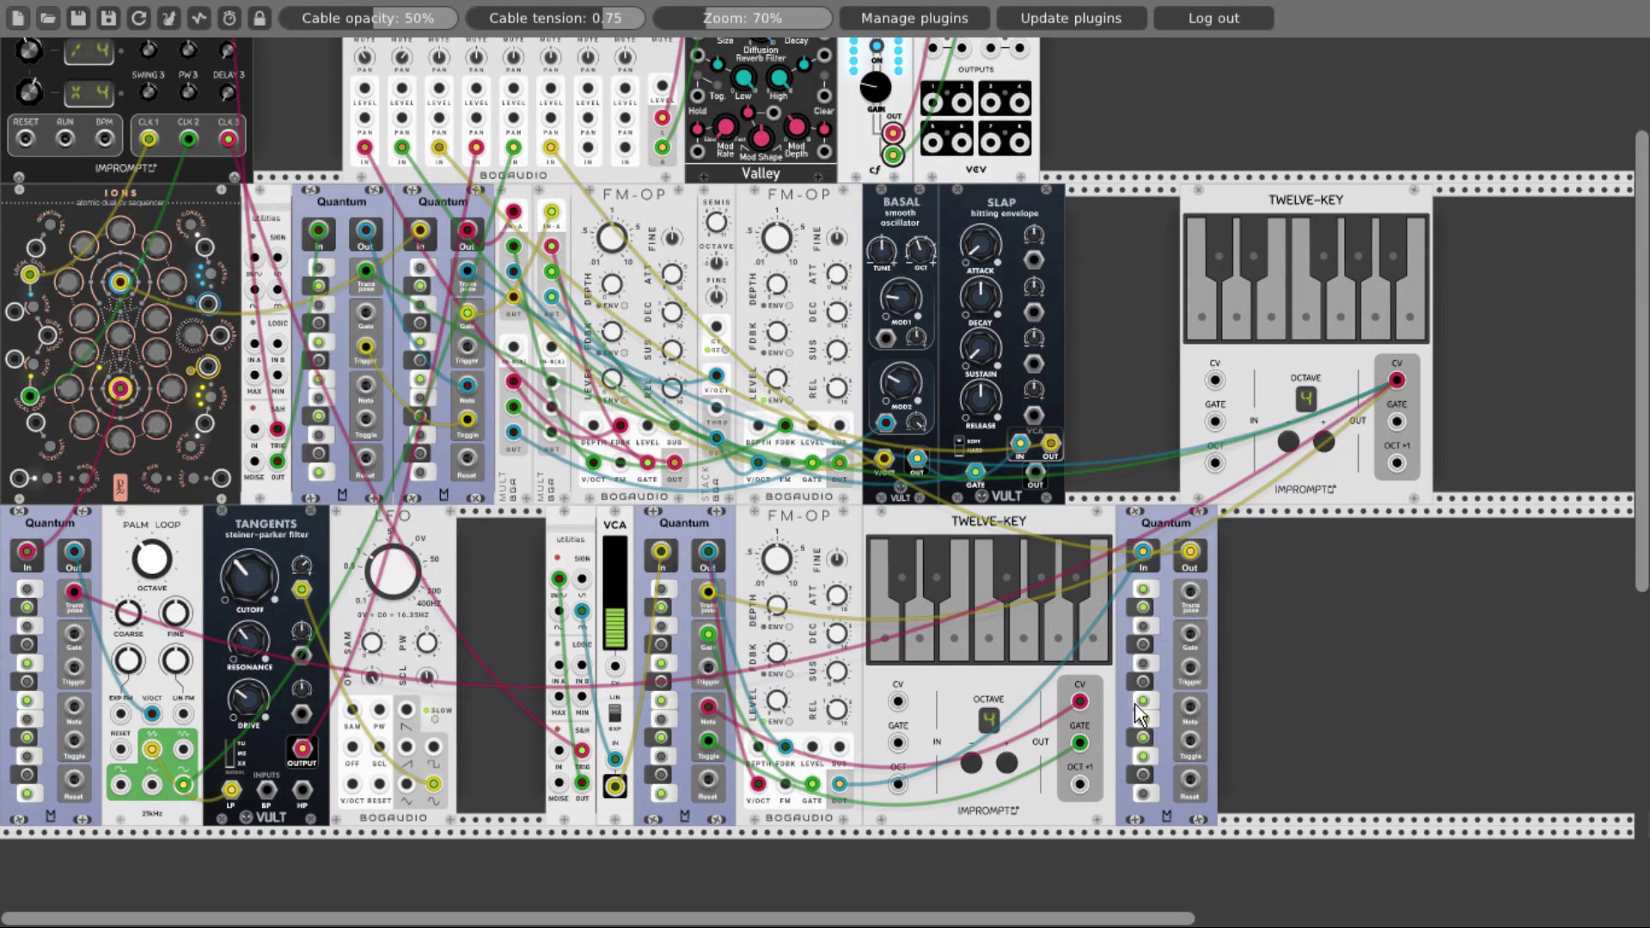
pyautogui.scroll(2, 1143, 726)
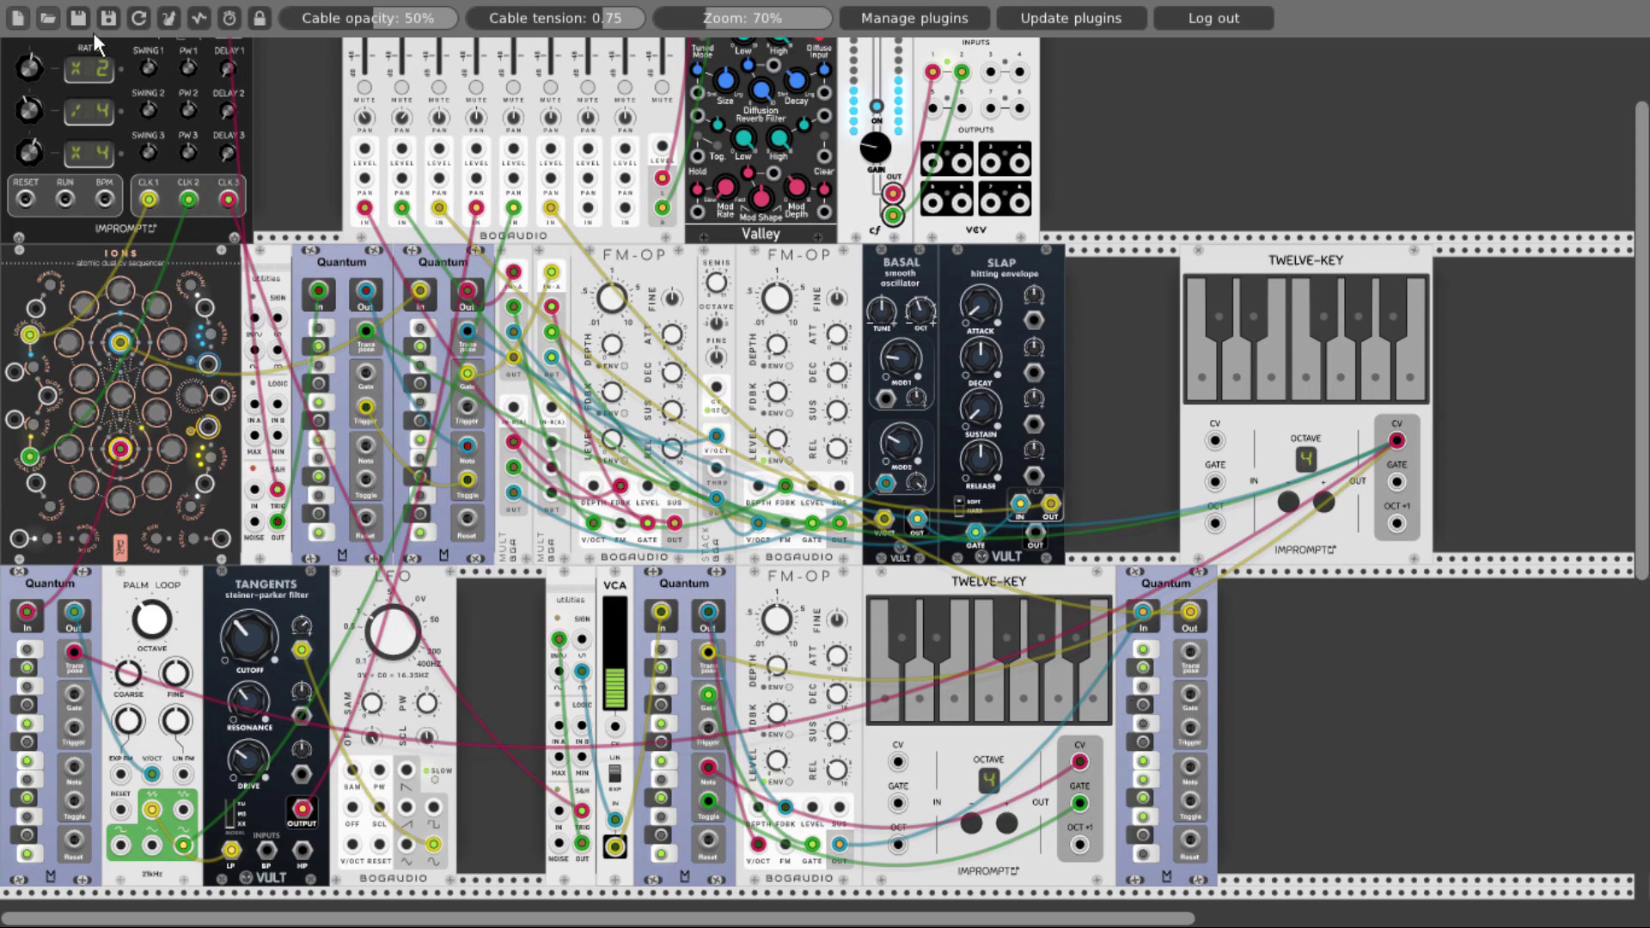